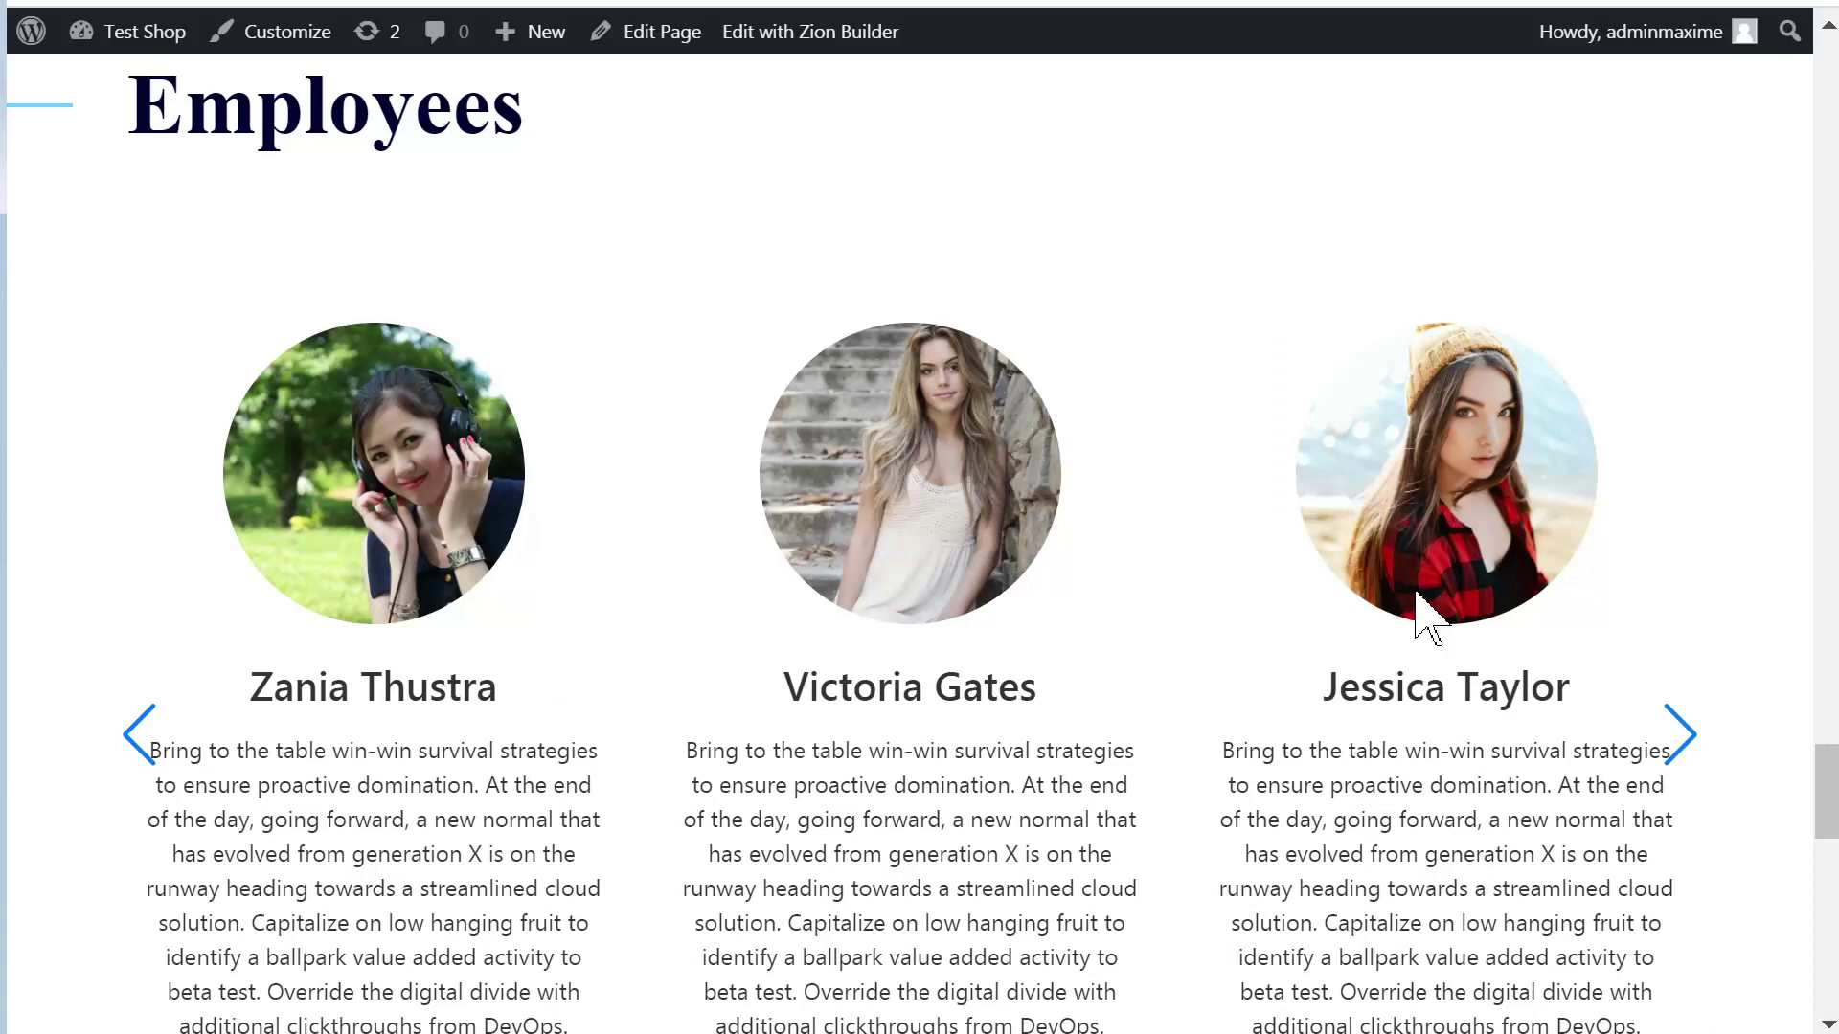
- Swipe through the Employees carousel on the published page and examine the layout of its slides
drag(1416, 616, 1108, 616)
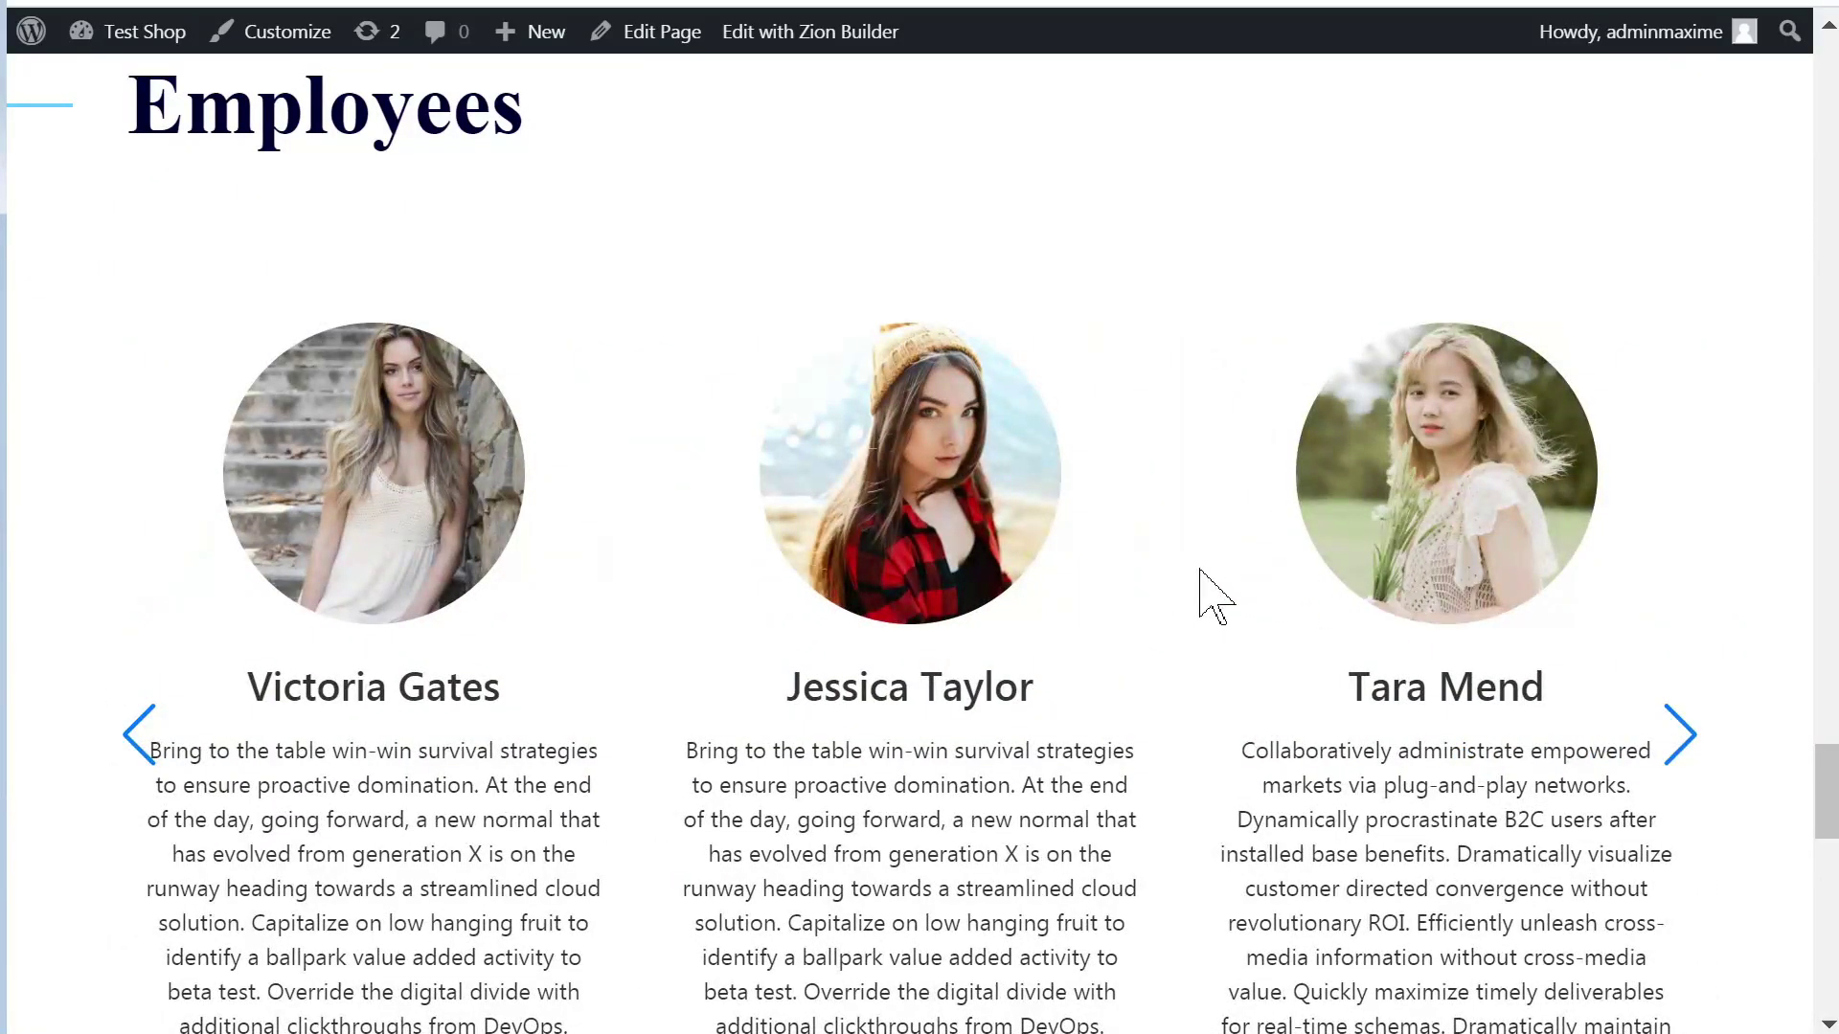
drag(1231, 566, 903, 554)
scroll(894, 431, down, 4)
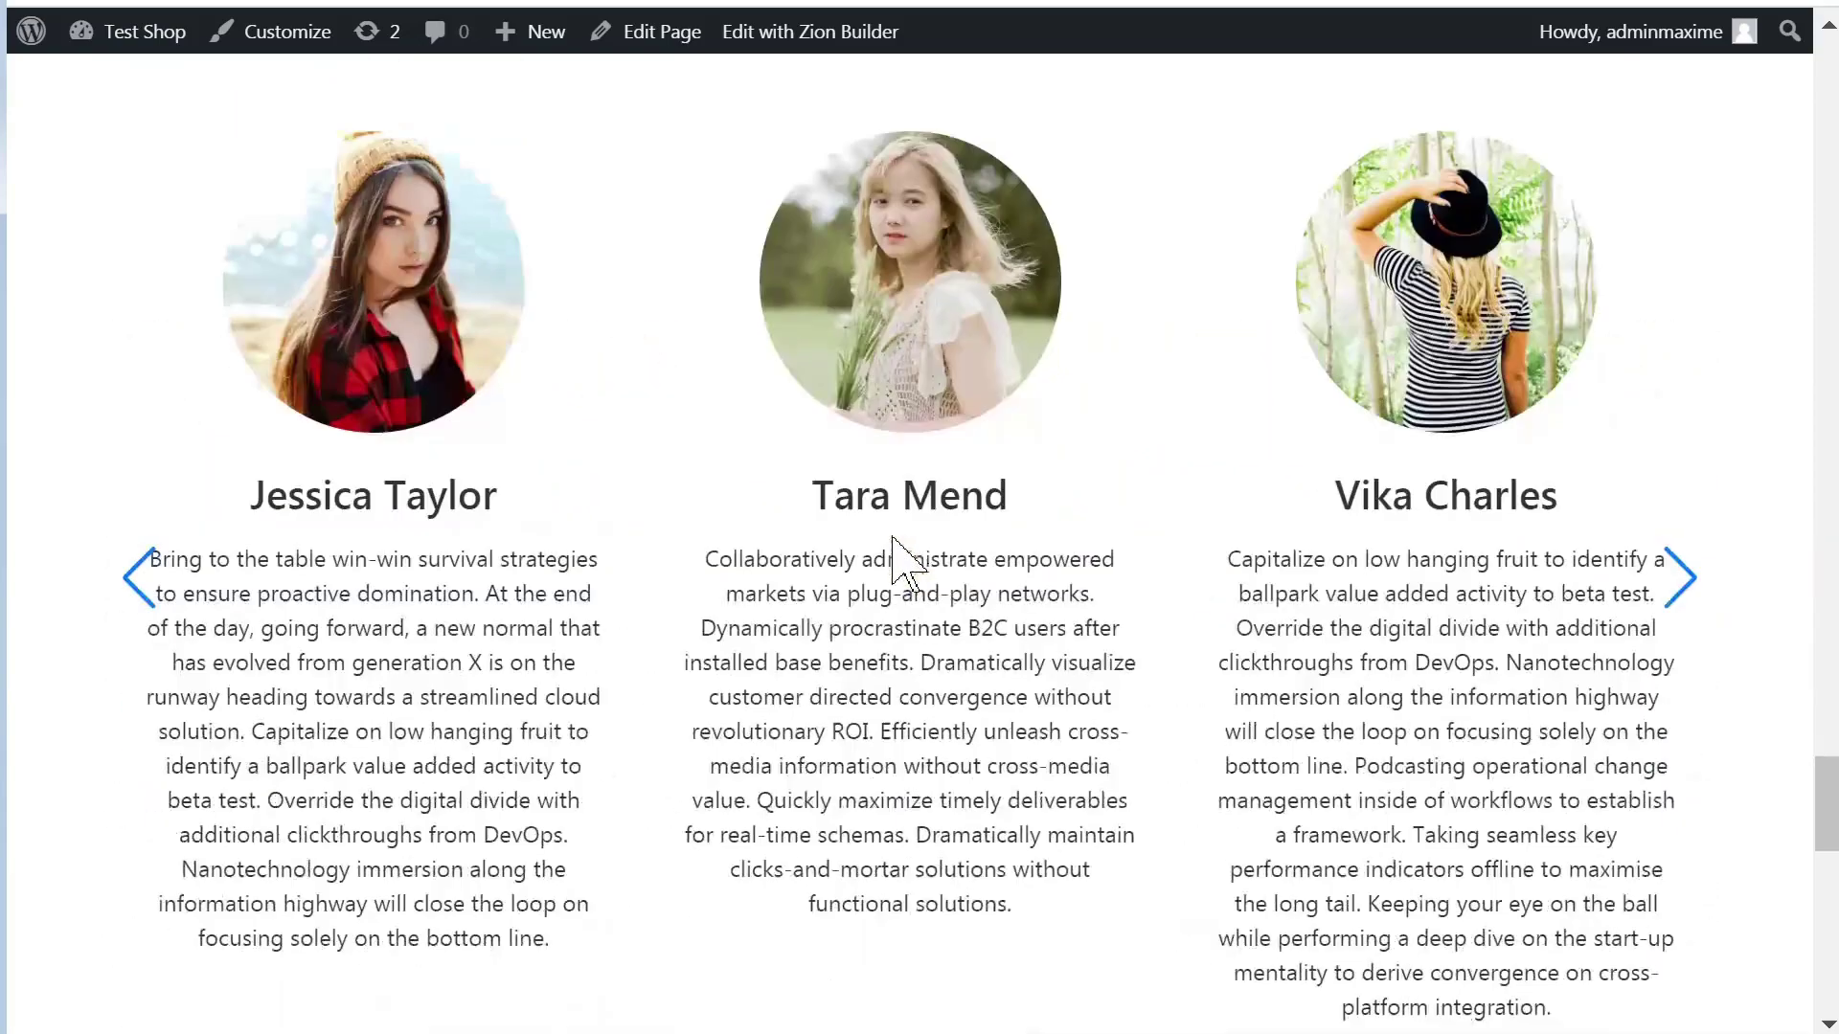
scroll(895, 546, up, 2)
scroll(1001, 670, up, 2)
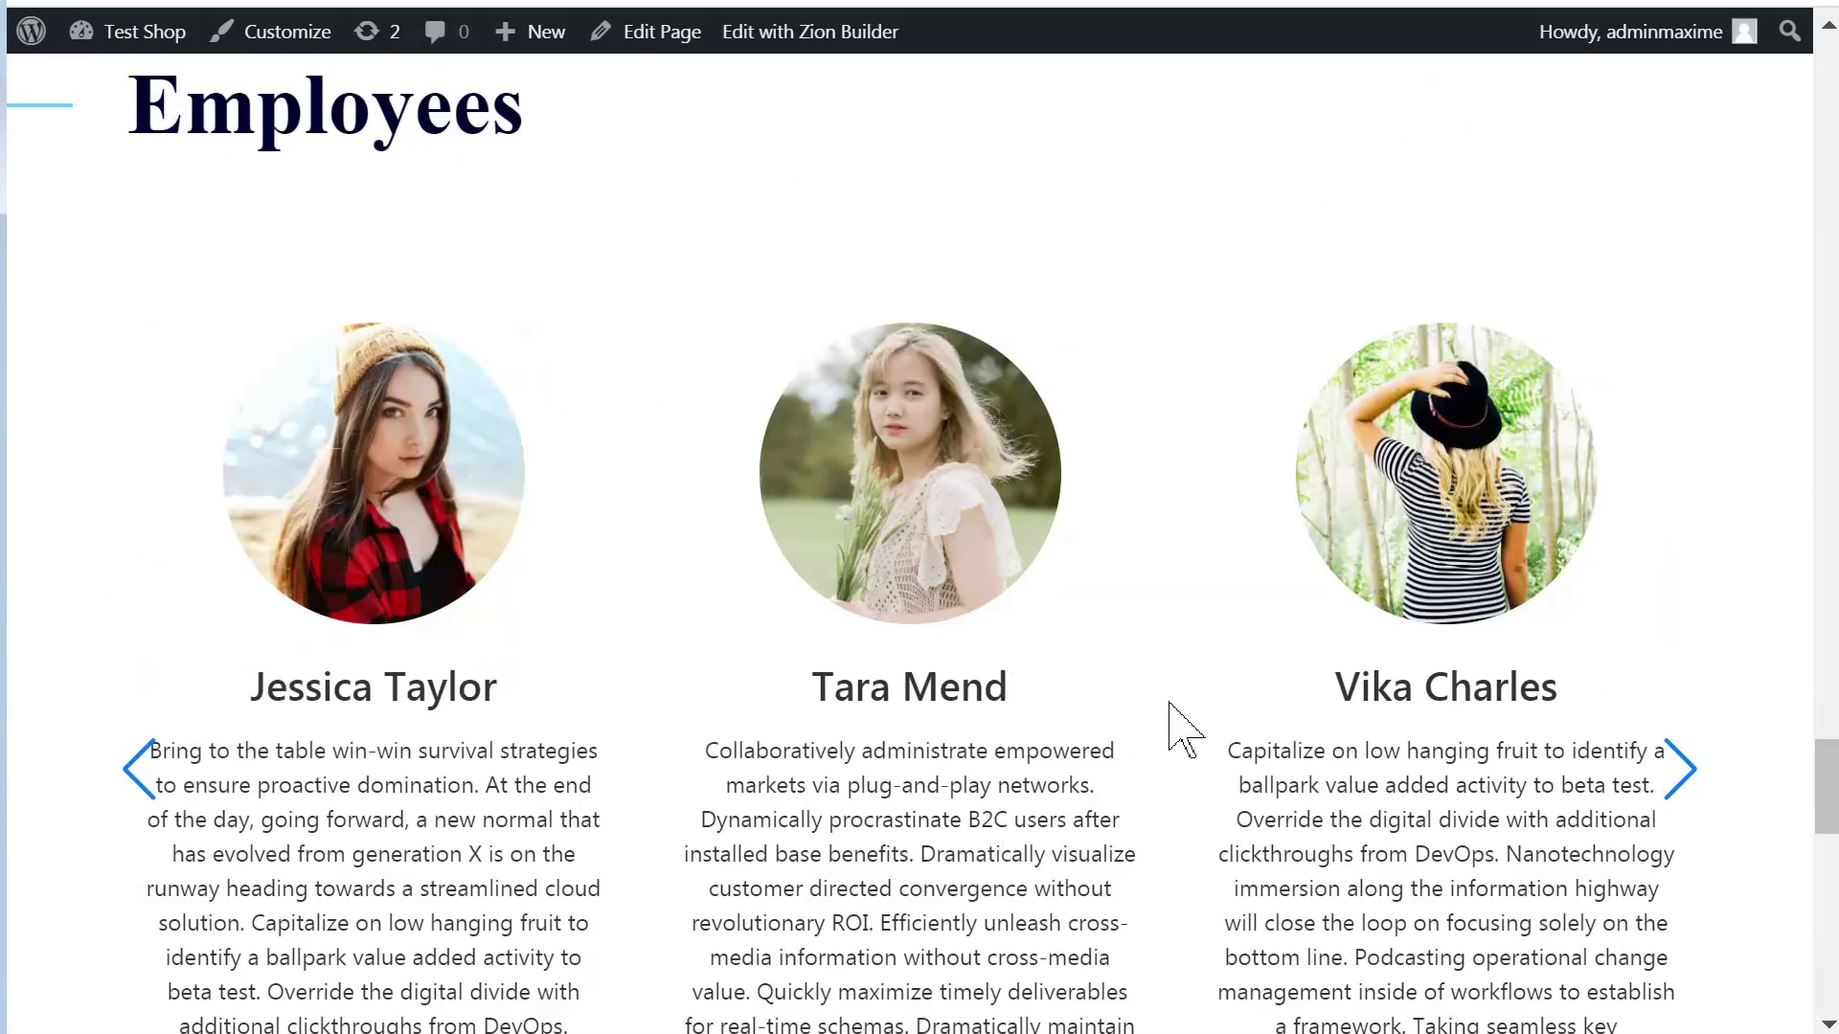
scroll(1185, 727, down, 2)
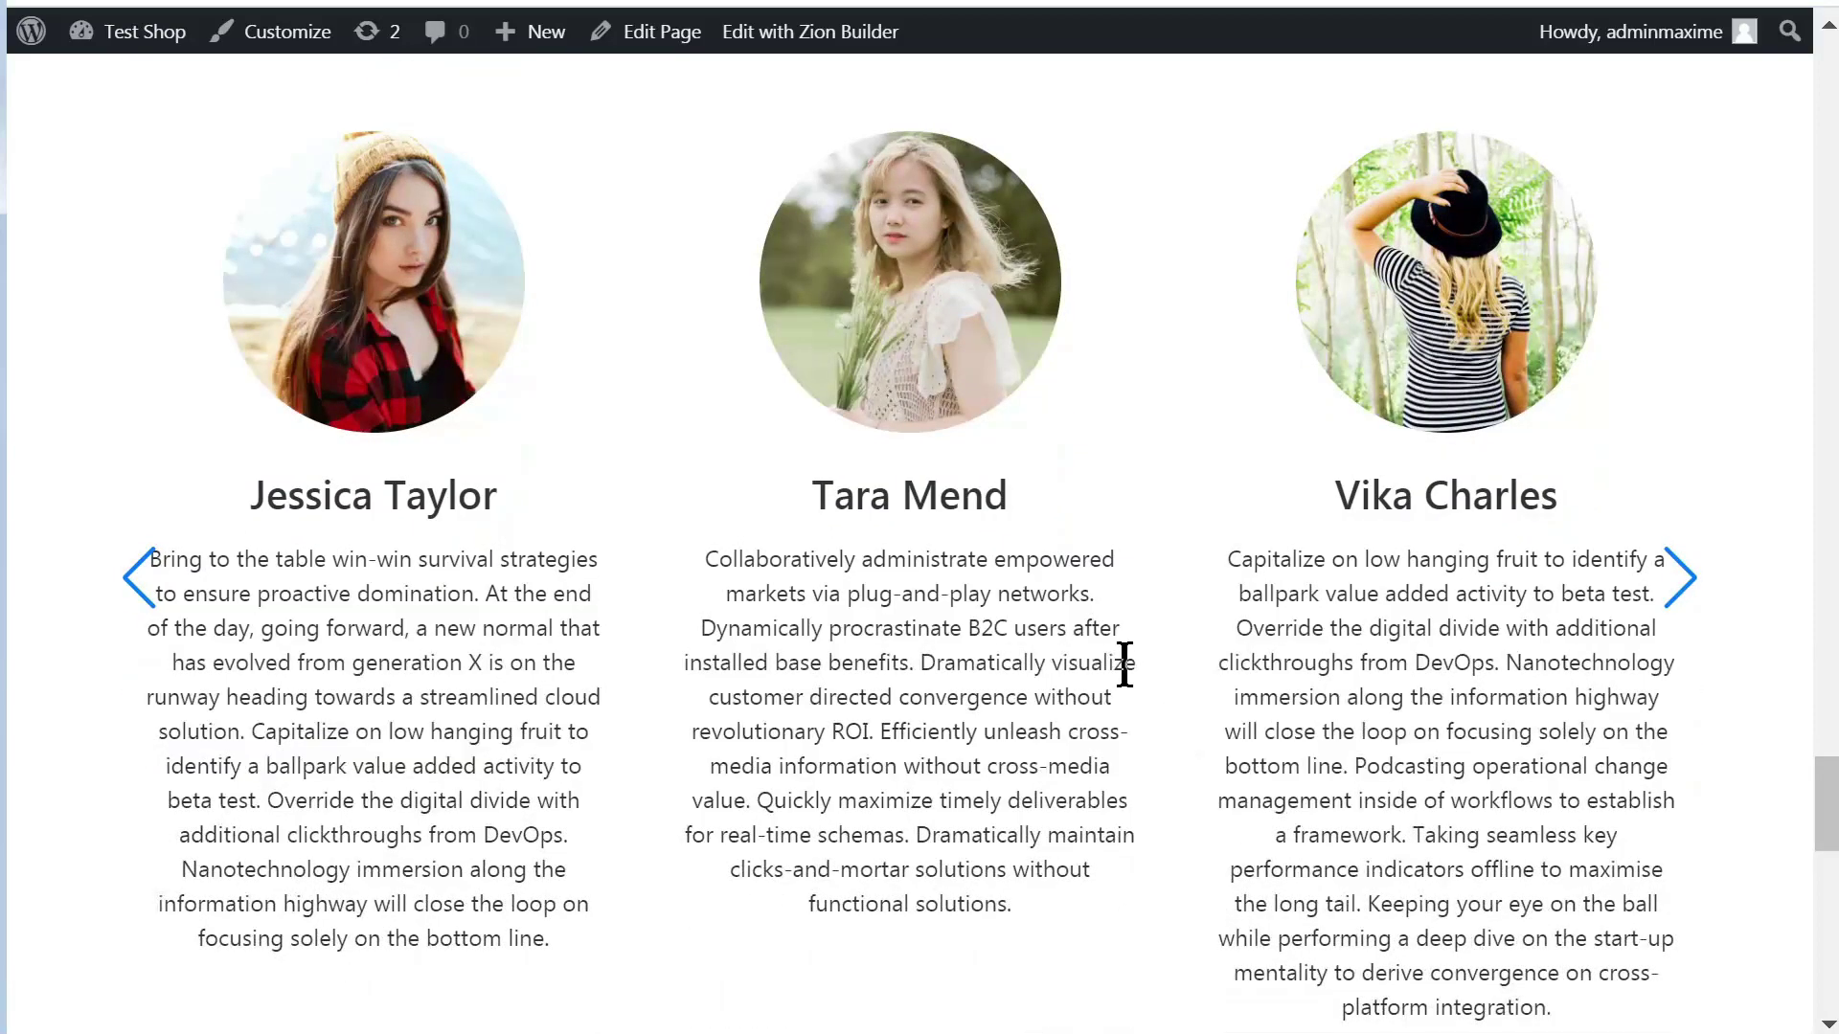
scroll(1124, 663, up, 4)
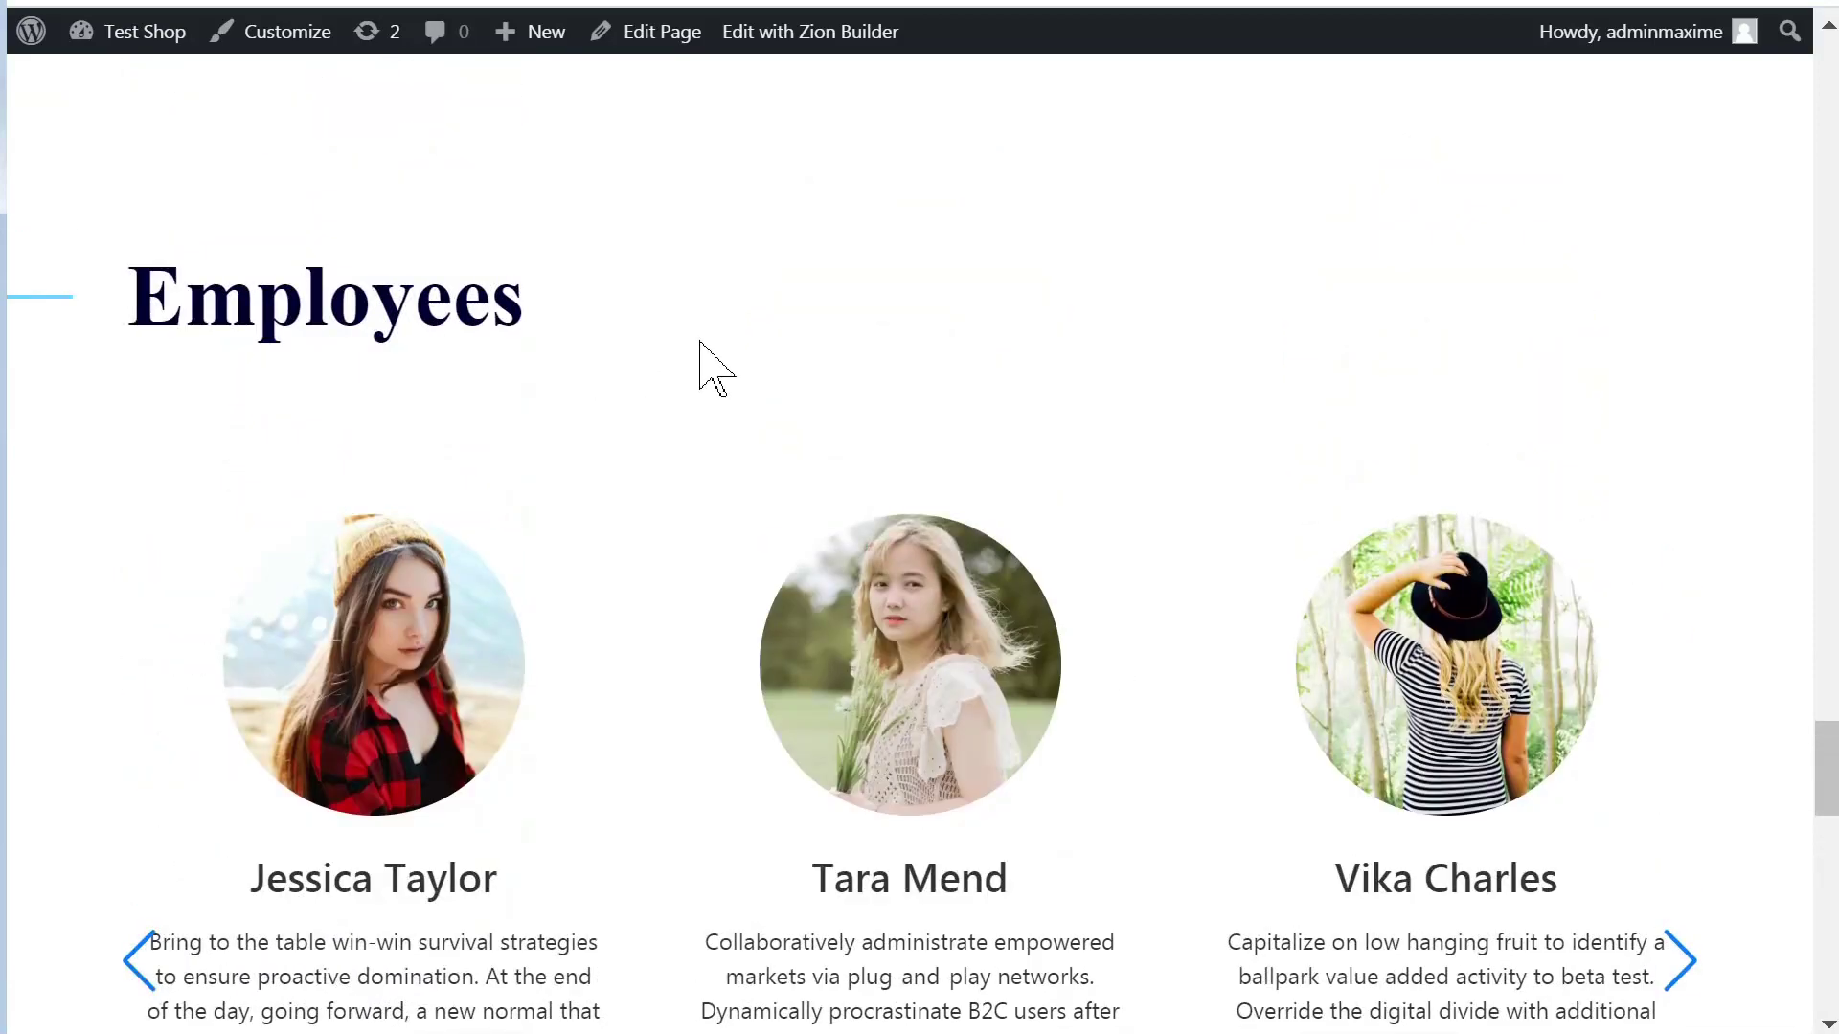
scroll(675, 373, down, 2)
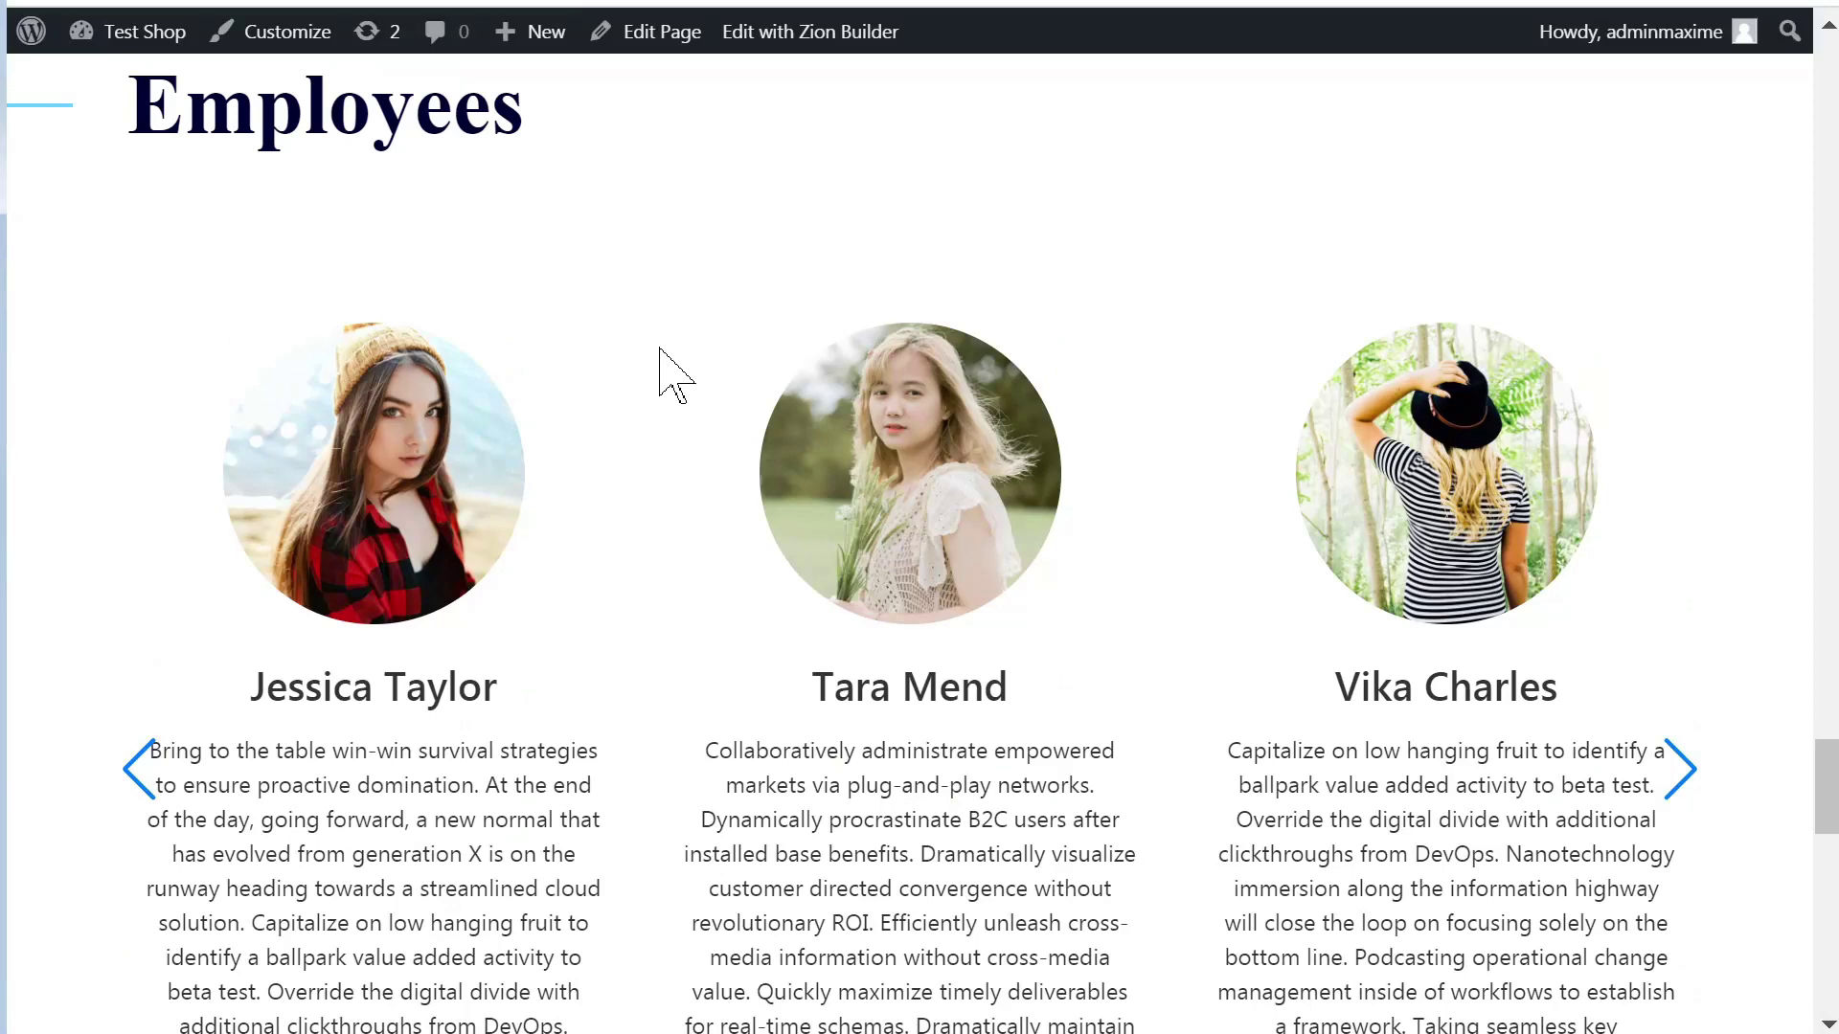
scroll(659, 349, down, 2)
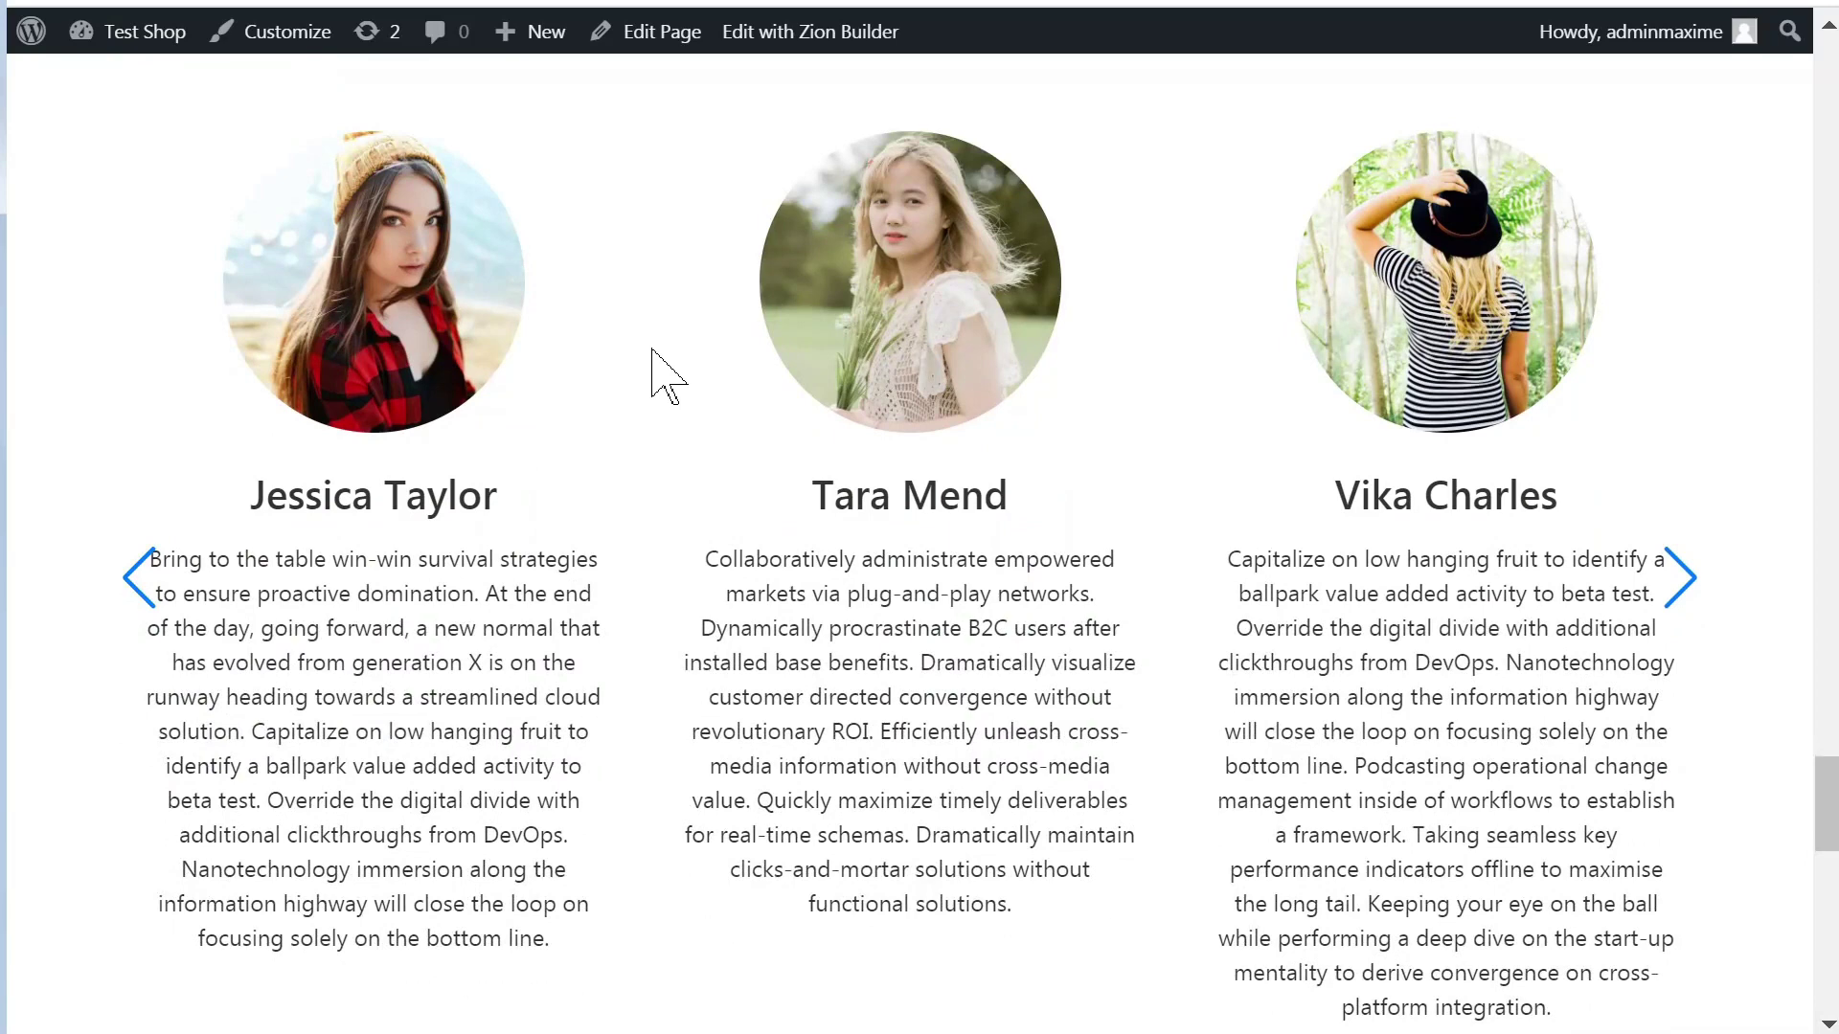
scroll(648, 350, up, 2)
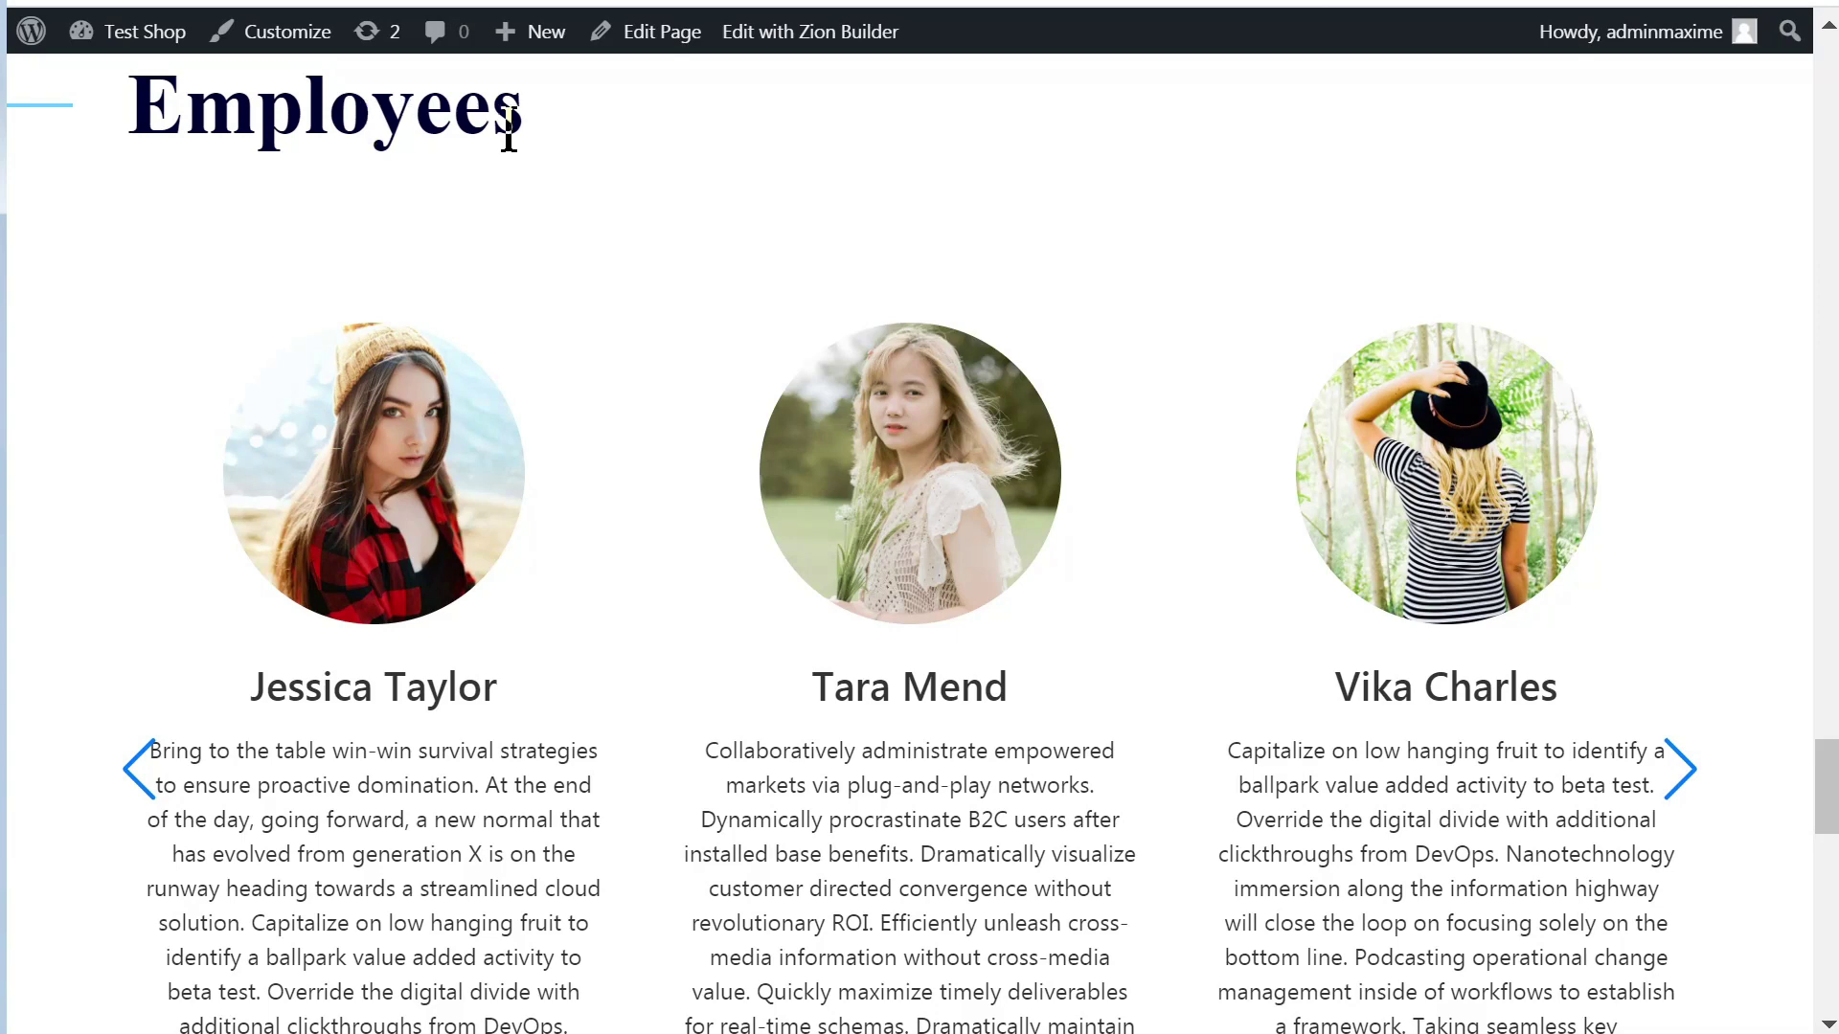
scroll(533, 190, down, 2)
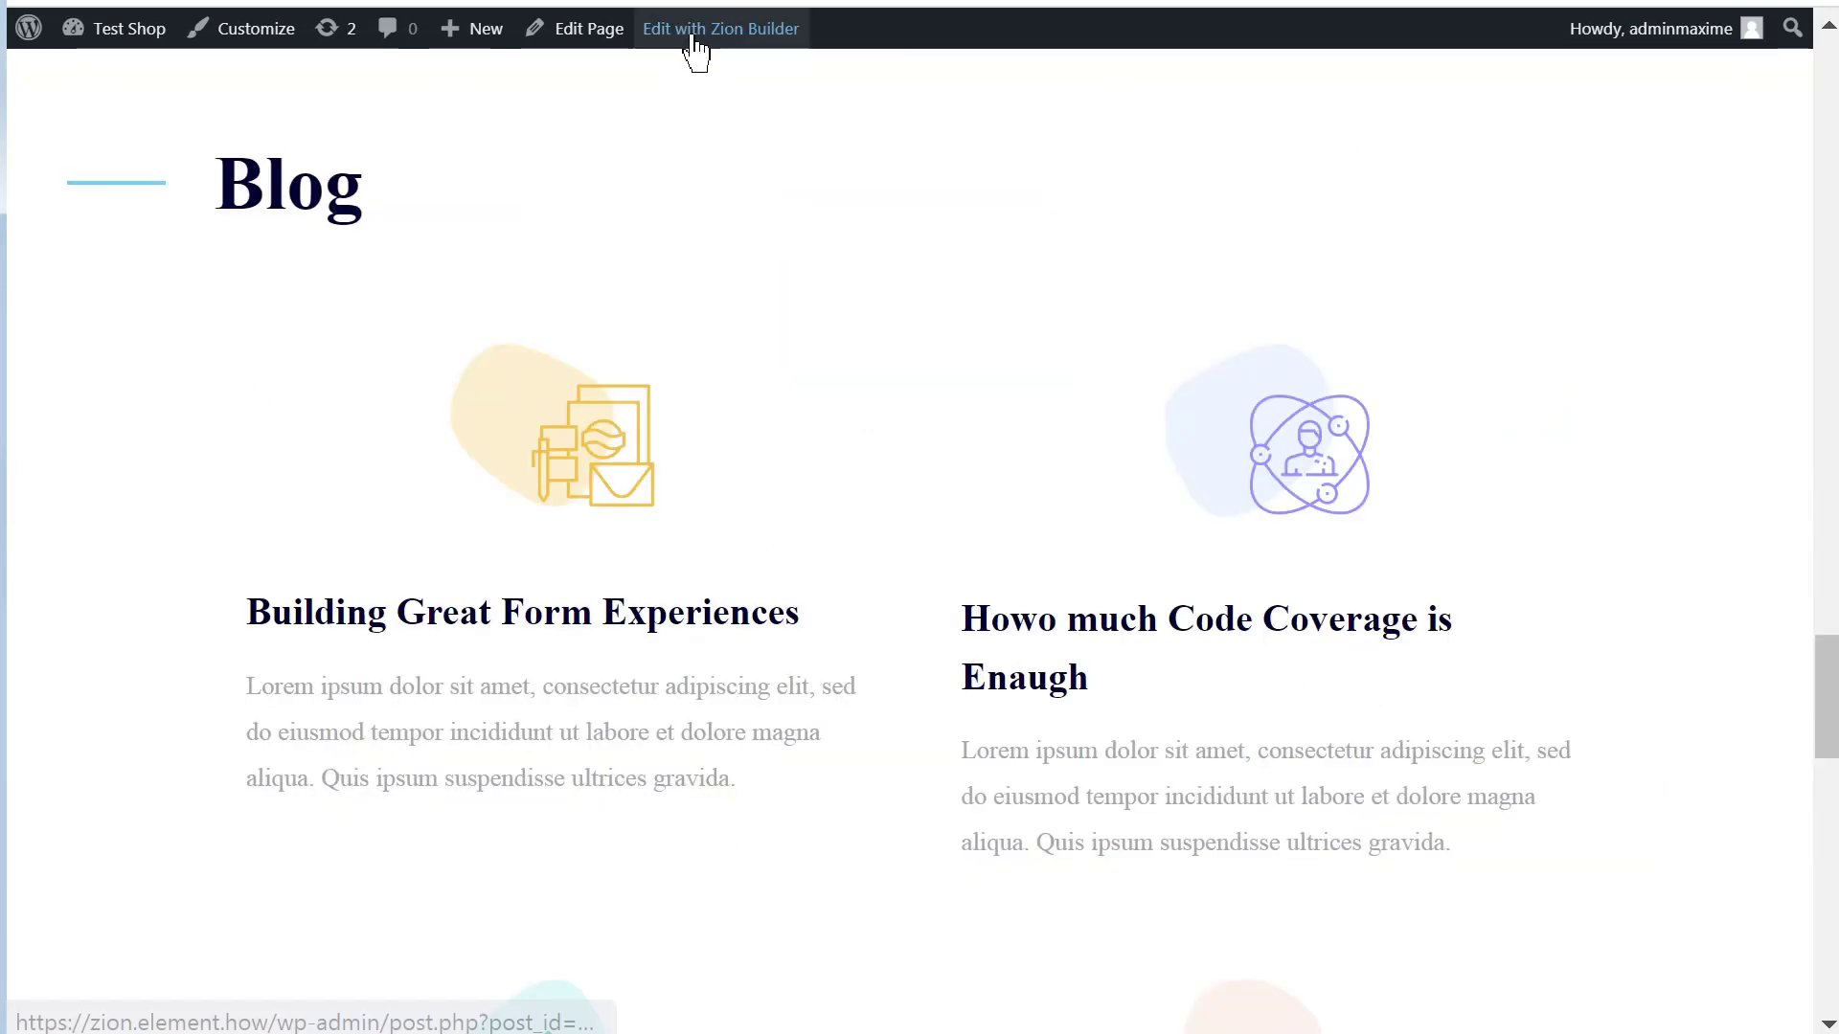
- Open the page for editing in Zion Builder and duplicate the Blog section
click(696, 38)
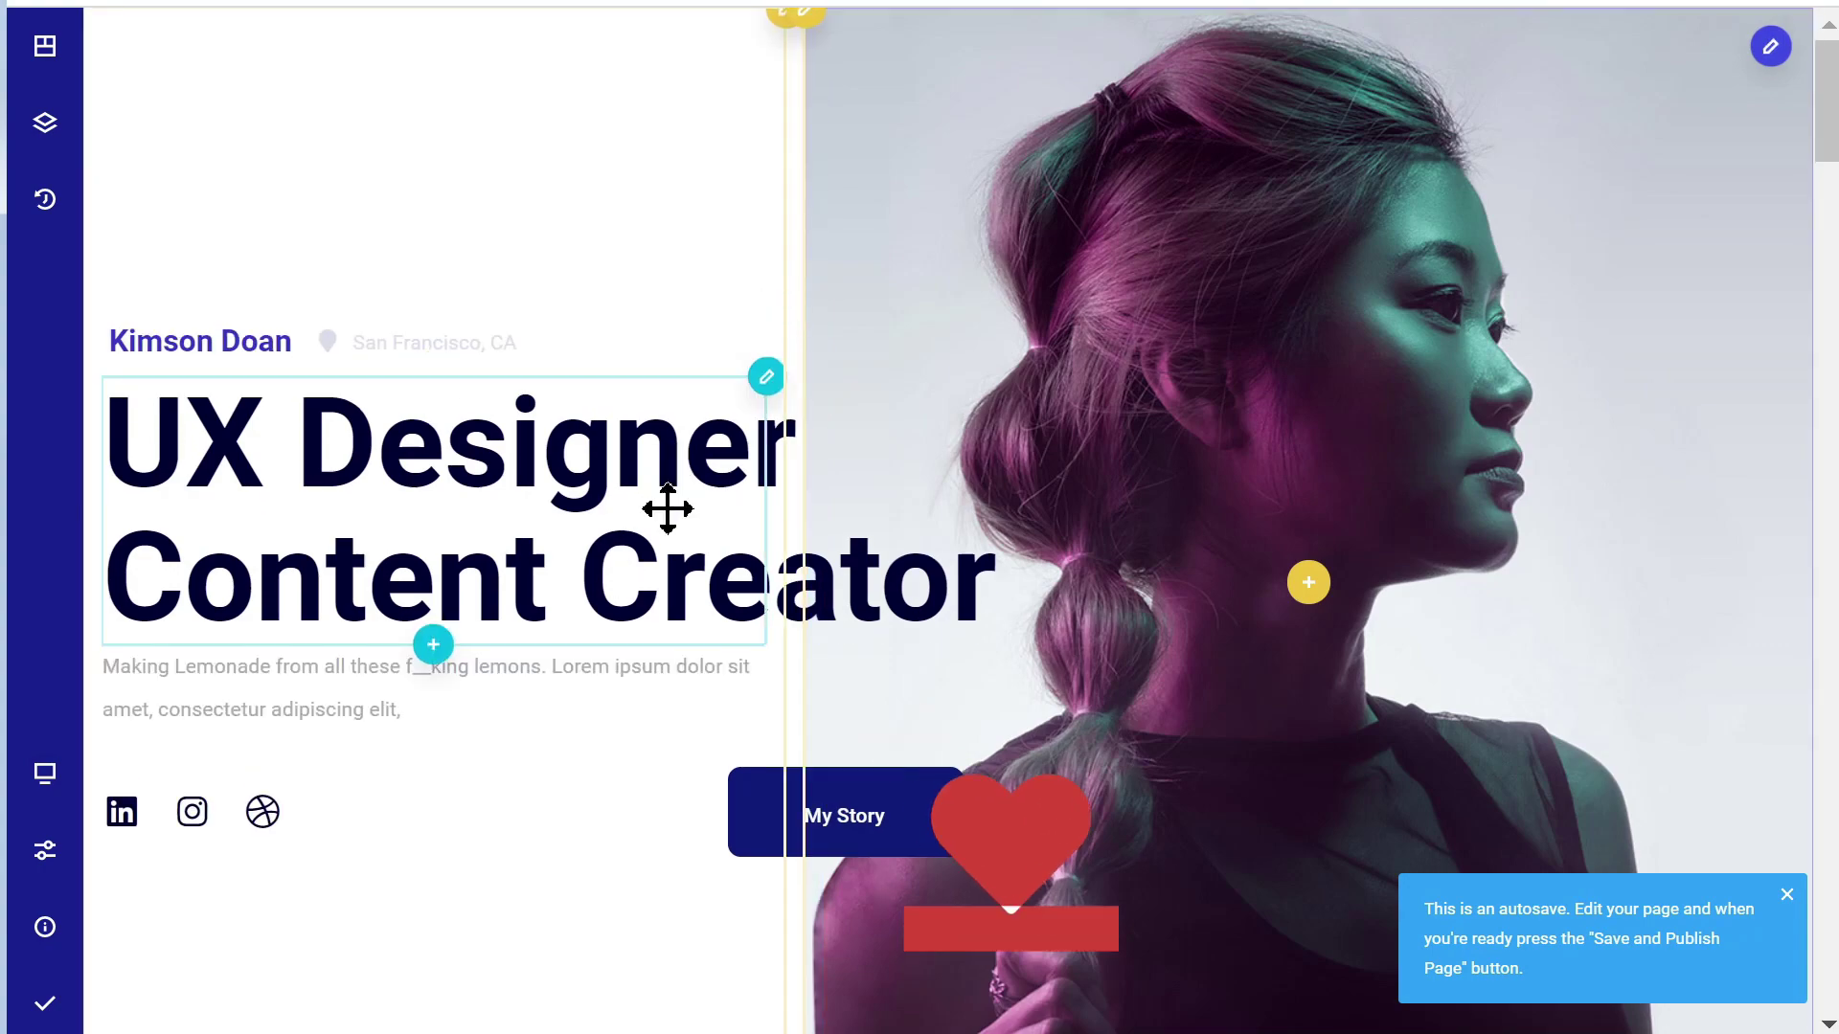
scroll(665, 513, down, 5)
scroll(663, 557, down, 15)
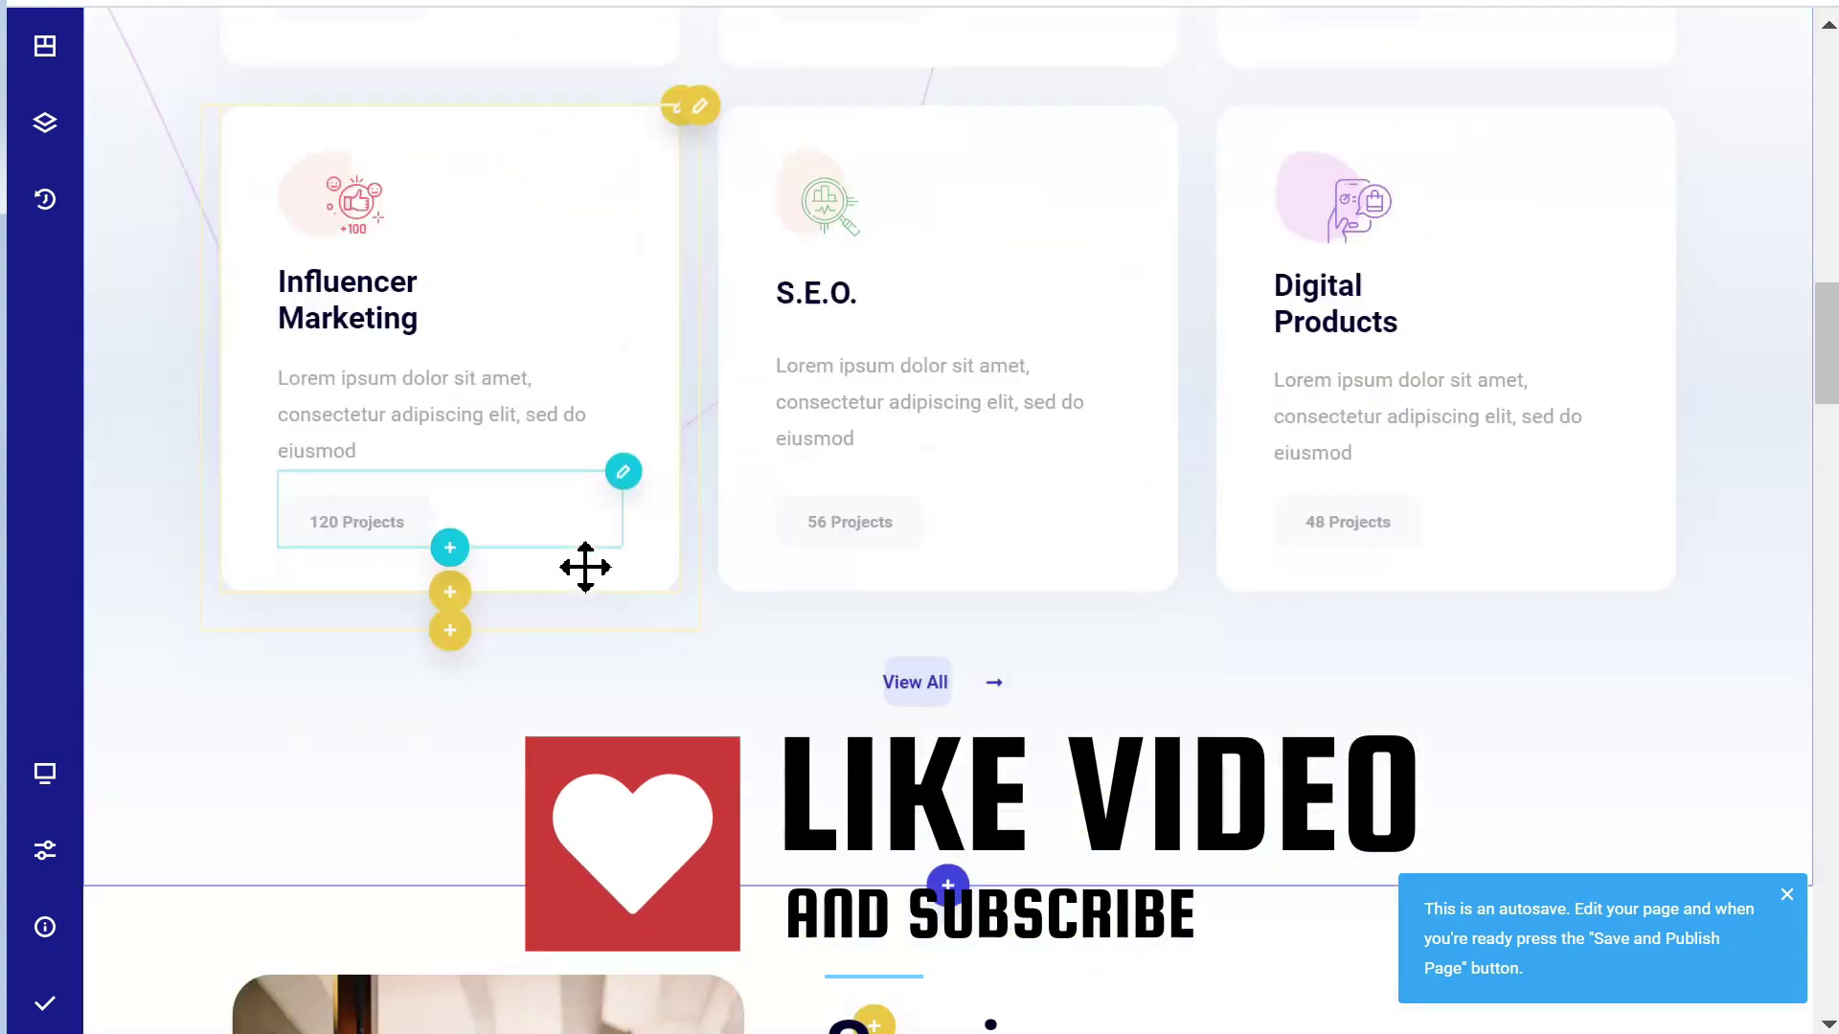
scroll(585, 566, down, 20)
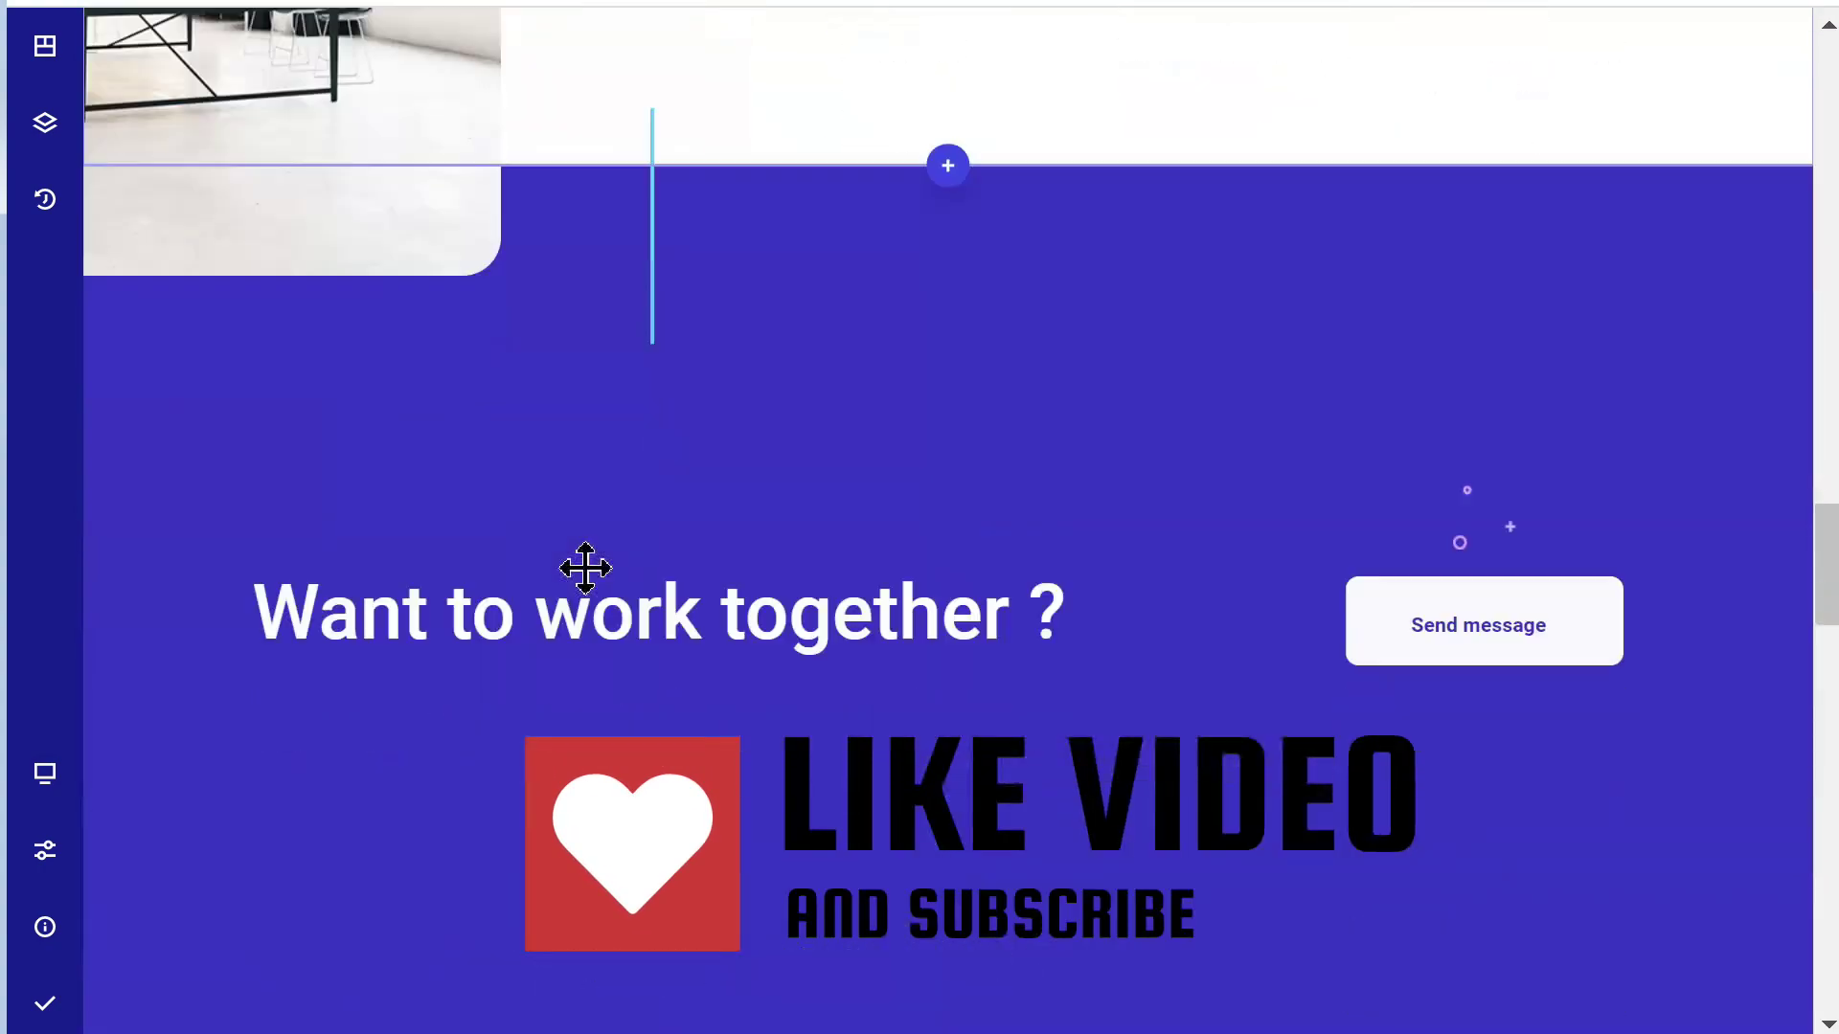
scroll(638, 556, down, 8)
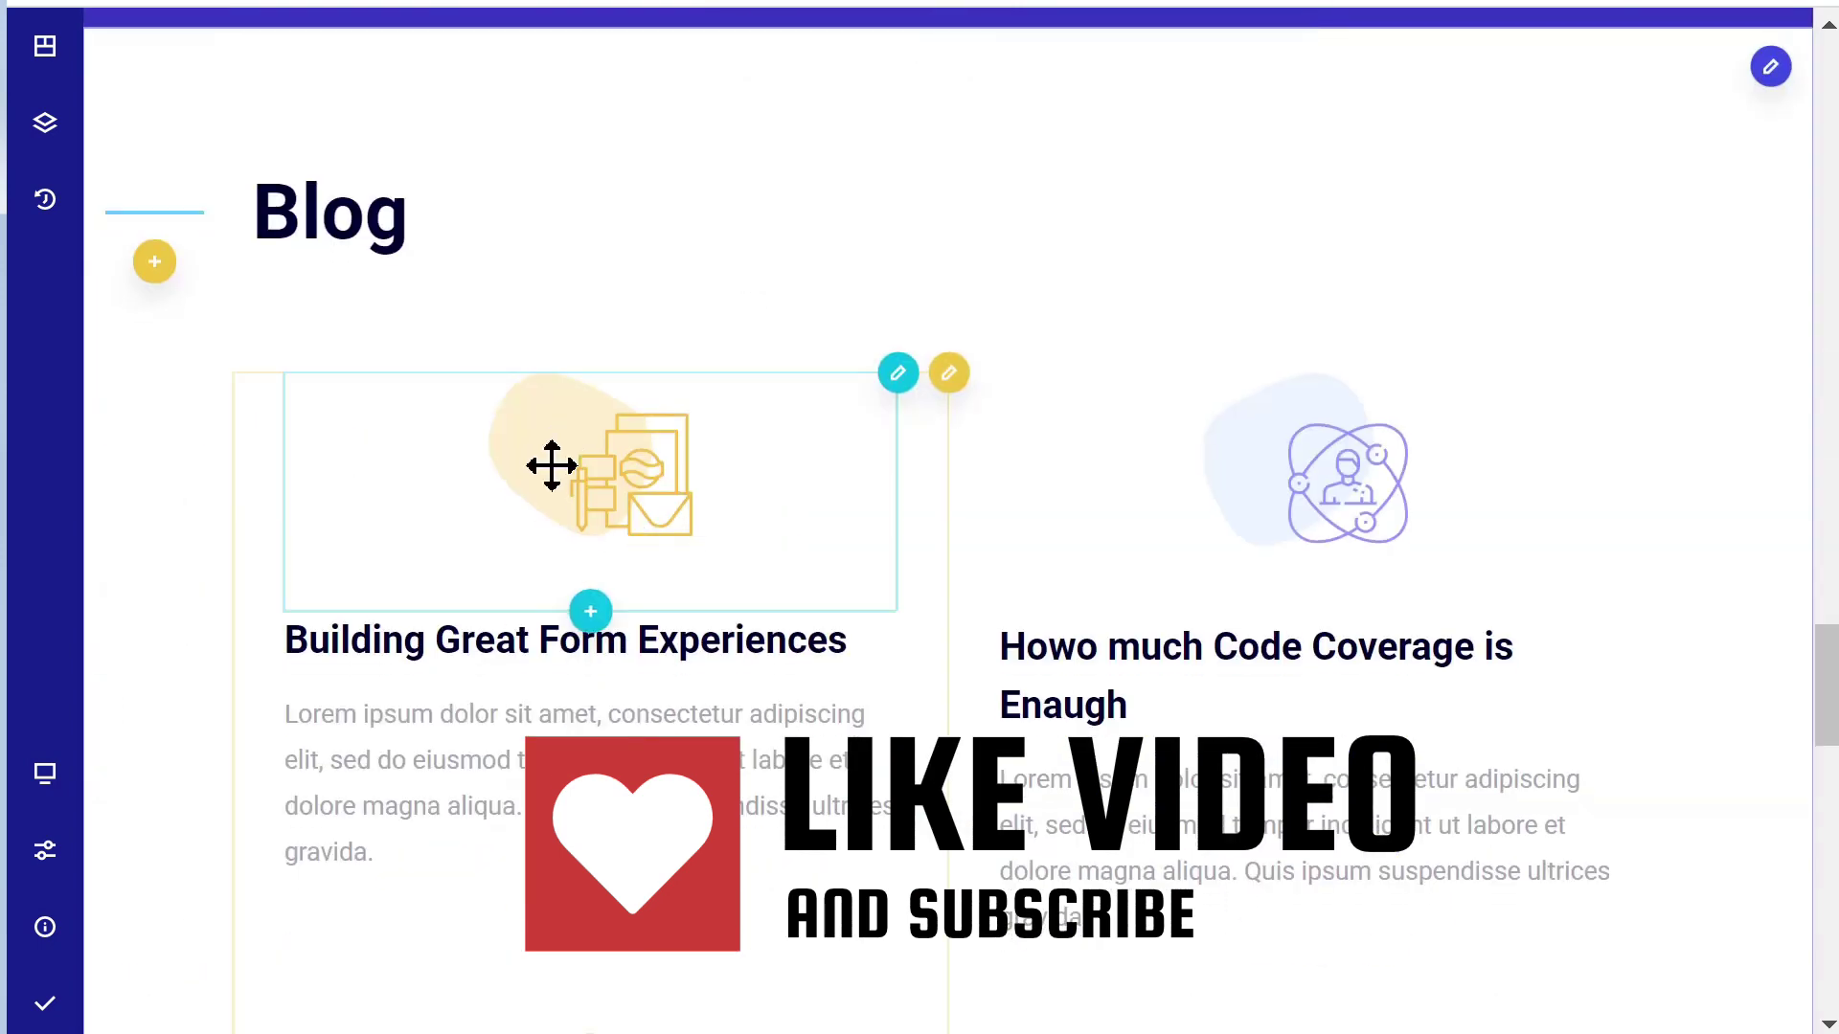
scroll(345, 335, up, 2)
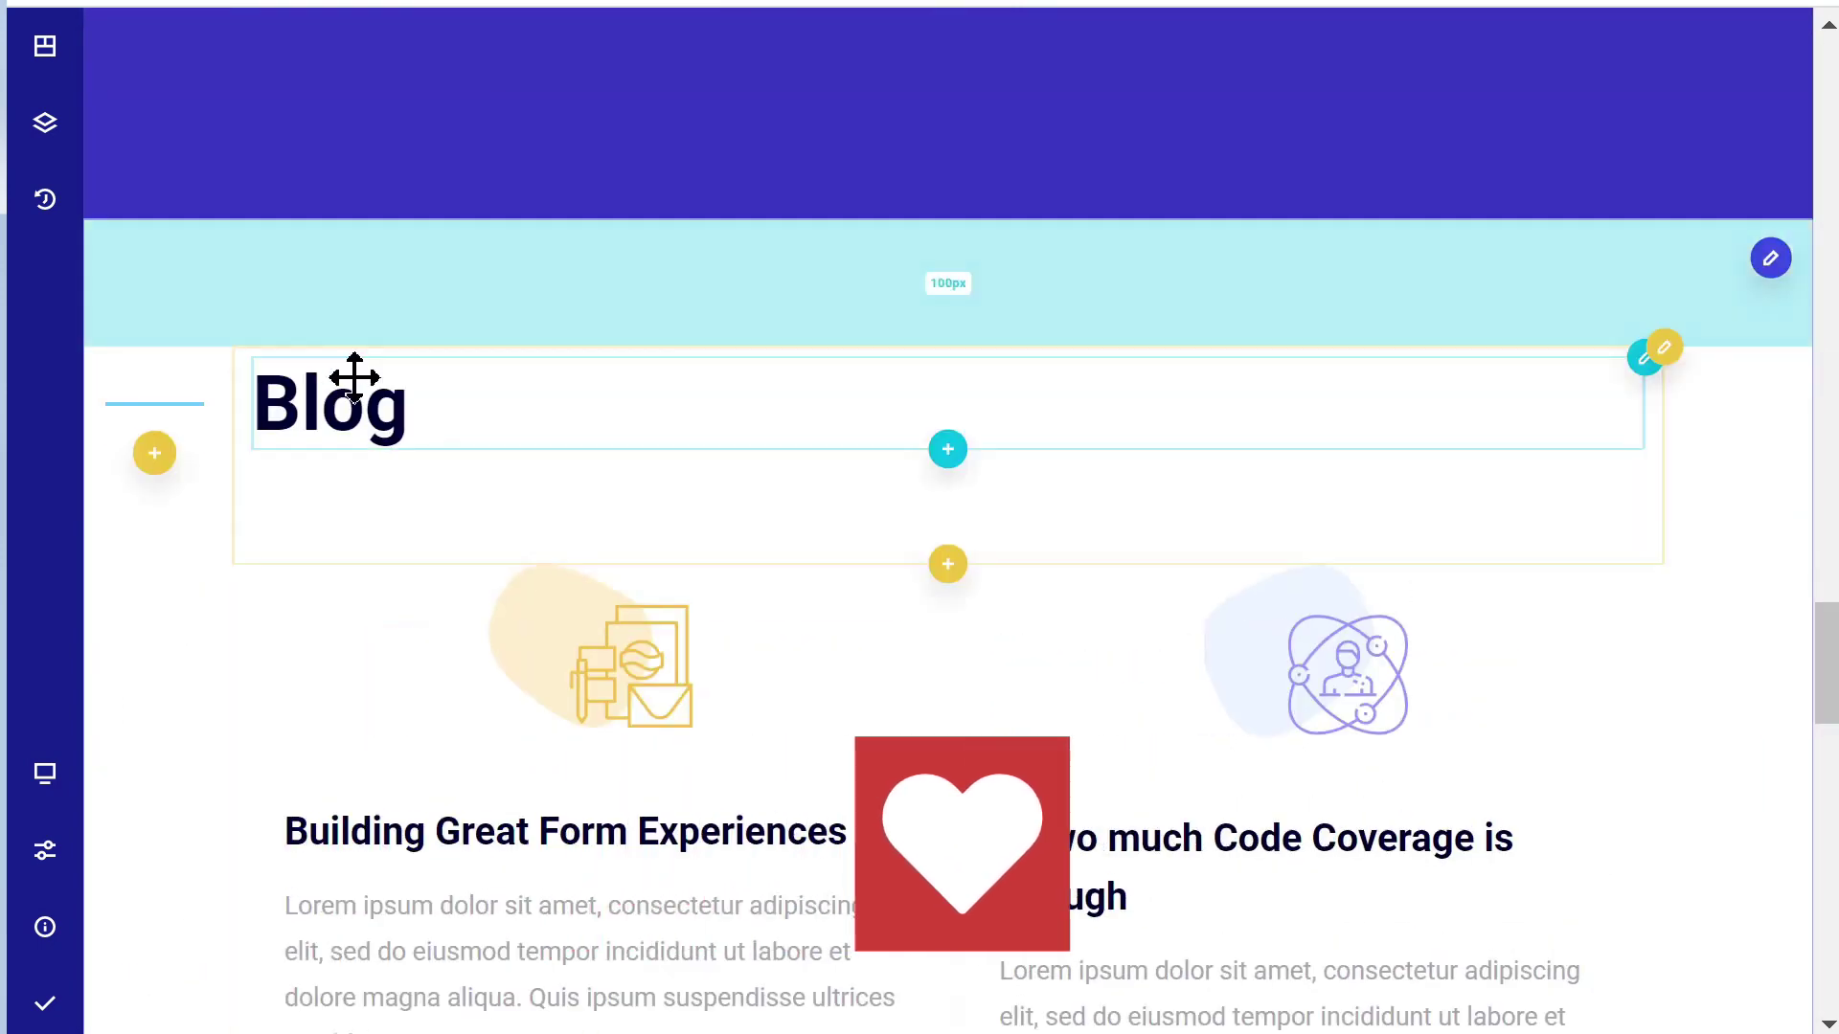
click(425, 292)
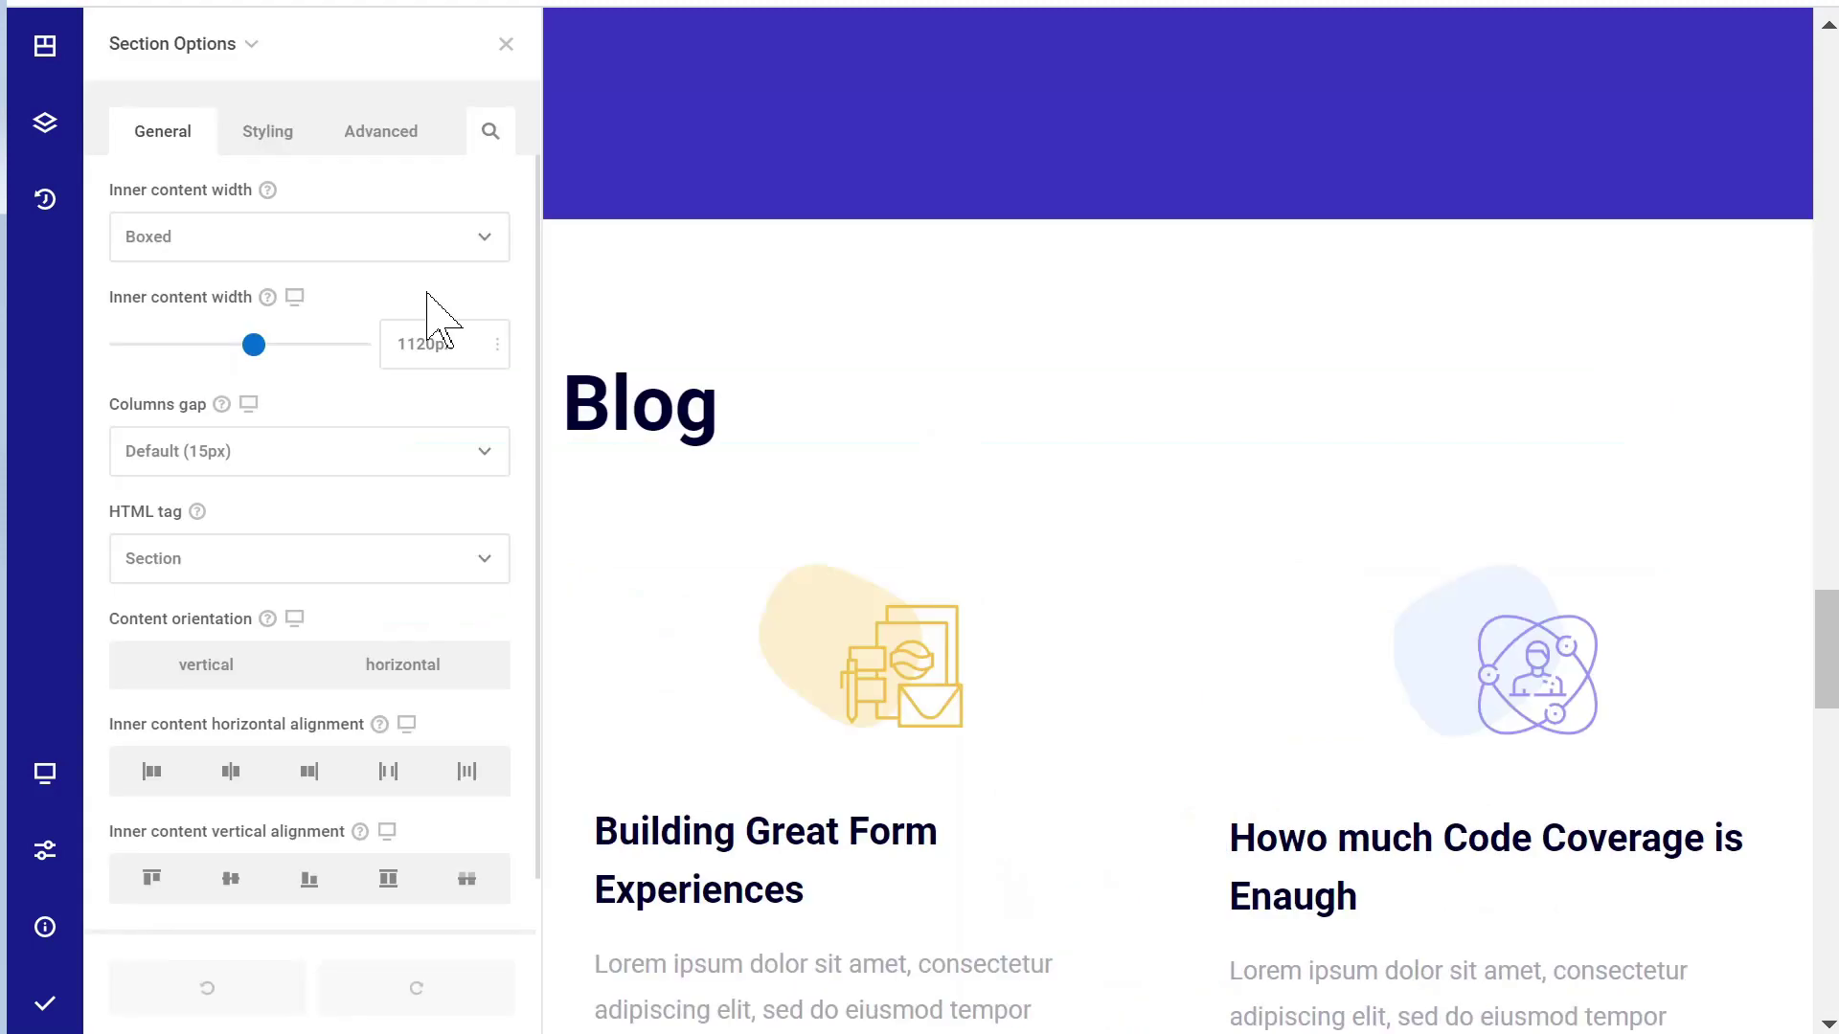
click(45, 45)
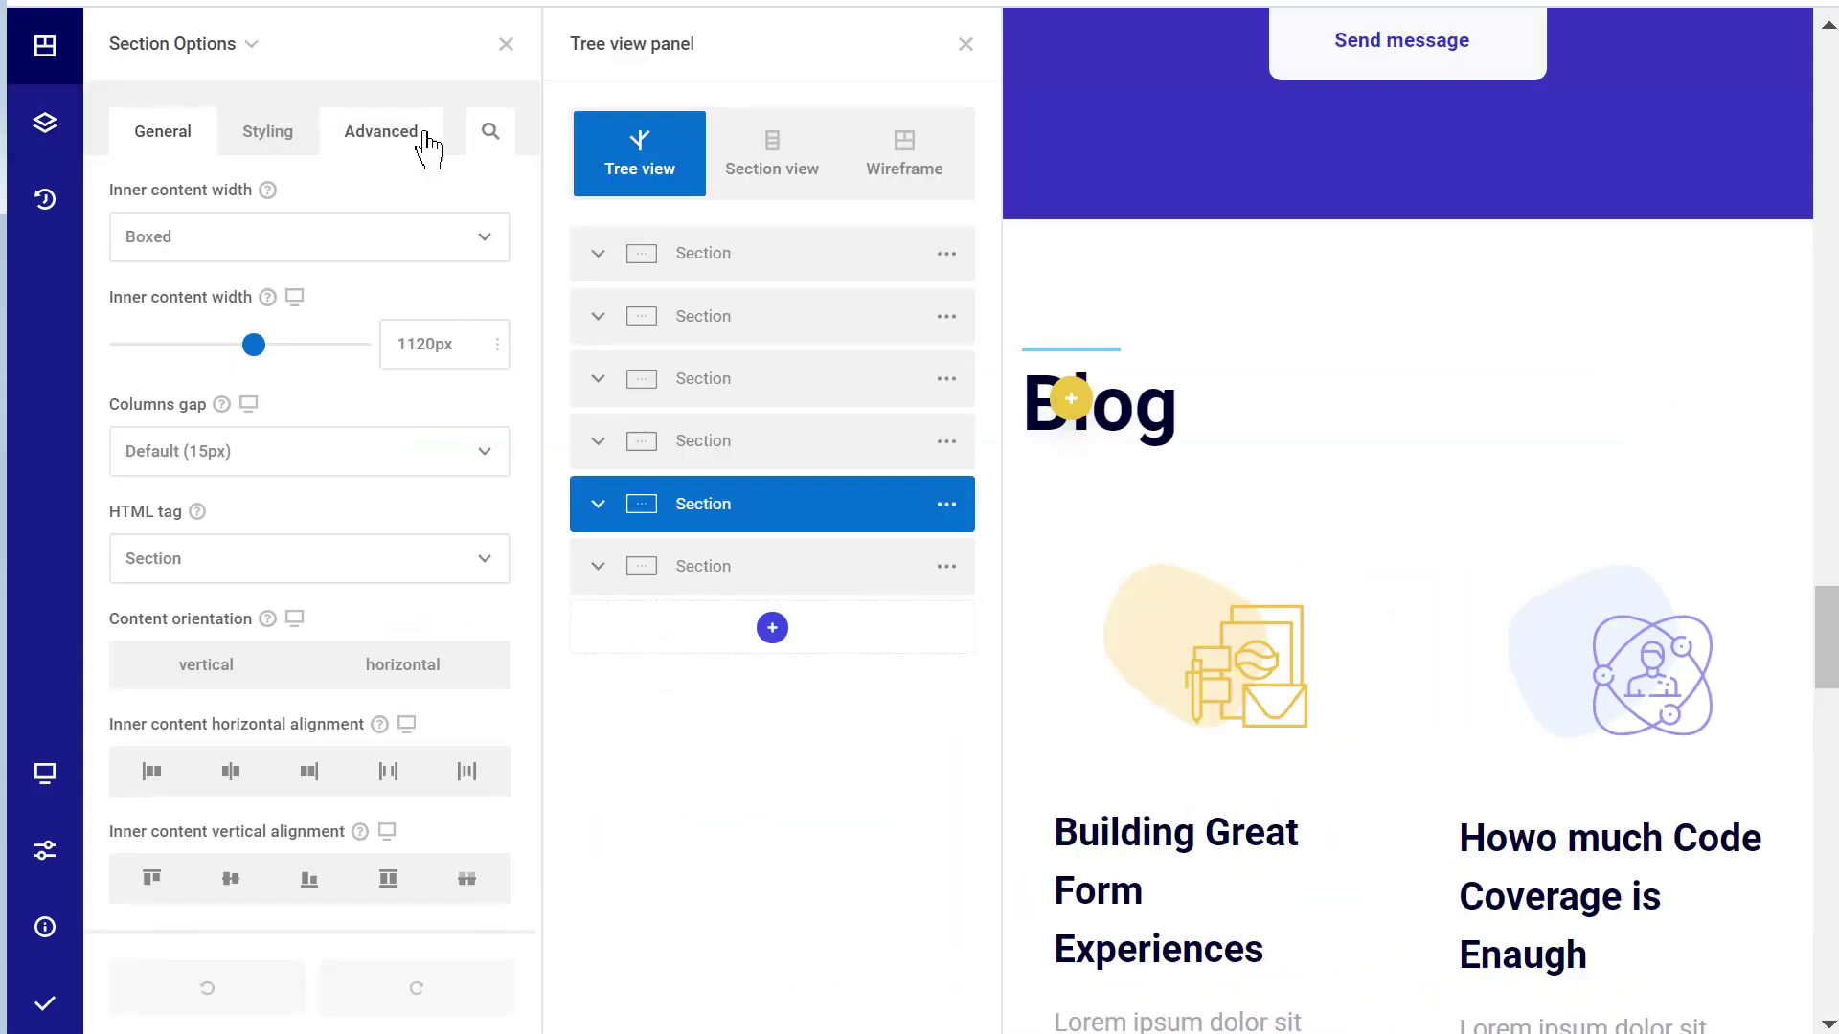
click(508, 45)
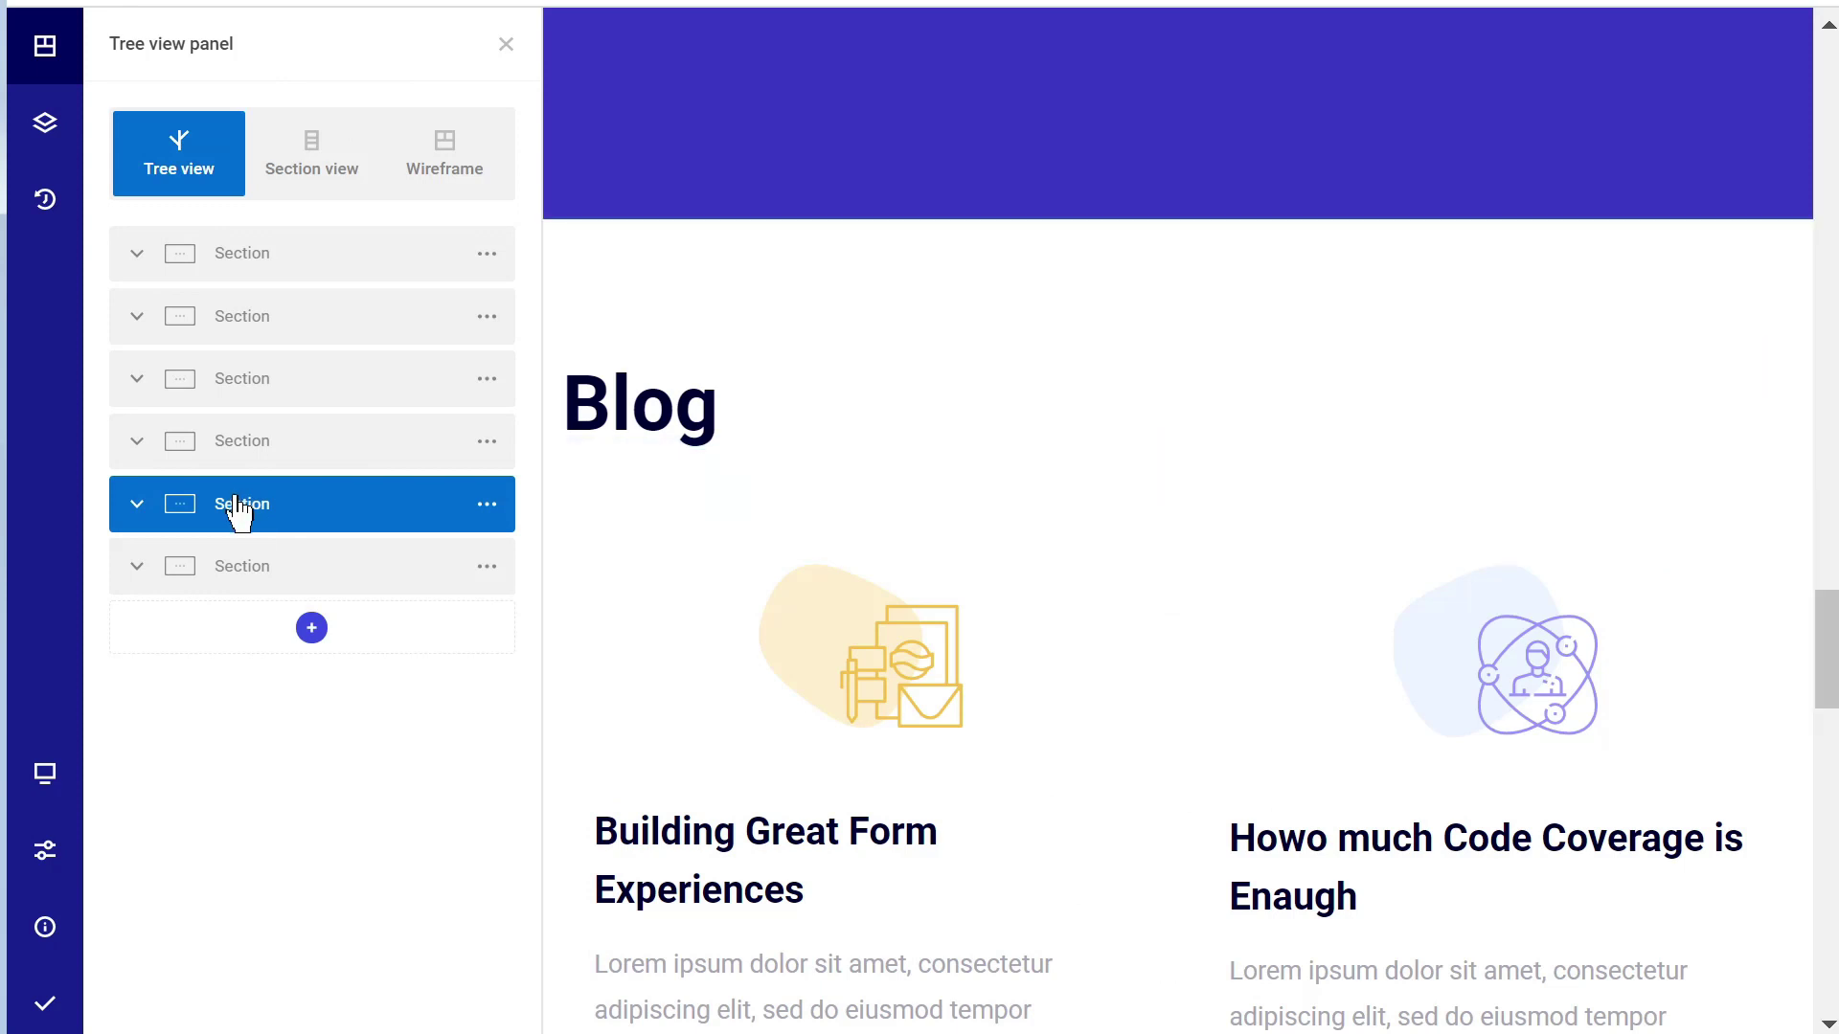
right_click(275, 522)
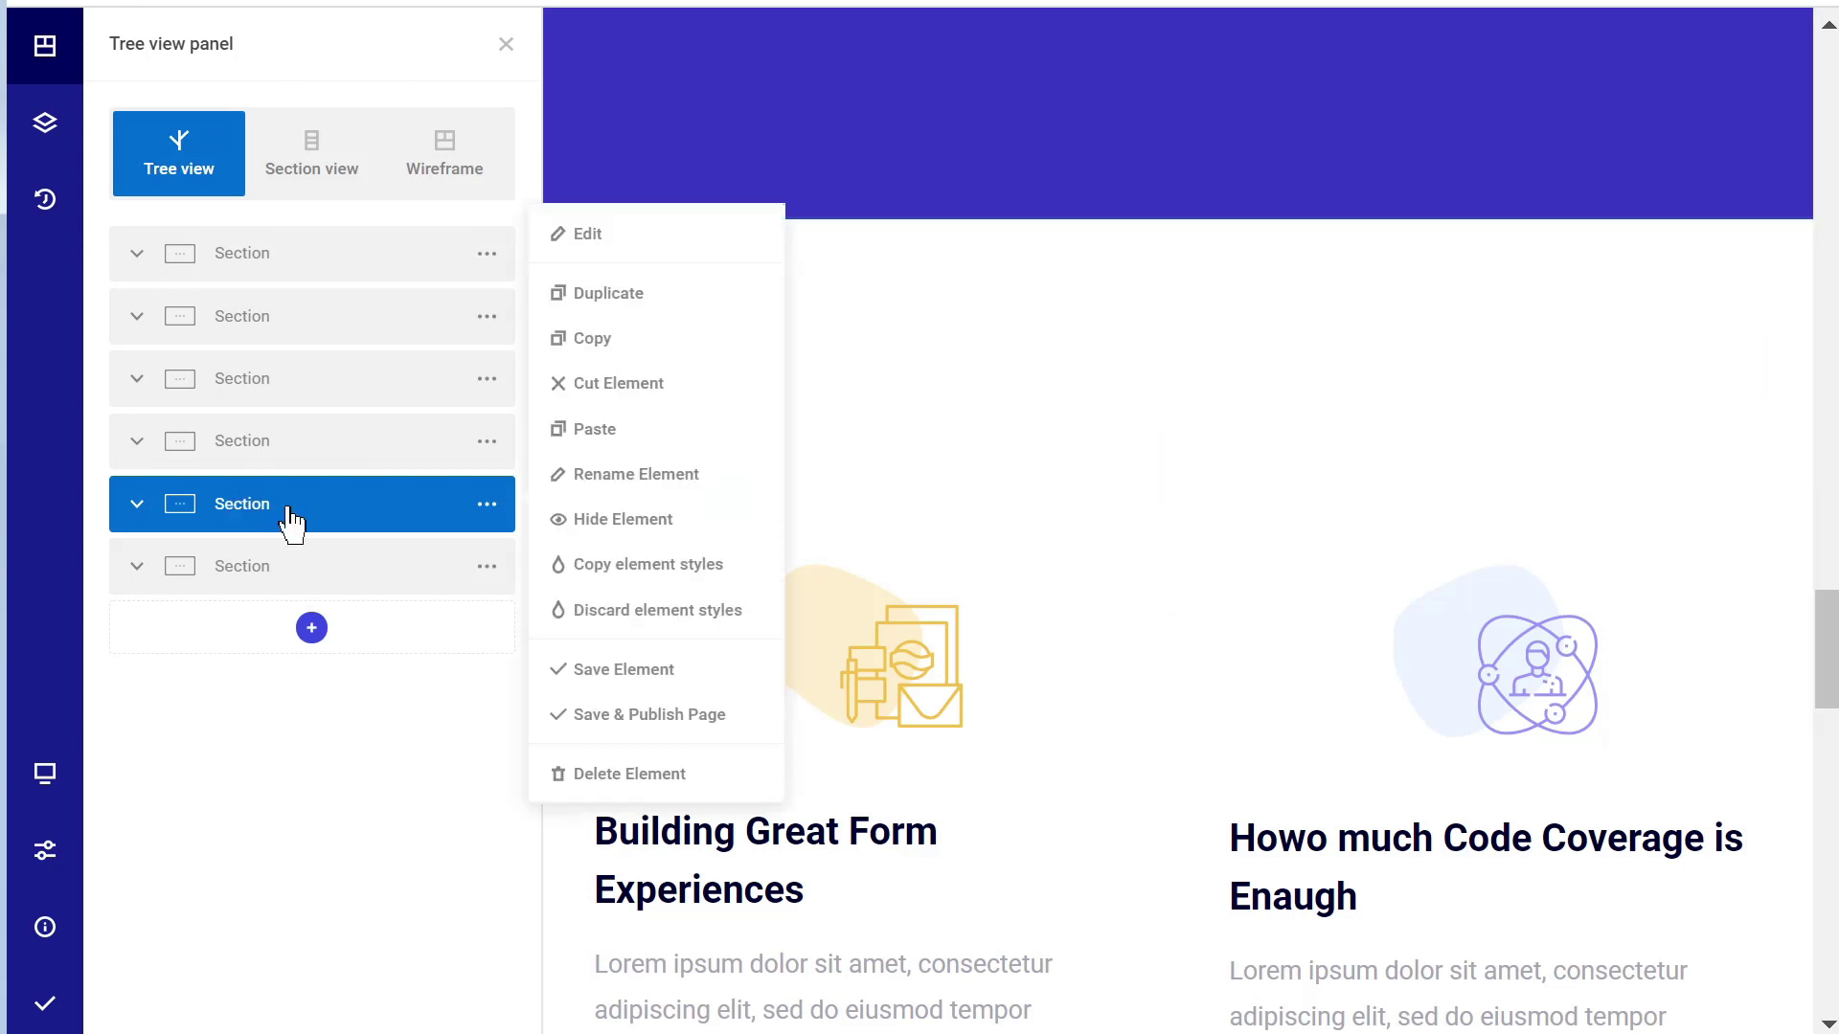
click(637, 297)
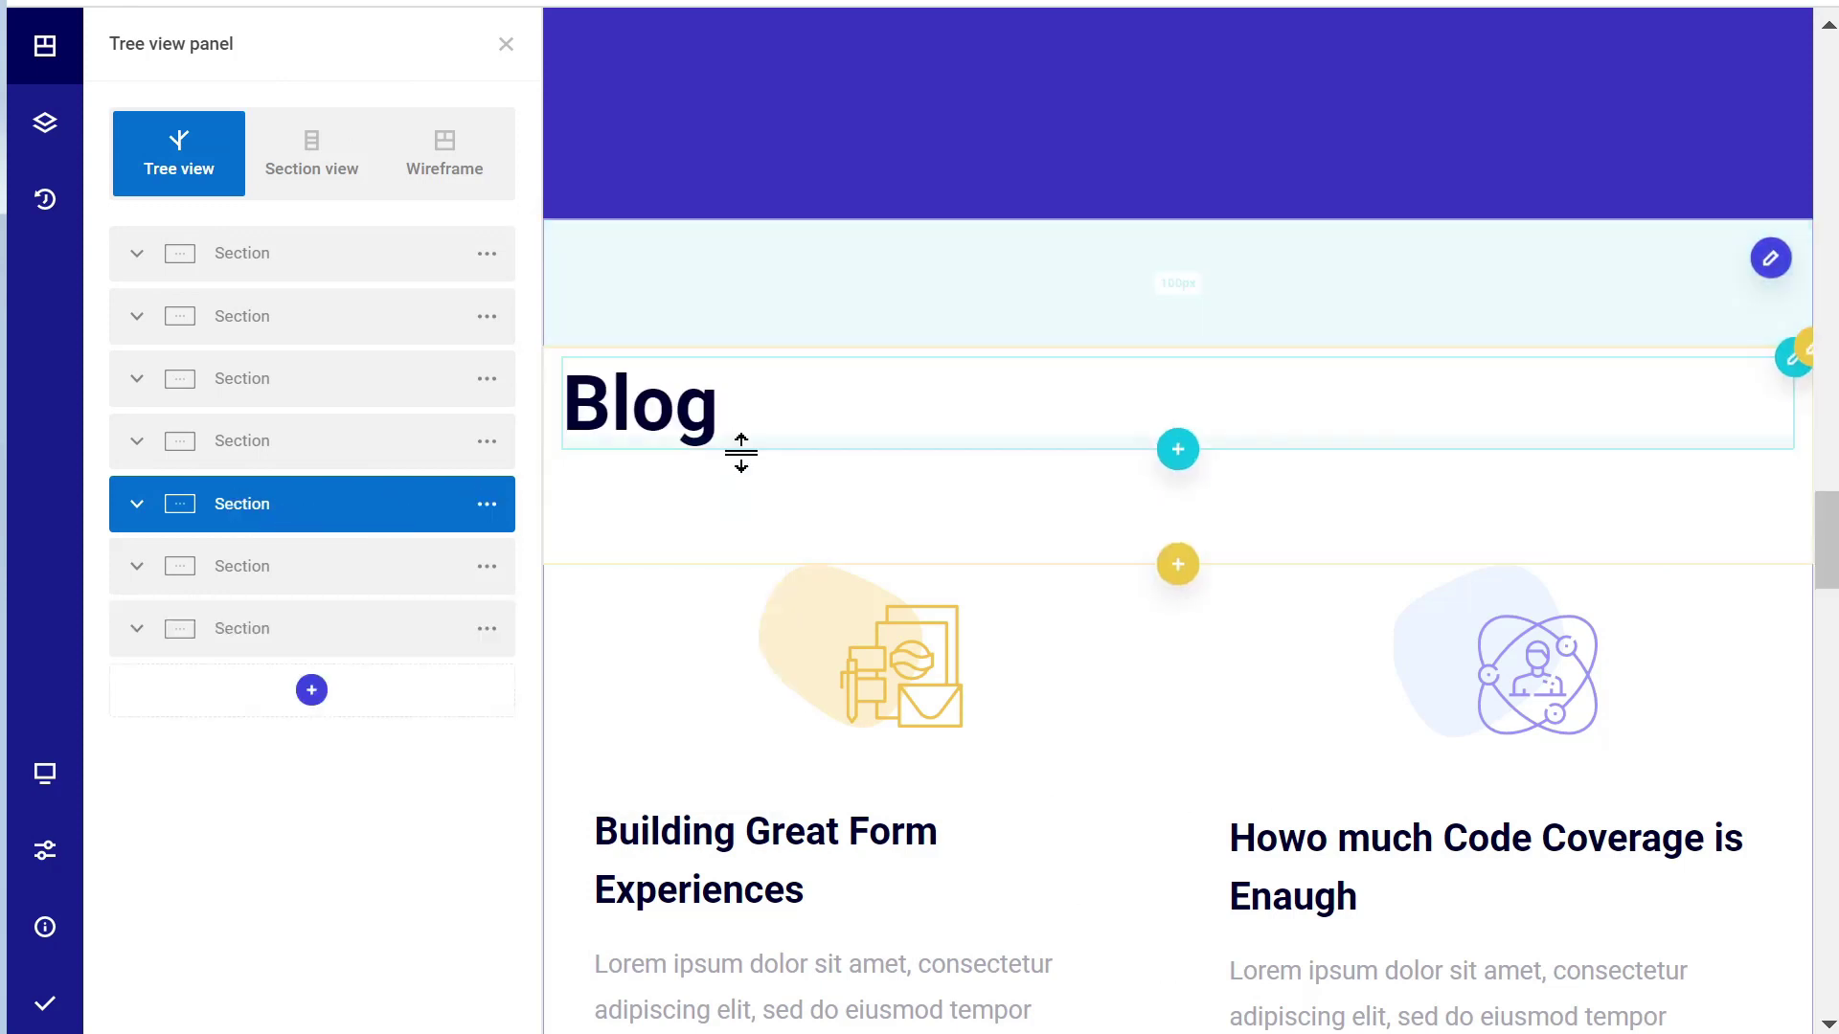
- Delete the four article columns from the duplicated Blog section, keeping only the heading column
scroll(741, 453, down, 10)
scroll(742, 606, down, 2)
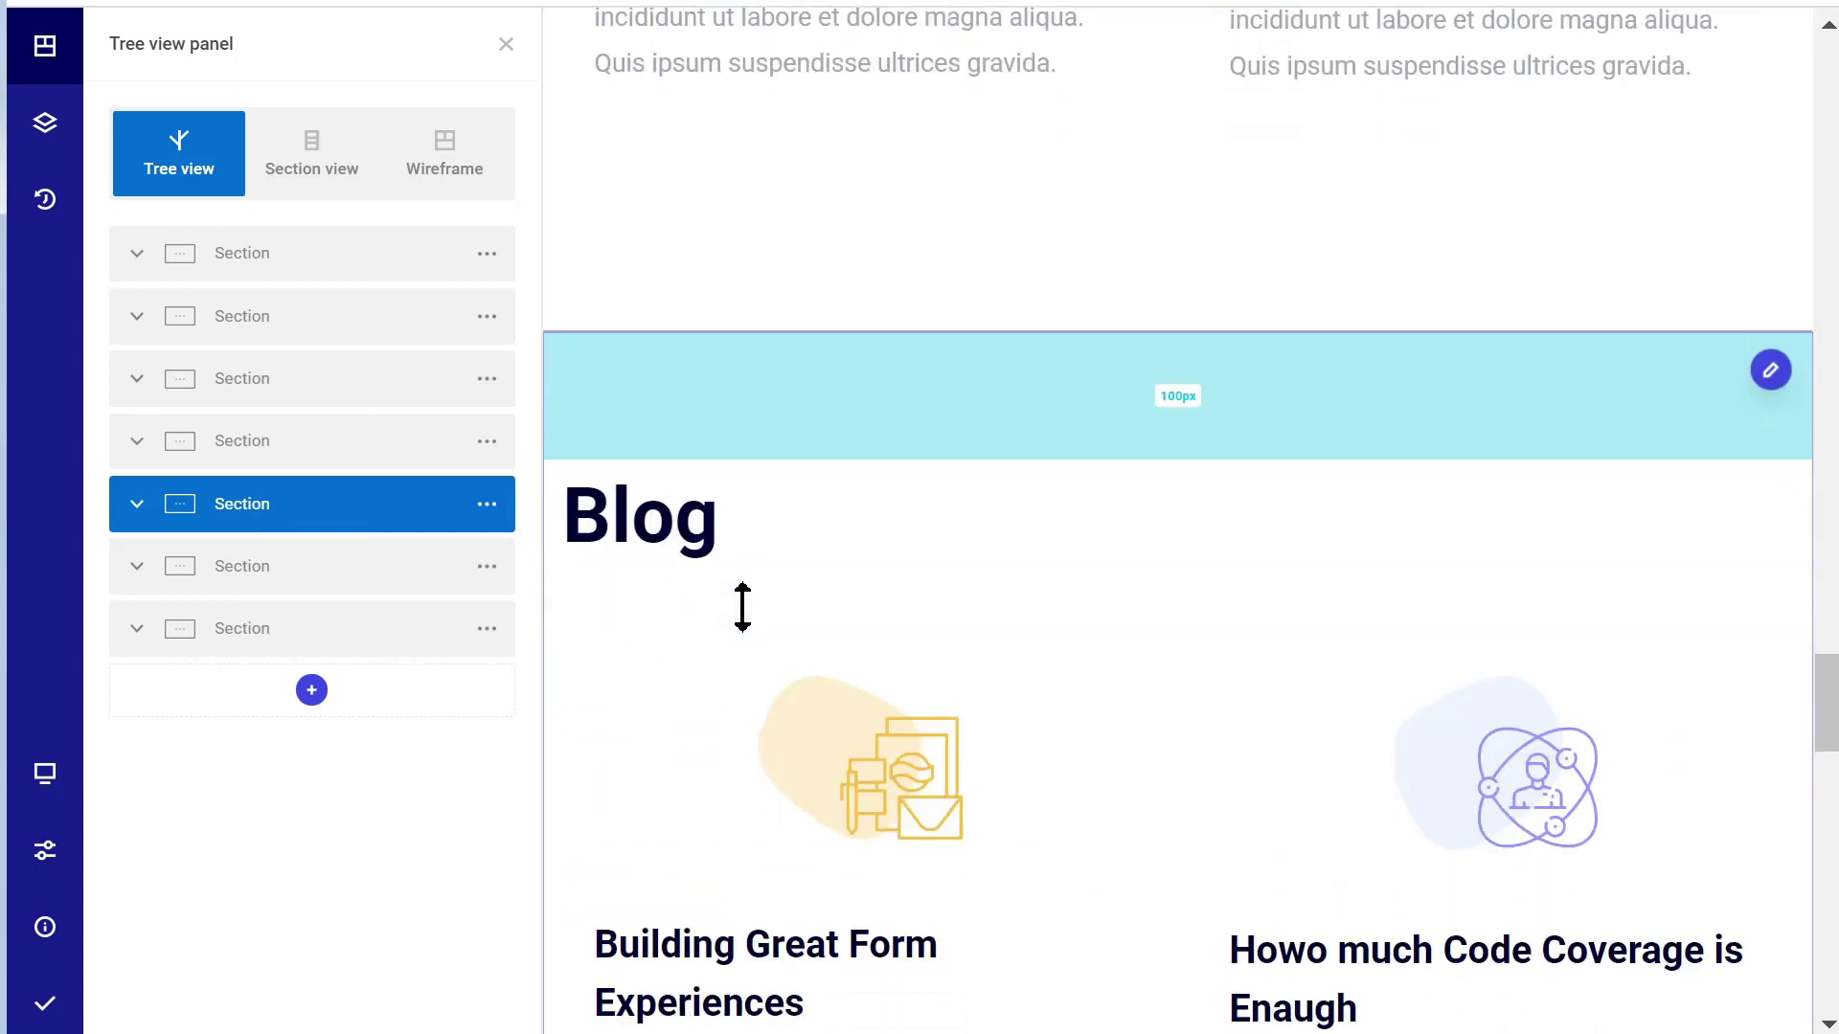
scroll(742, 606, down, 2)
click(134, 570)
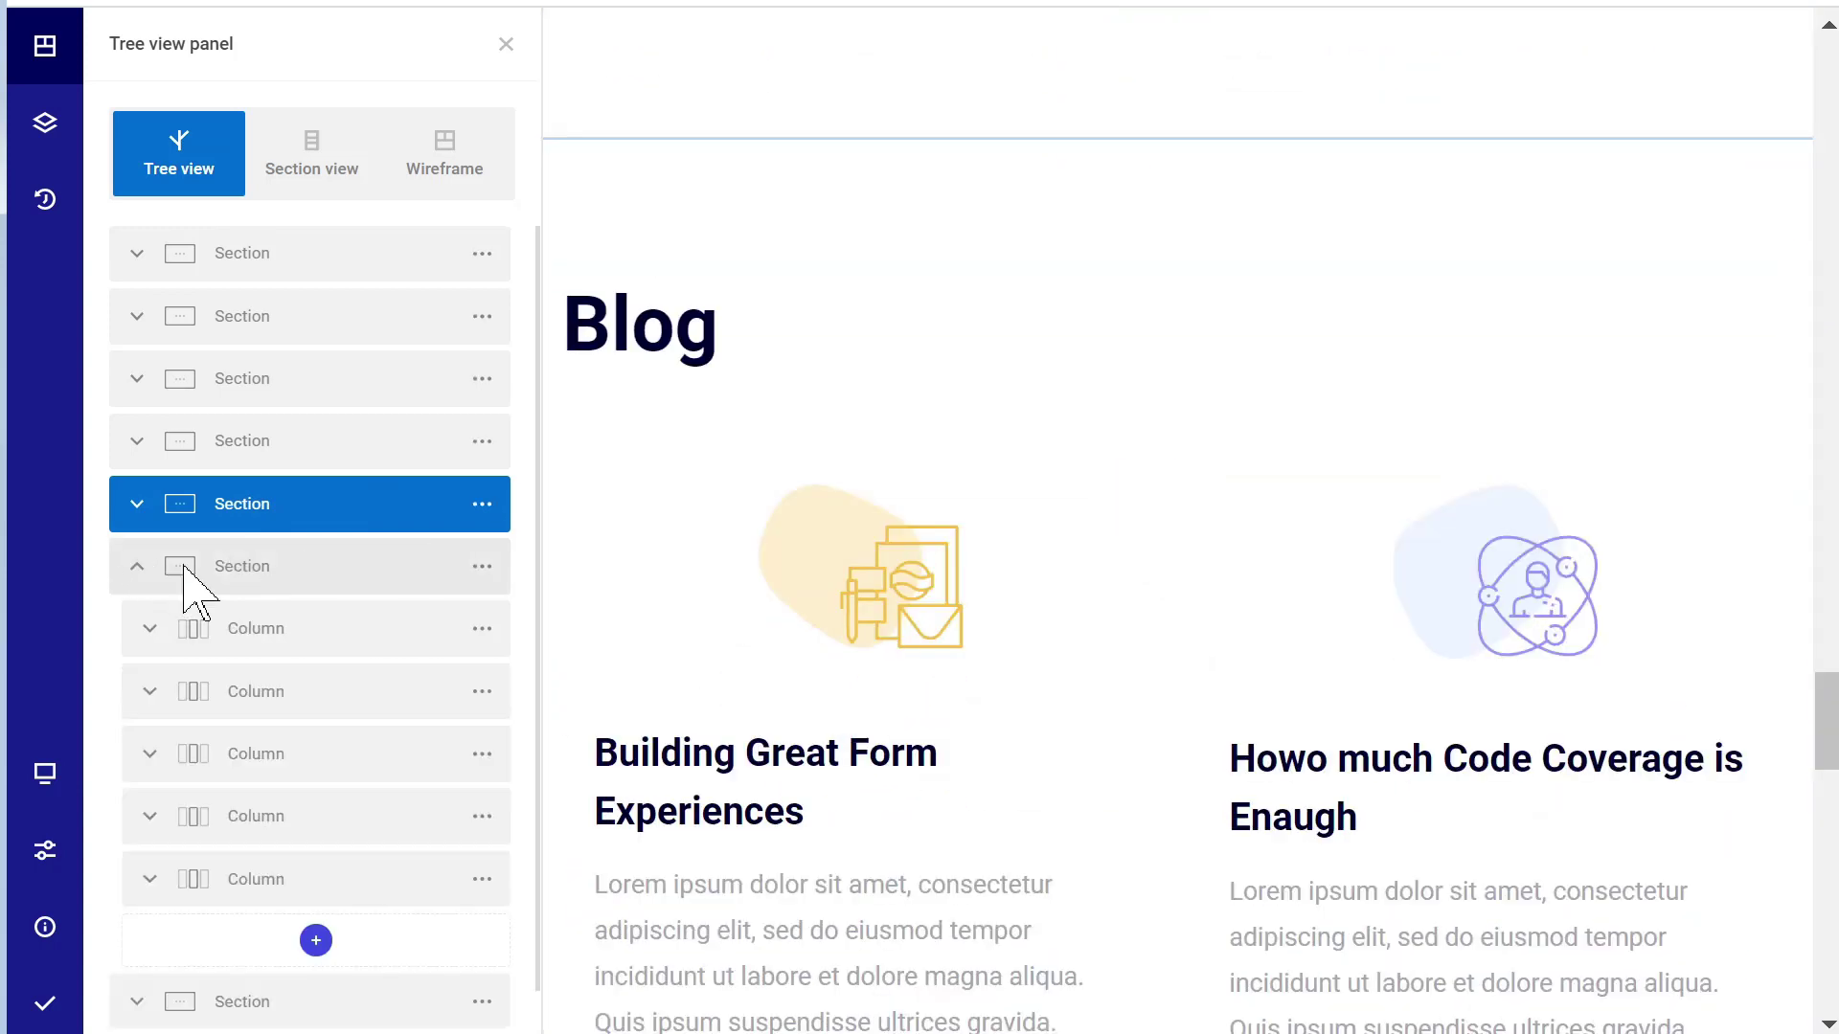
scroll(192, 586, down, 1)
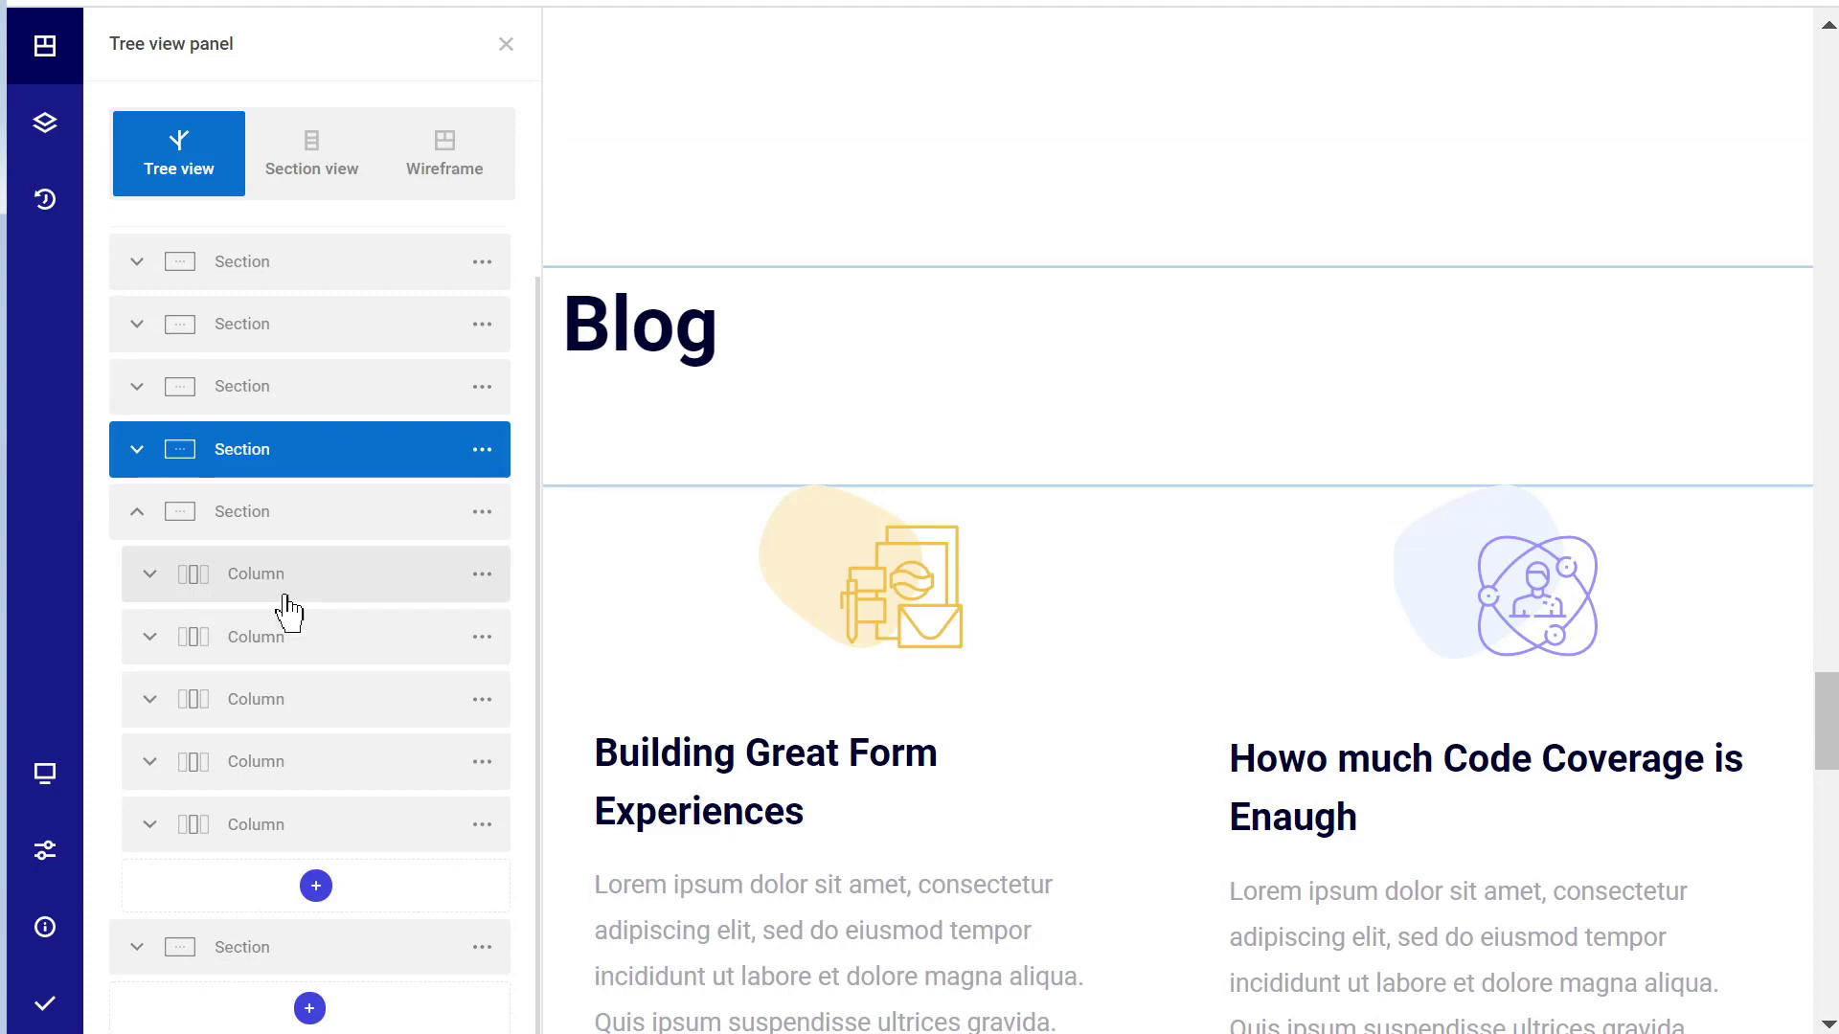
click(292, 638)
key(Delete)
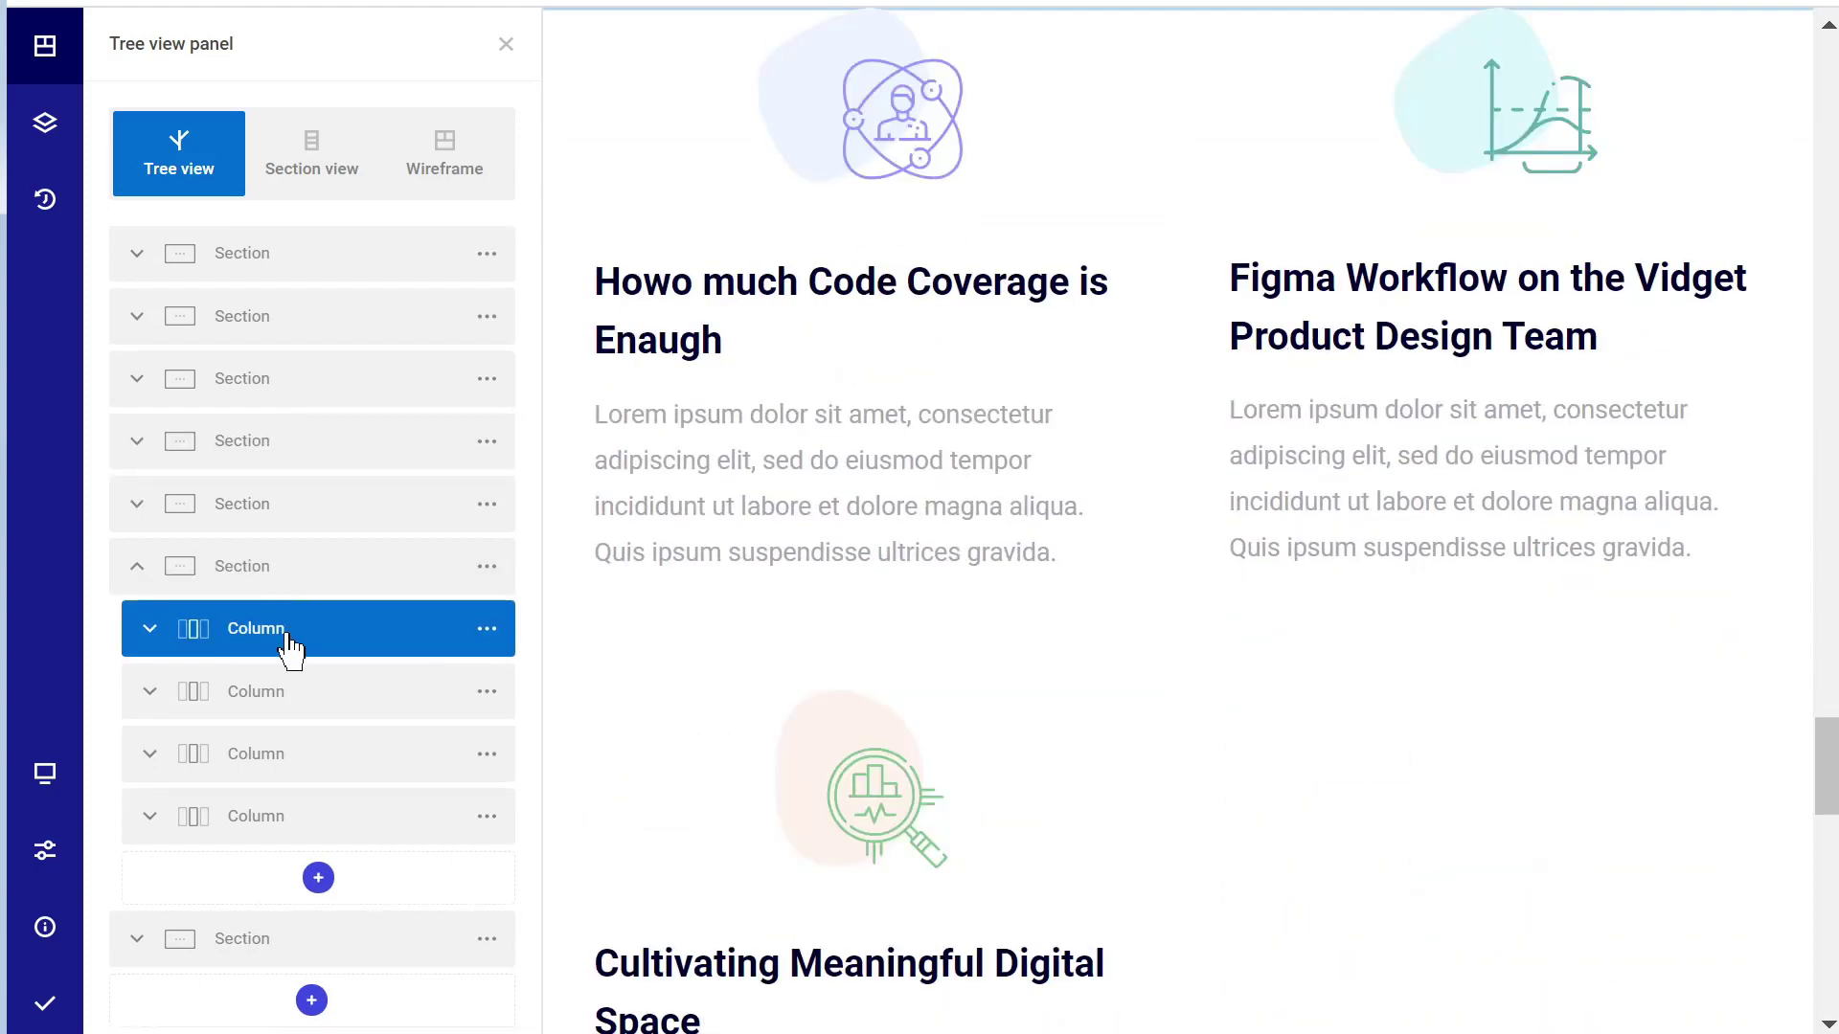
click(287, 690)
click(240, 816)
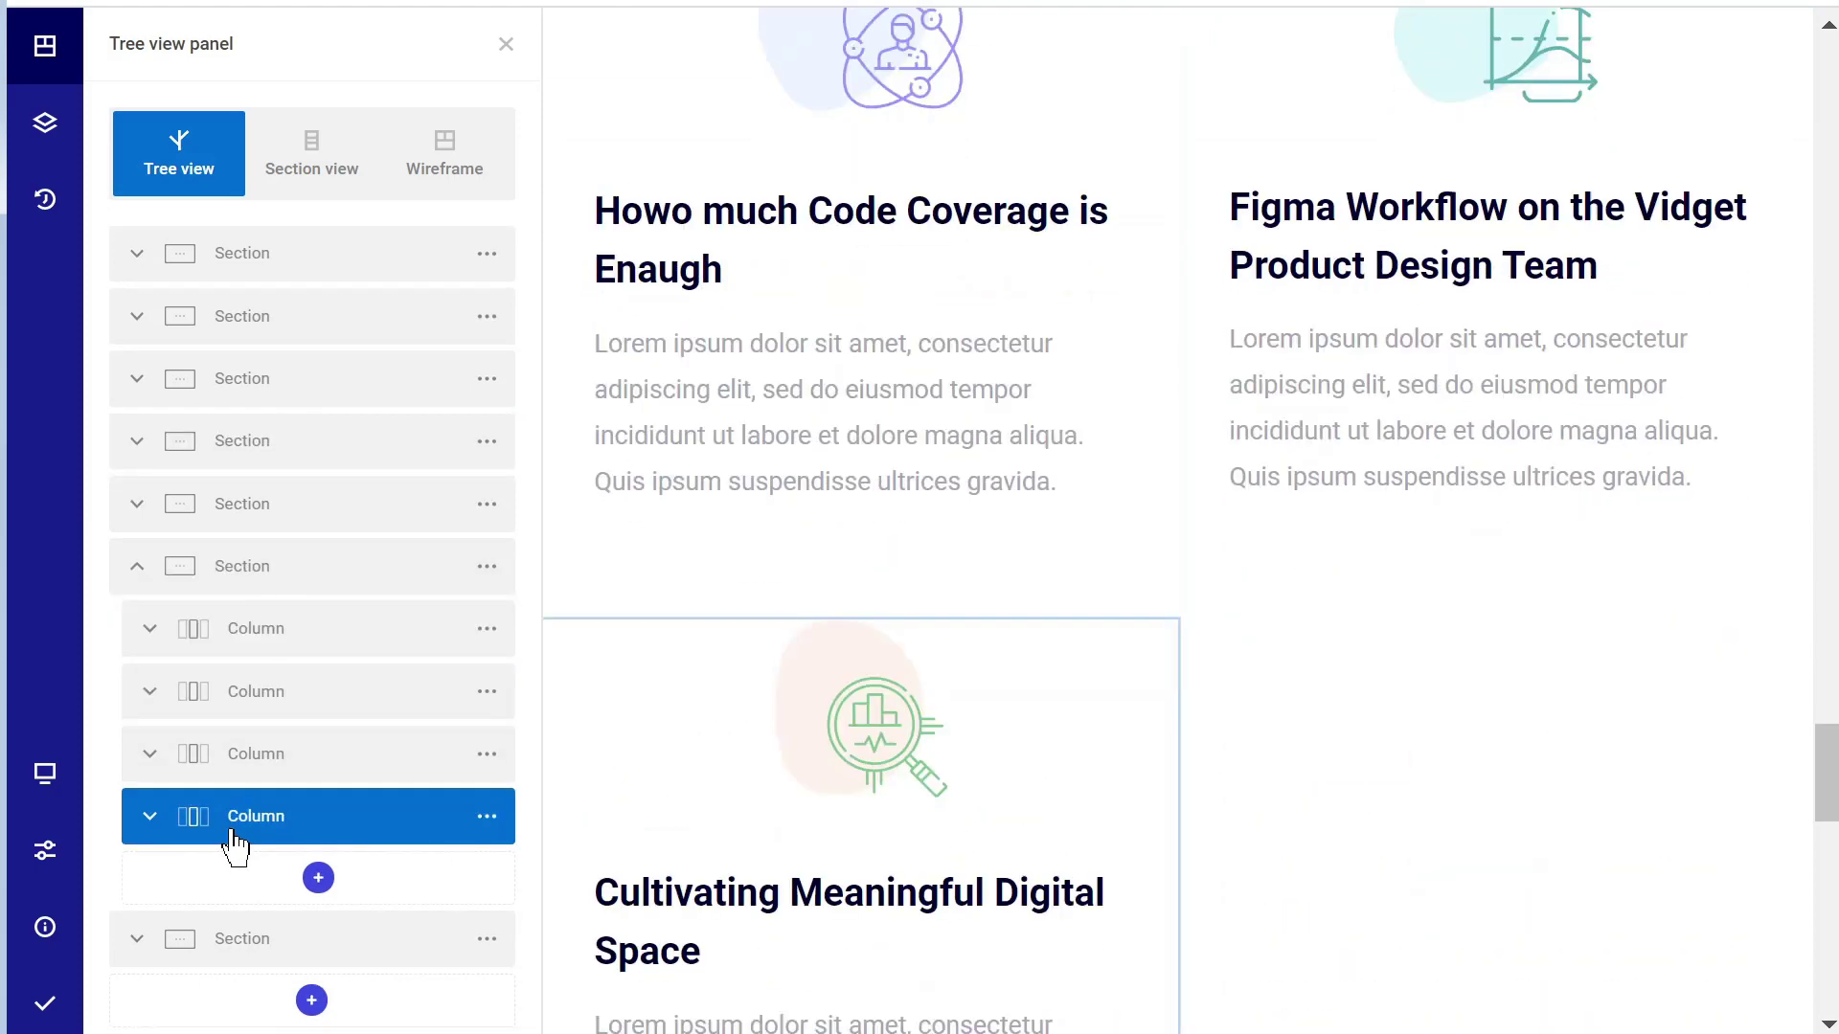
key(Delete)
key(Delete)
key(Delete)
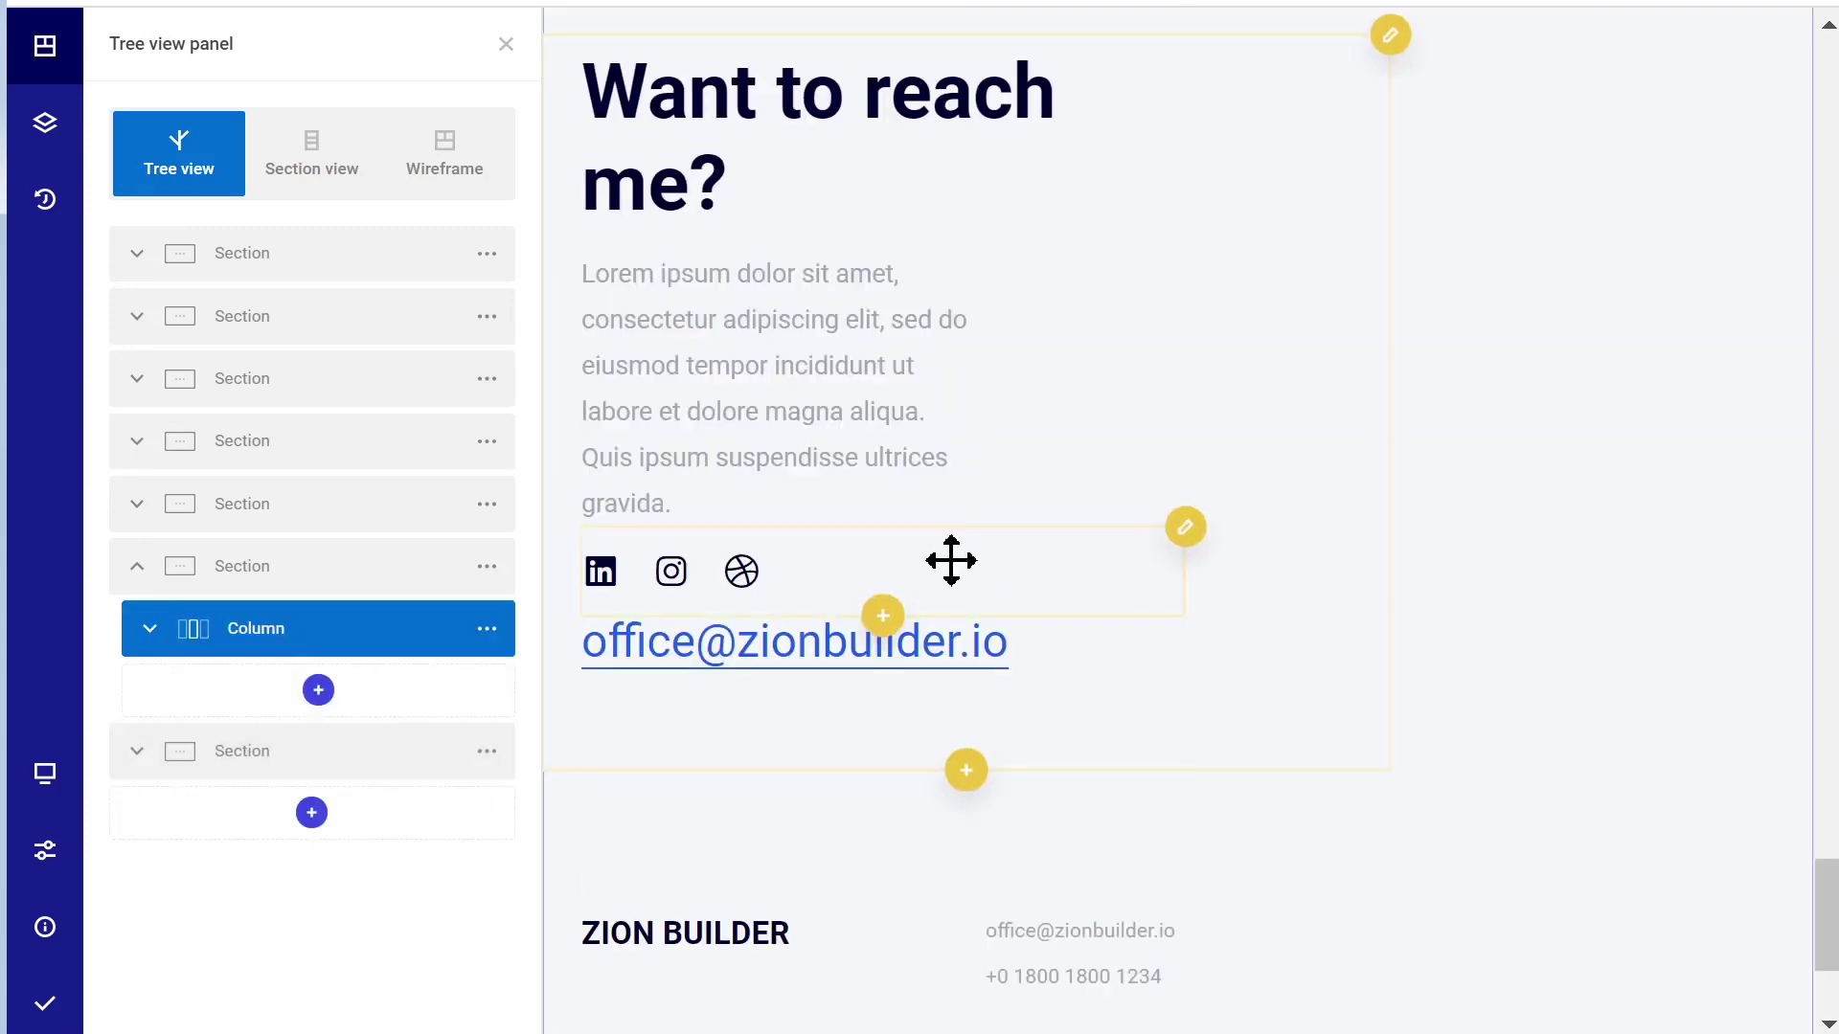
- Replace the heading text of the duplicated section with "Employees"
scroll(968, 640, up, 10)
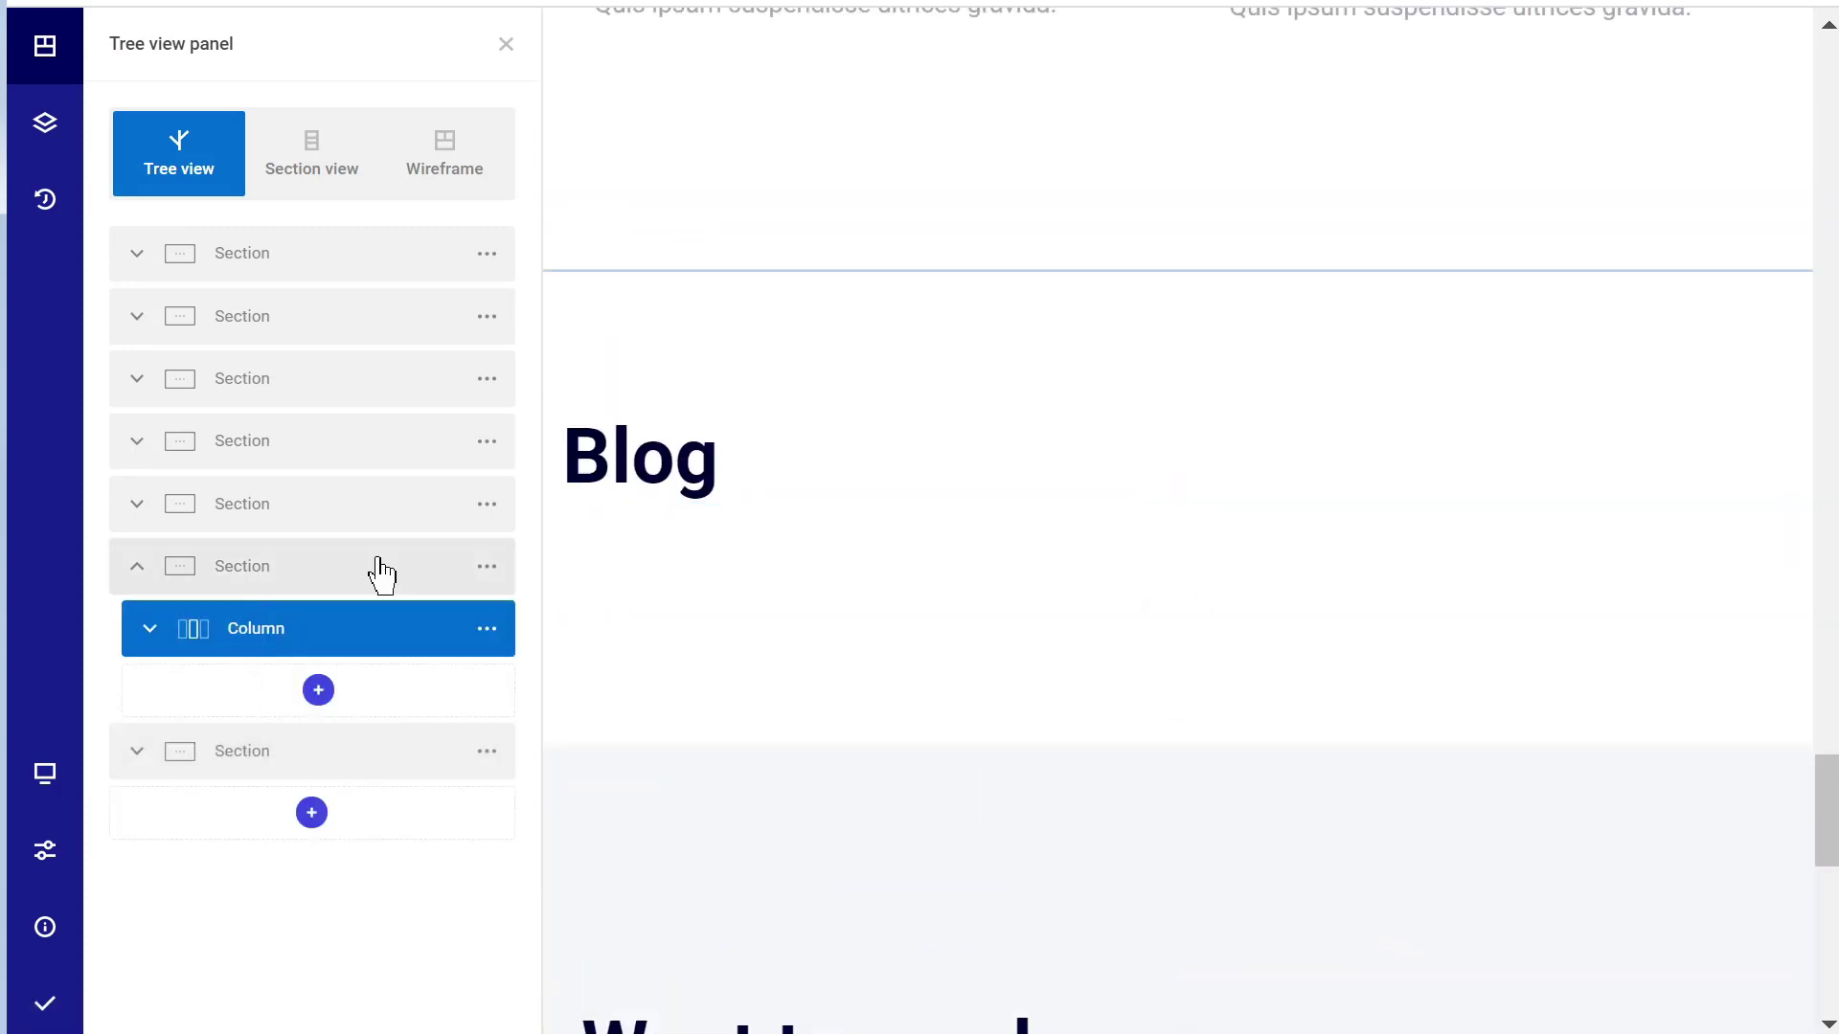
click(698, 452)
click(698, 452)
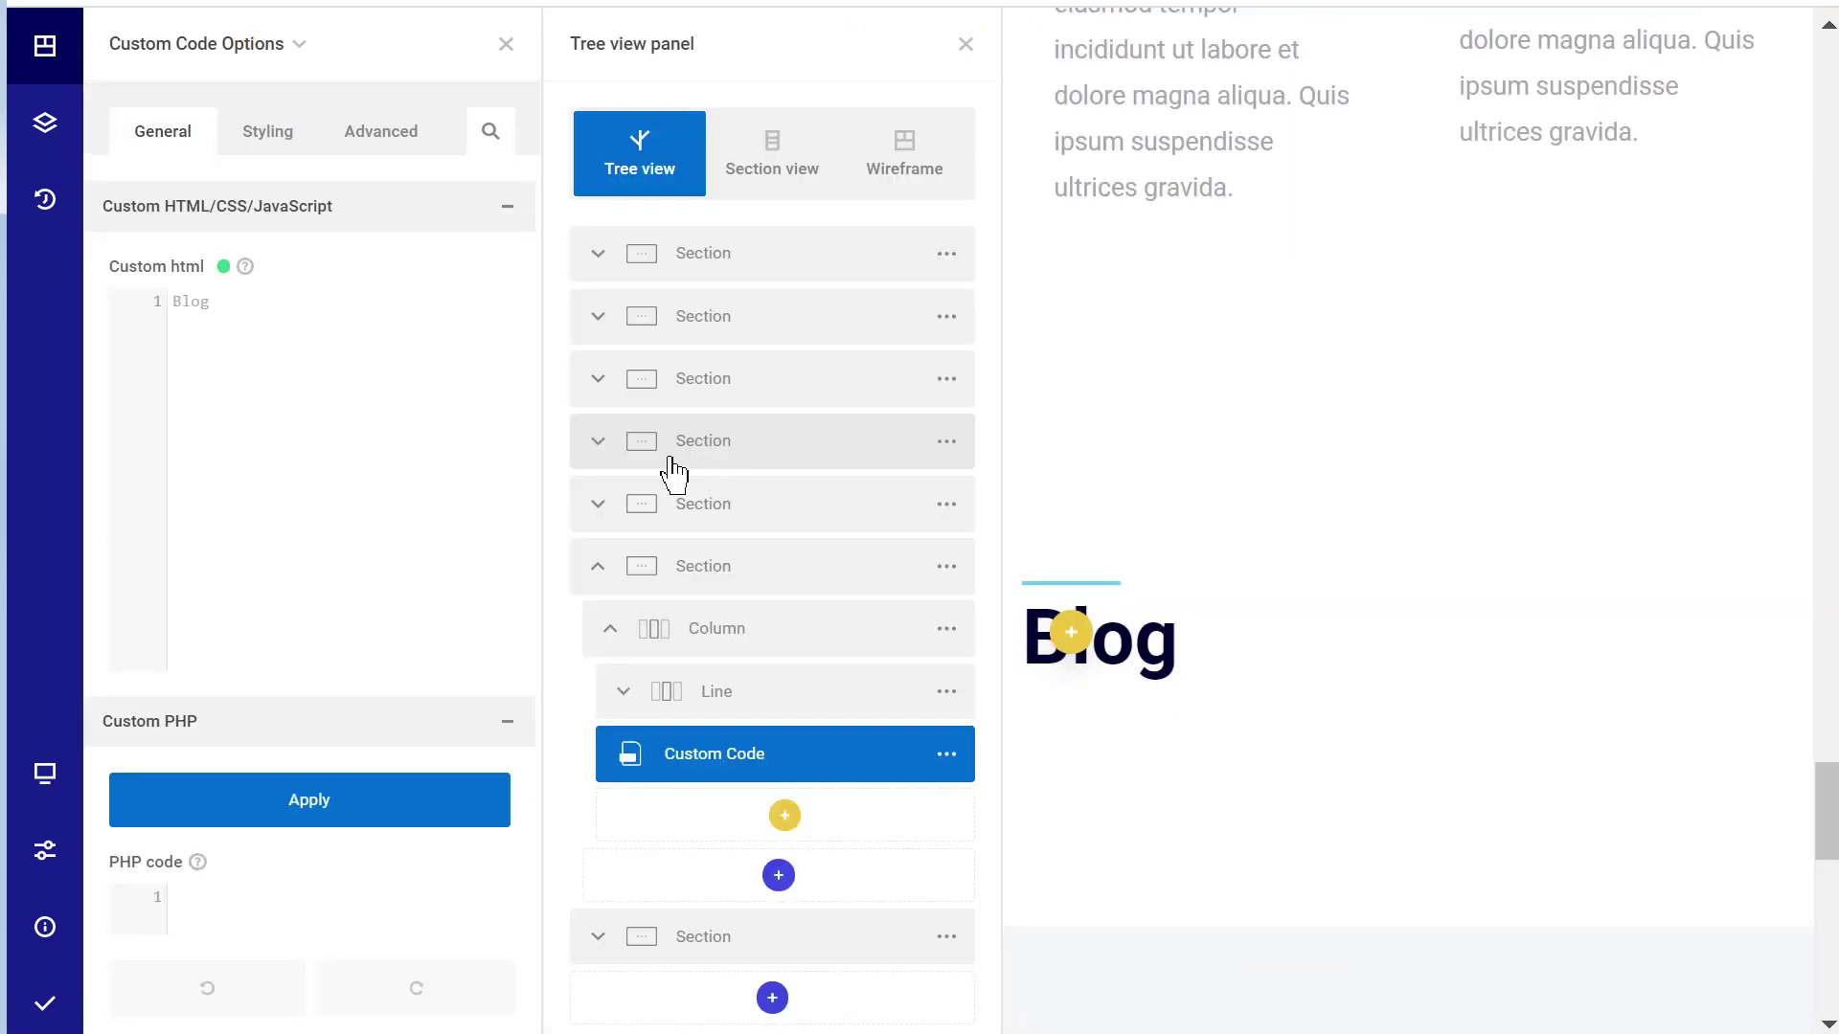
key(ctrl+a)
text(Empl)
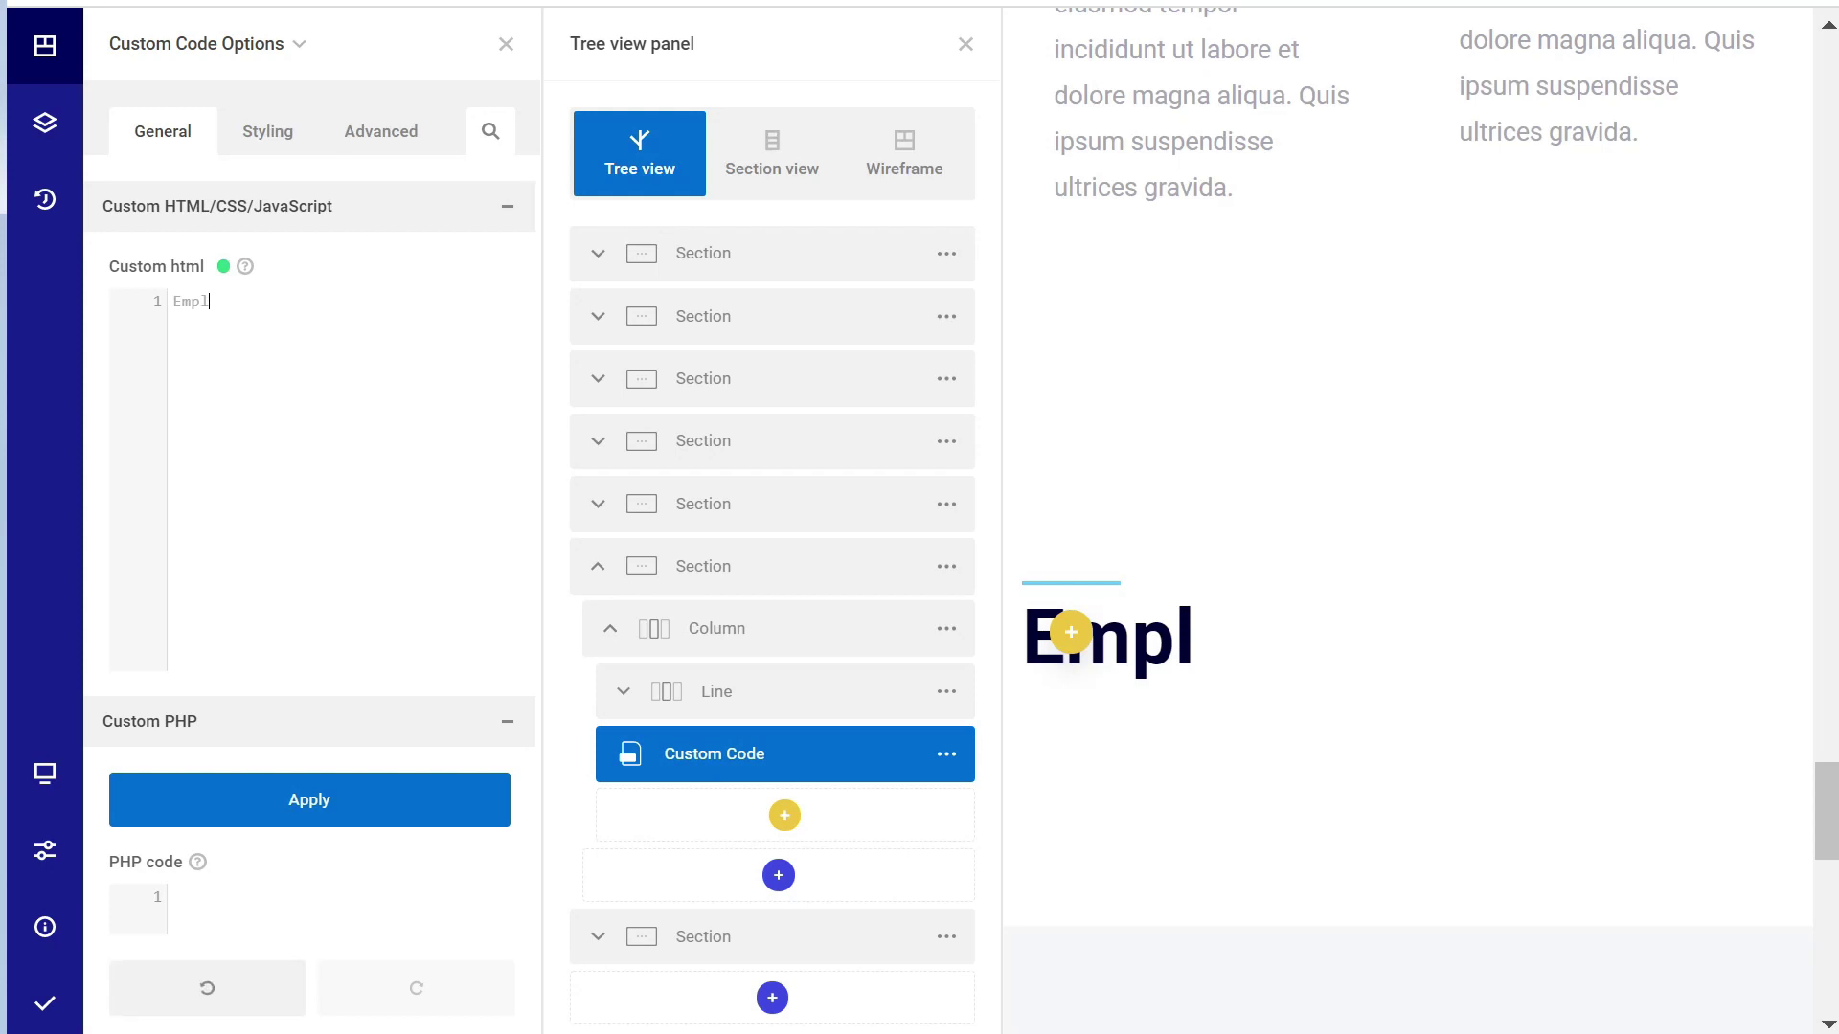
text(oyees)
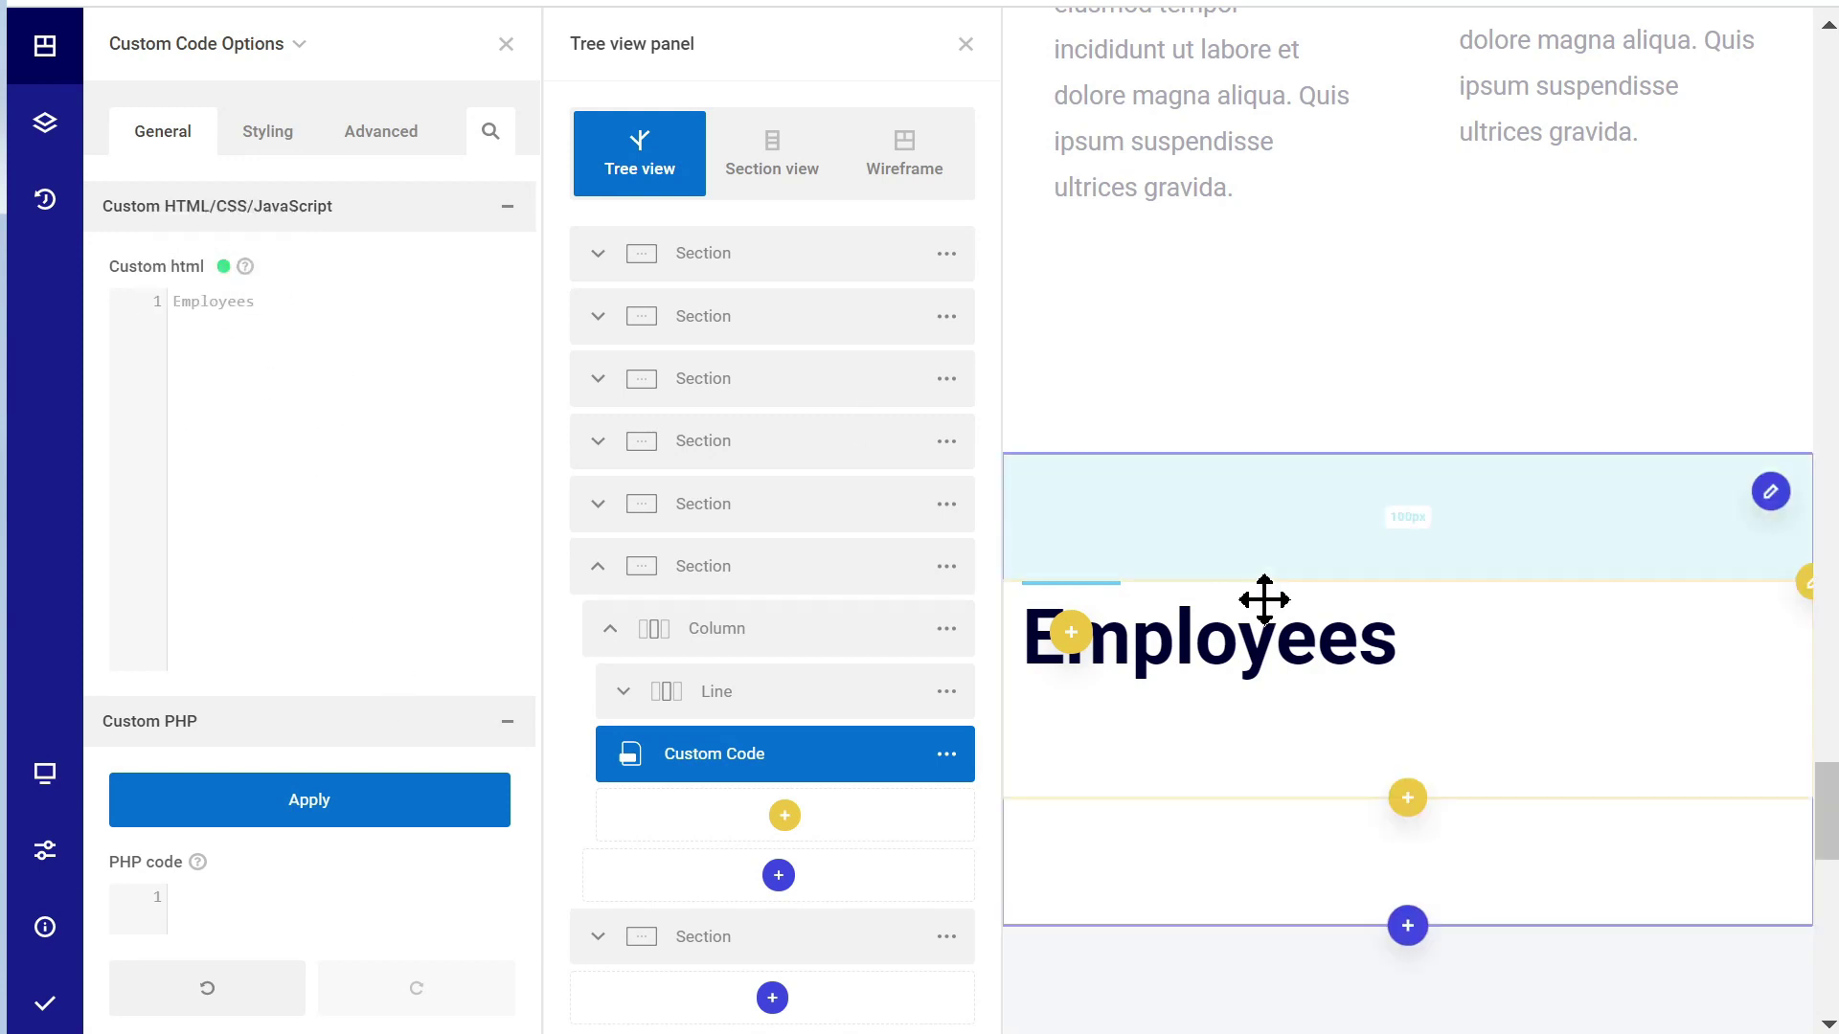
scroll(1261, 688, down, 2)
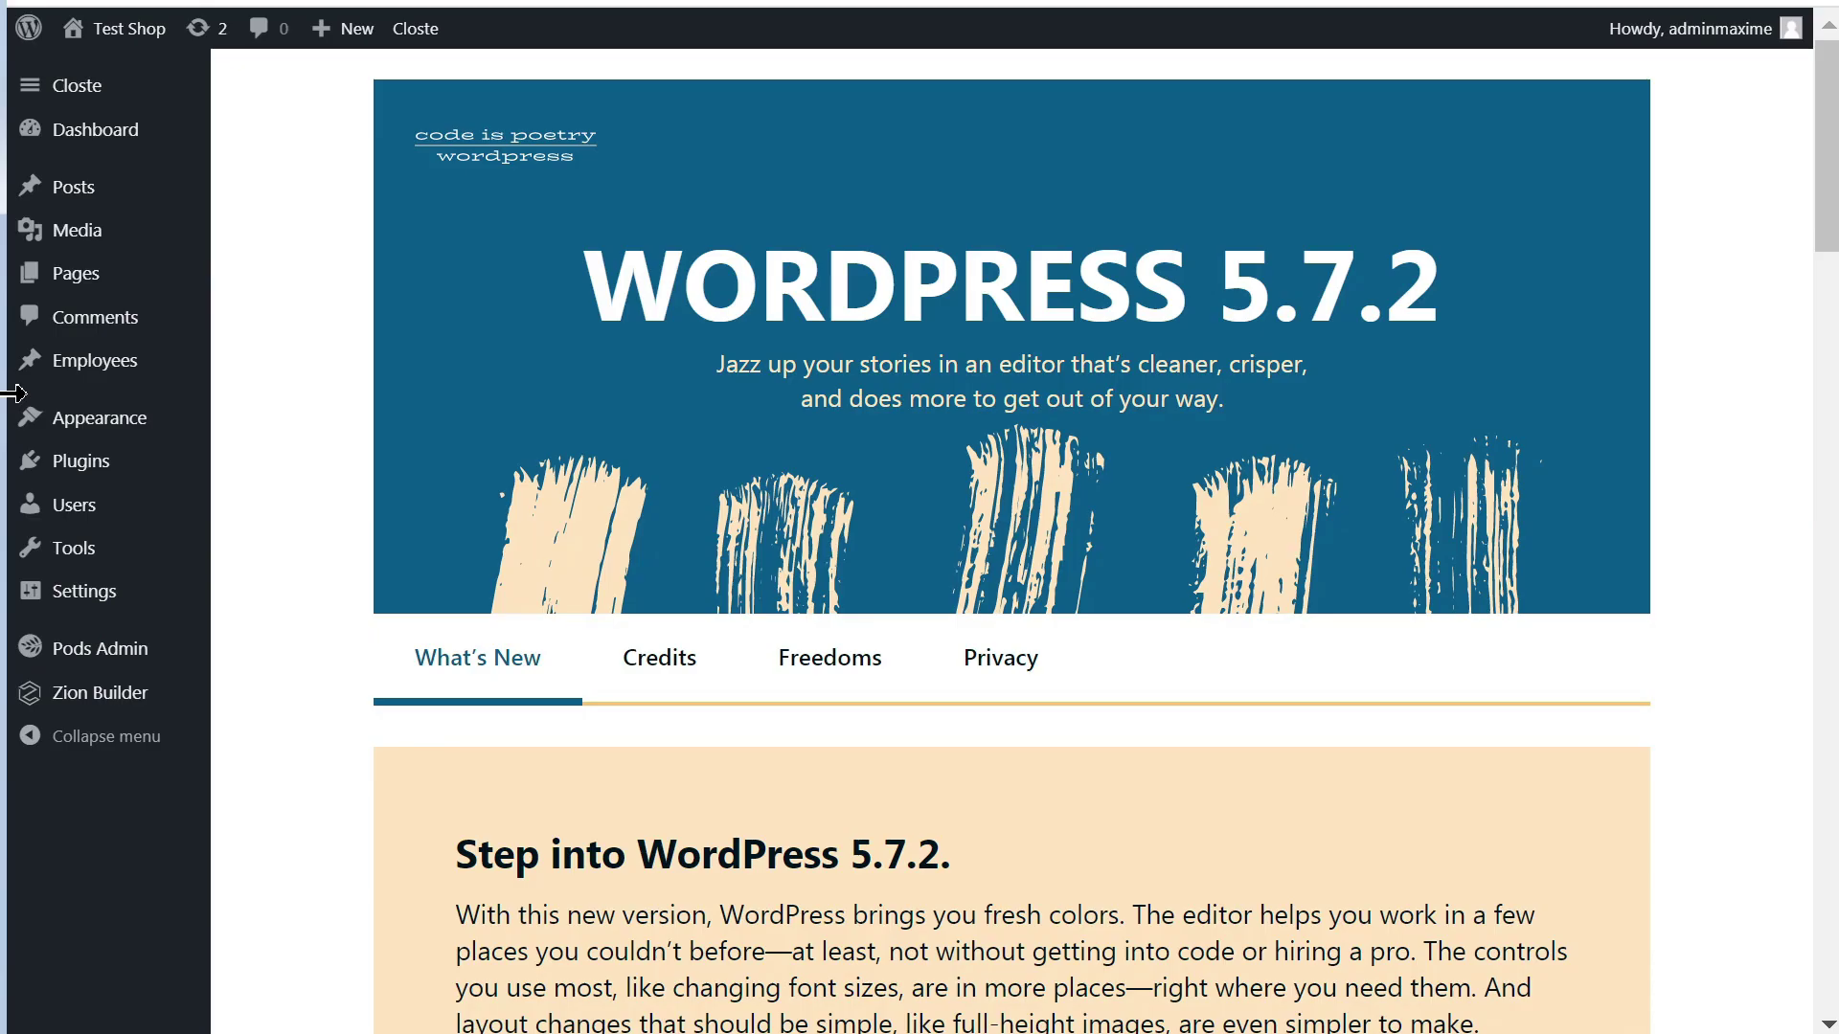
- Open the first entry in the WordPress Employees list and examine its title, content, featured image, job title and other image fields
mouse_move(66, 380)
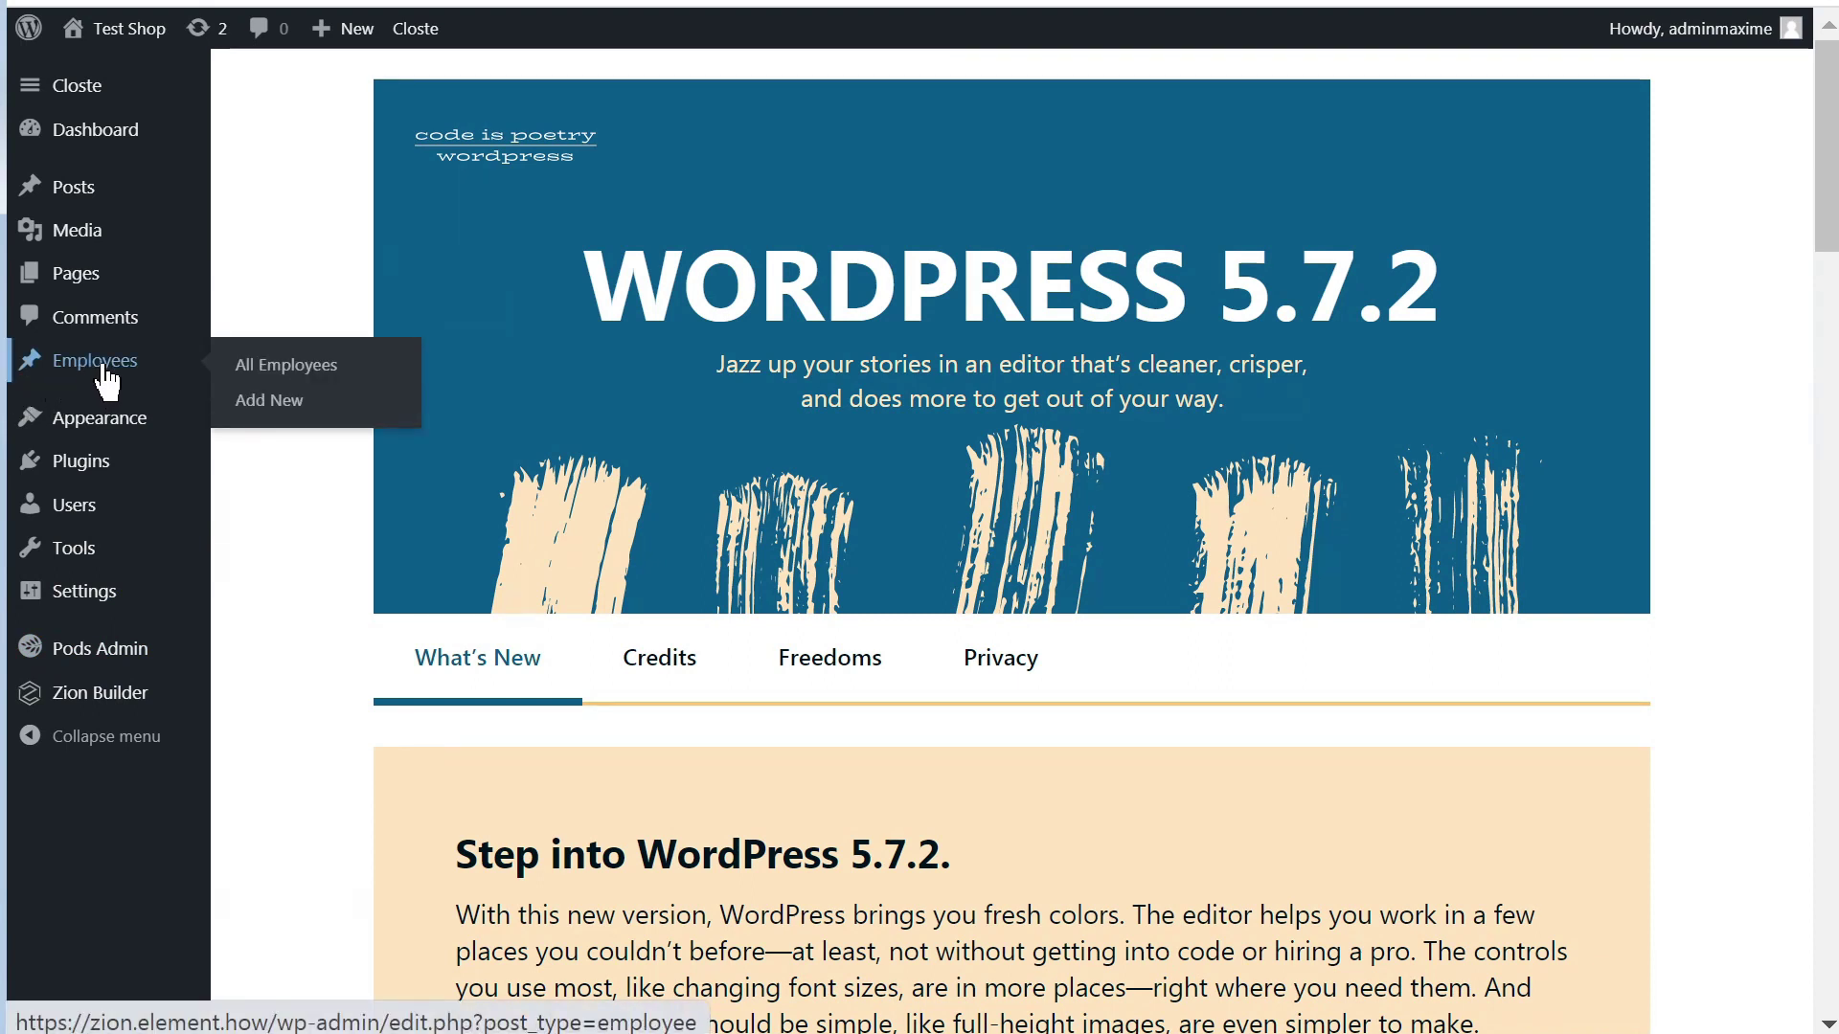
mouse_move(93, 670)
click(159, 379)
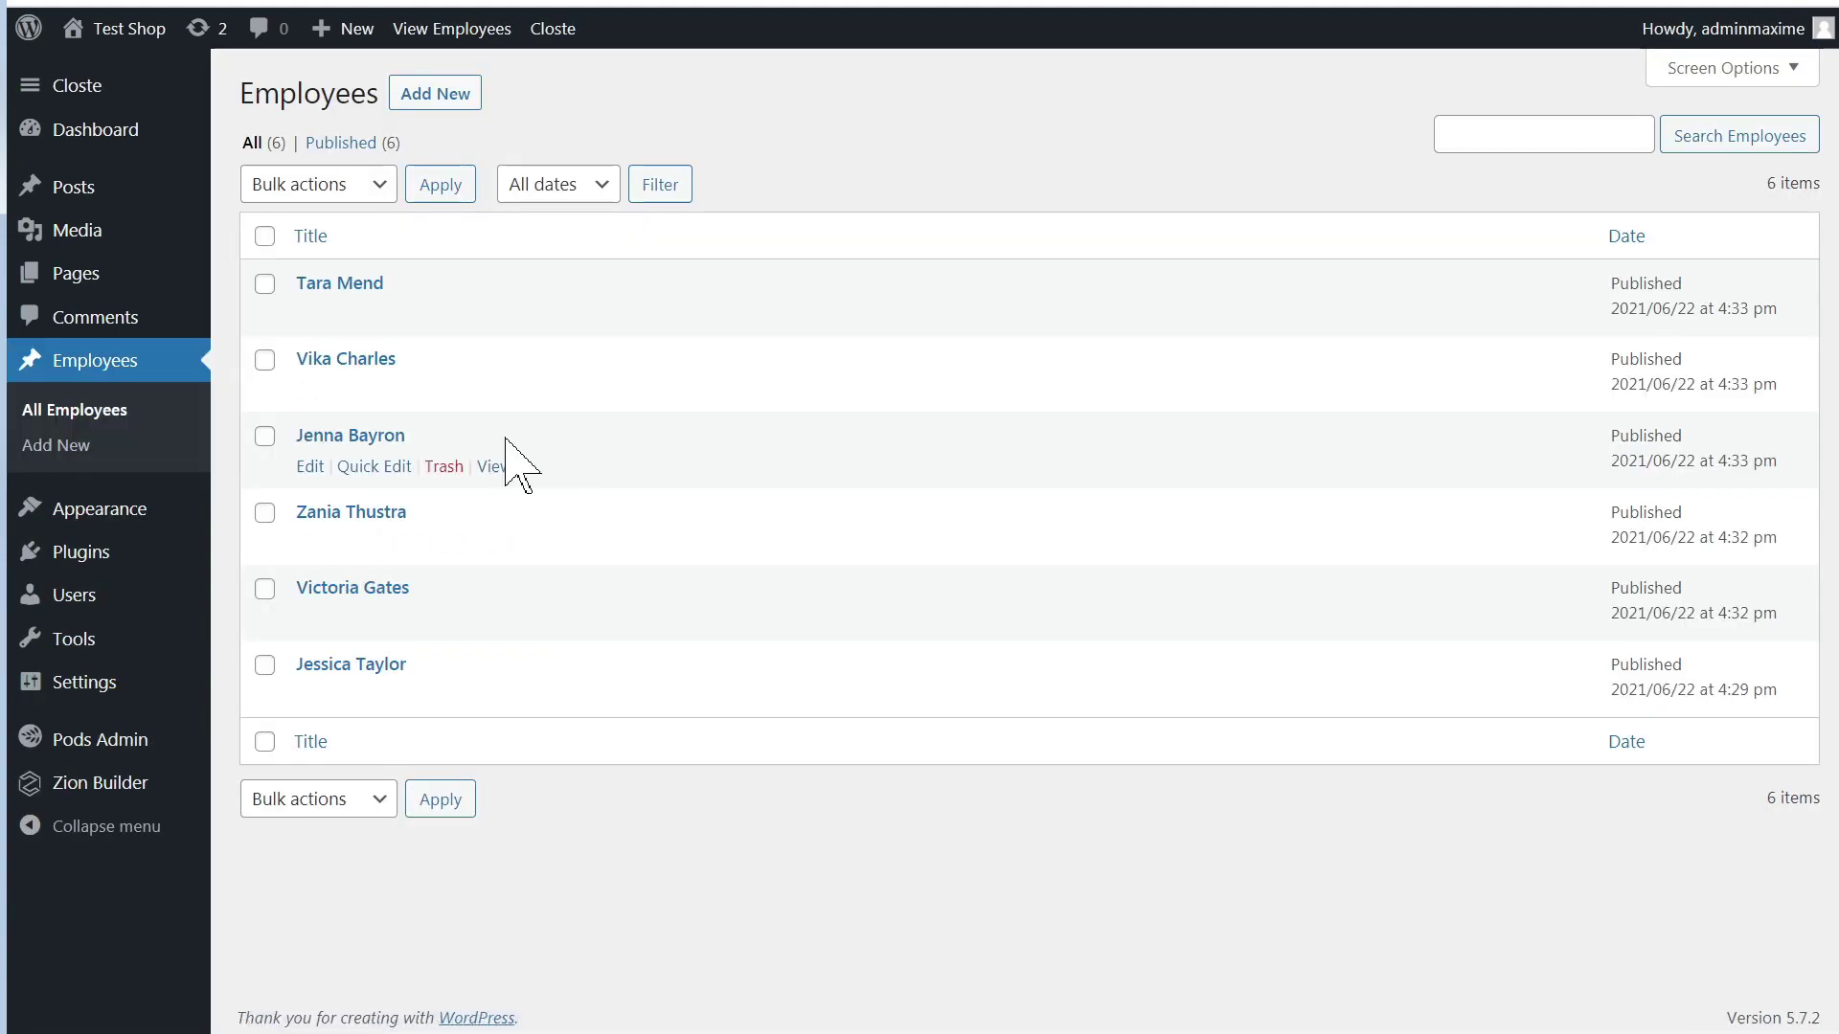
click(364, 288)
click(425, 148)
double_click(424, 148)
triple_click(460, 150)
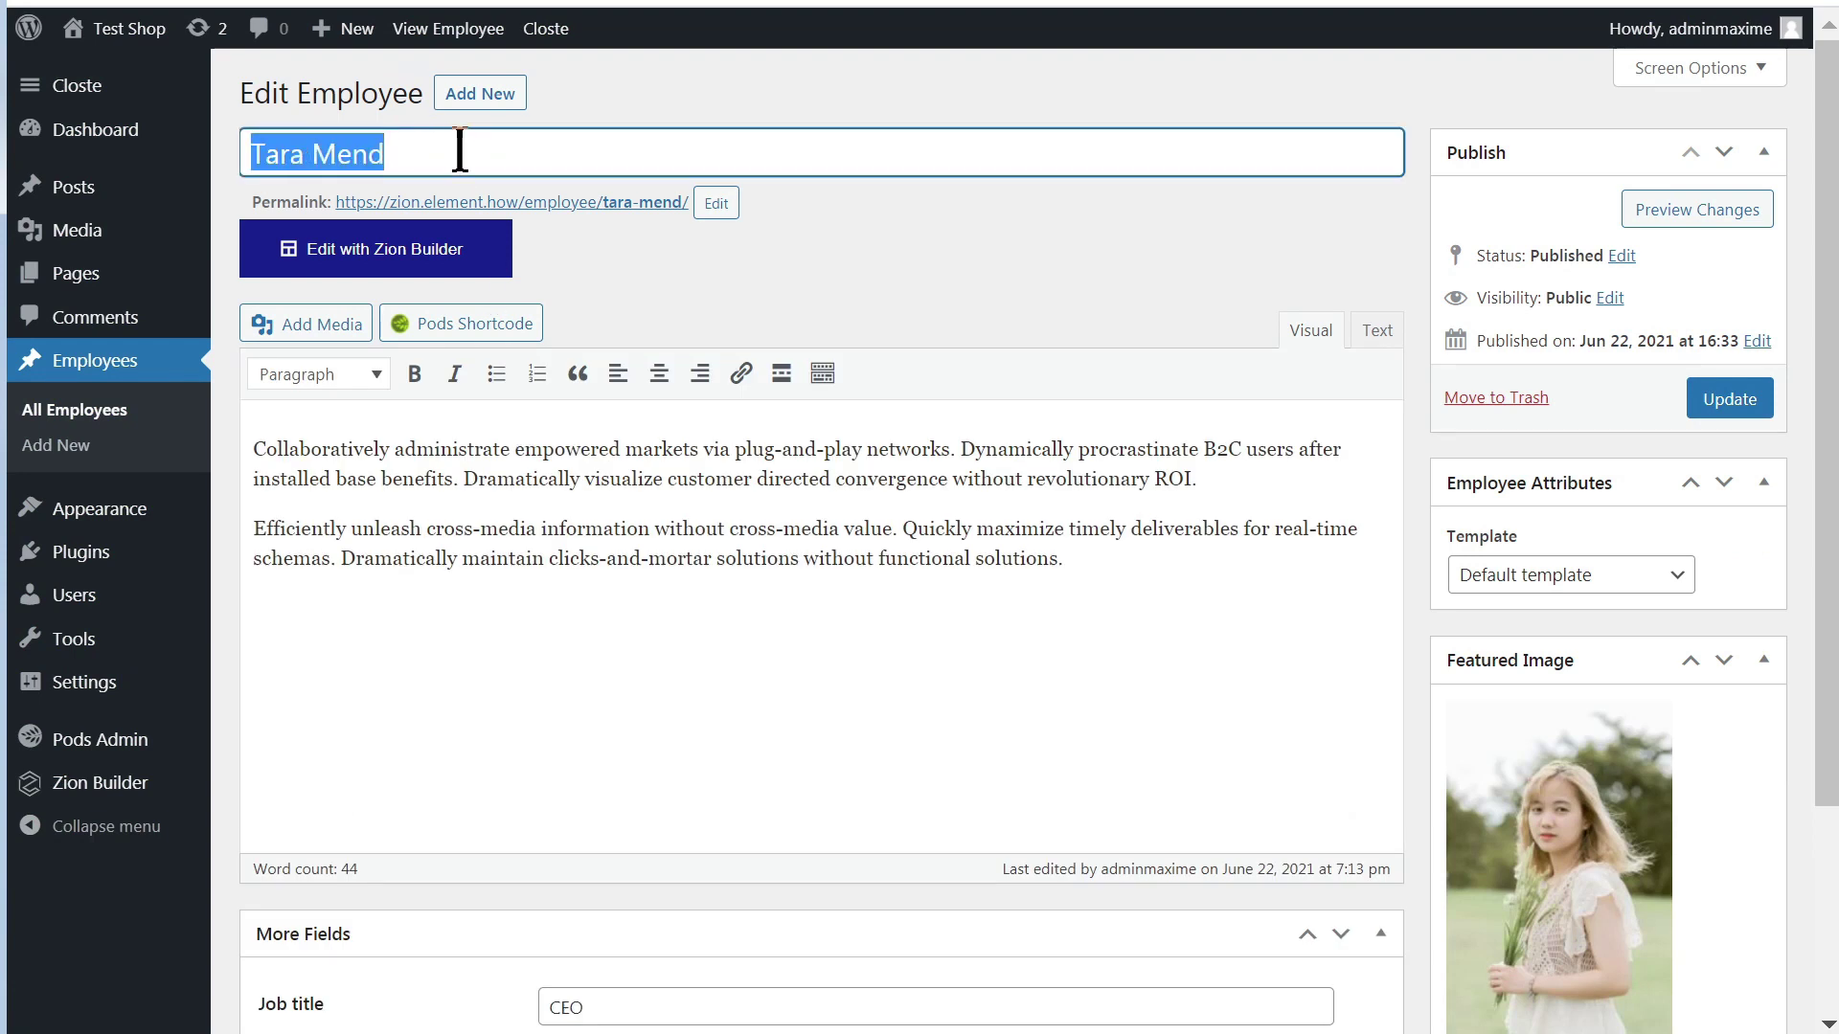
drag(1130, 572, 205, 372)
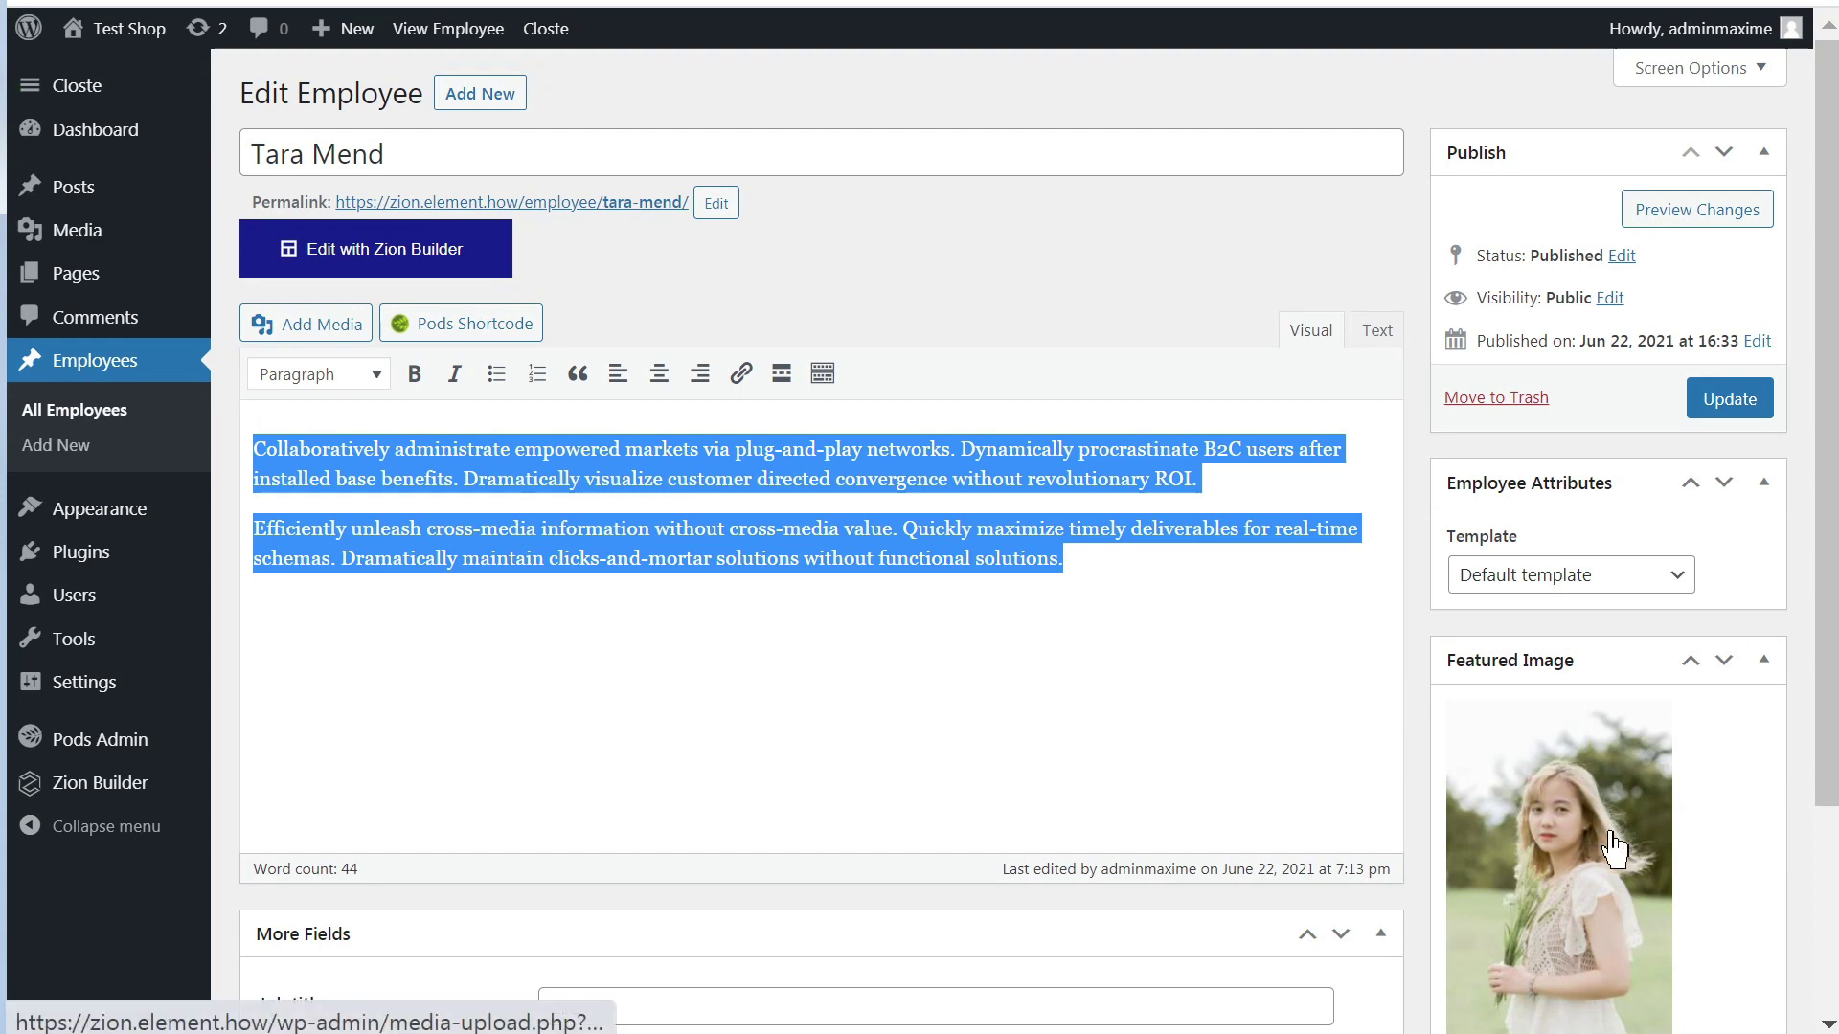
click(1175, 575)
scroll(1004, 606, down, 2)
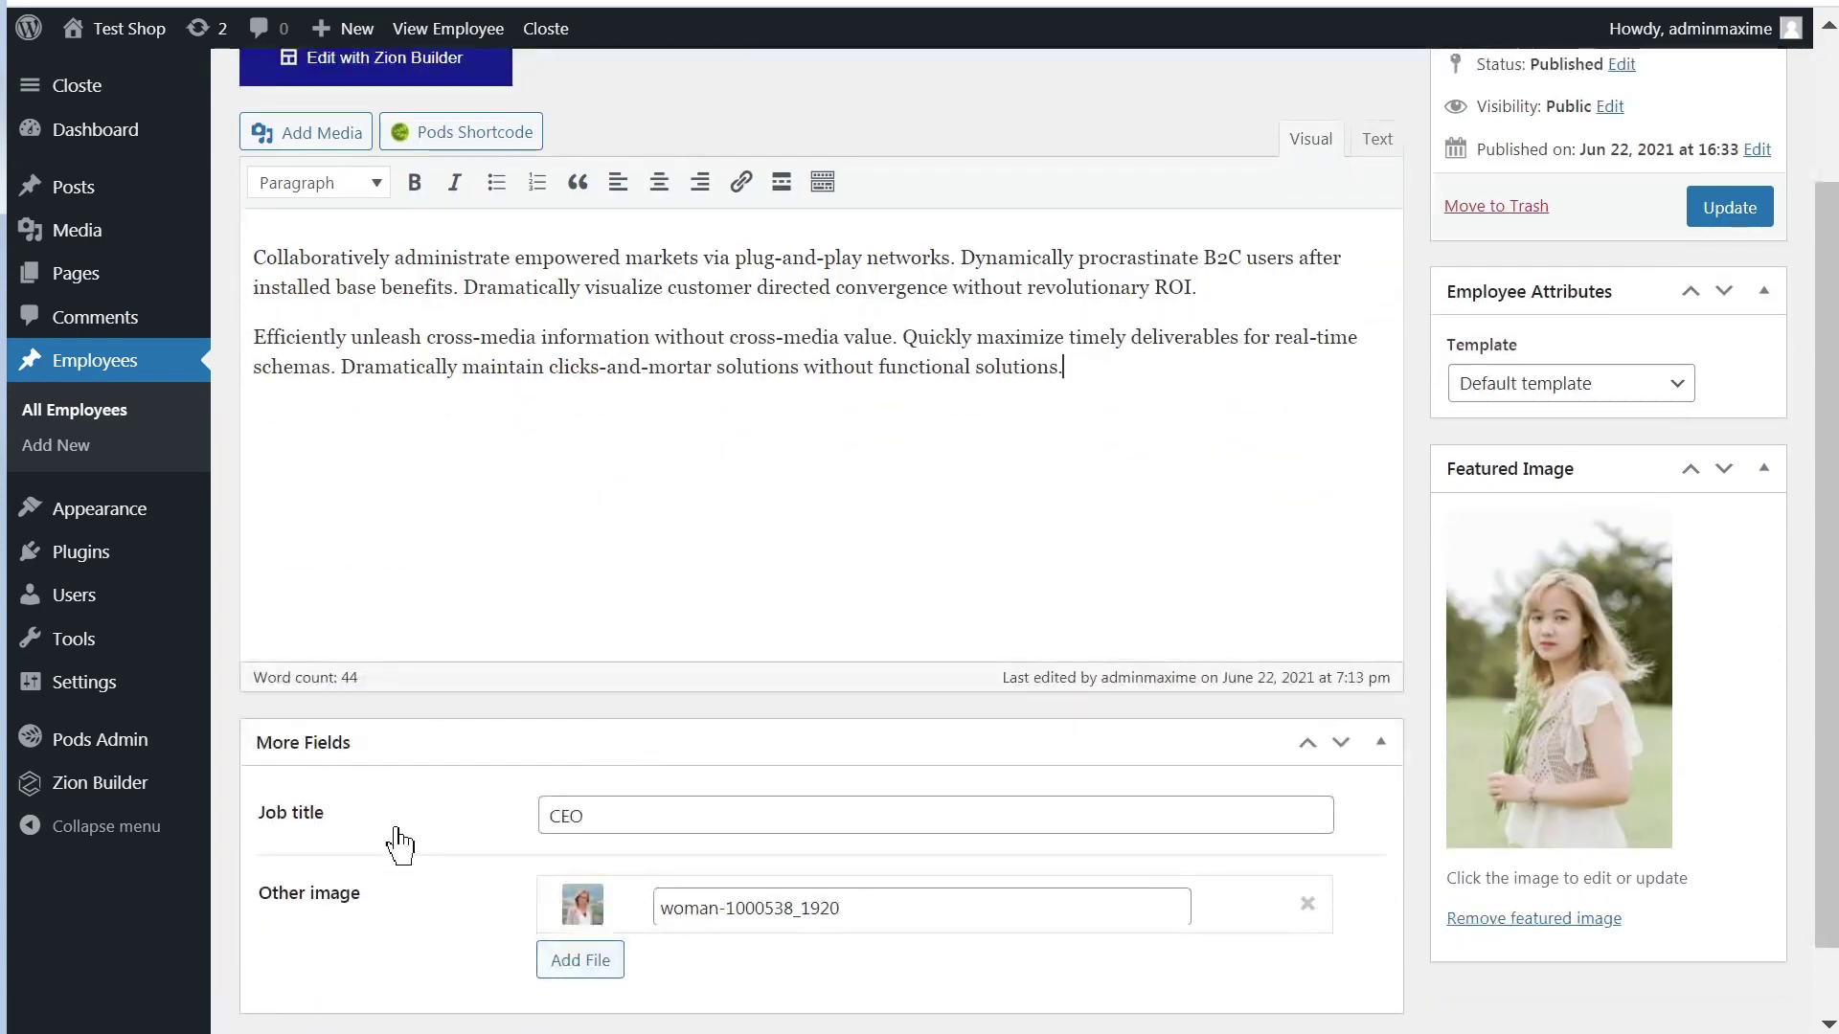
- Review the employee entry's Job title and Other image fields together with the title and content above them
click(631, 826)
scroll(436, 804, up, 2)
scroll(493, 895, down, 2)
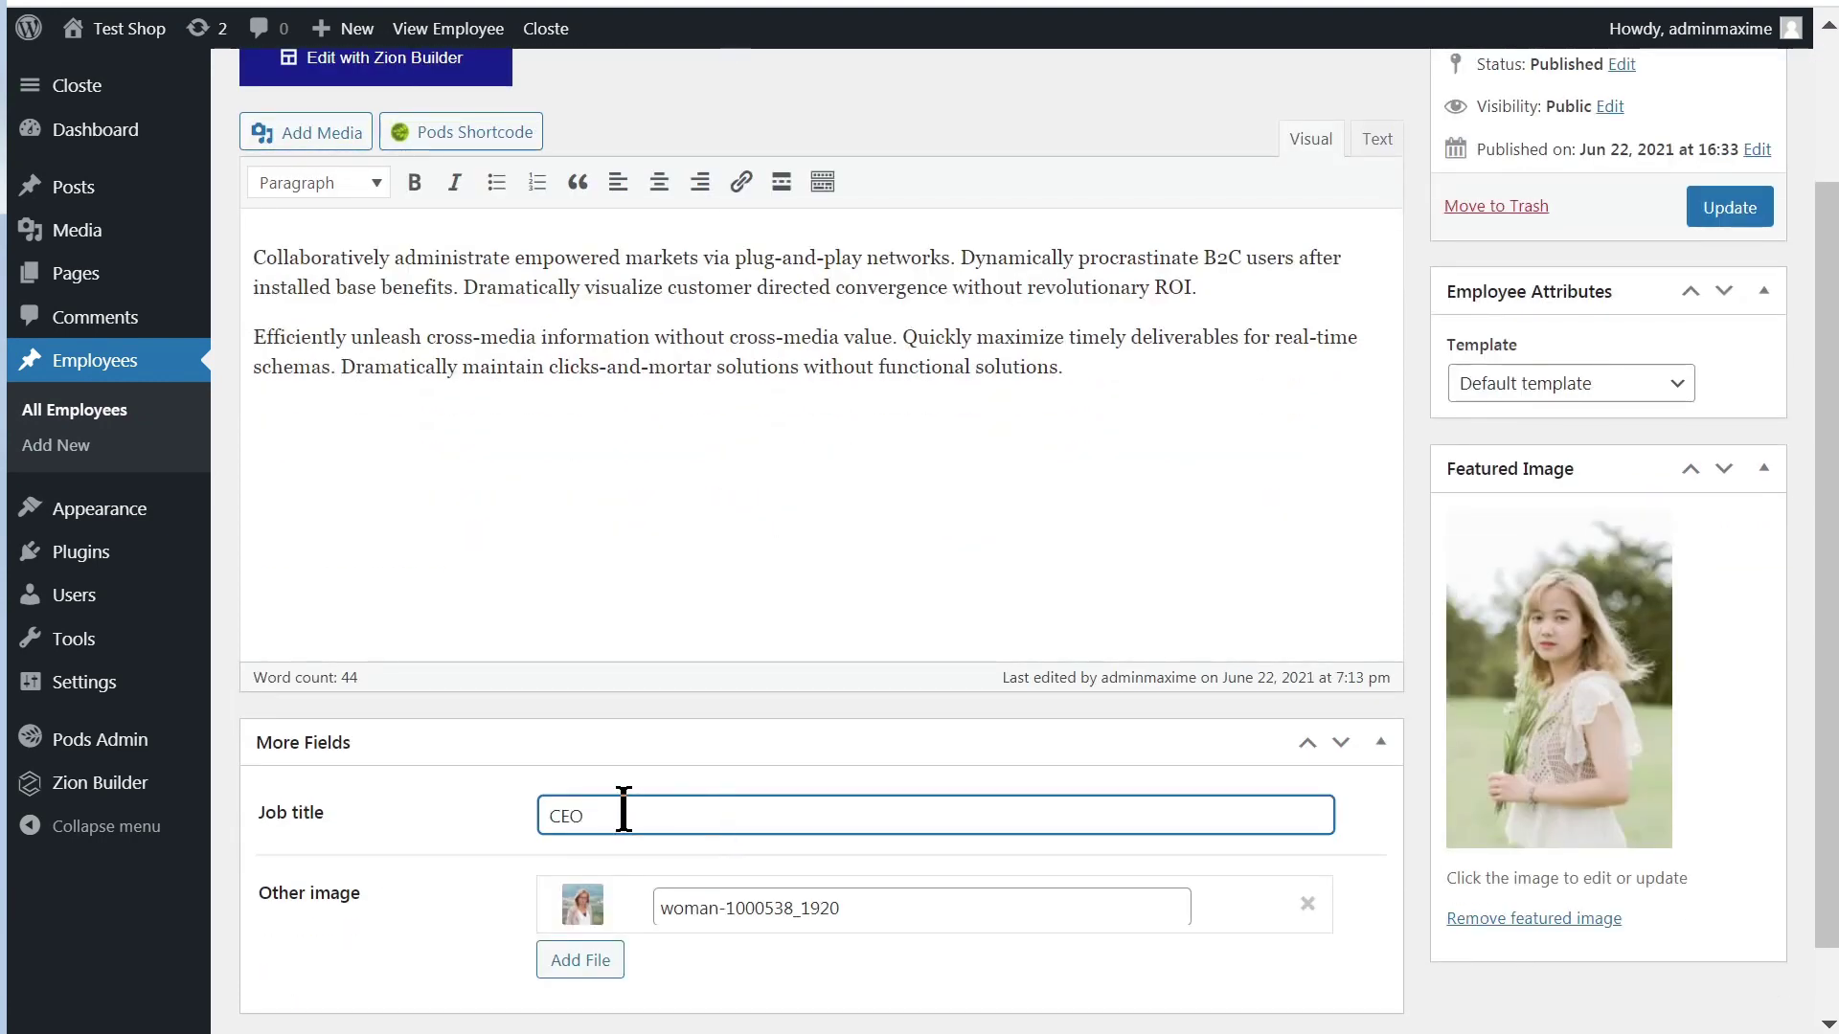
scroll(444, 841, up, 2)
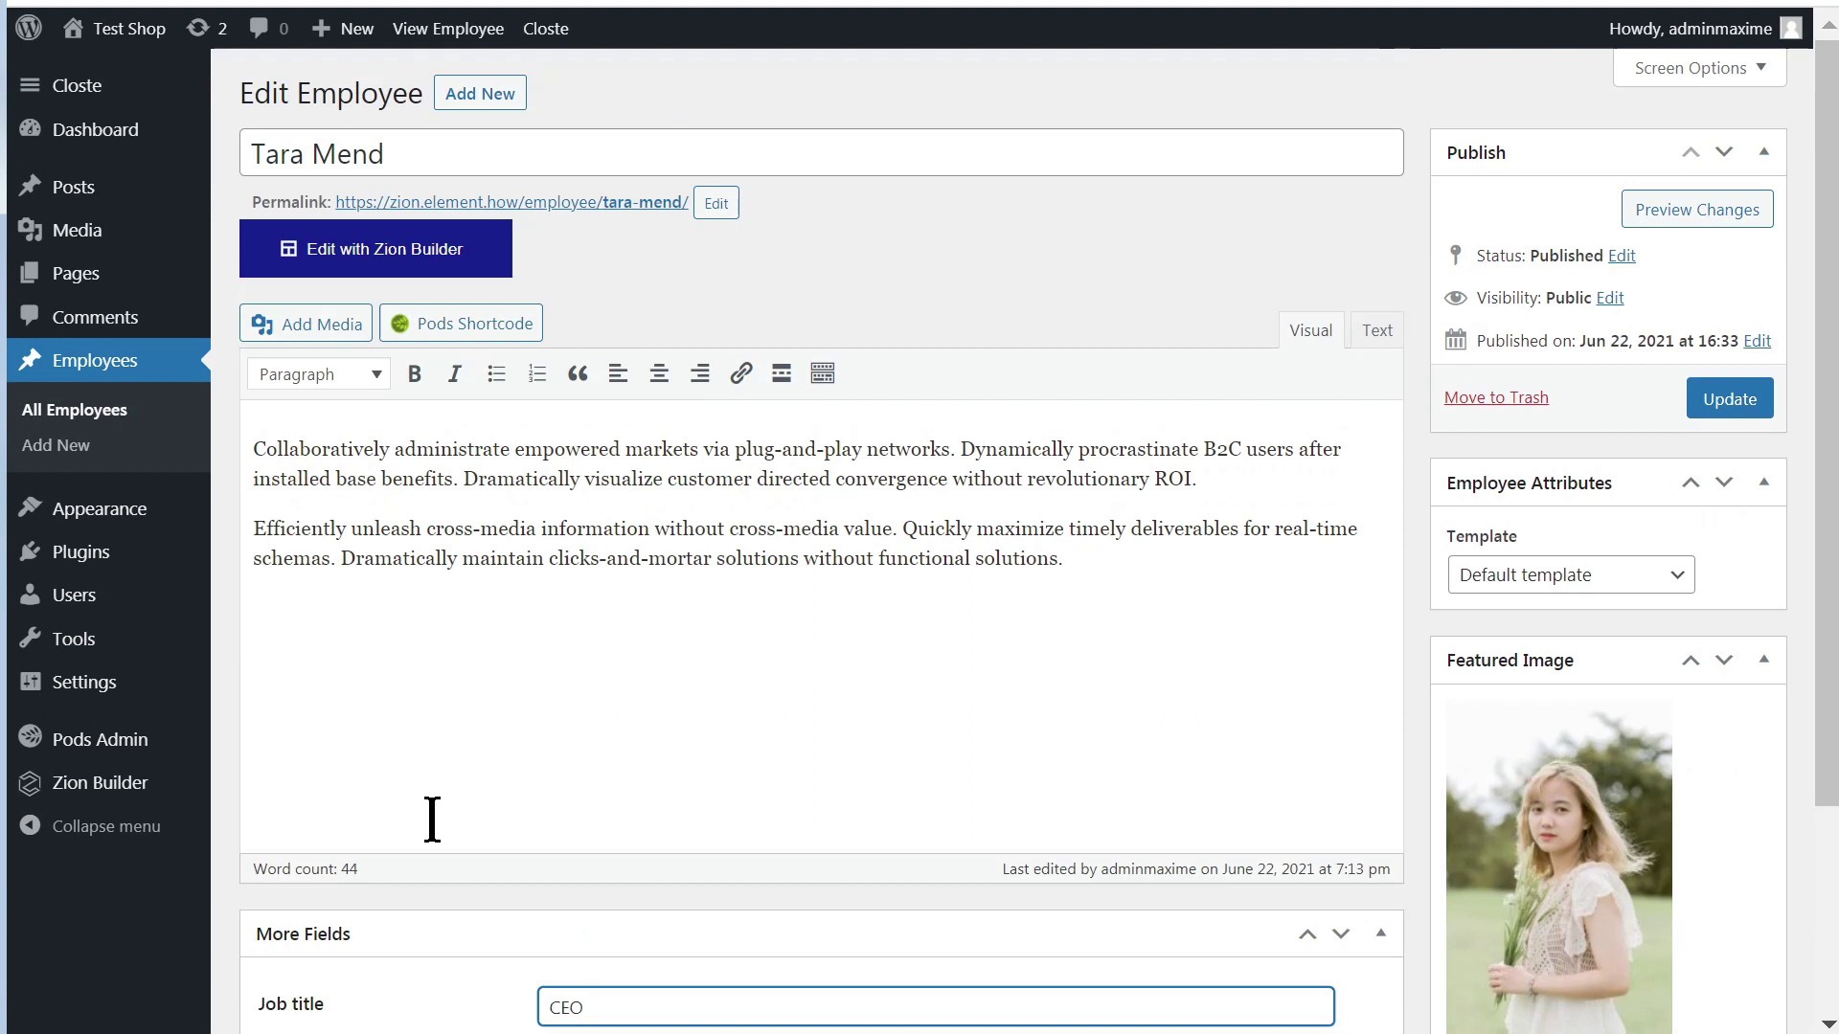
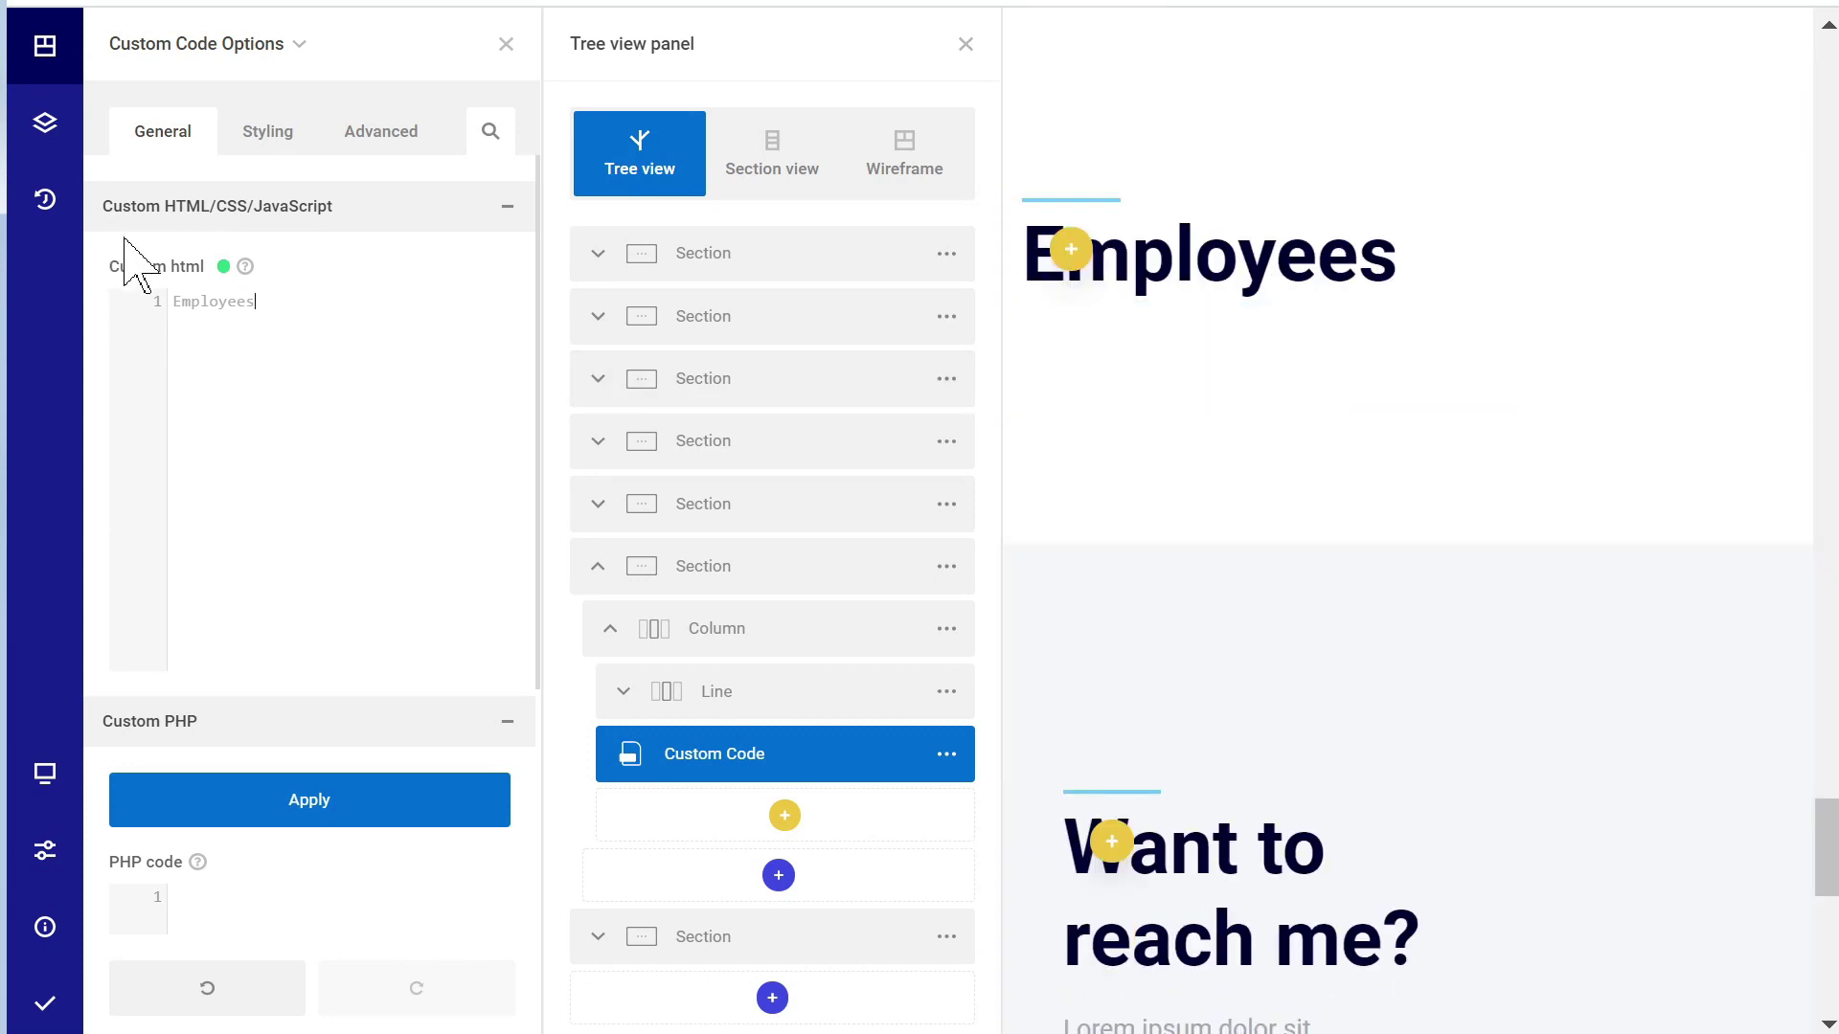
- Find the Slider Builder element with the search term "slider" and add it below the column holding the Employees heading
click(965, 44)
scroll(1053, 479, up, 4)
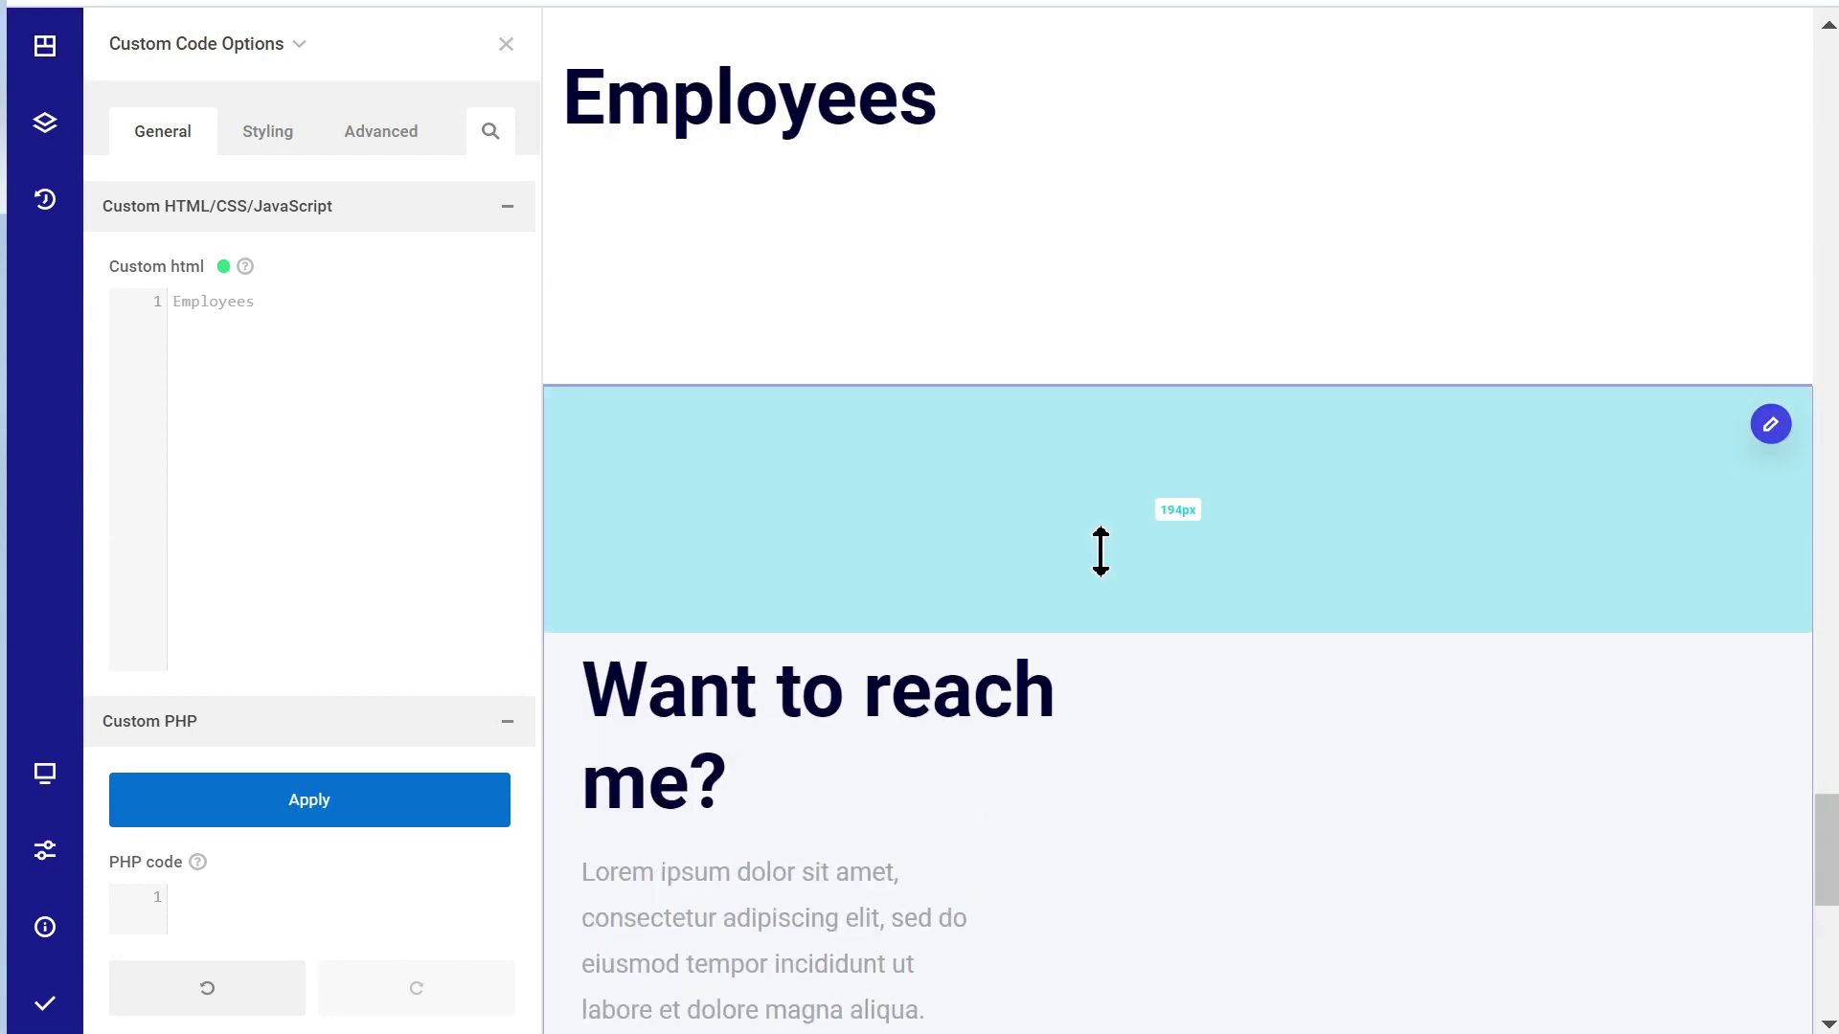
scroll(967, 488, up, 2)
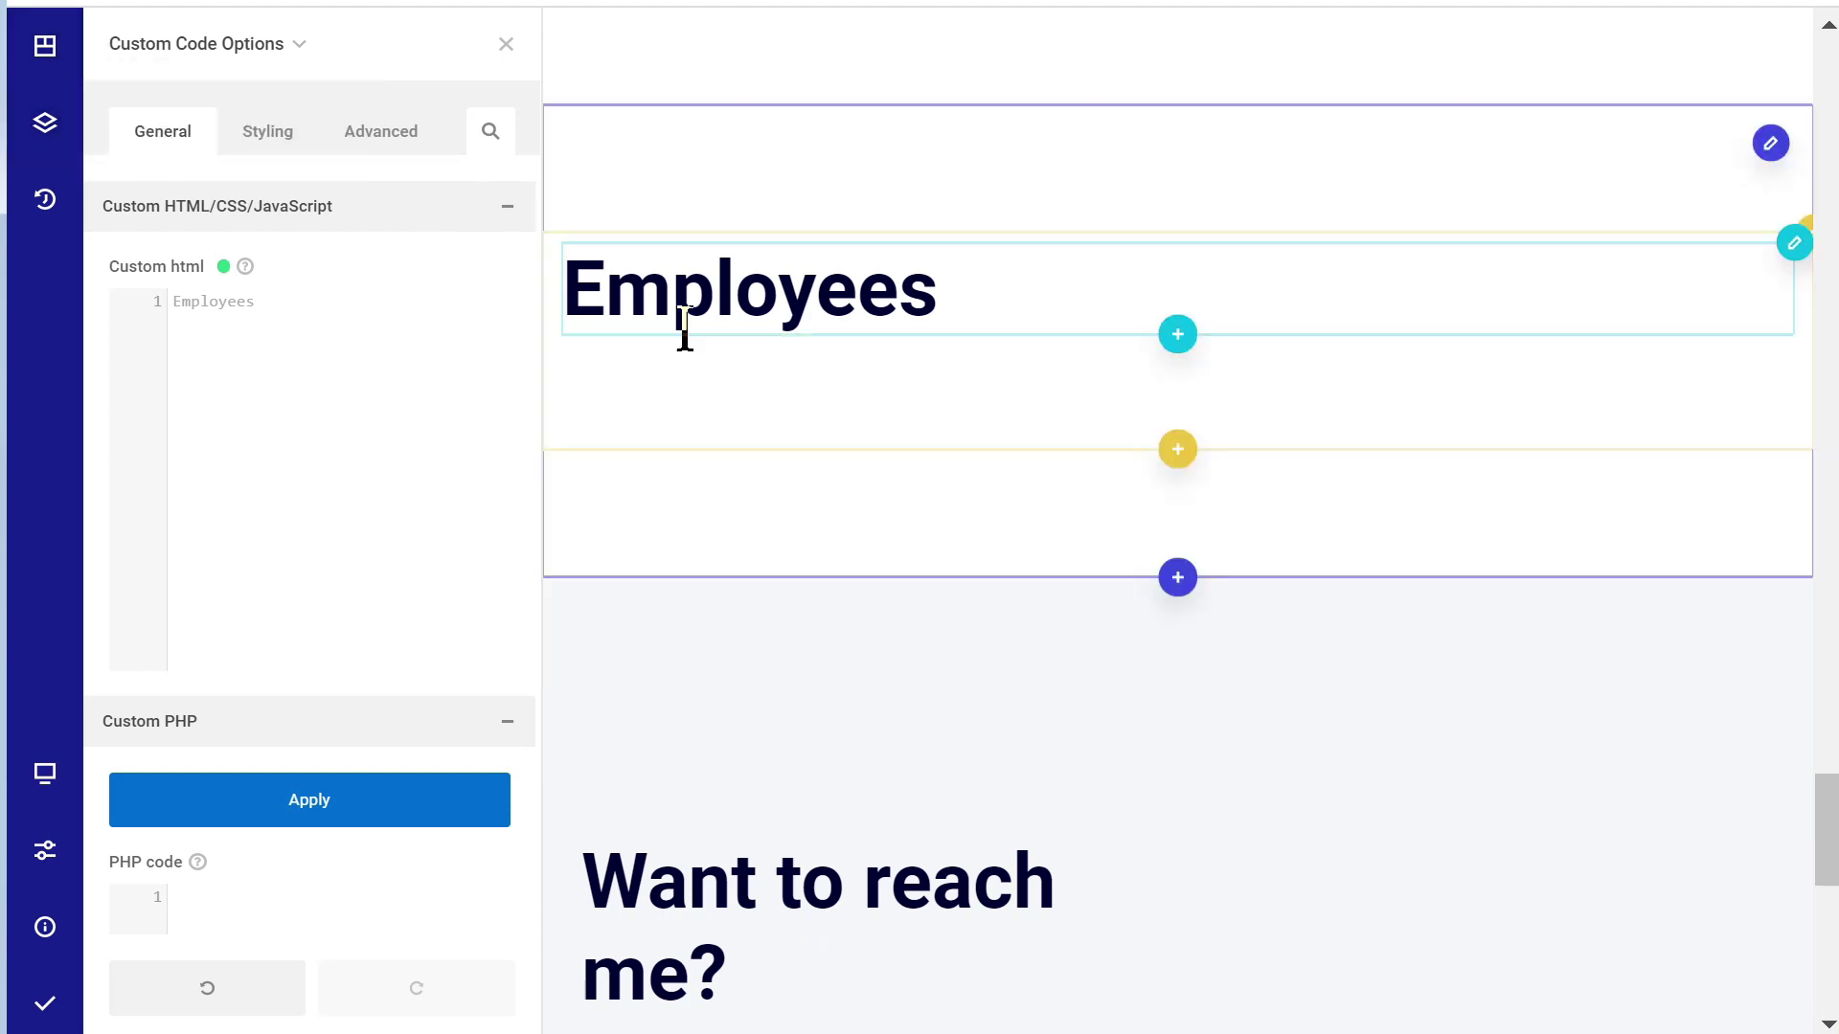
click(1181, 470)
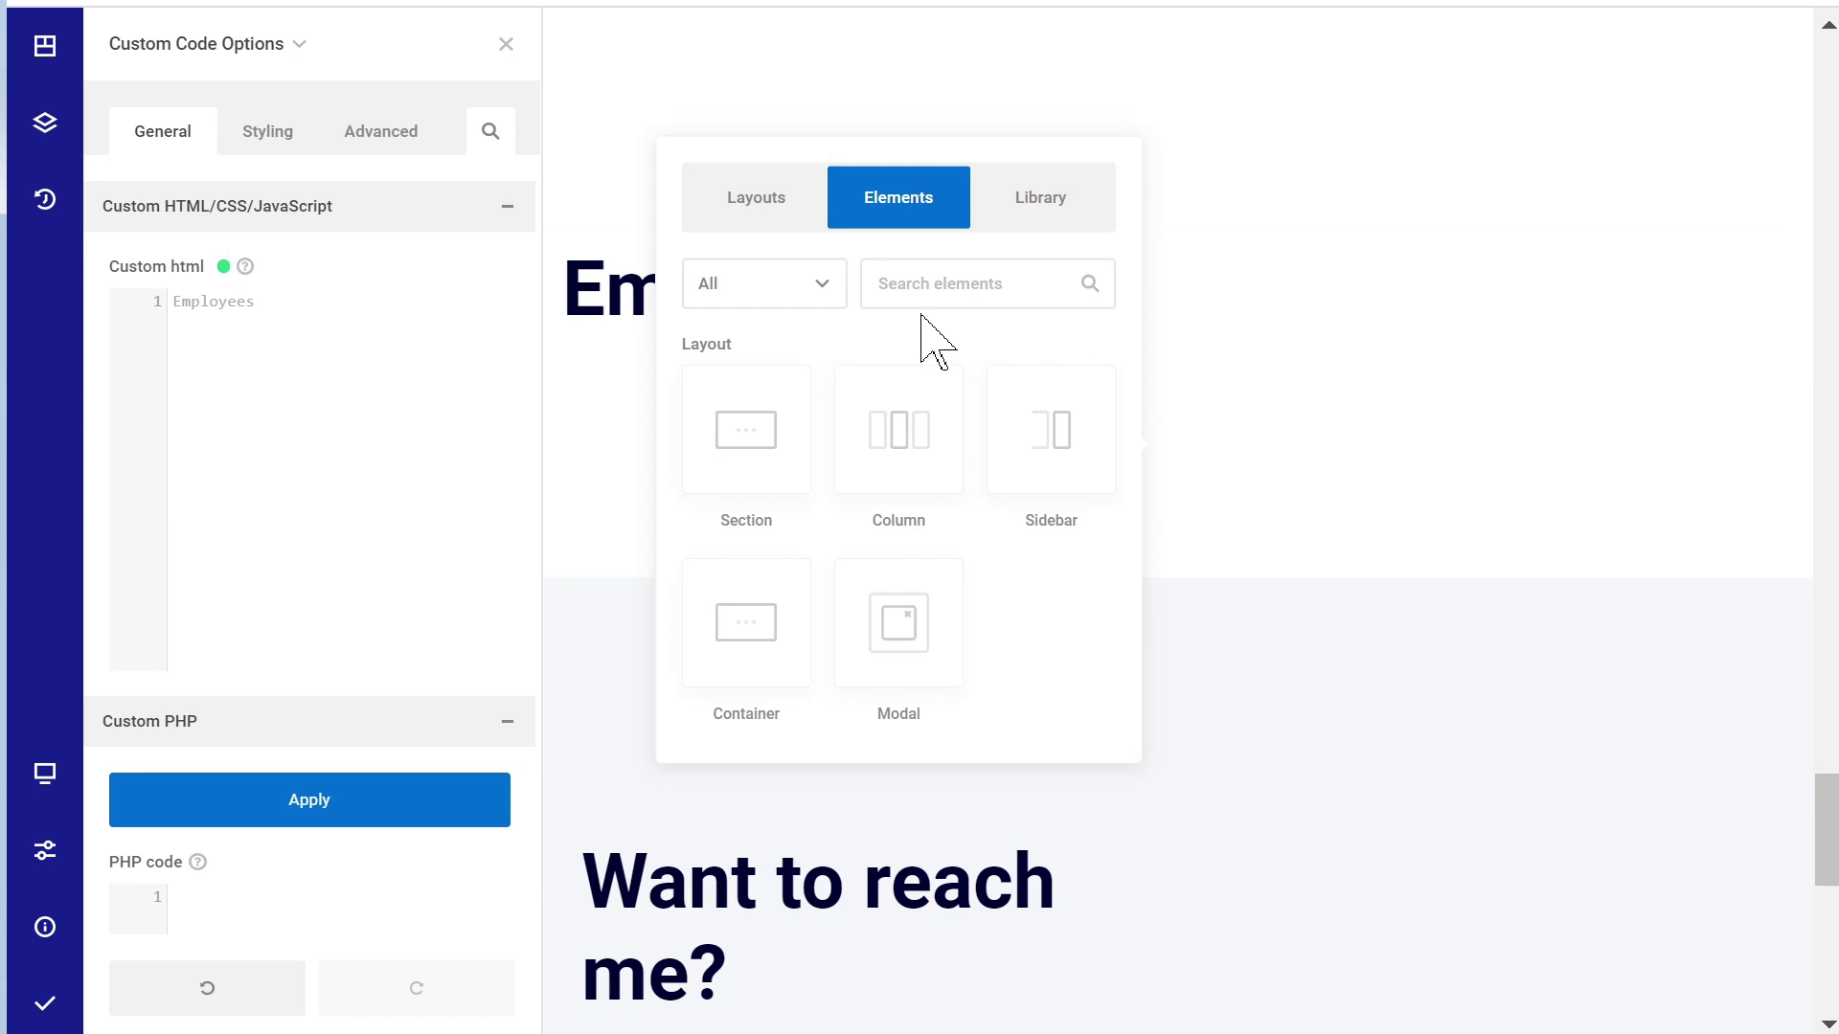
click(919, 283)
text(slider)
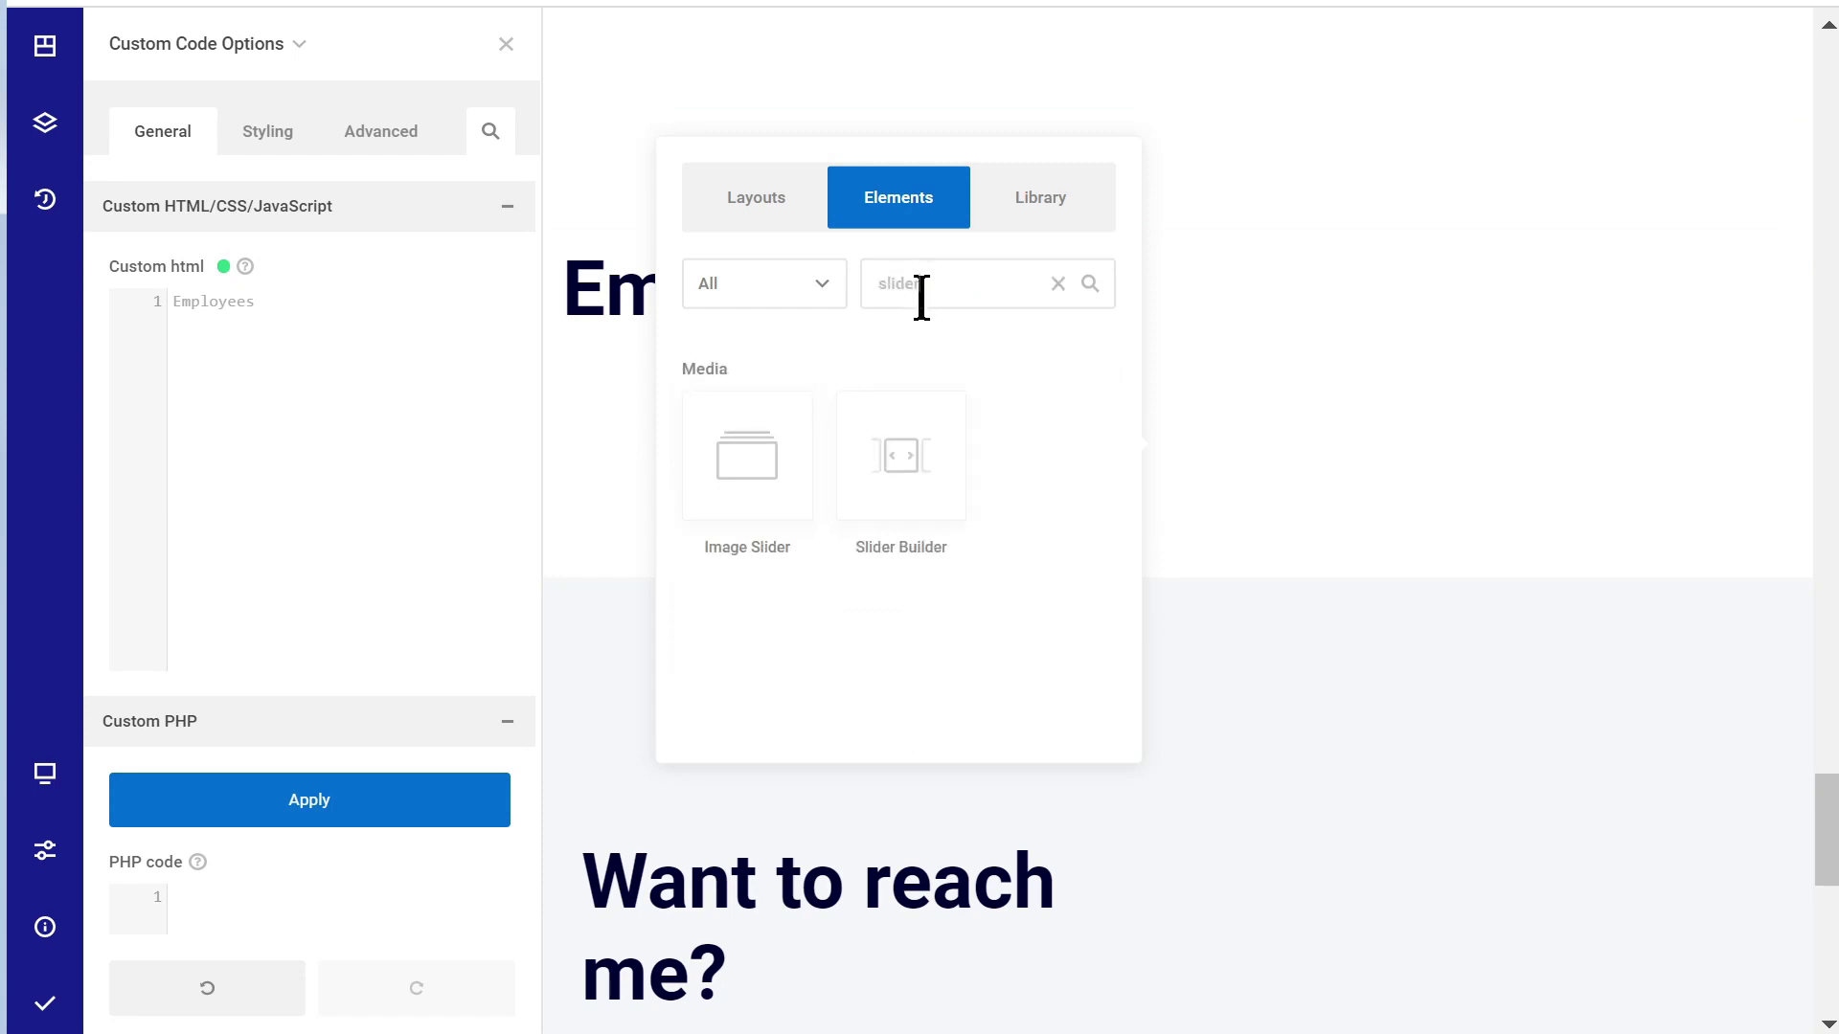
click(881, 478)
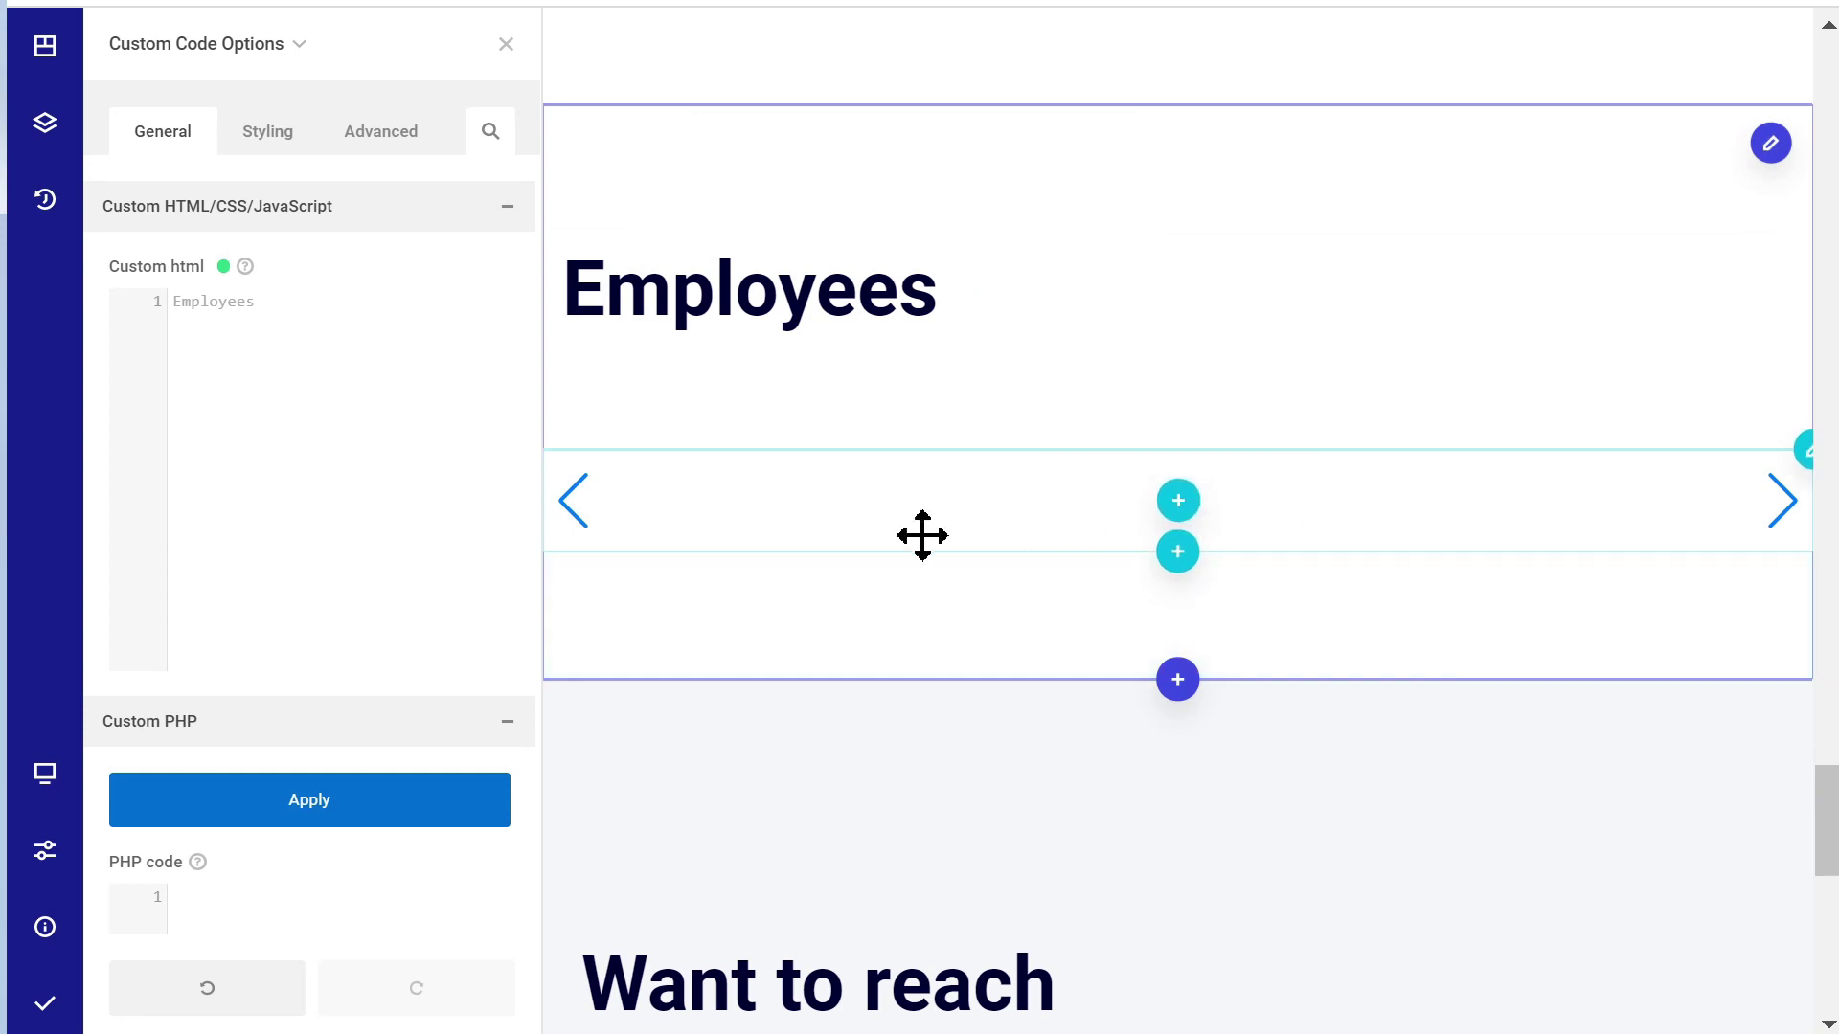
- Insert an Image Box element inside the slide of the new slider, finding it with the search term "image"
scroll(923, 534, down, 2)
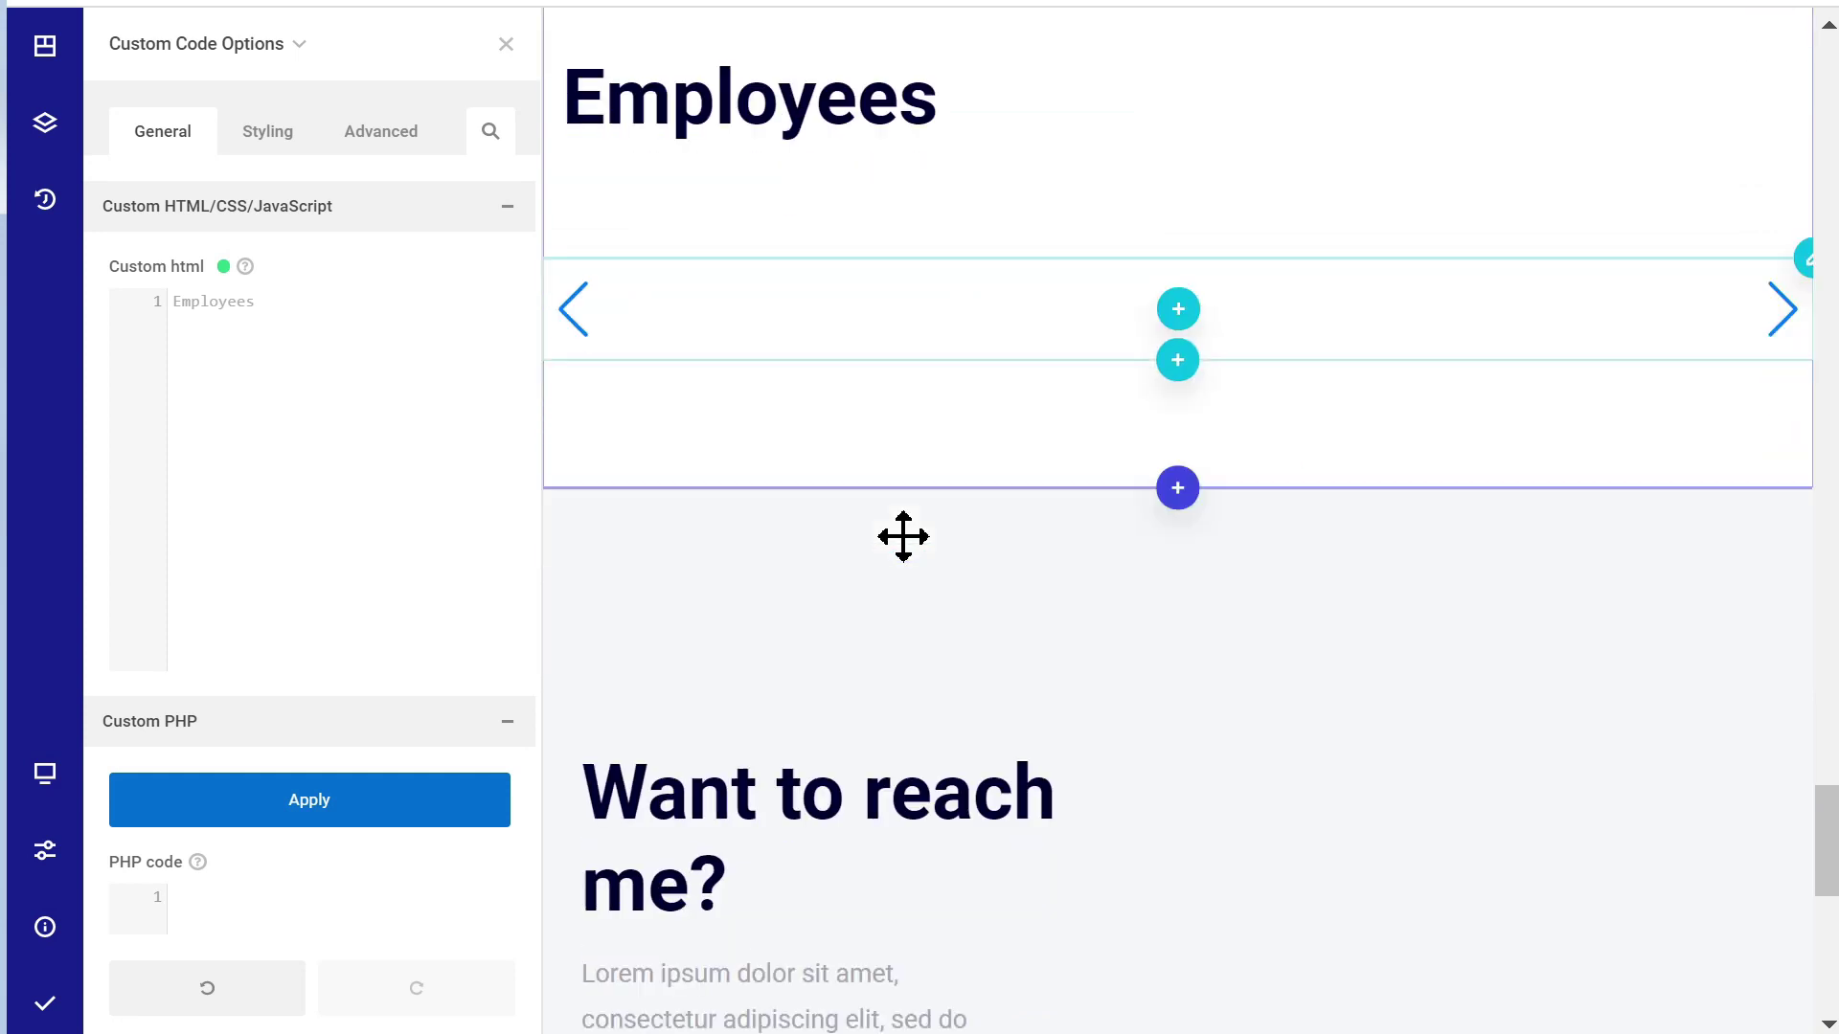
click(1179, 310)
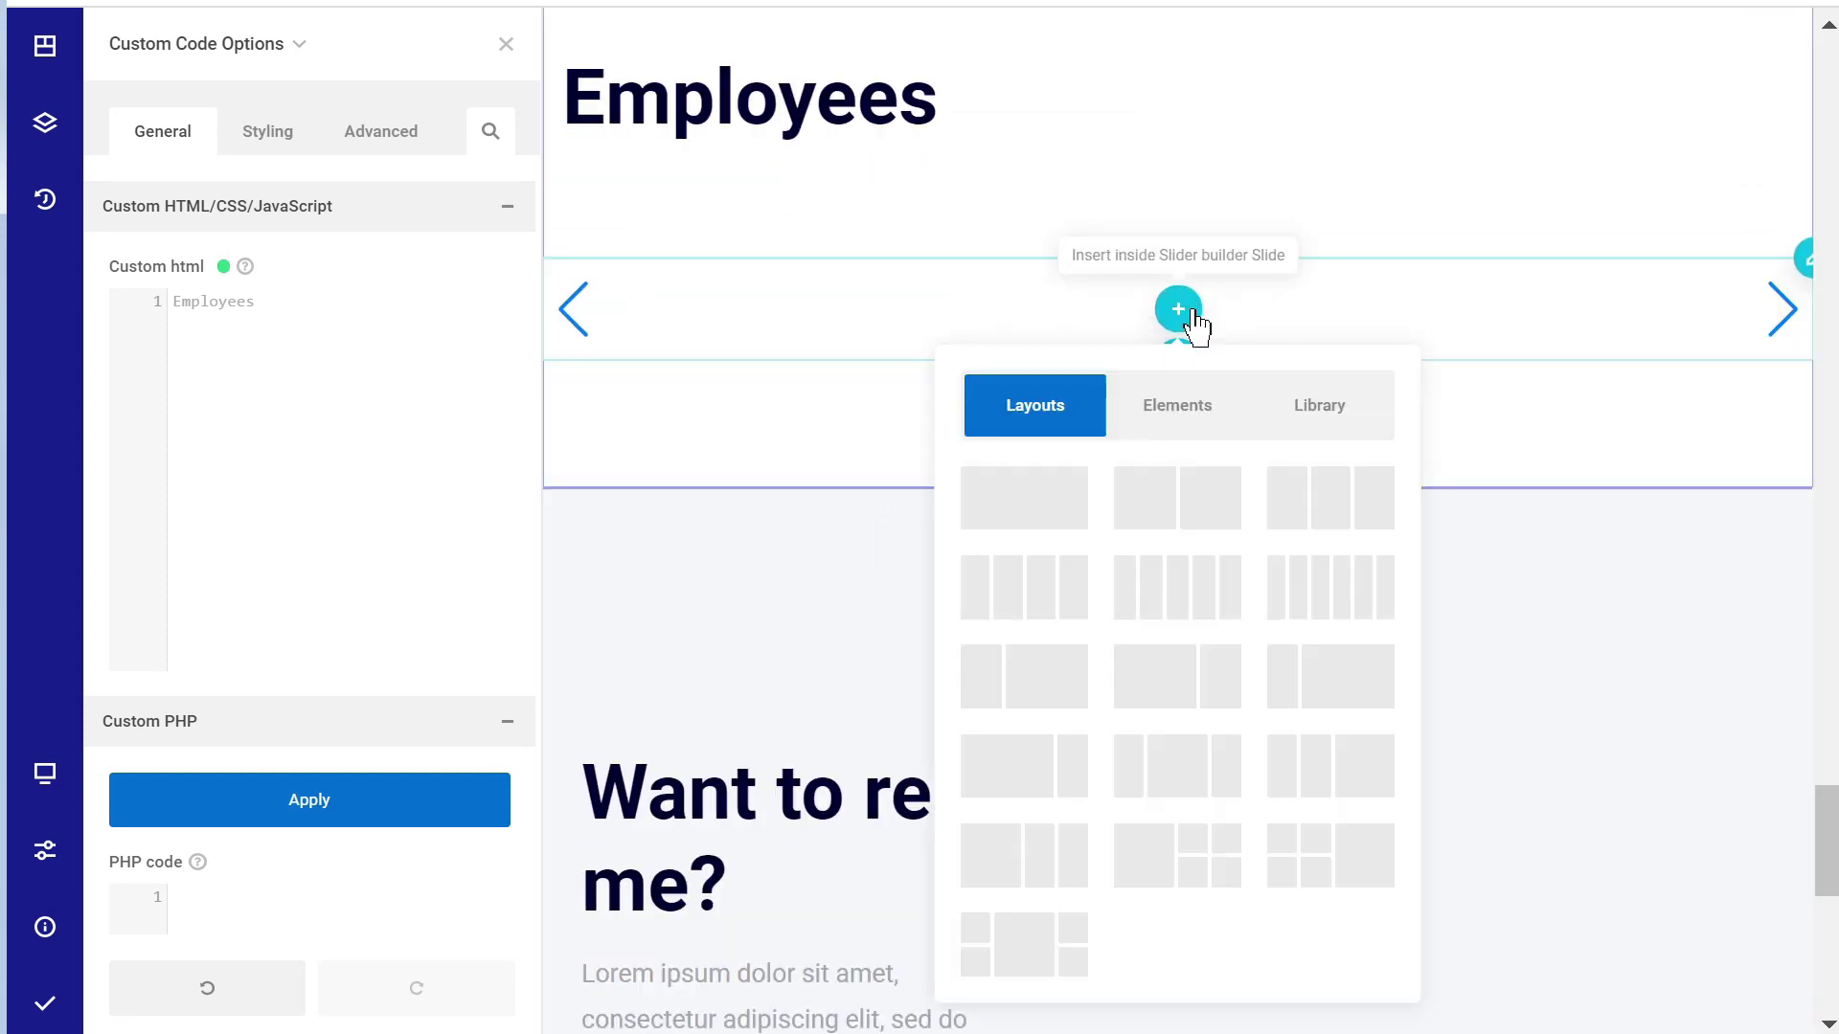
click(1175, 431)
click(1199, 503)
text(image)
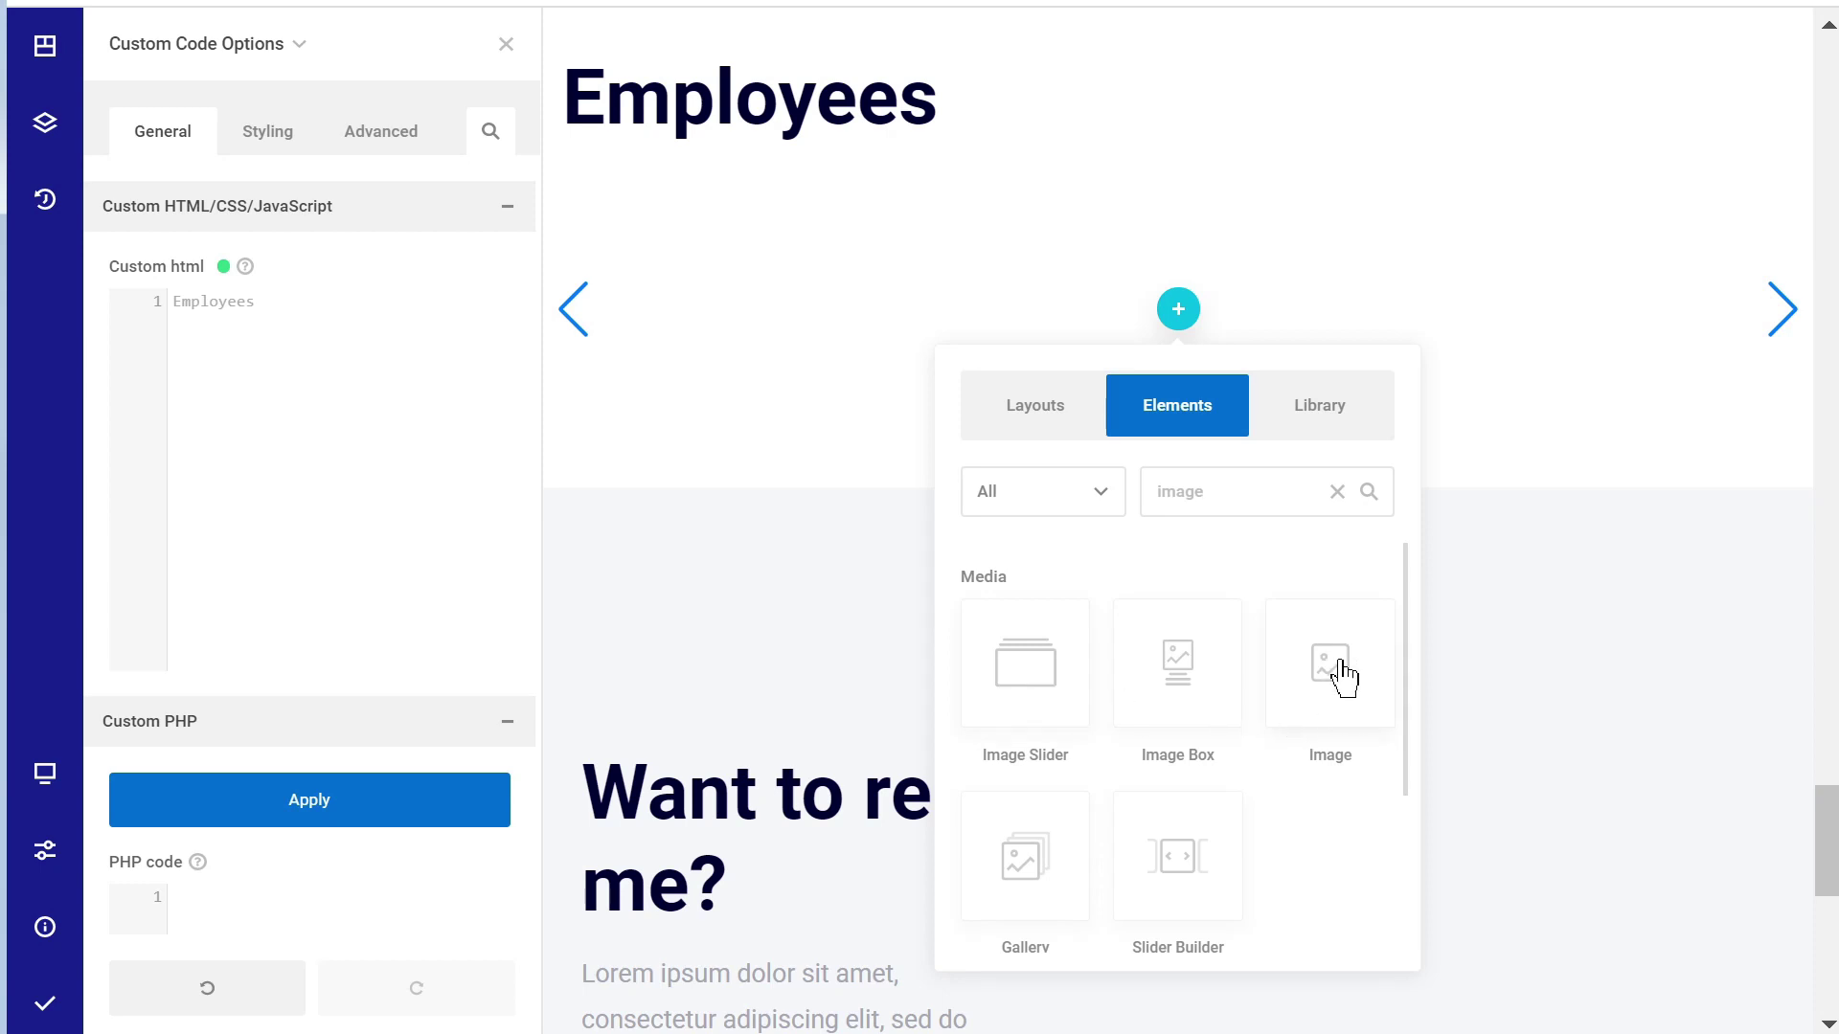
click(1180, 675)
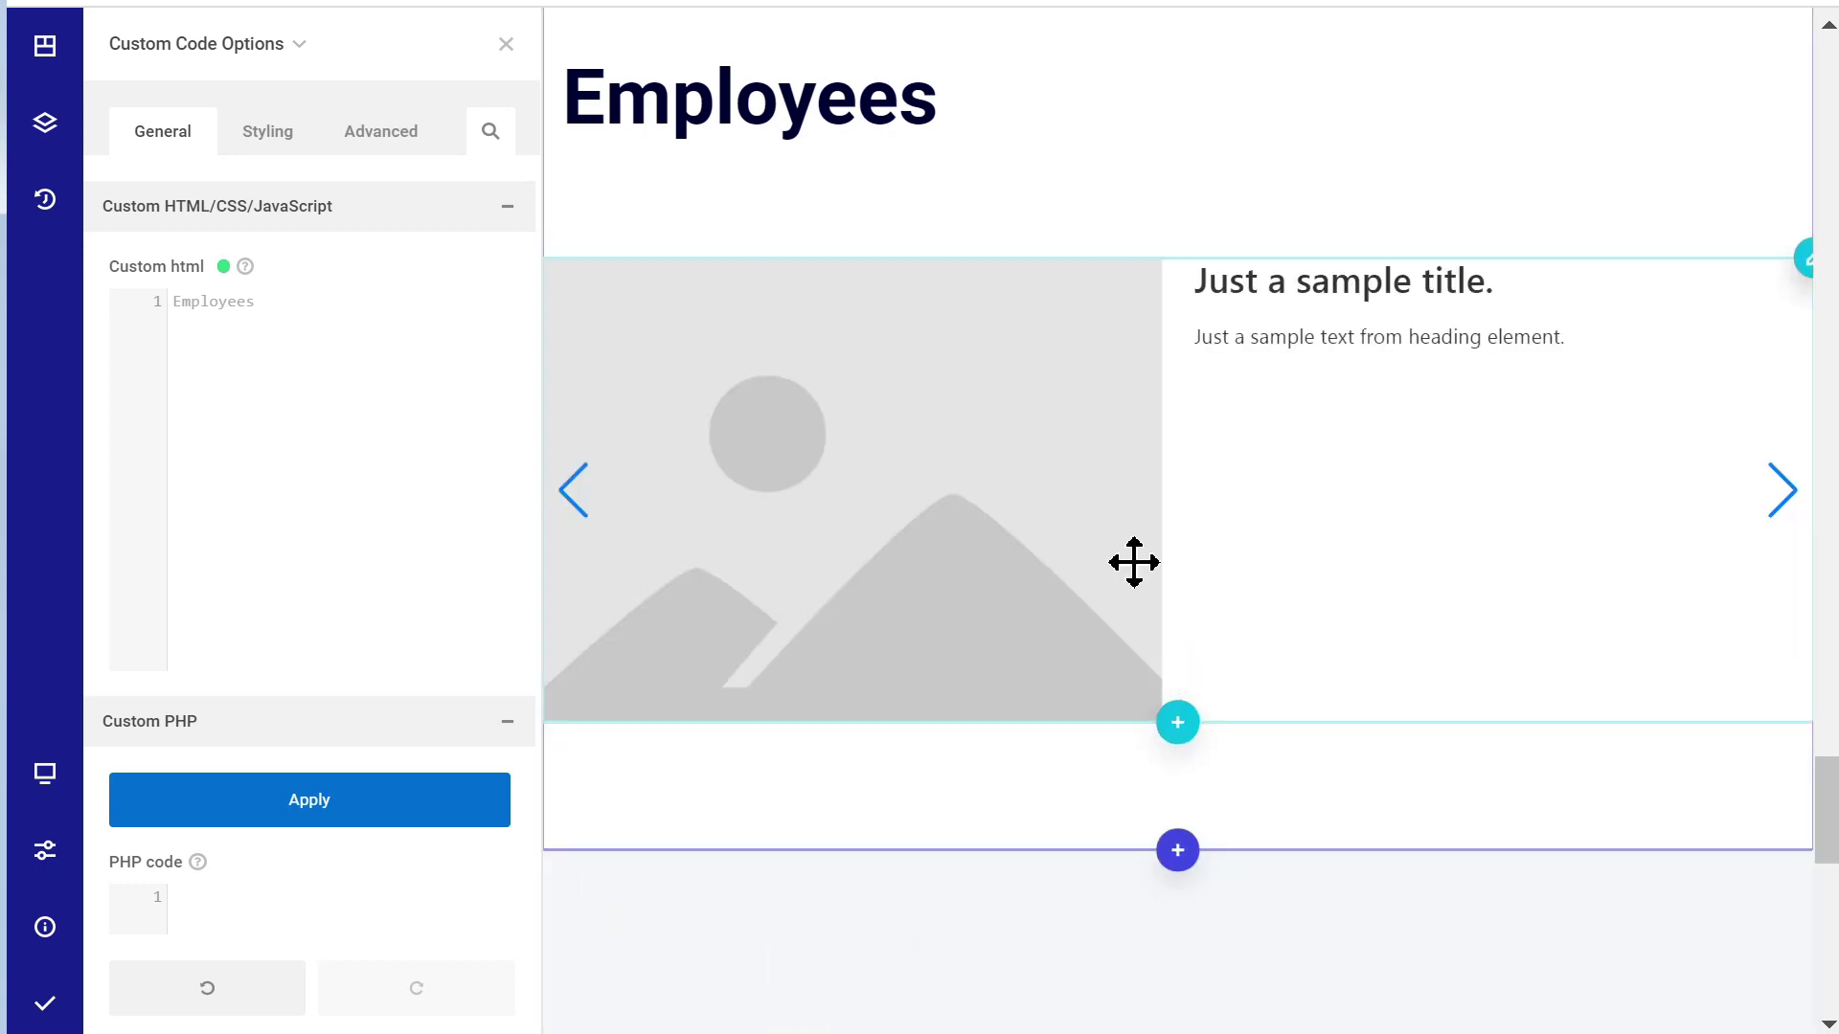
- Set the Image Box's image position to "Image on top" and its alignment to center
click(917, 424)
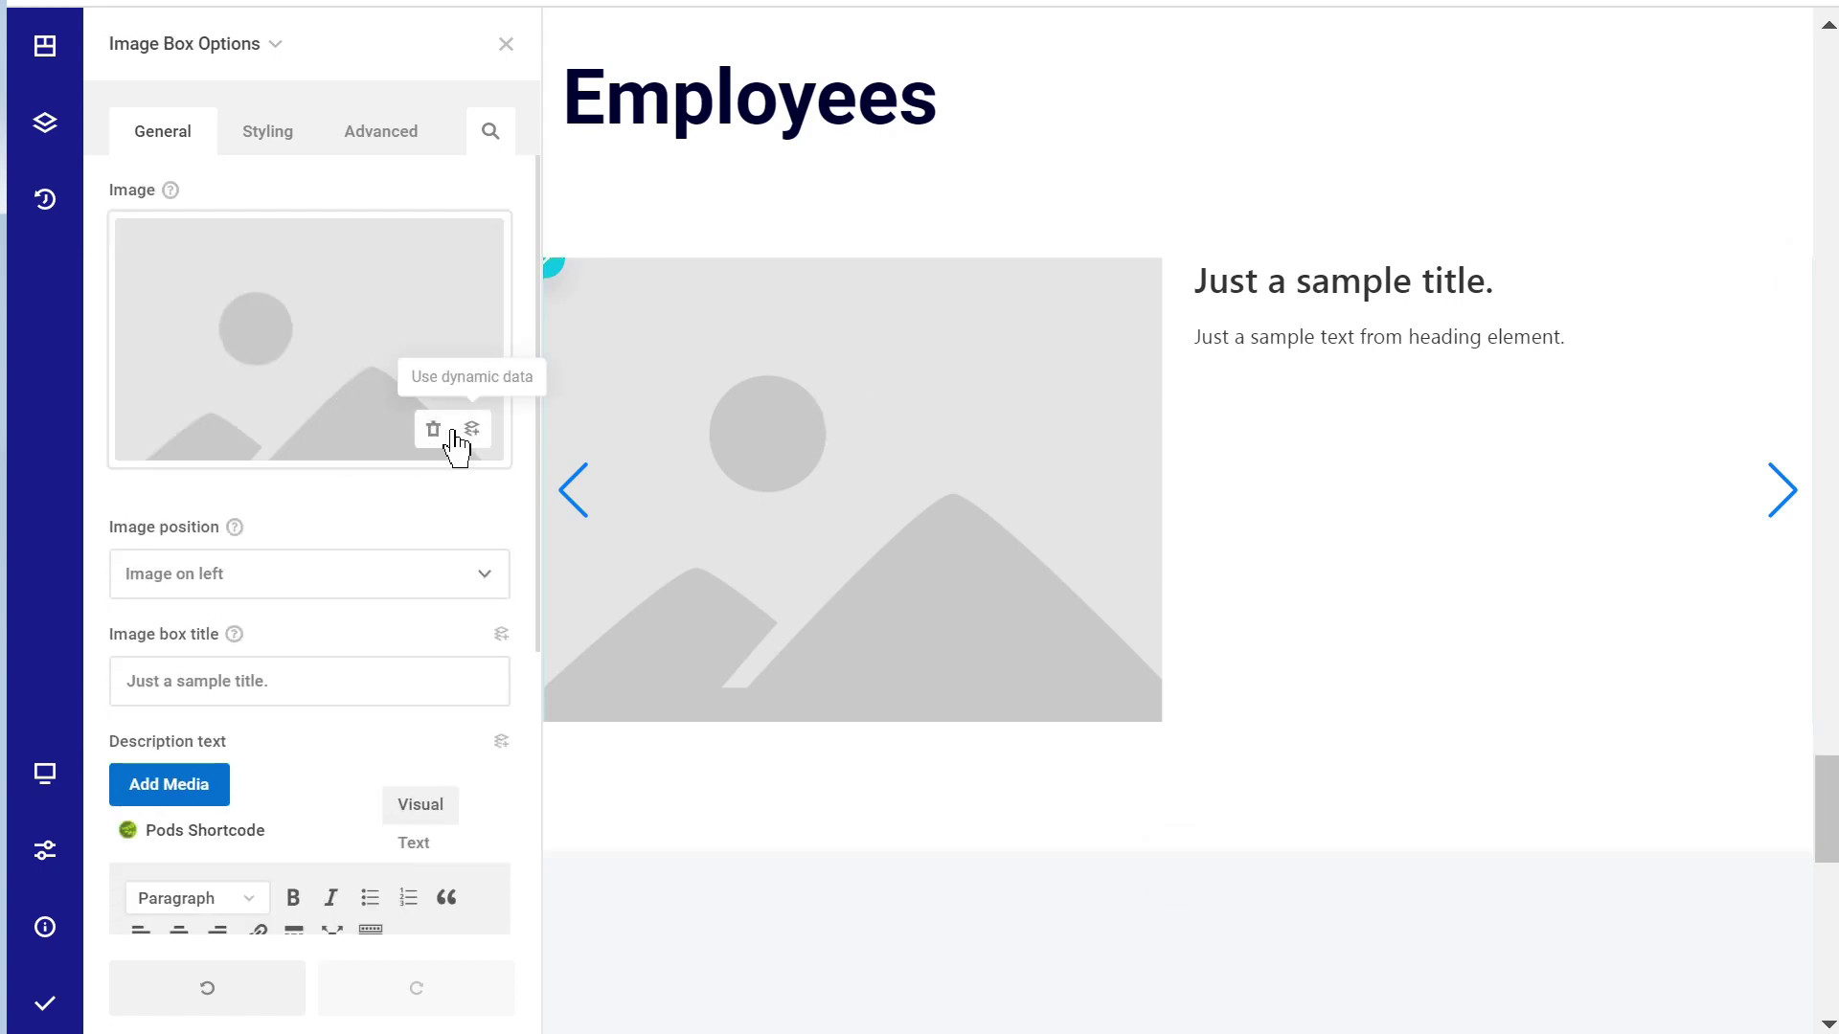
click(253, 588)
click(251, 617)
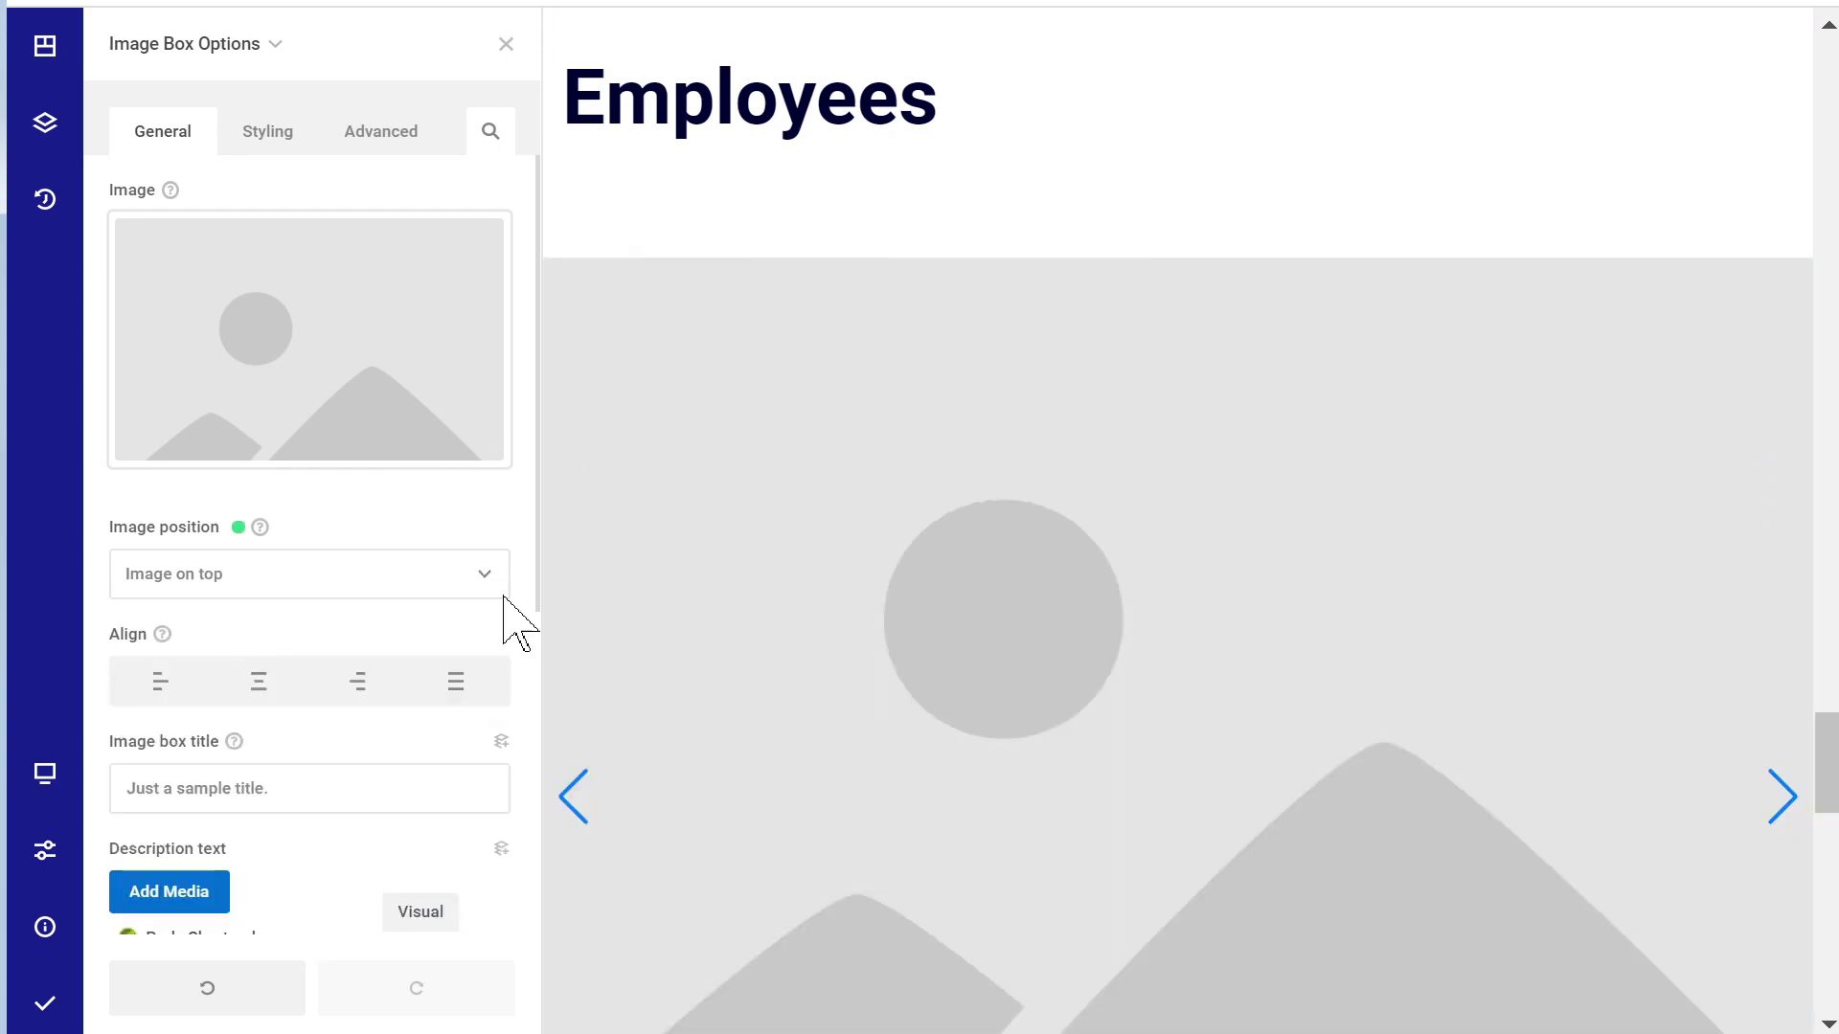
scroll(990, 508, down, 5)
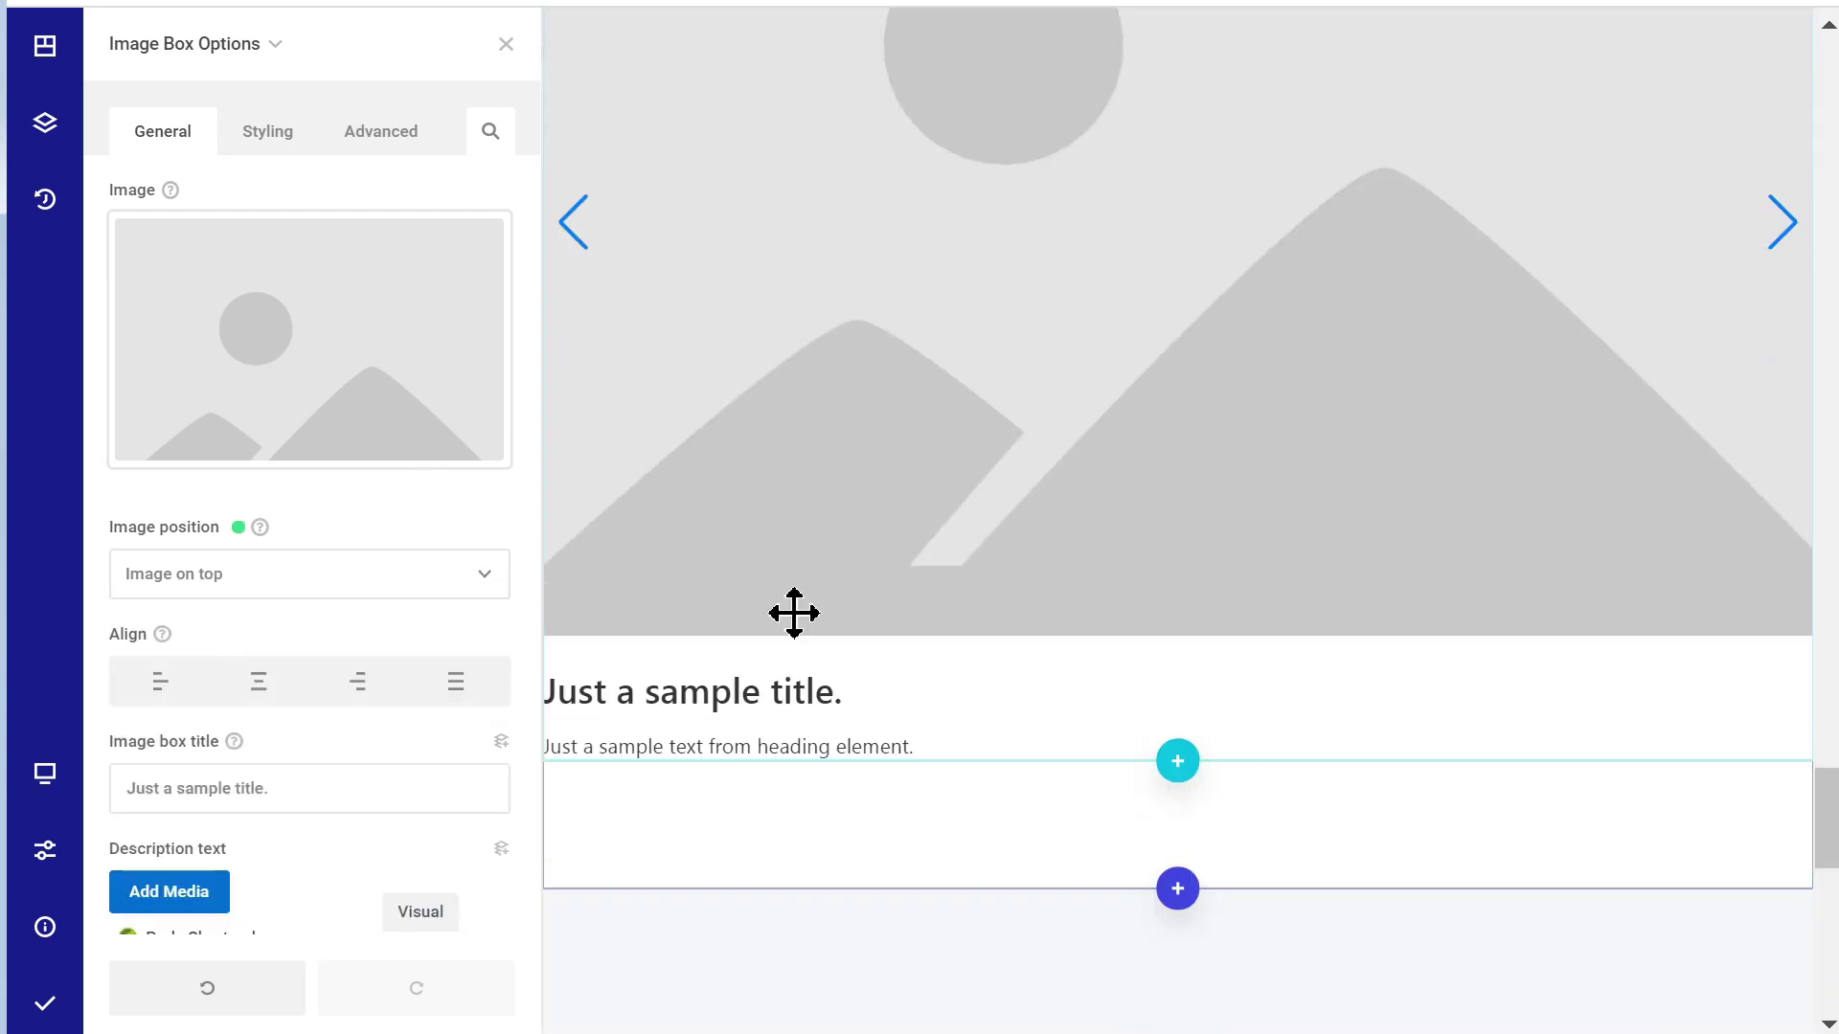
click(260, 685)
scroll(1042, 603, up, 5)
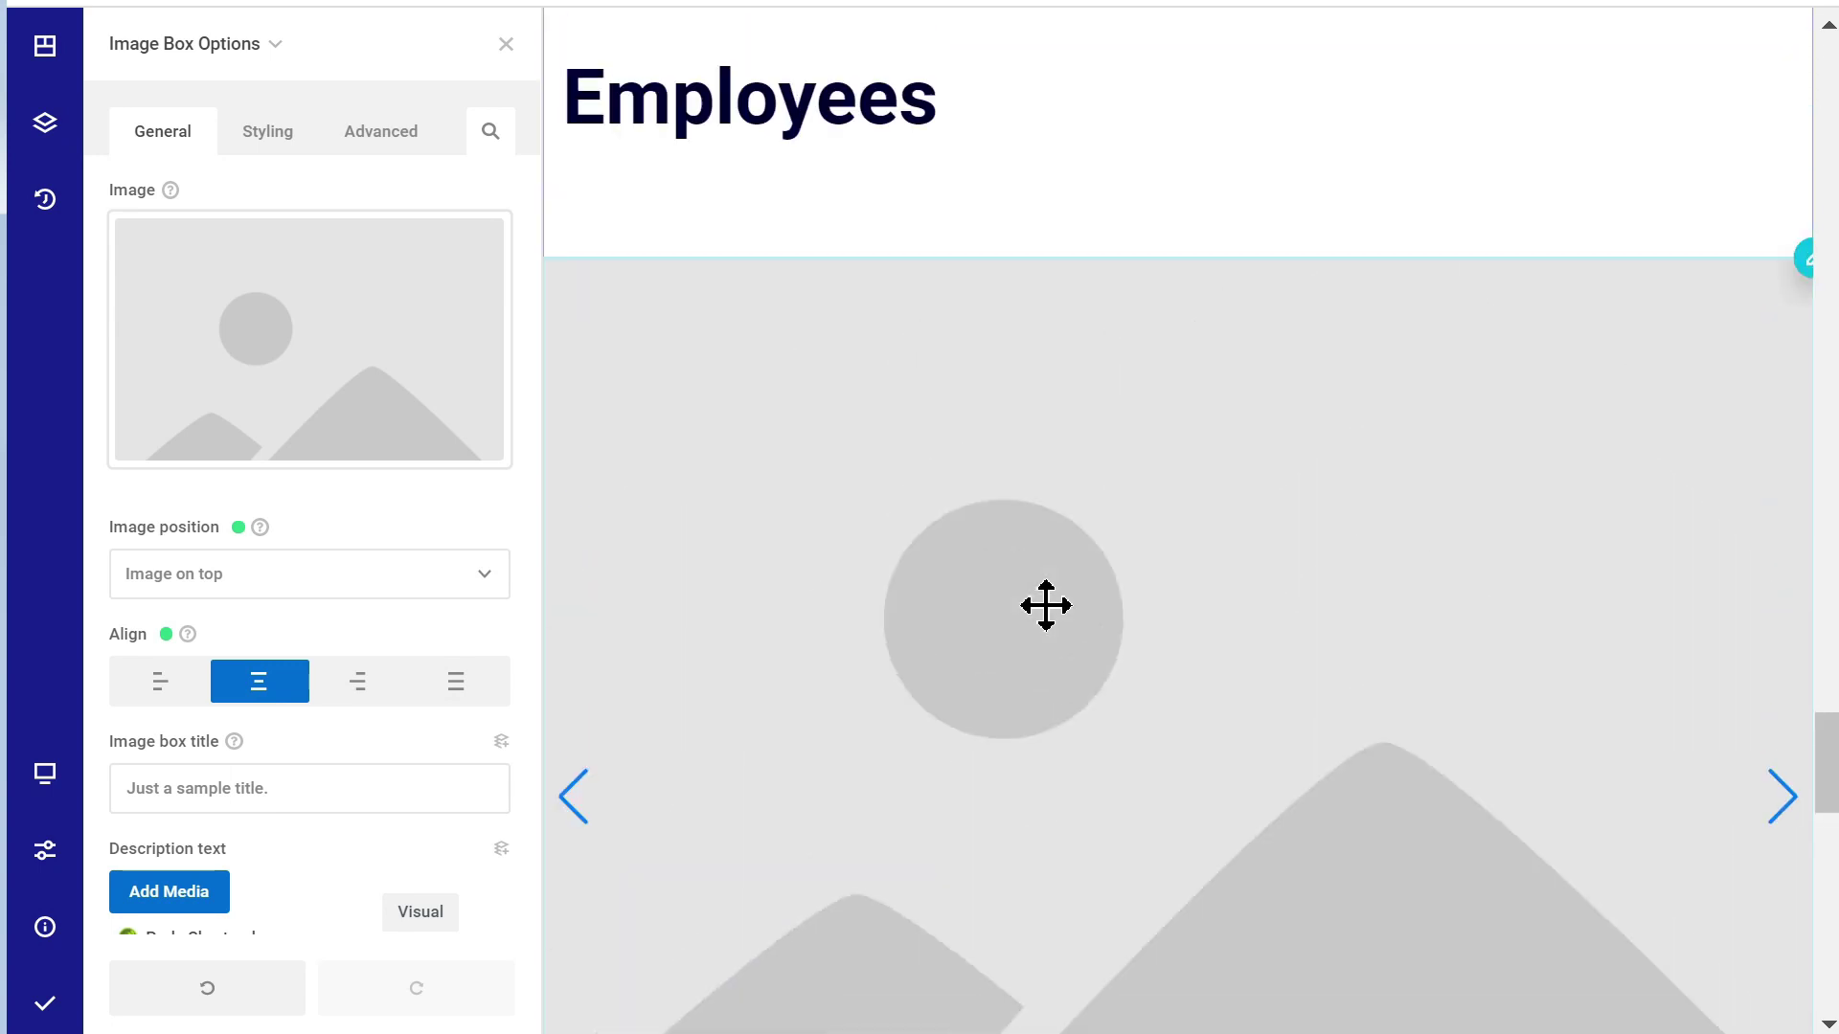
scroll(1035, 607, down, 3)
scroll(858, 526, up, 2)
- Examine the general options of the Slider Builder and the general and styling options of its slide
click(229, 45)
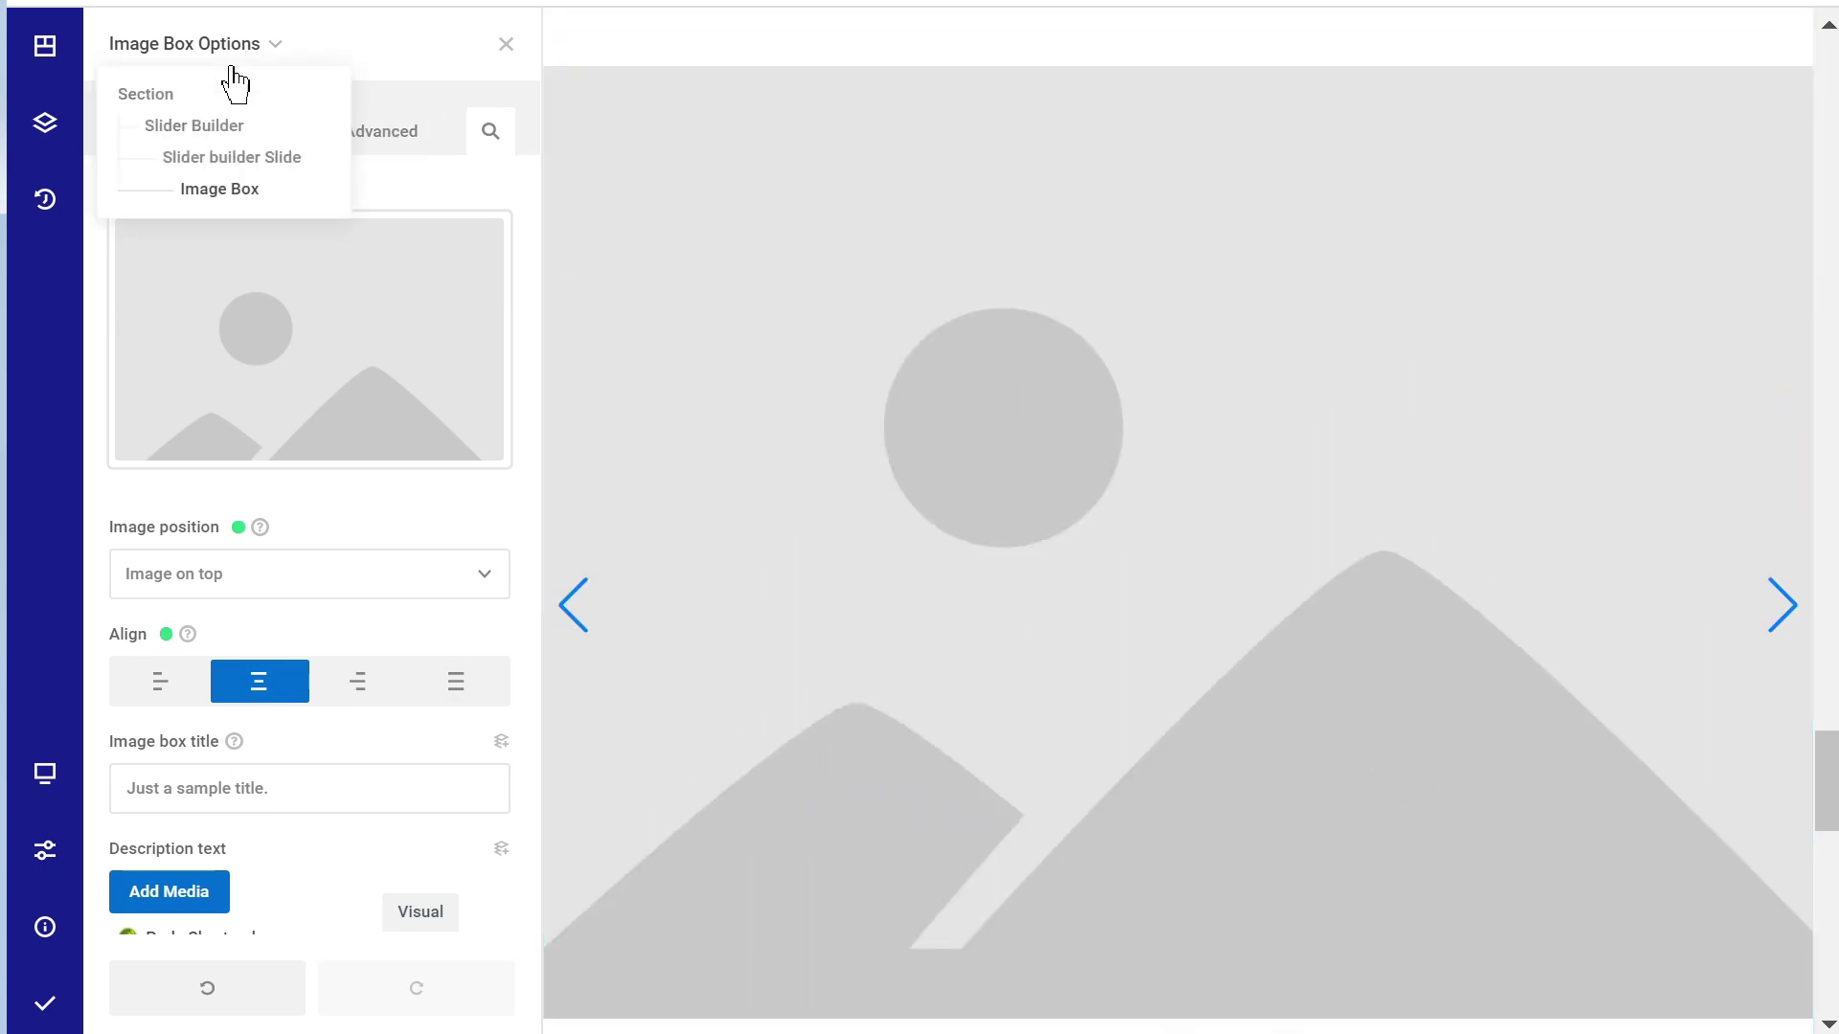
click(196, 129)
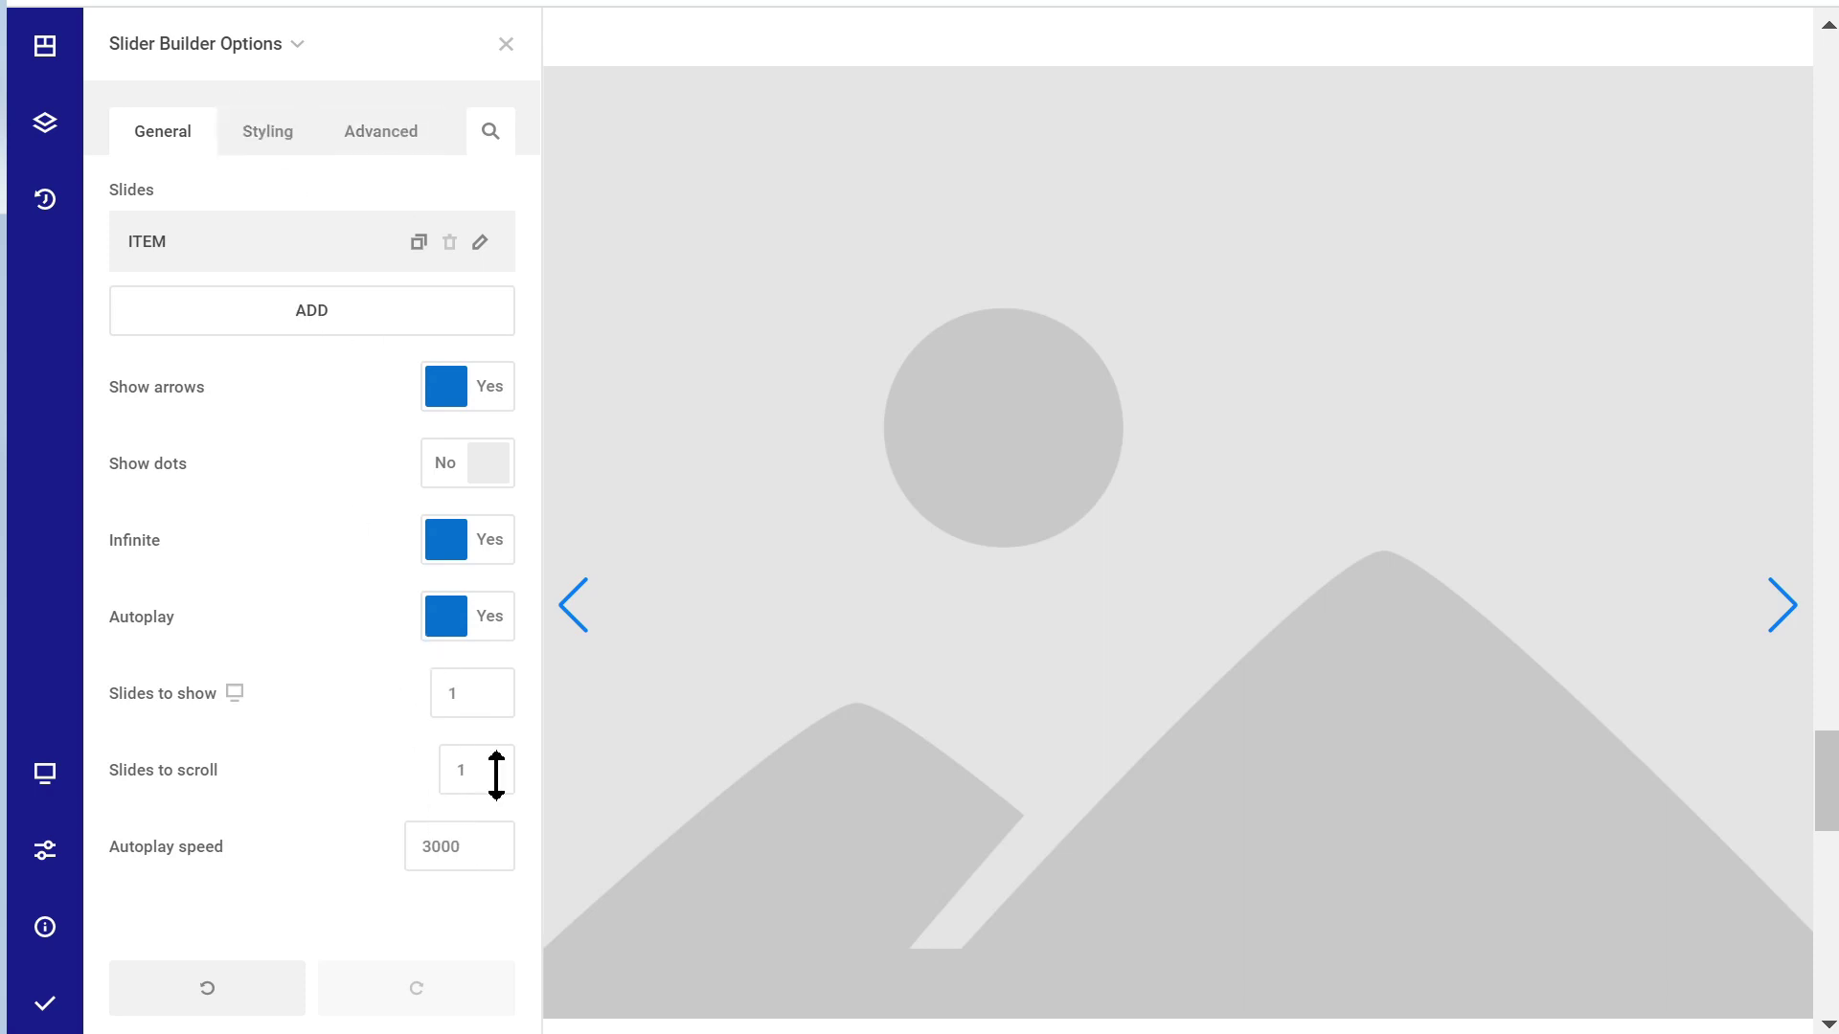
click(210, 41)
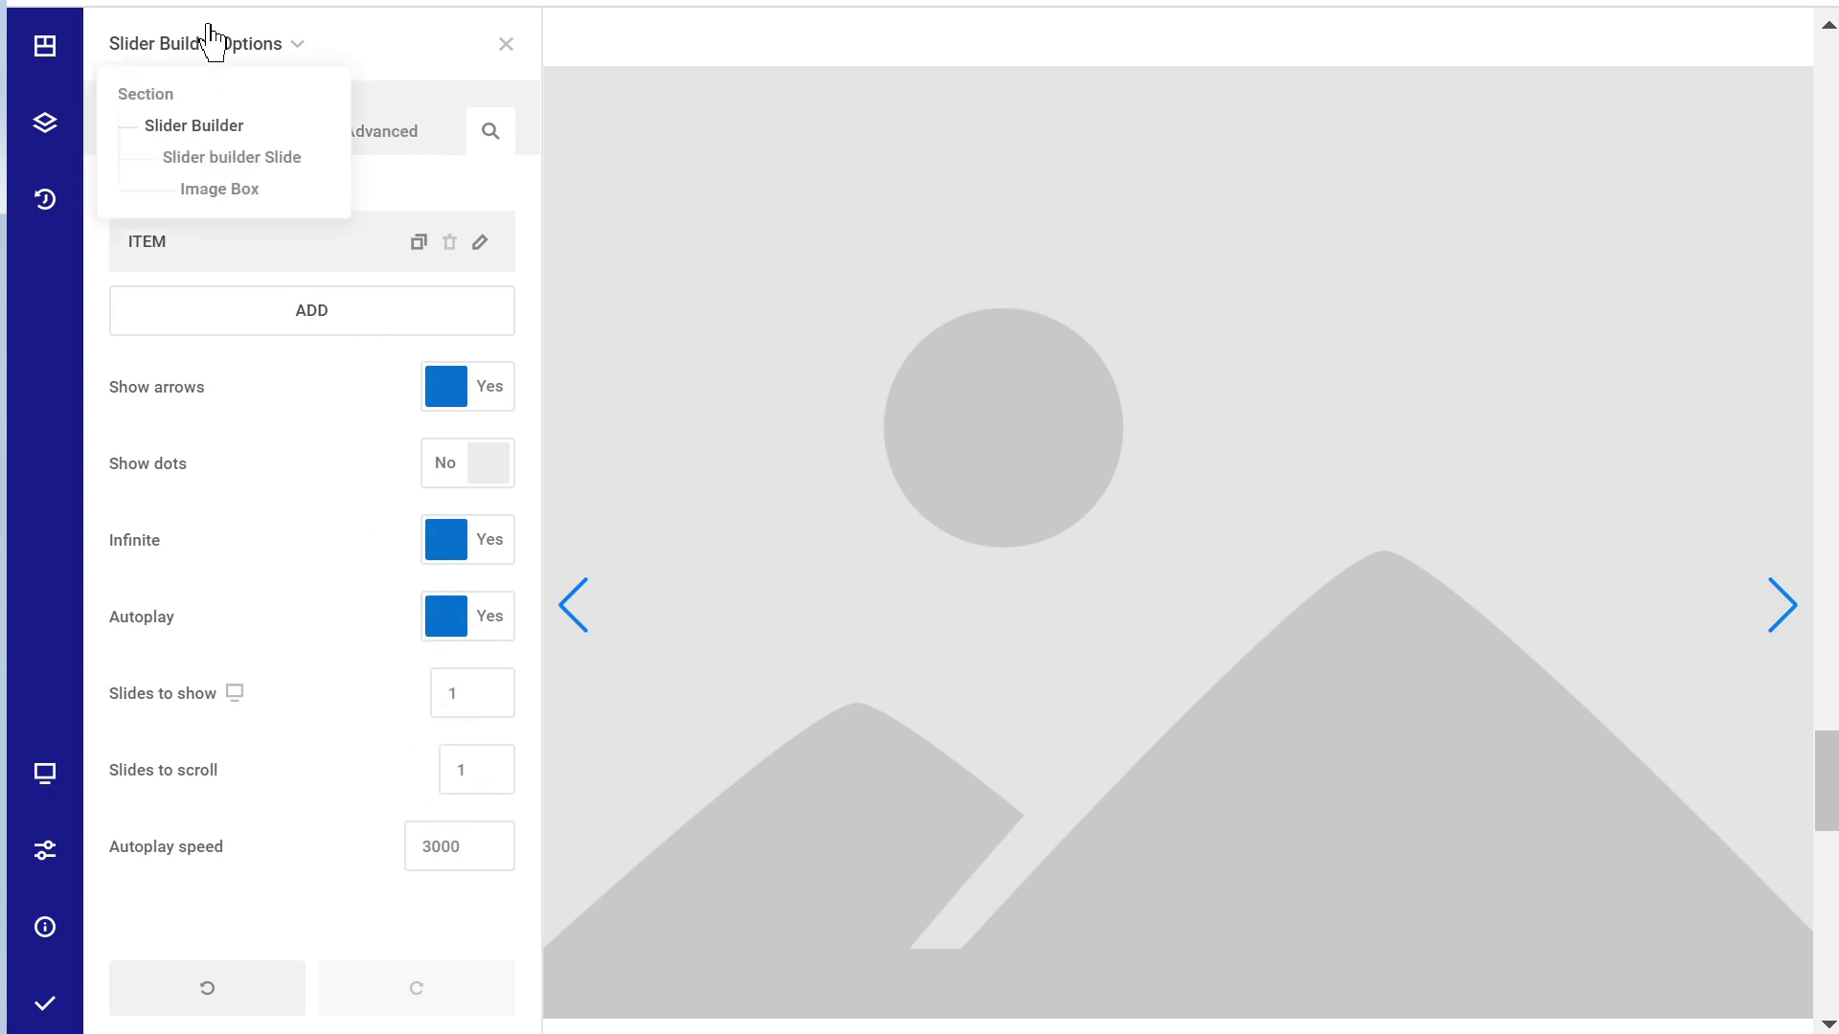
click(249, 159)
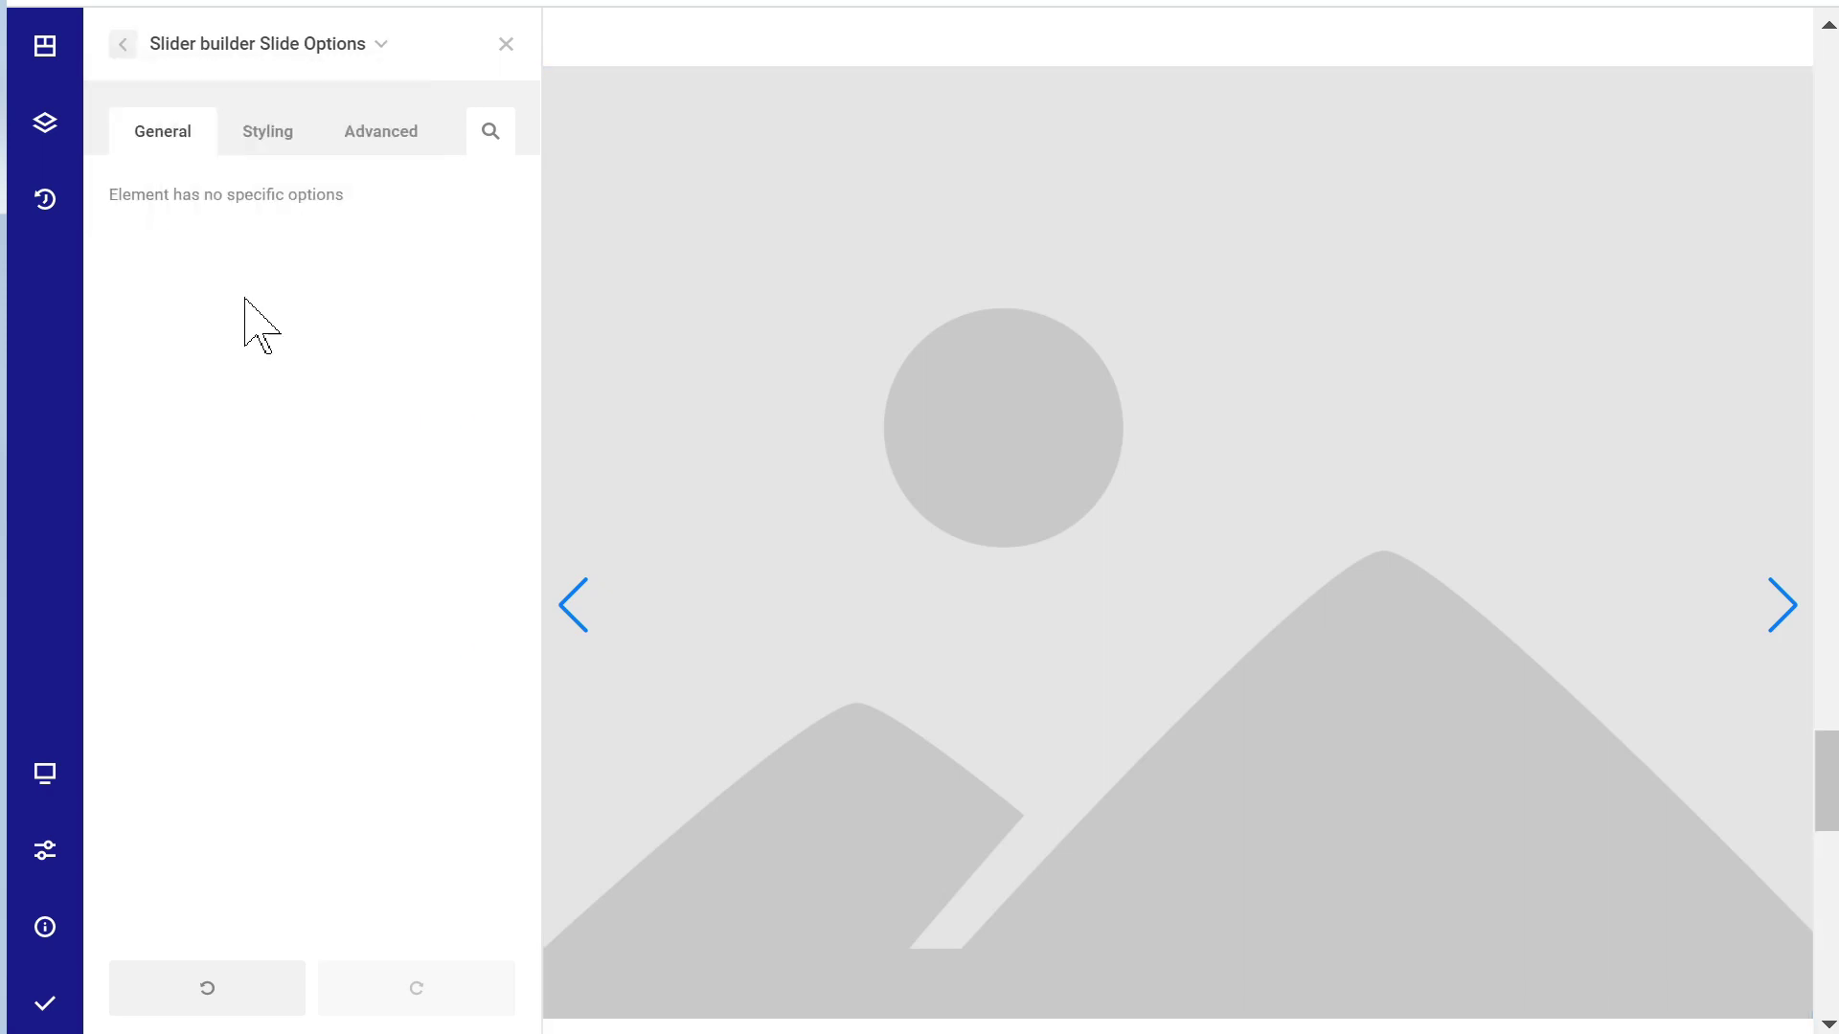
click(273, 136)
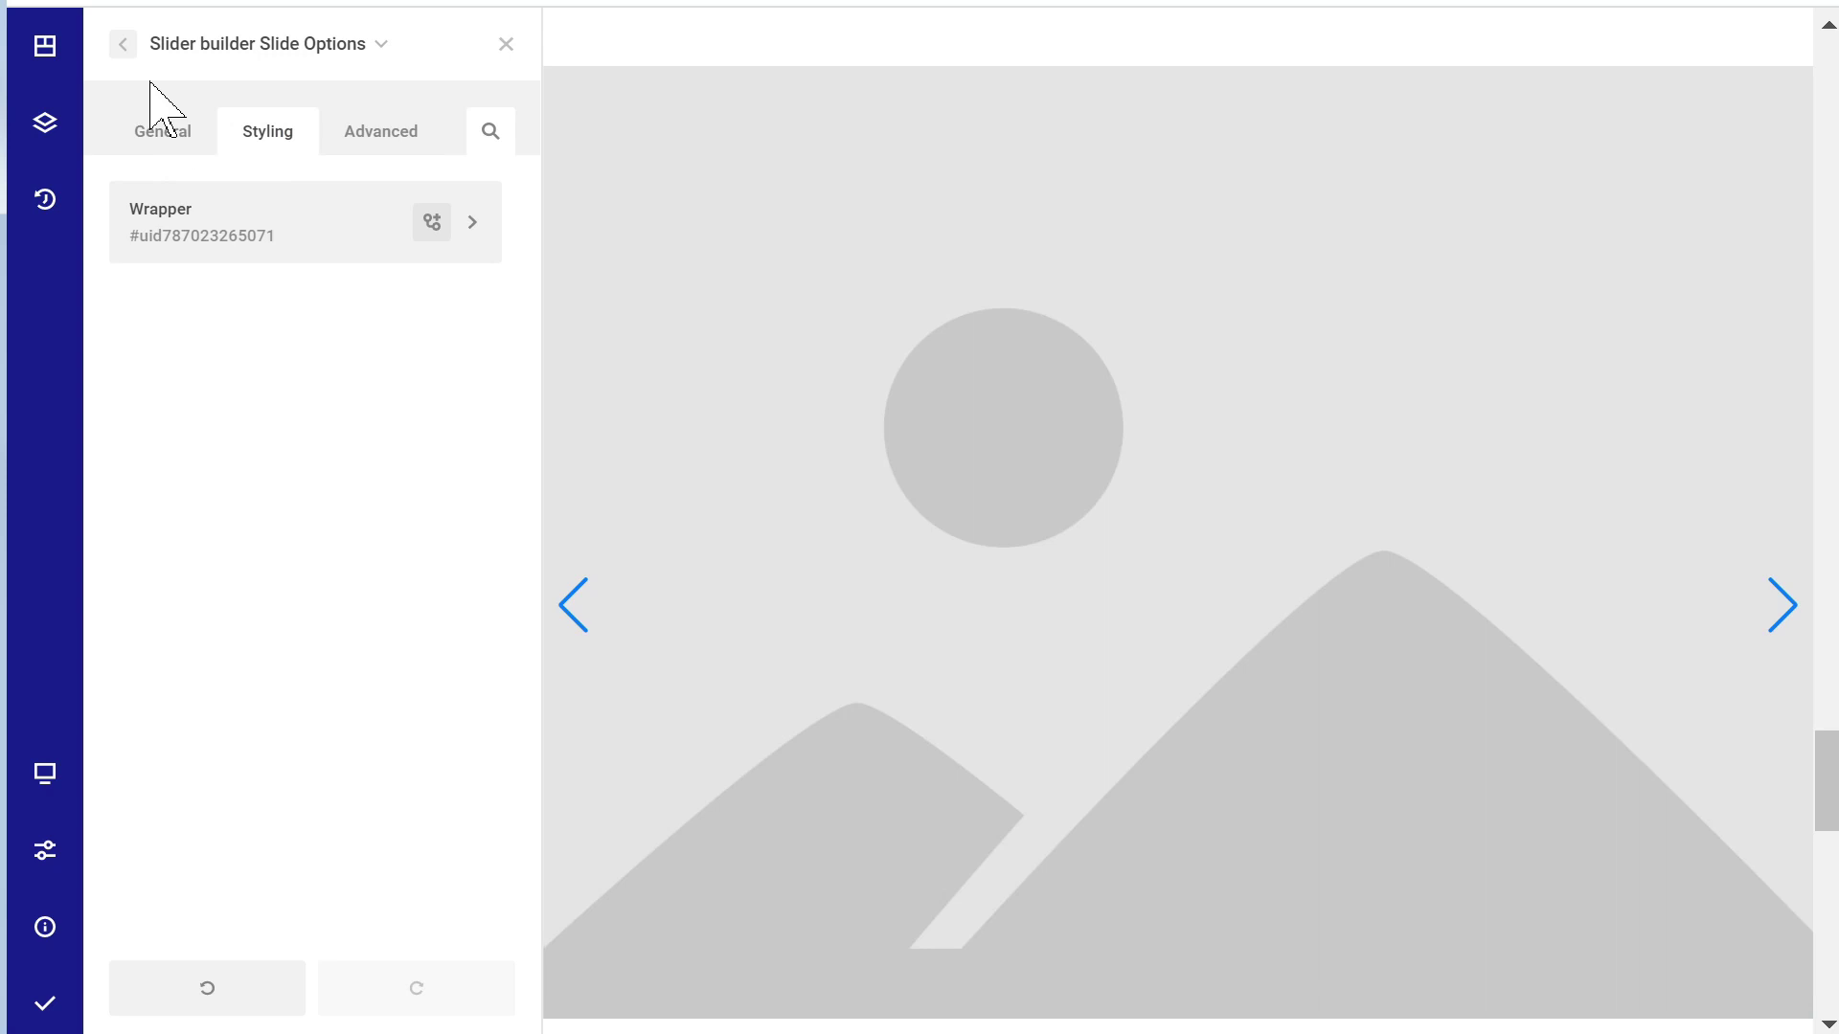
mouse_move(144, 49)
click(191, 129)
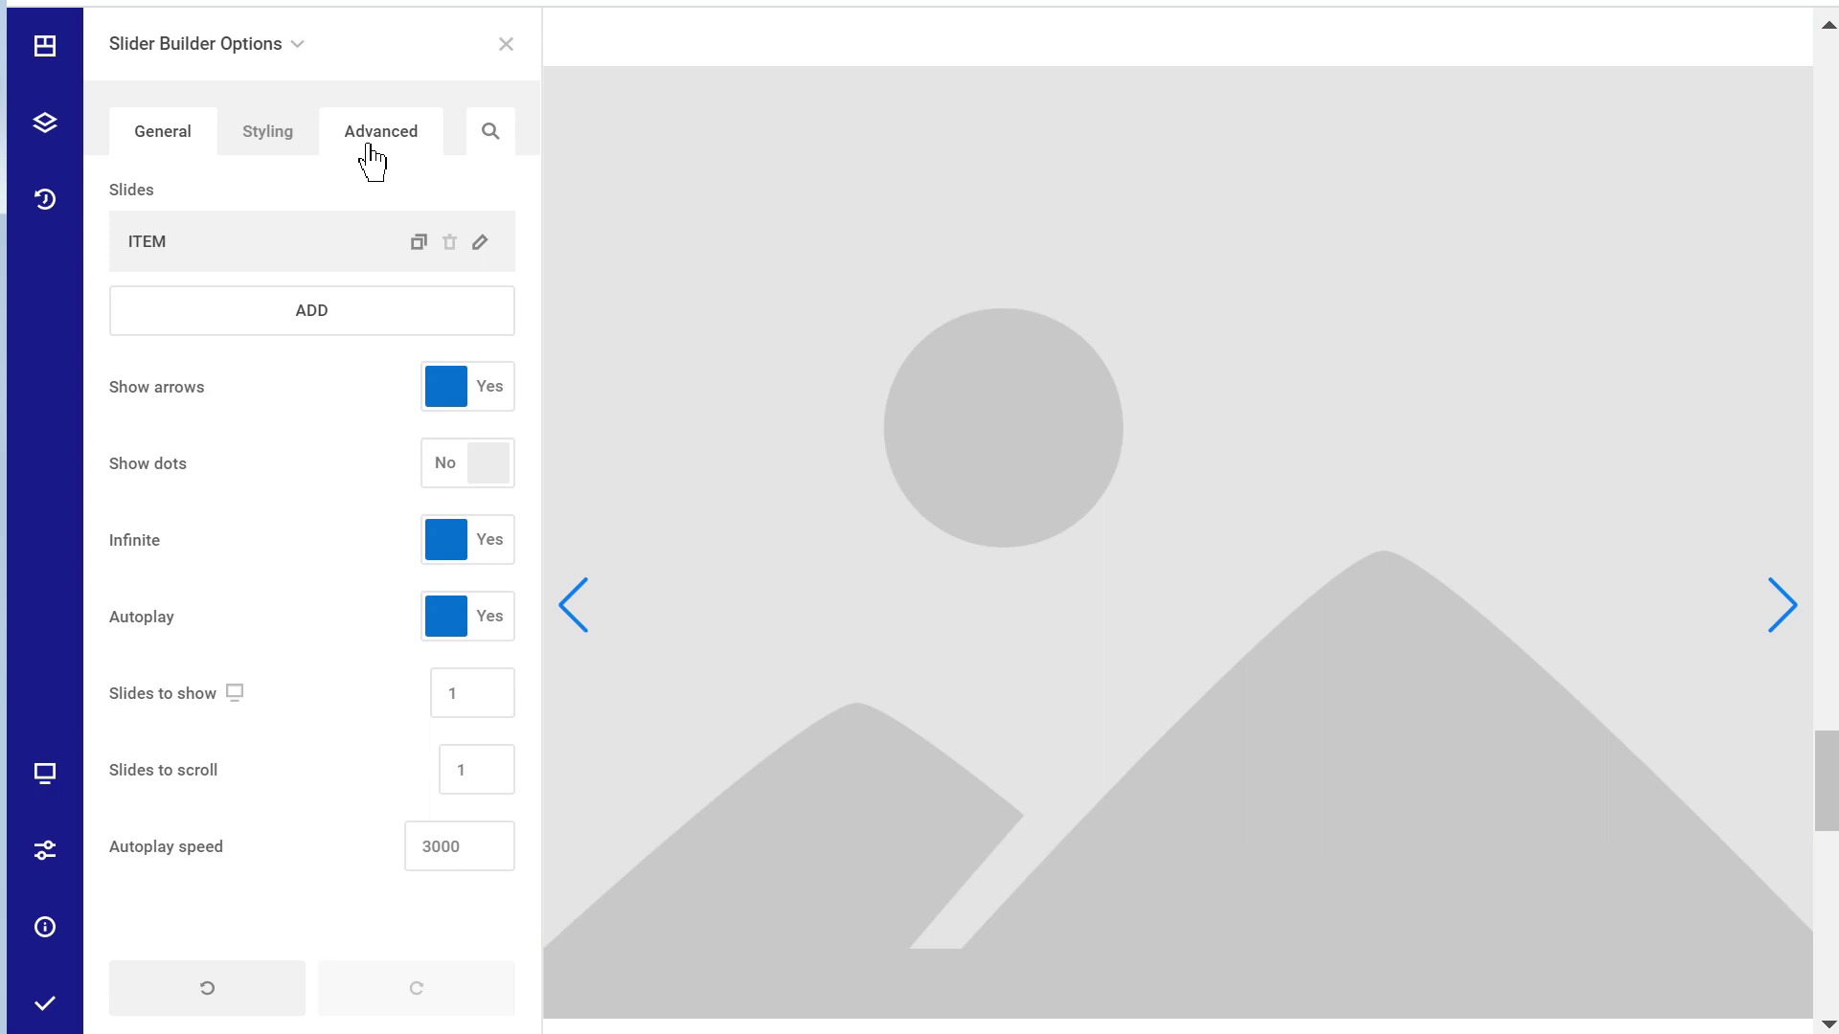
- Inspect the Slider Builder's advanced options and the general options of its parent Section
scroll(911, 365, up, 4)
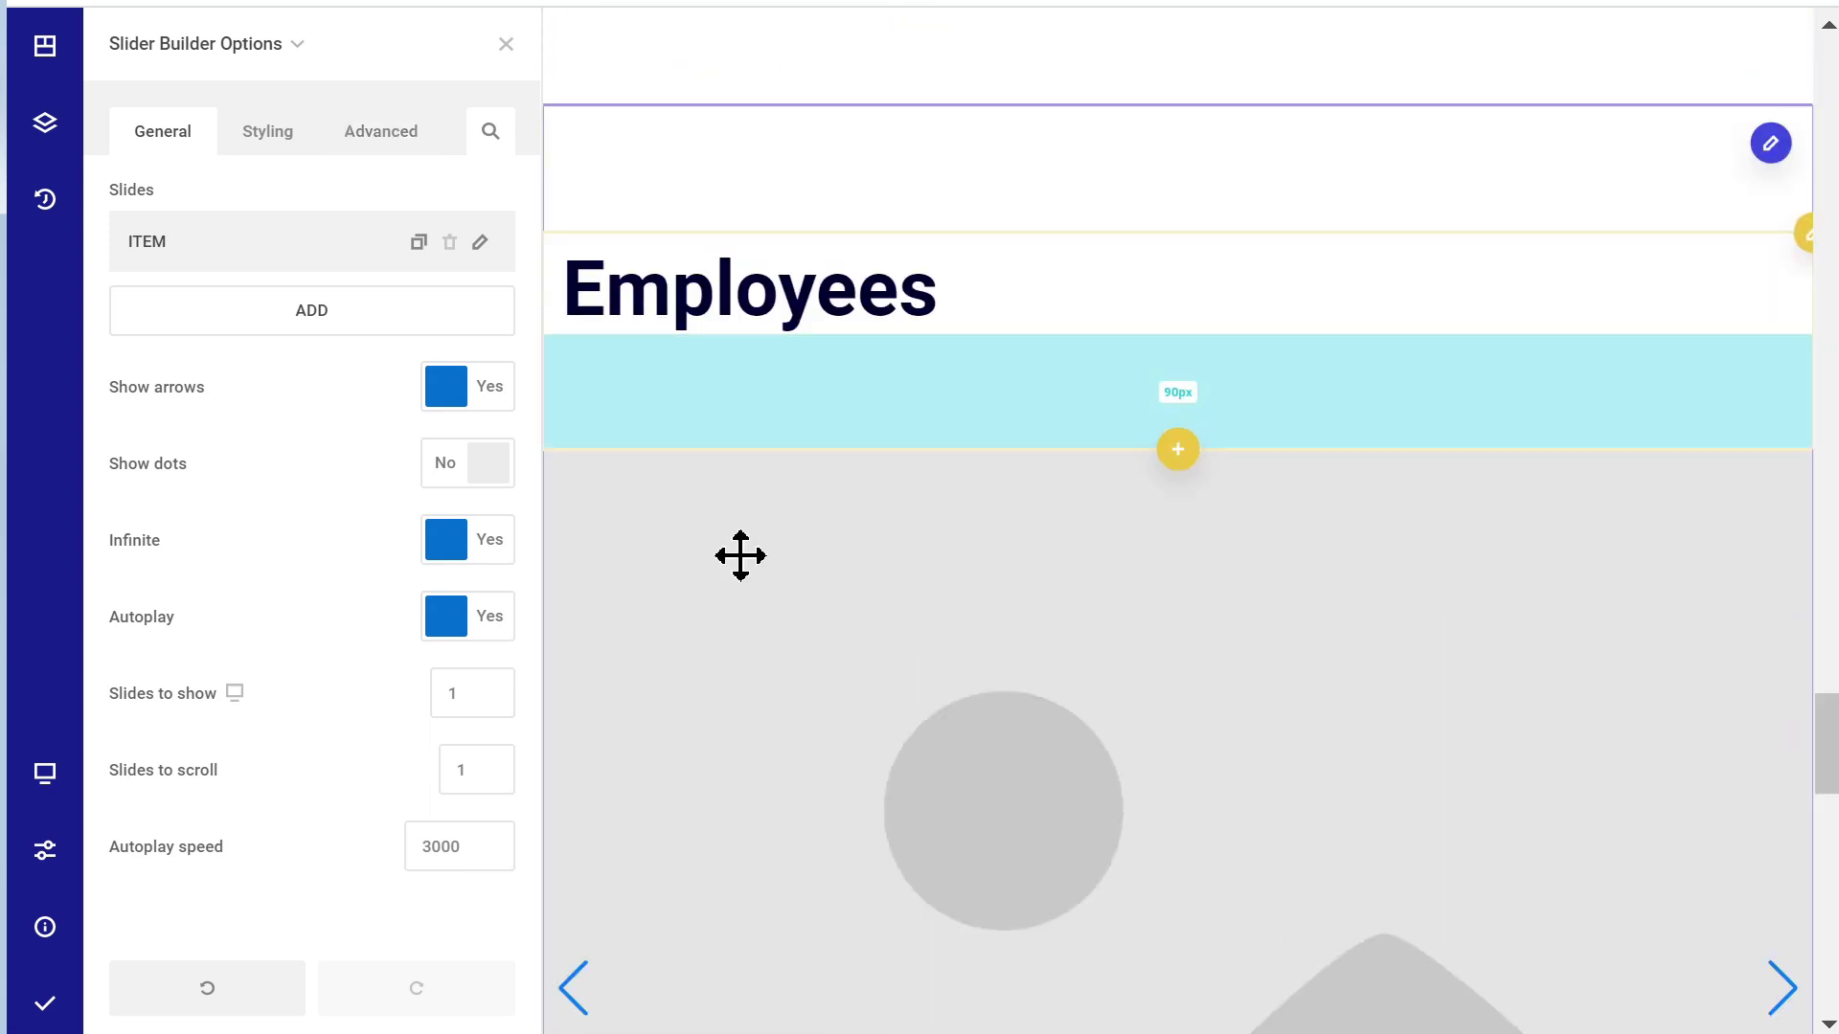
scroll(949, 649, down, 3)
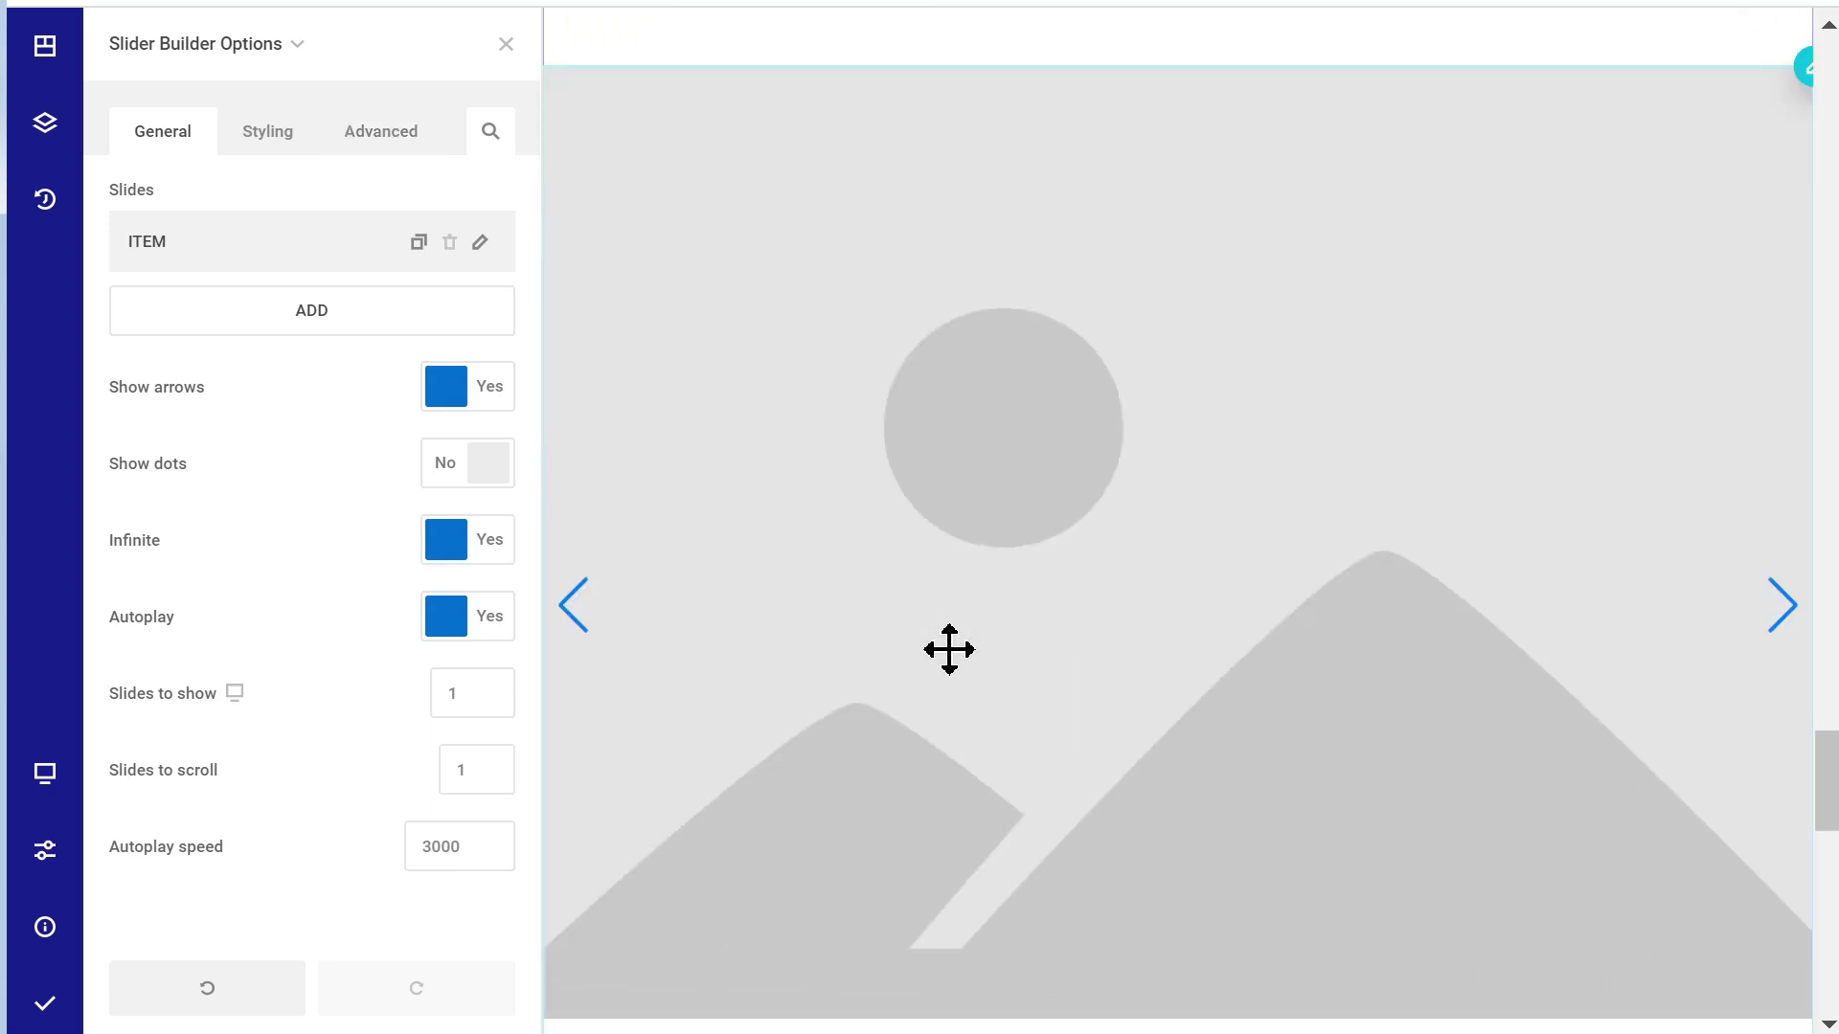
click(360, 139)
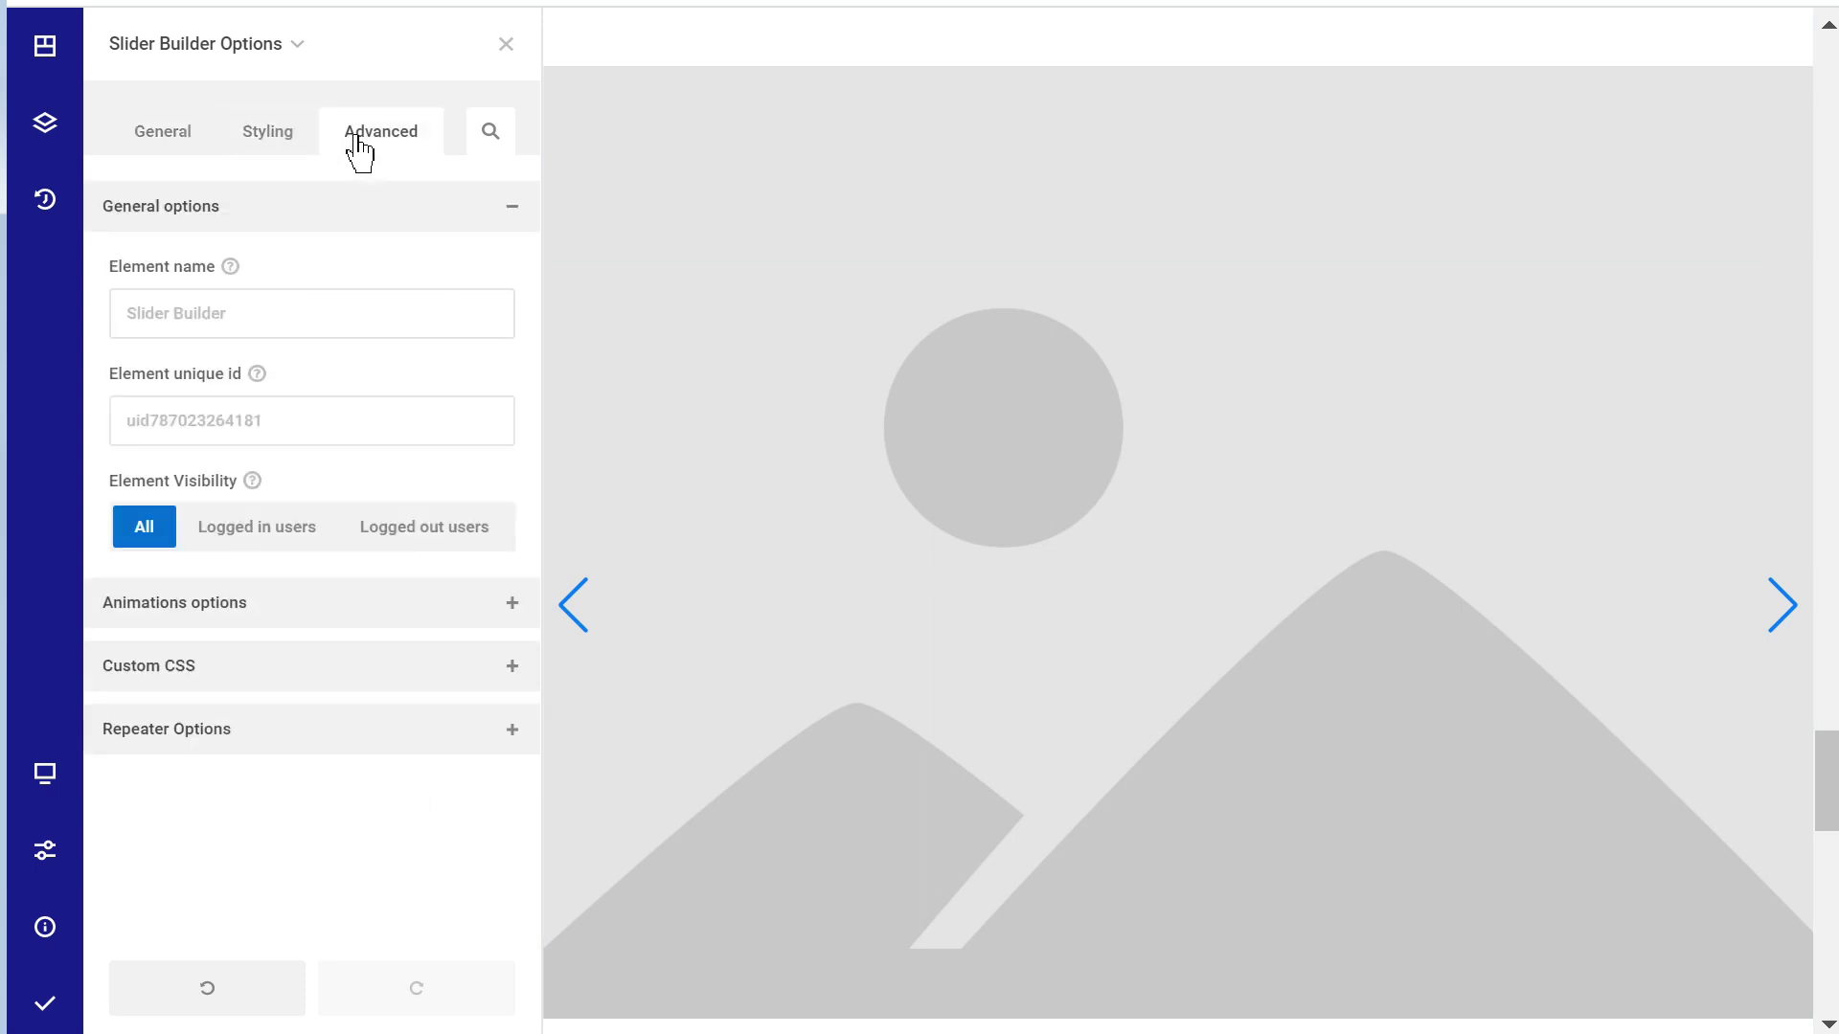
click(201, 75)
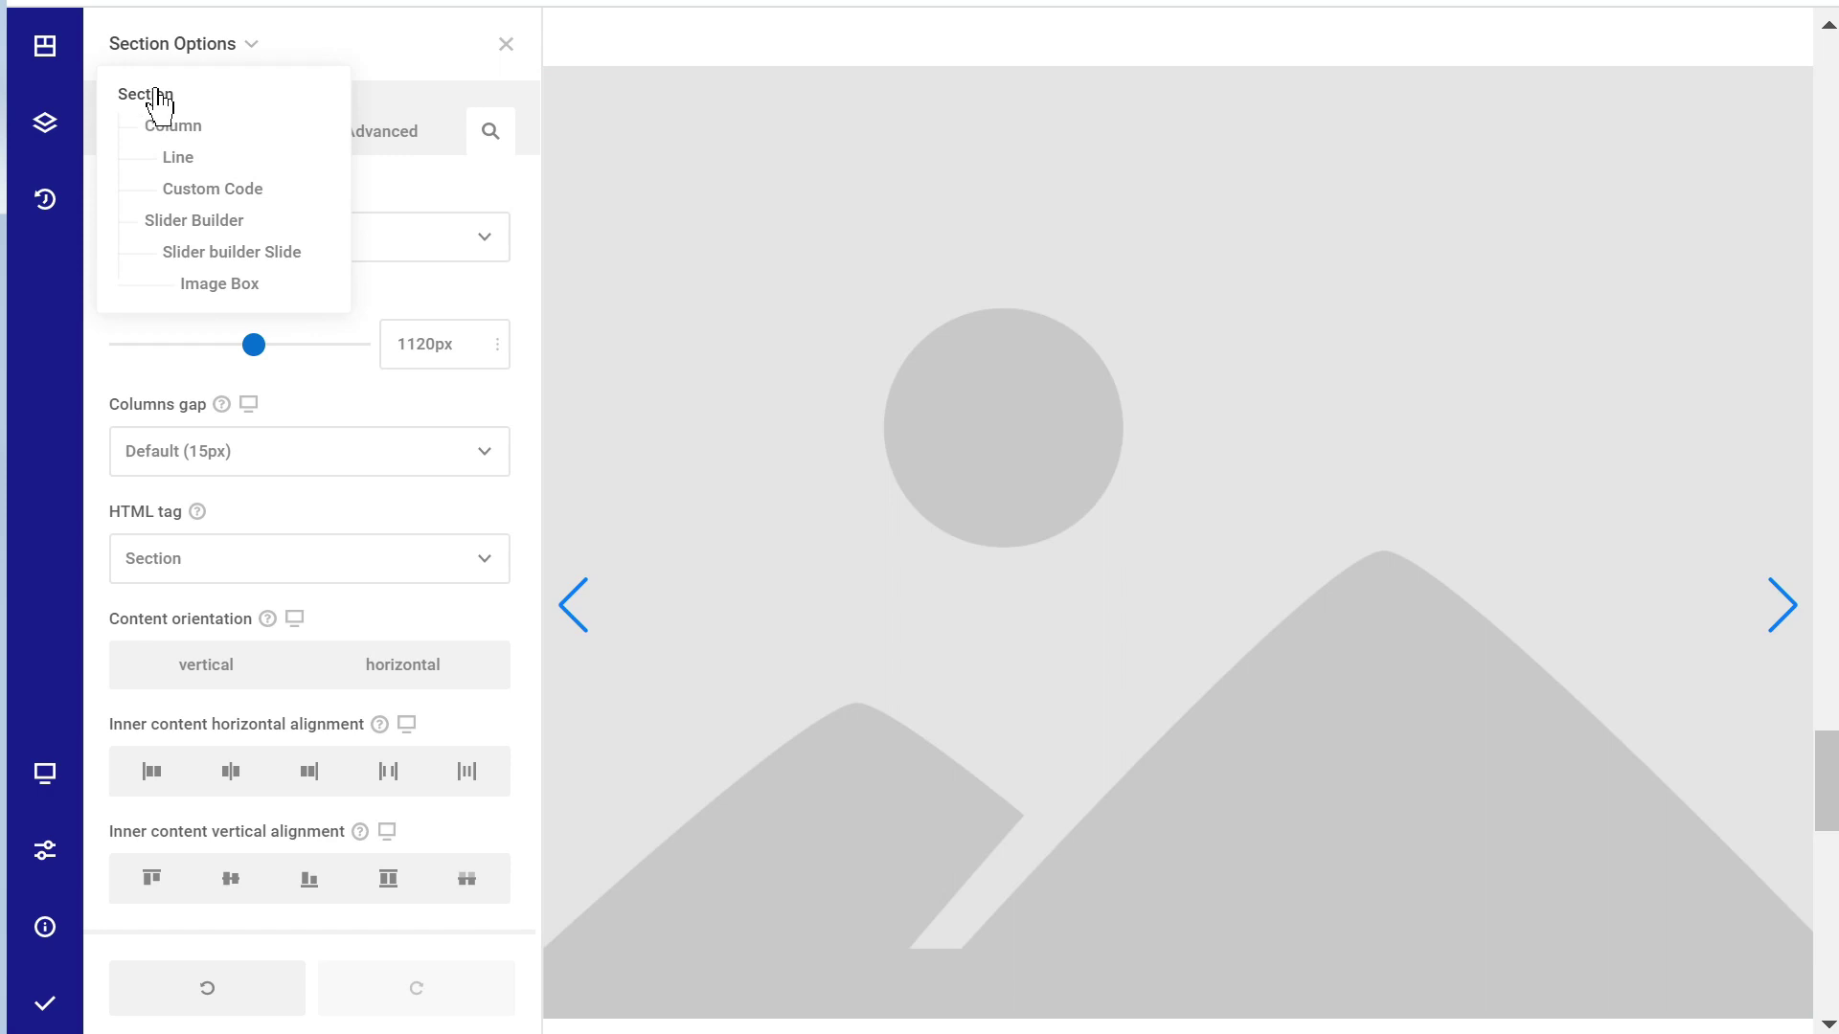
- Enable the repeater provider in the Slider Builder's repeater options
click(182, 222)
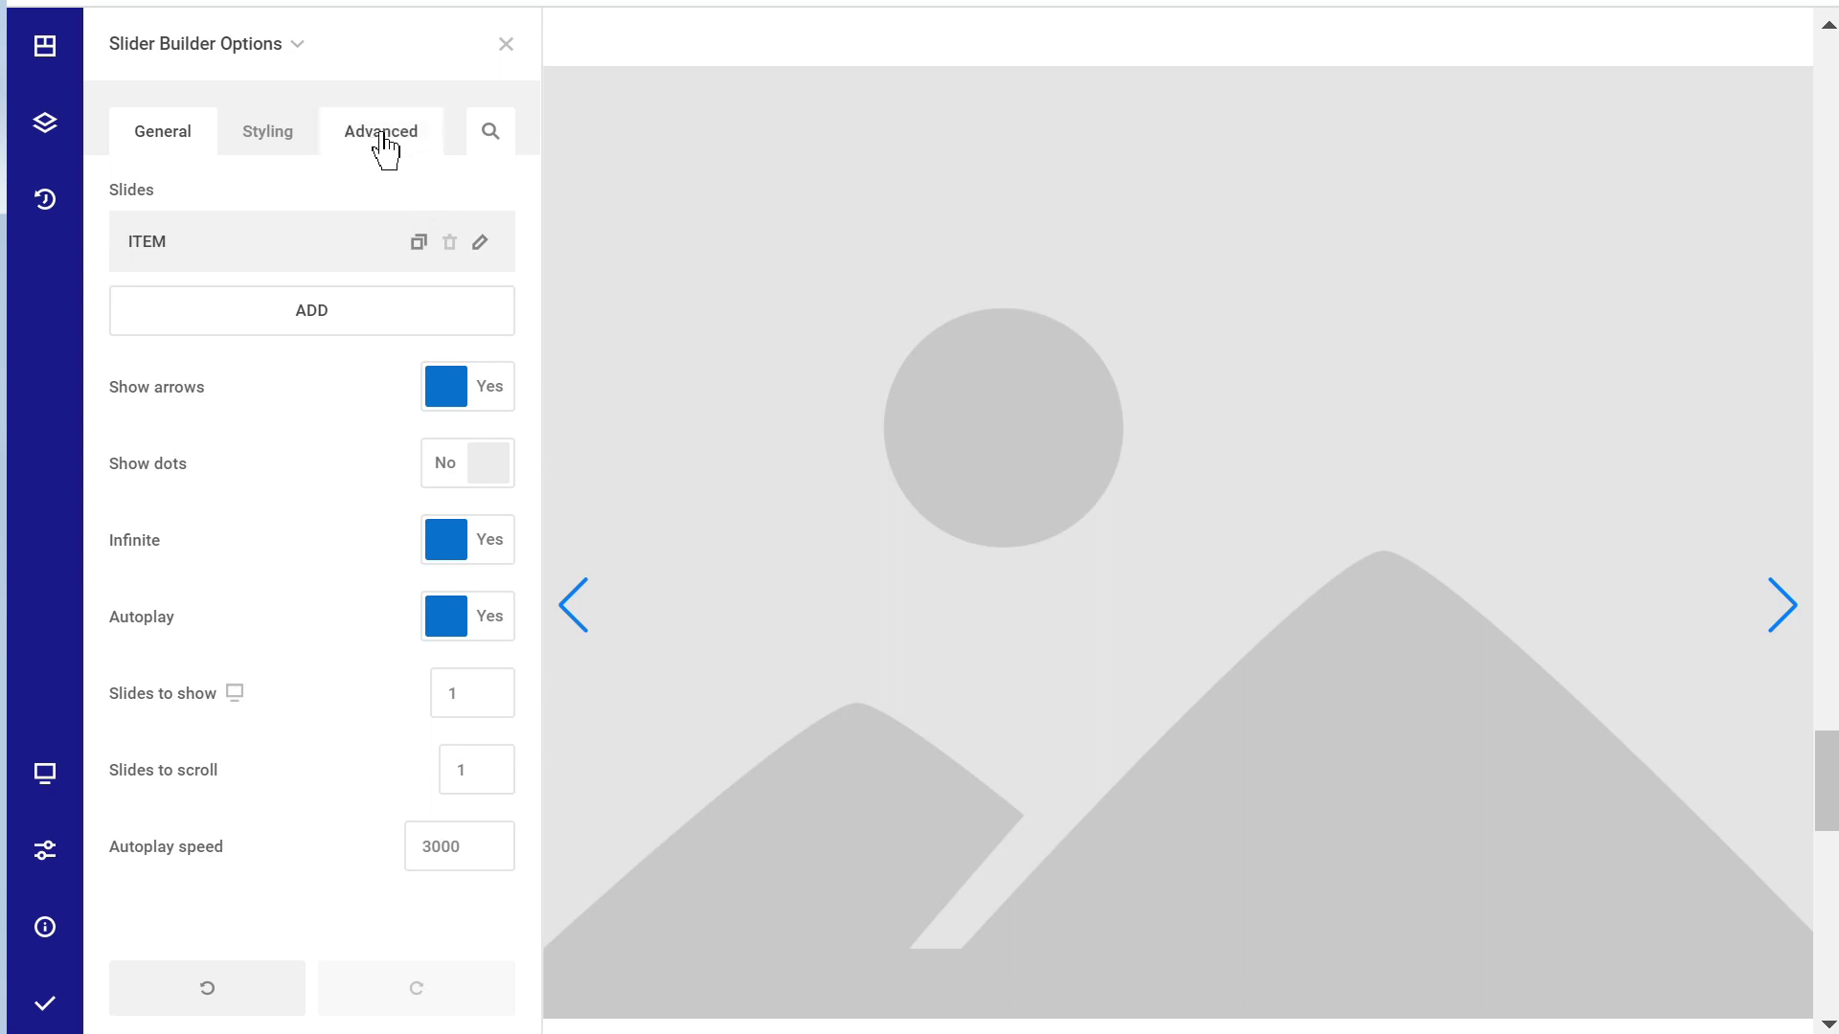
click(384, 149)
click(387, 742)
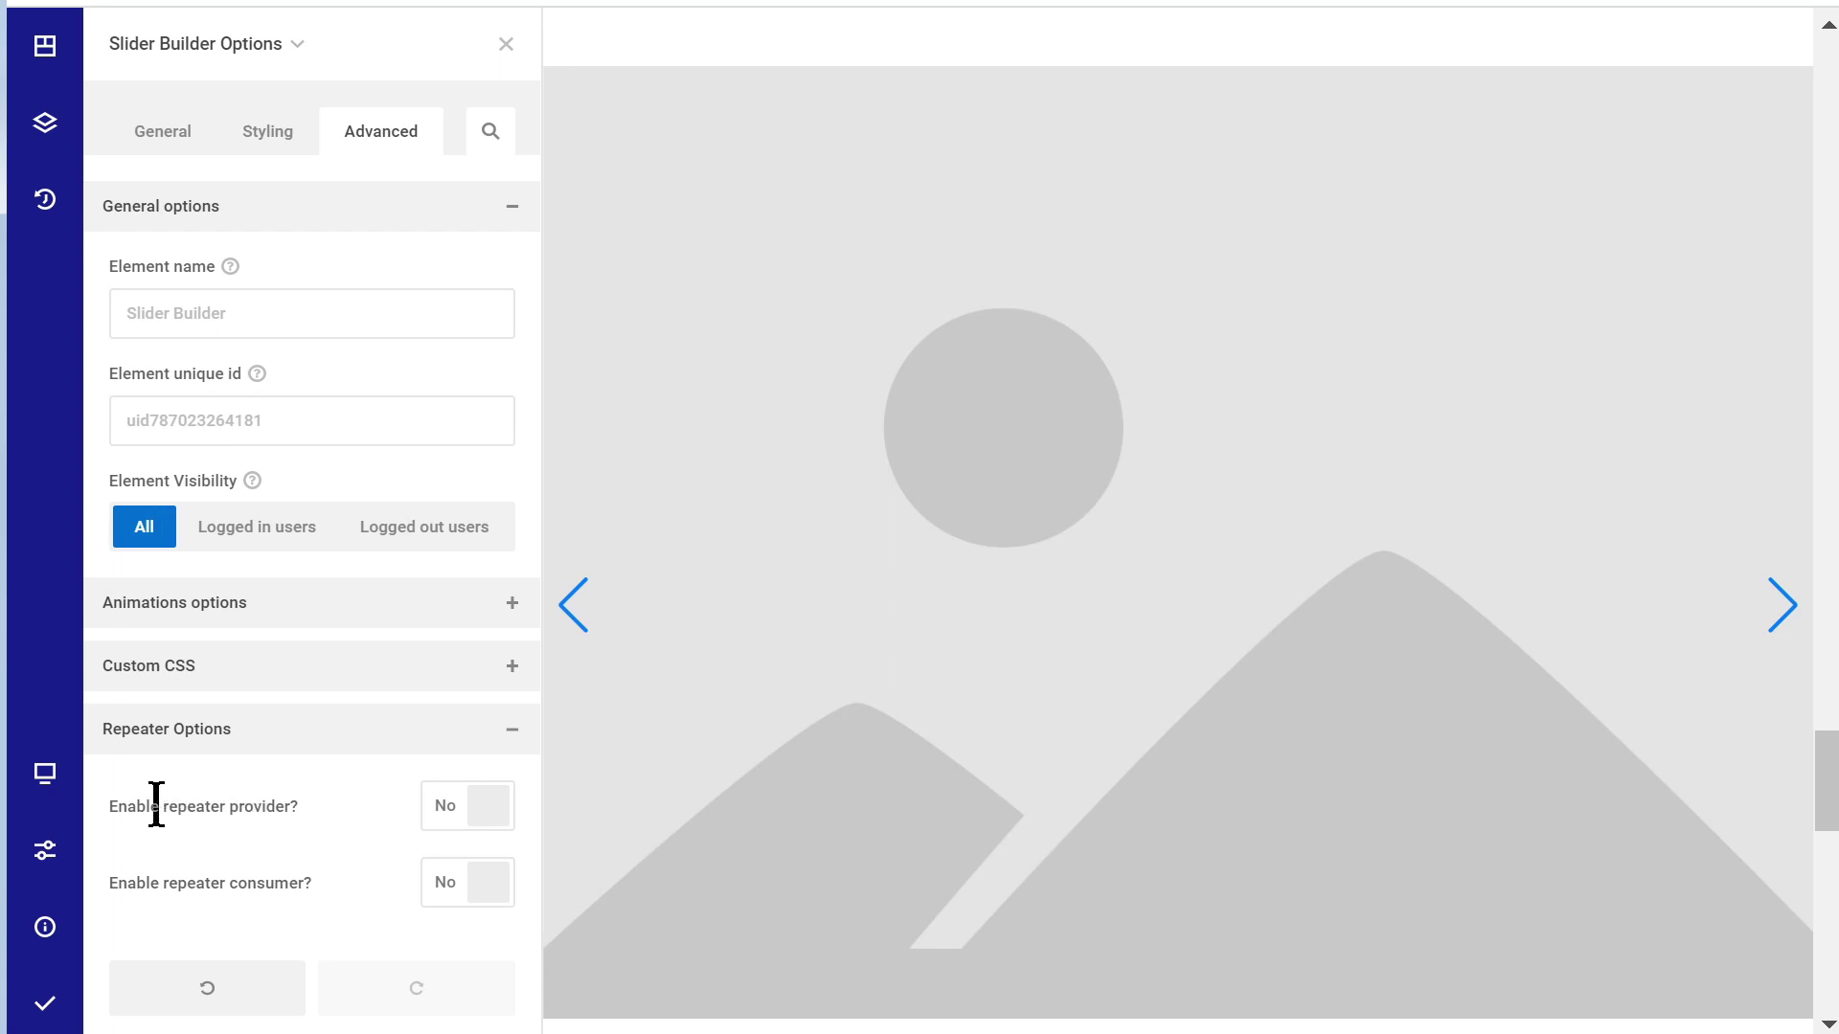
mouse_move(206, 46)
click(453, 816)
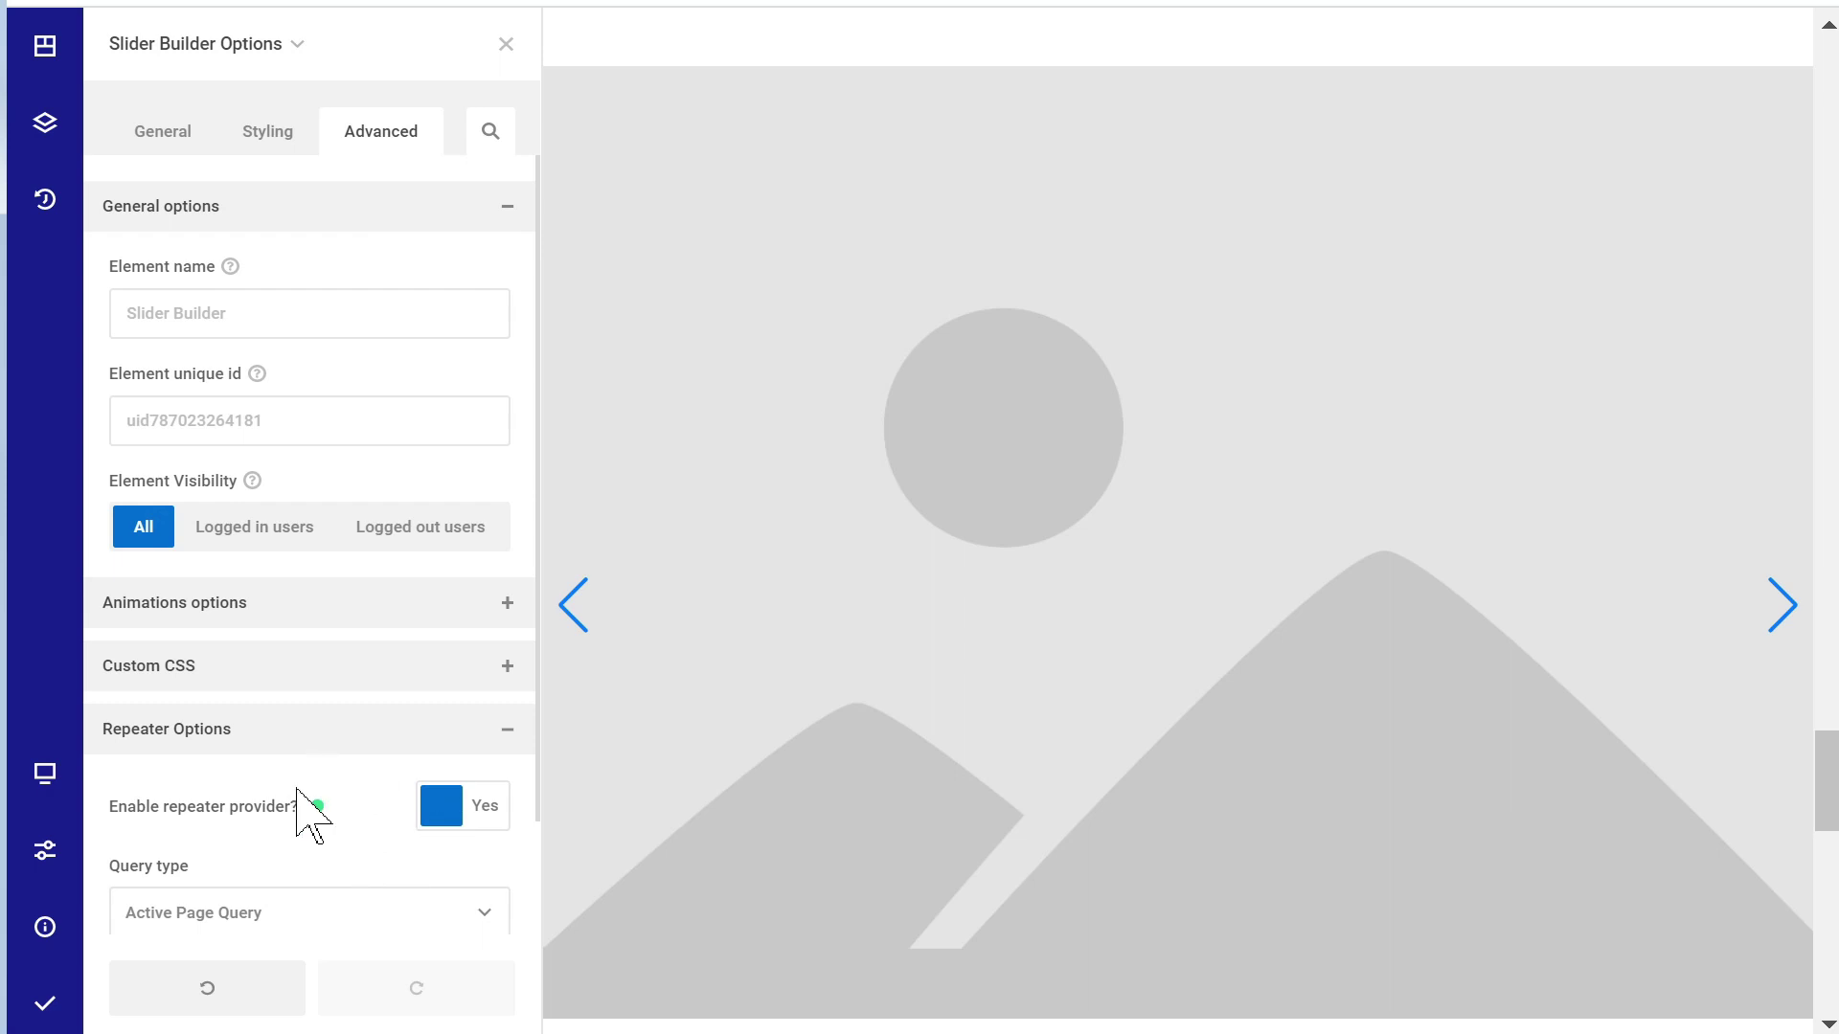
click(441, 812)
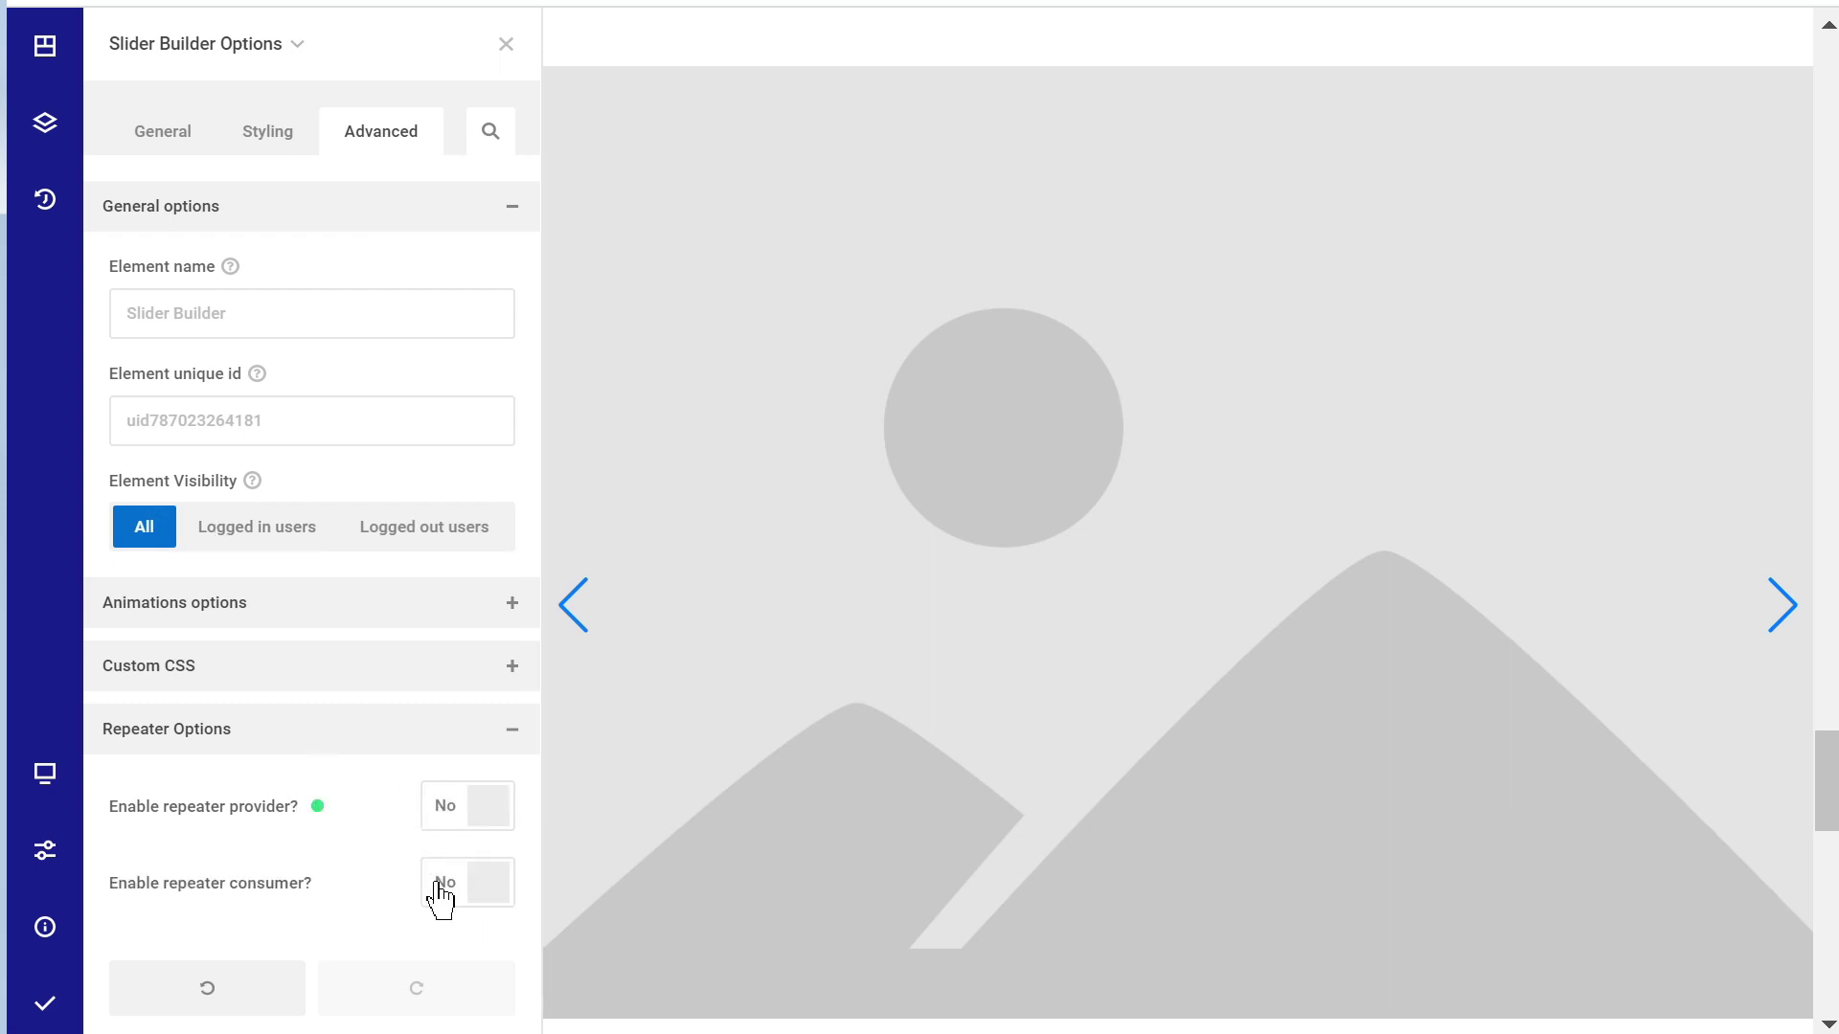
click(447, 816)
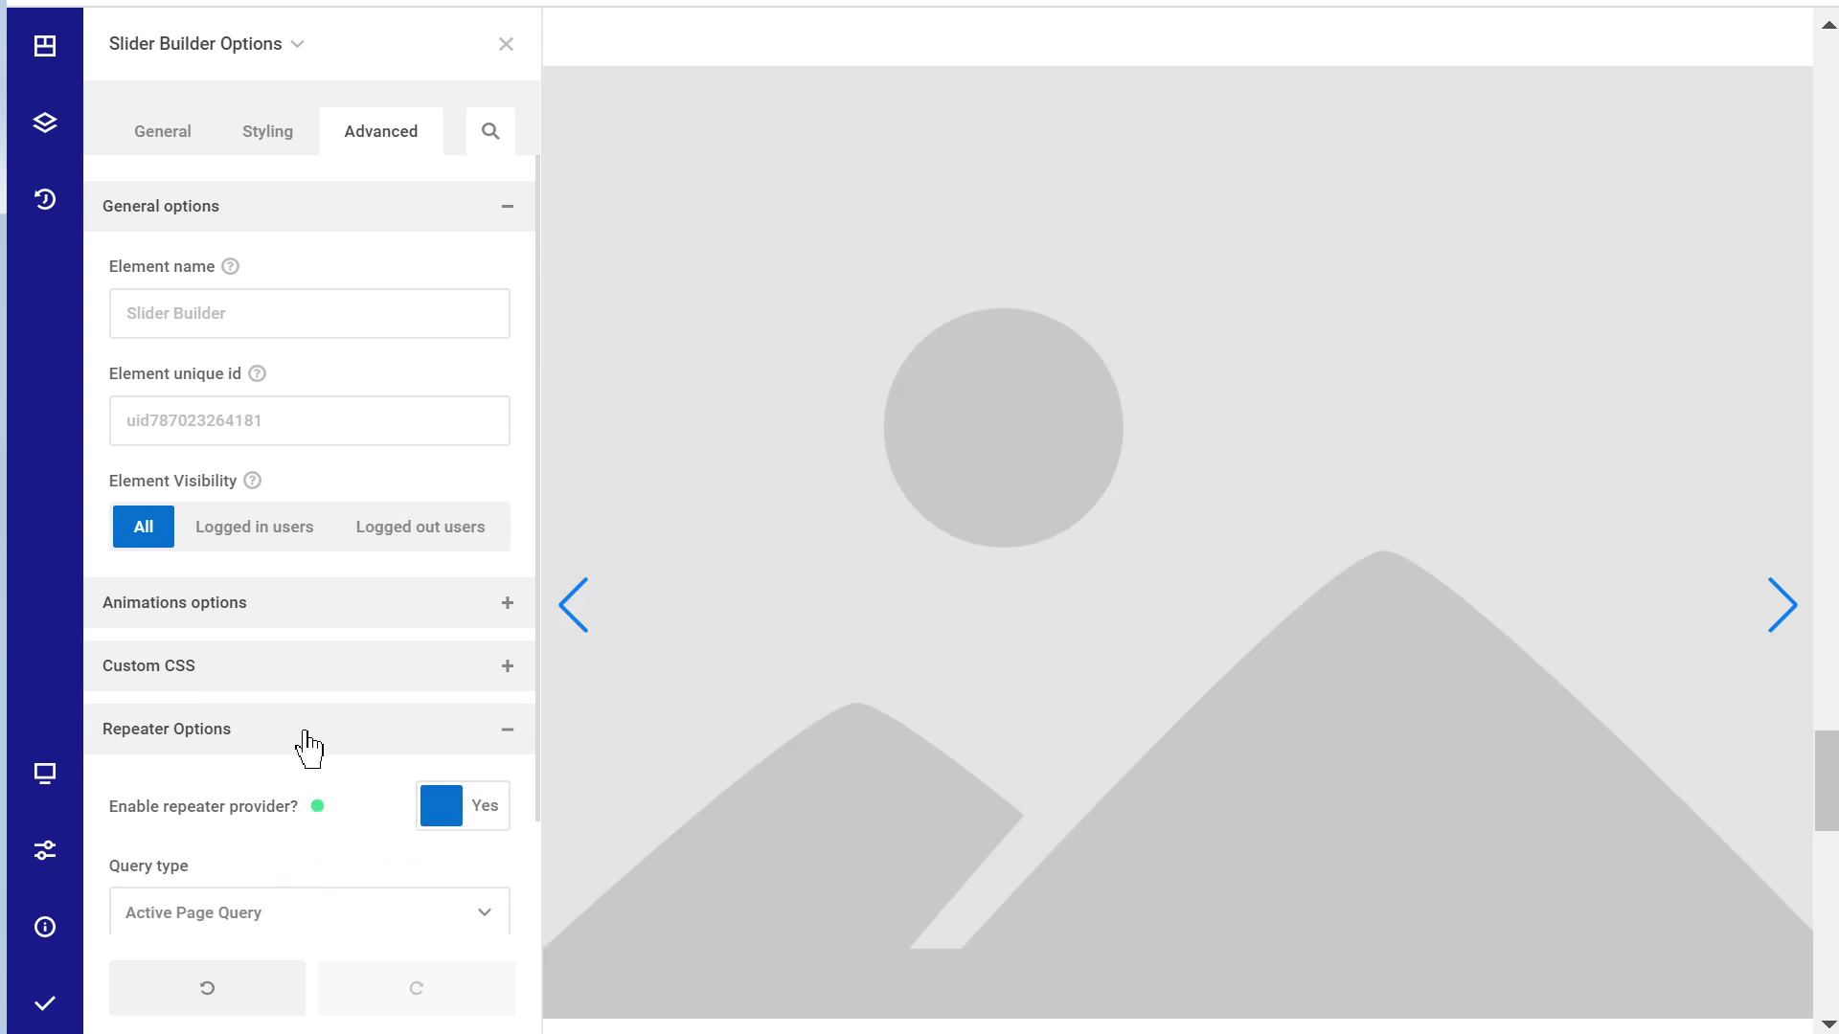
- Set the query type of the Slider Builder's repeater provider to "Query builder"
scroll(329, 842, down, 1)
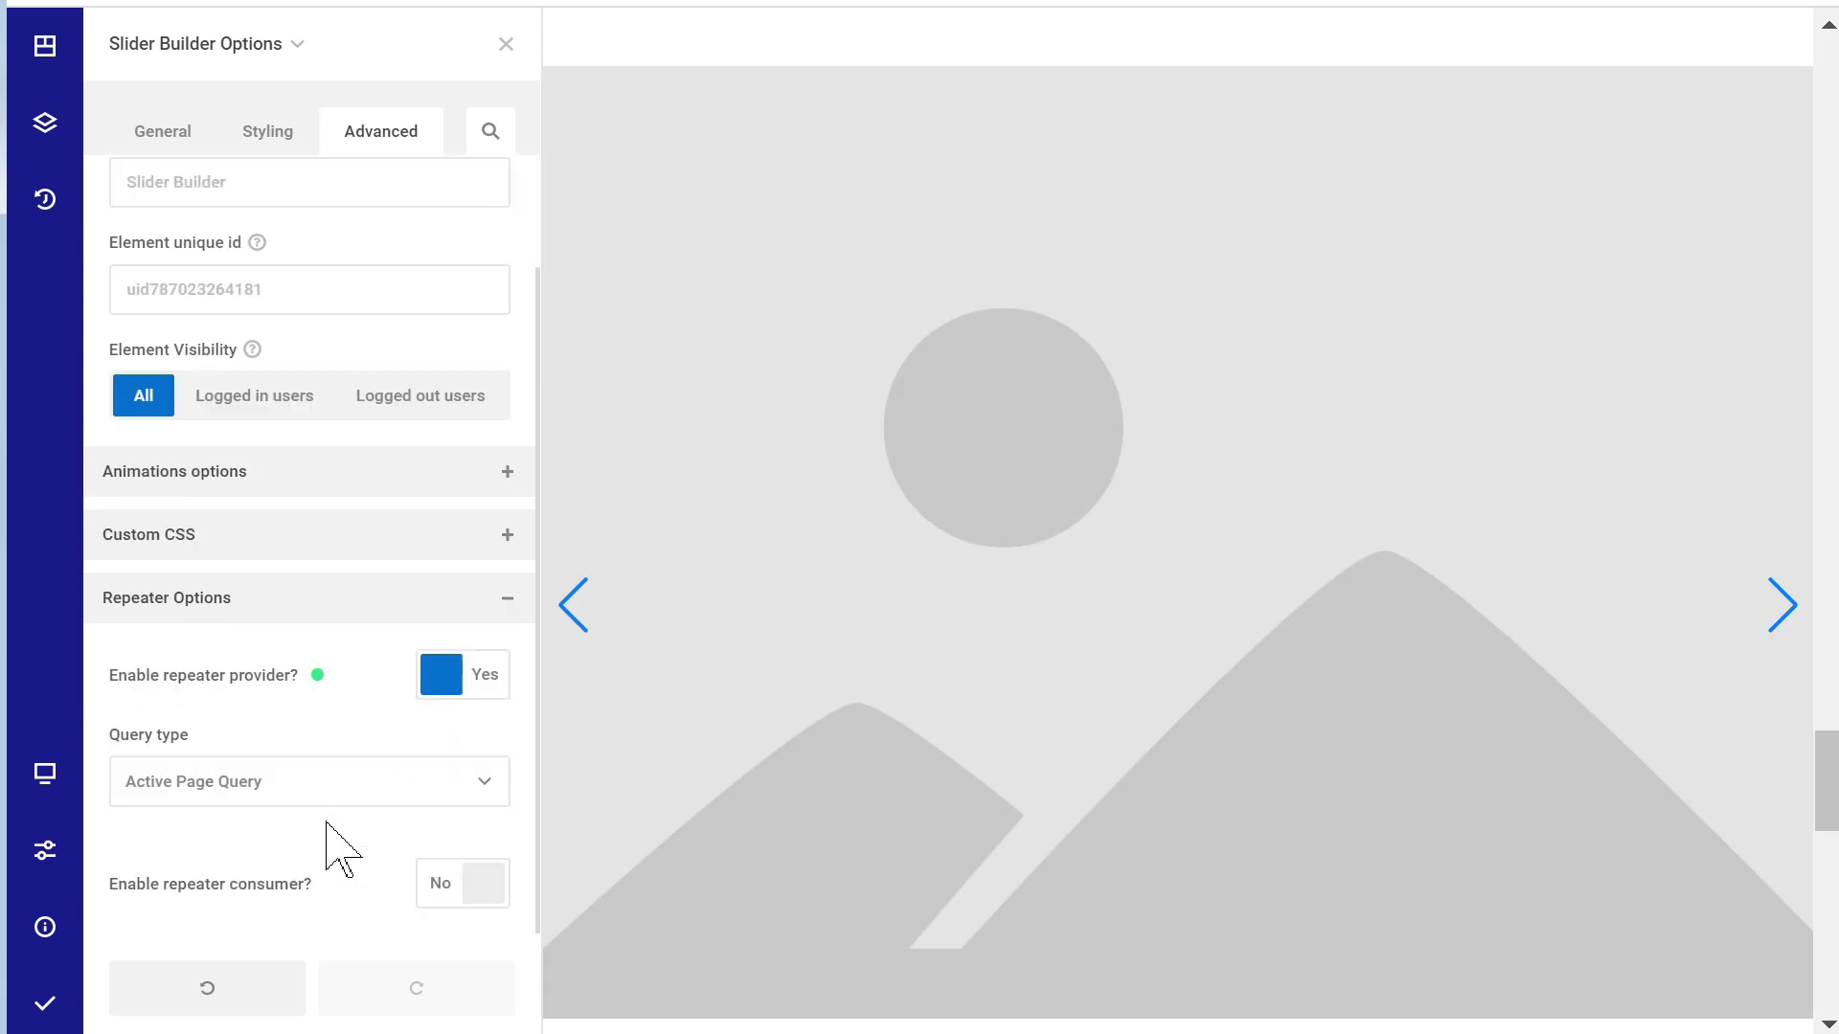
click(318, 792)
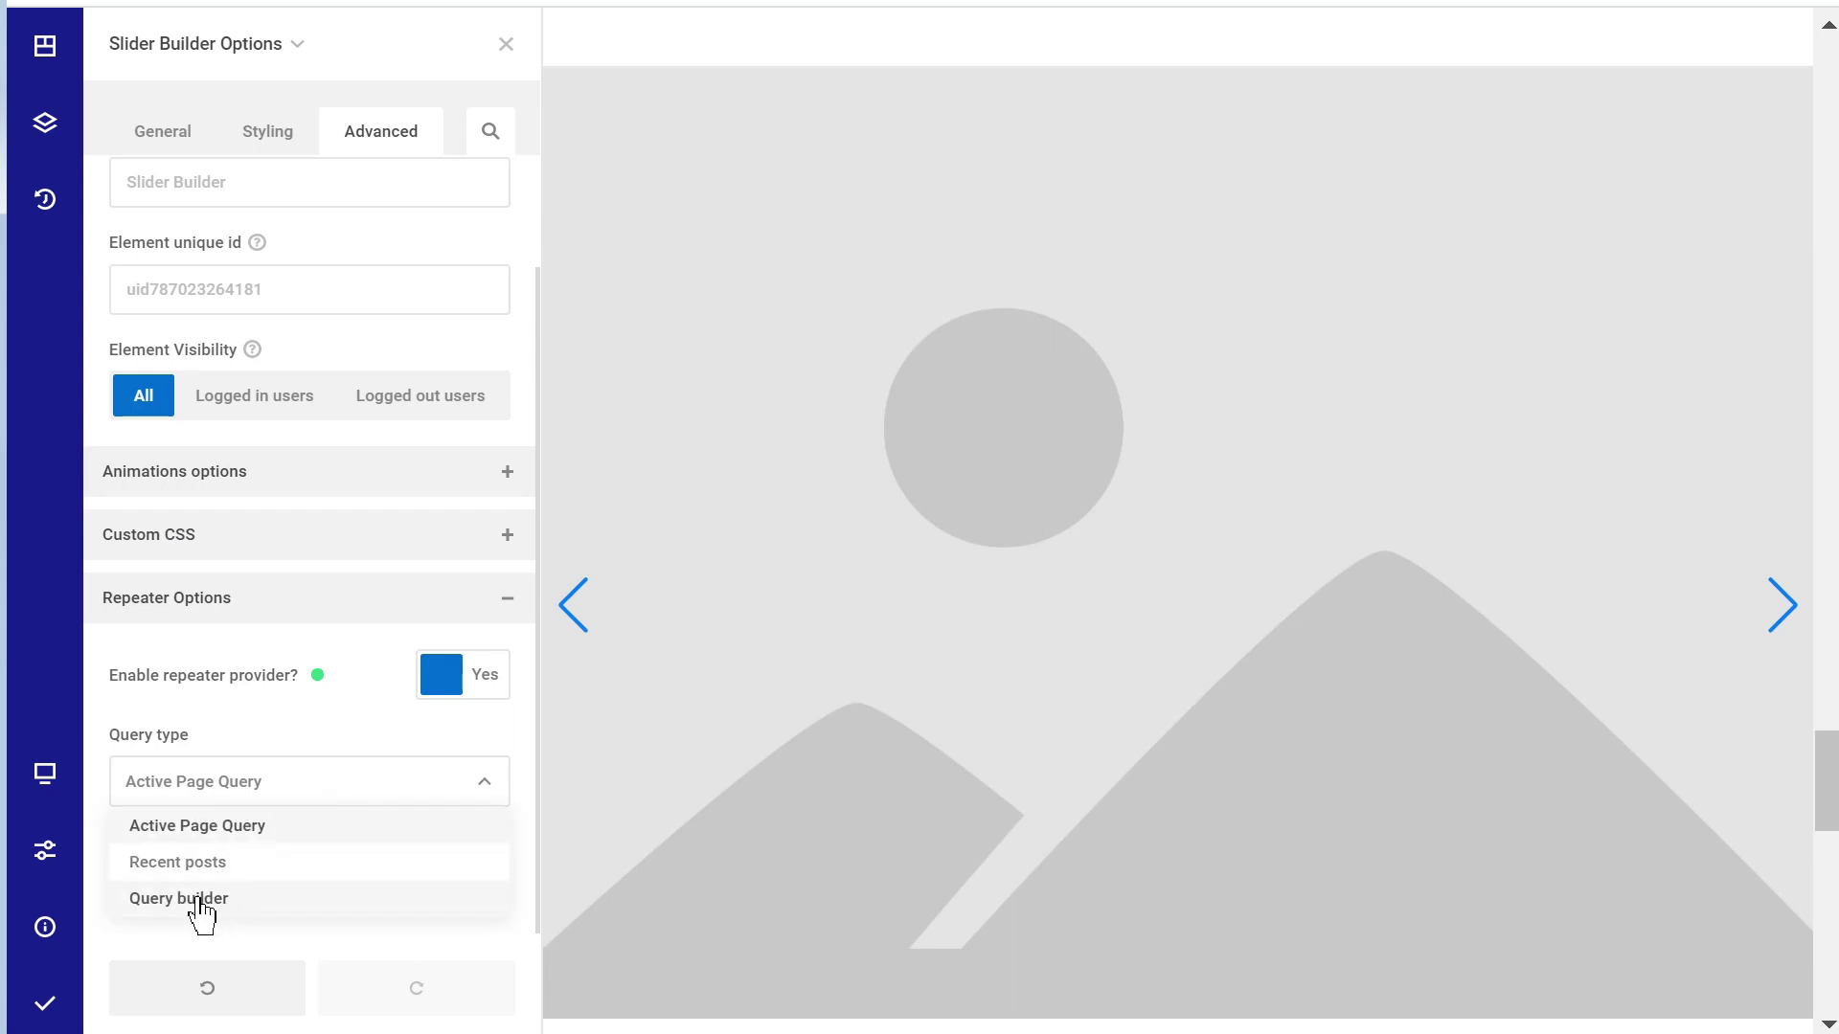
click(252, 900)
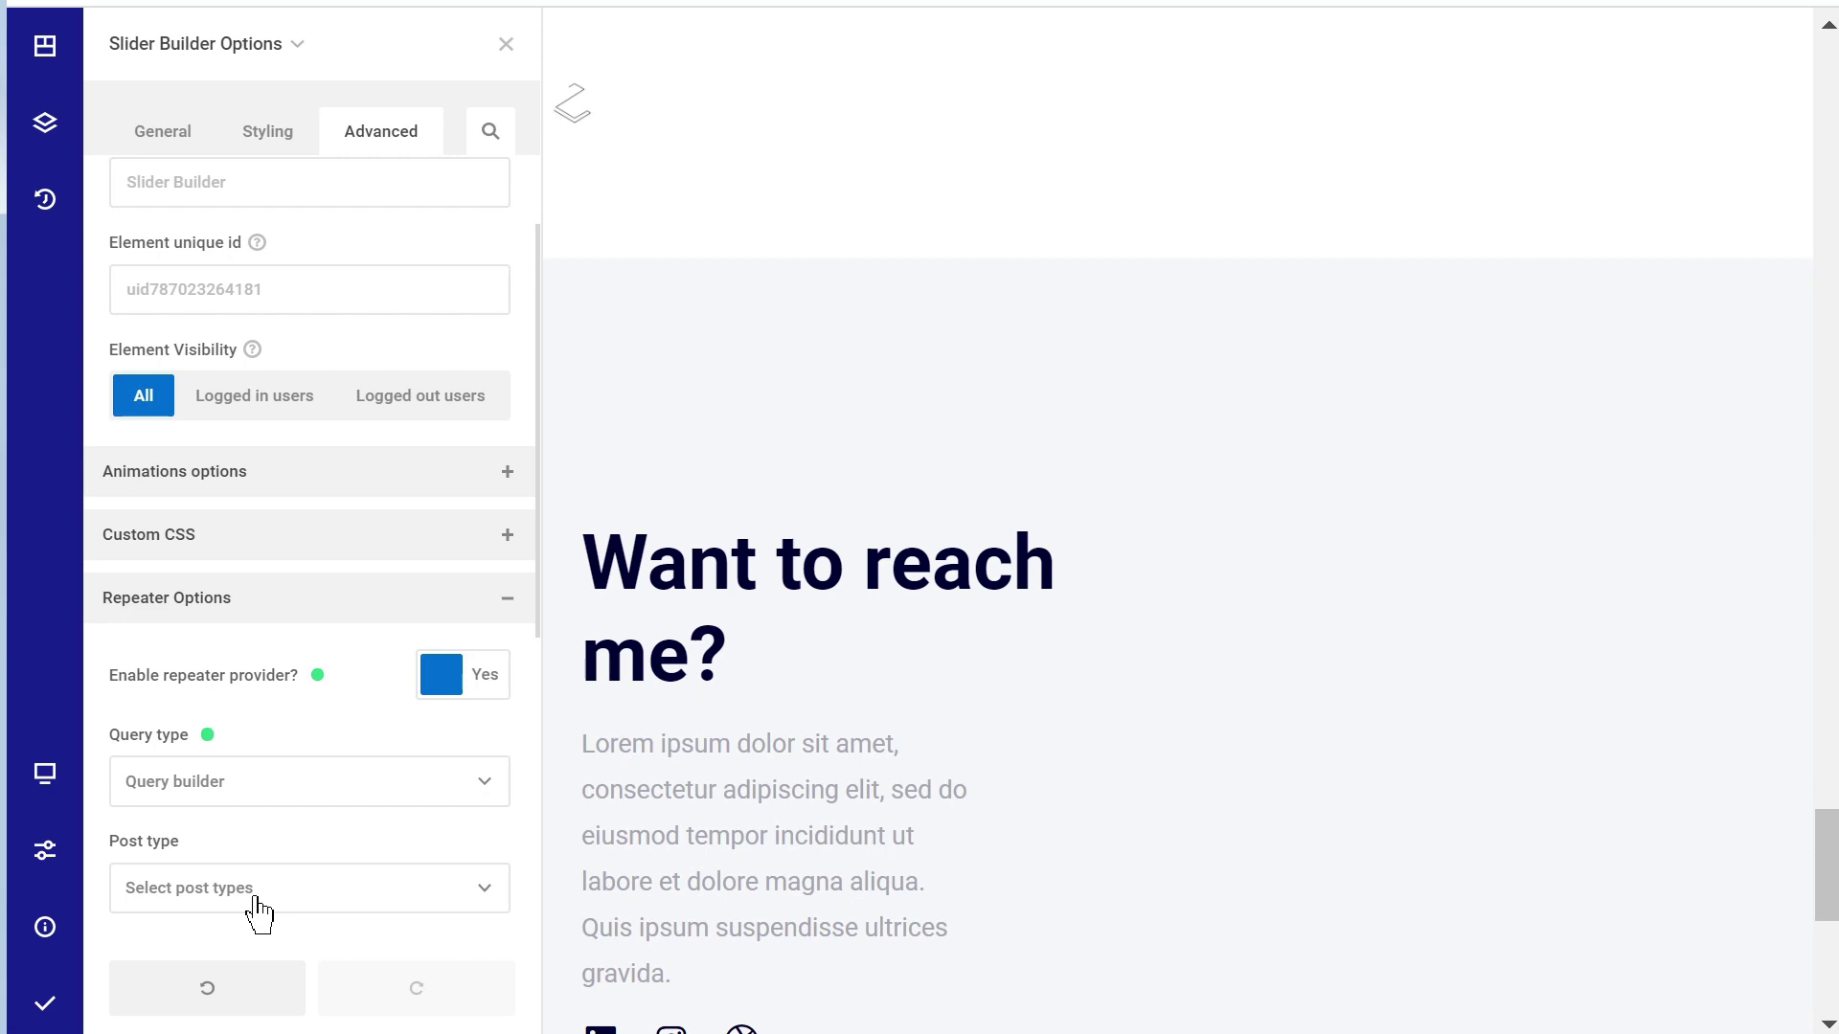
scroll(316, 819, down, 2)
scroll(303, 825, down, 2)
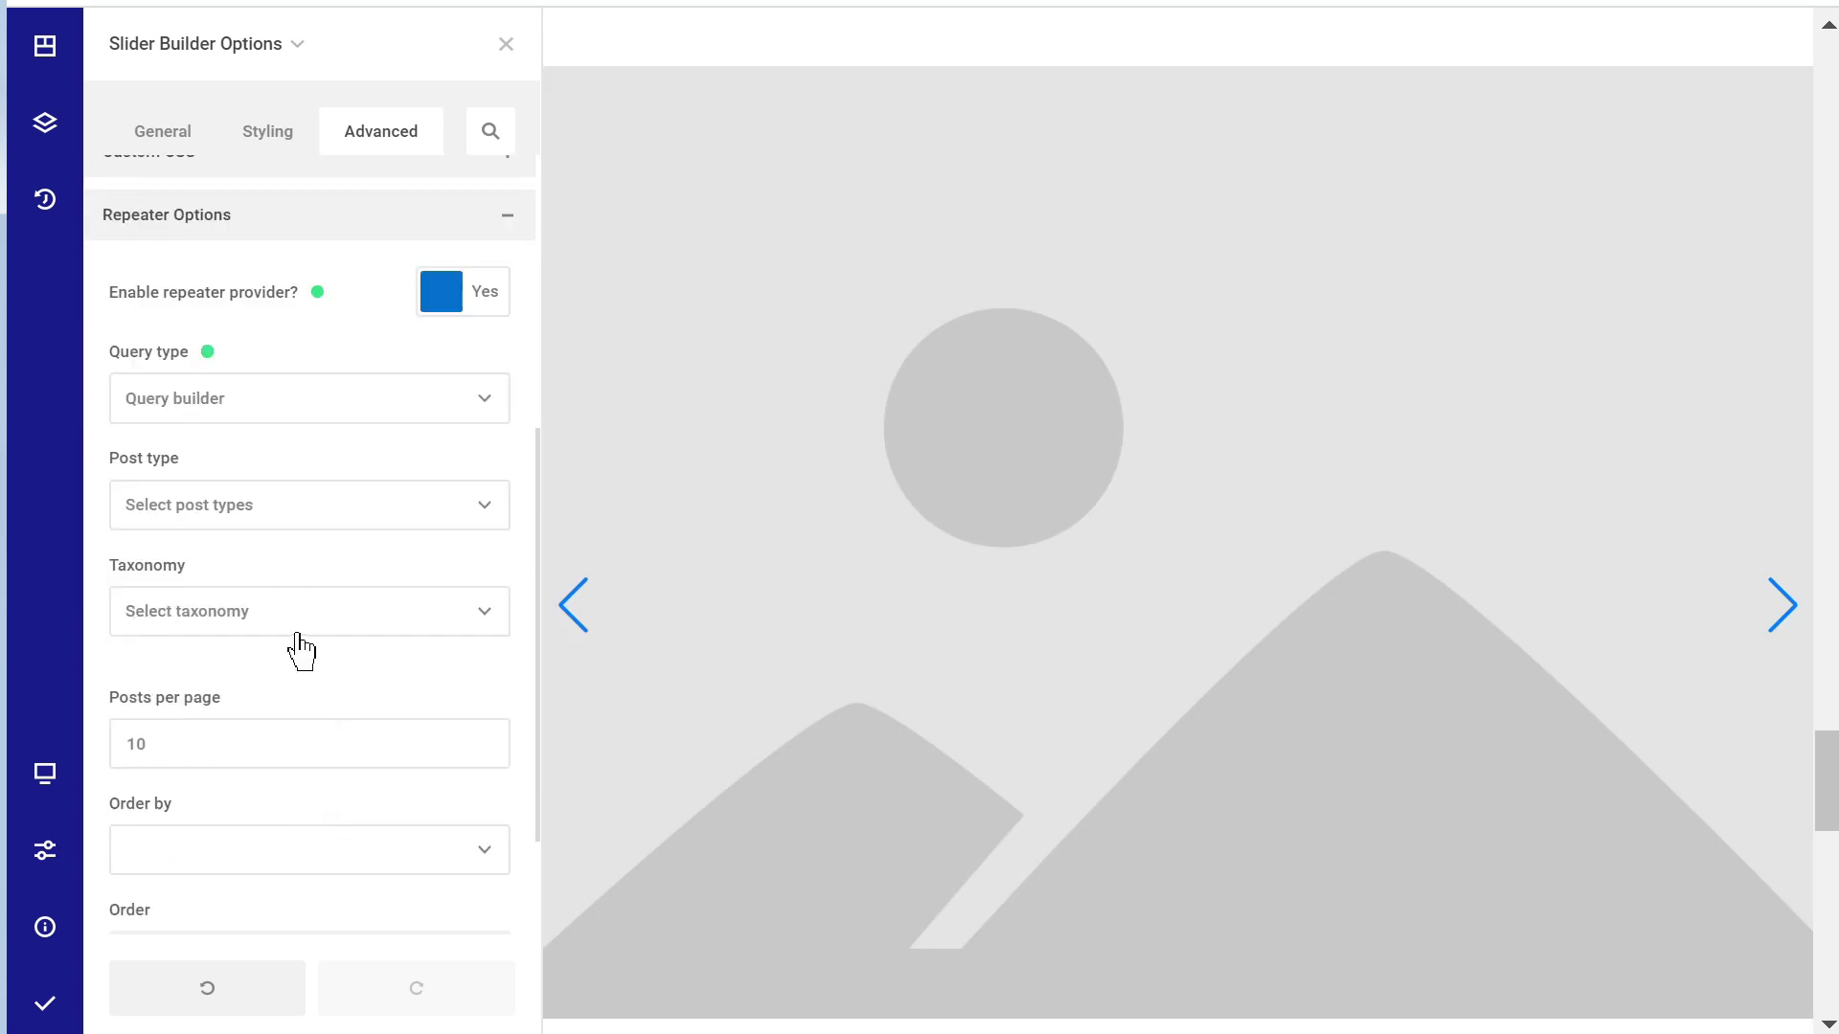
- Set the post type of the Slider Builder's repeater query to Employees
click(302, 522)
click(208, 751)
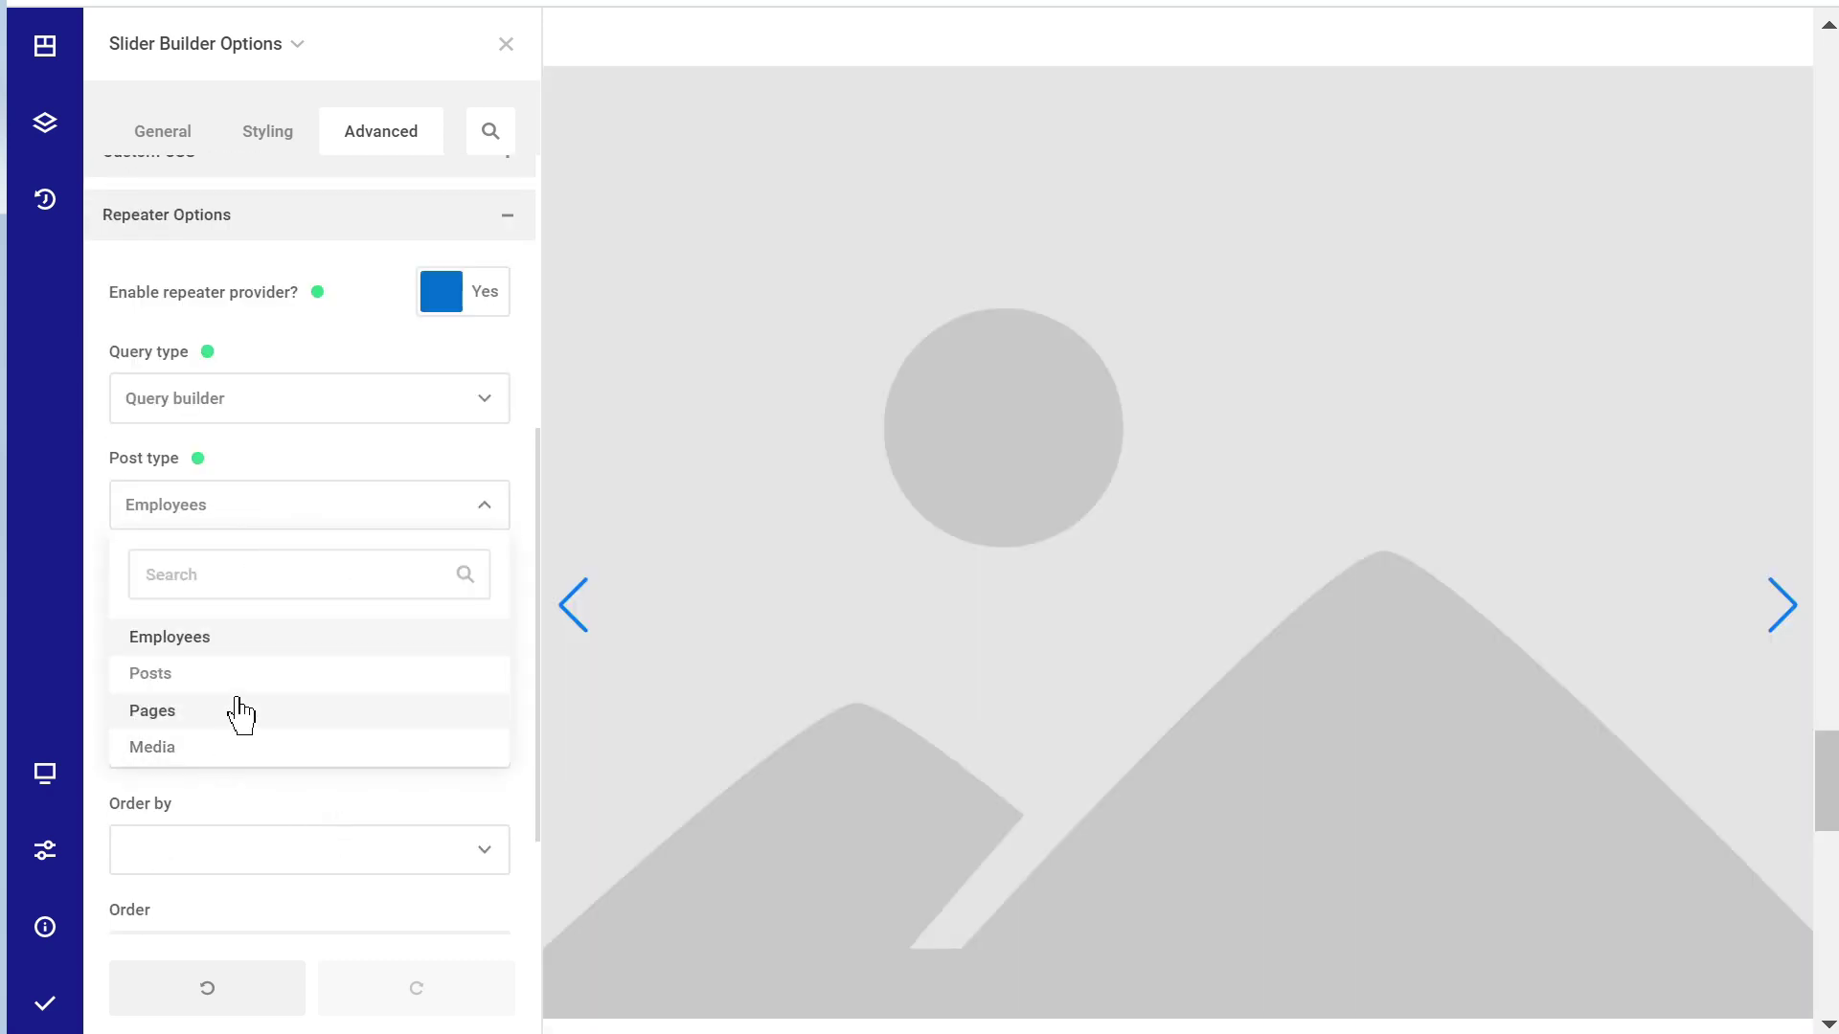
click(292, 488)
- Examine the remaining repeater settings of the Slider Builder, including taxonomy, posts per page, order and repeater consumer
click(302, 633)
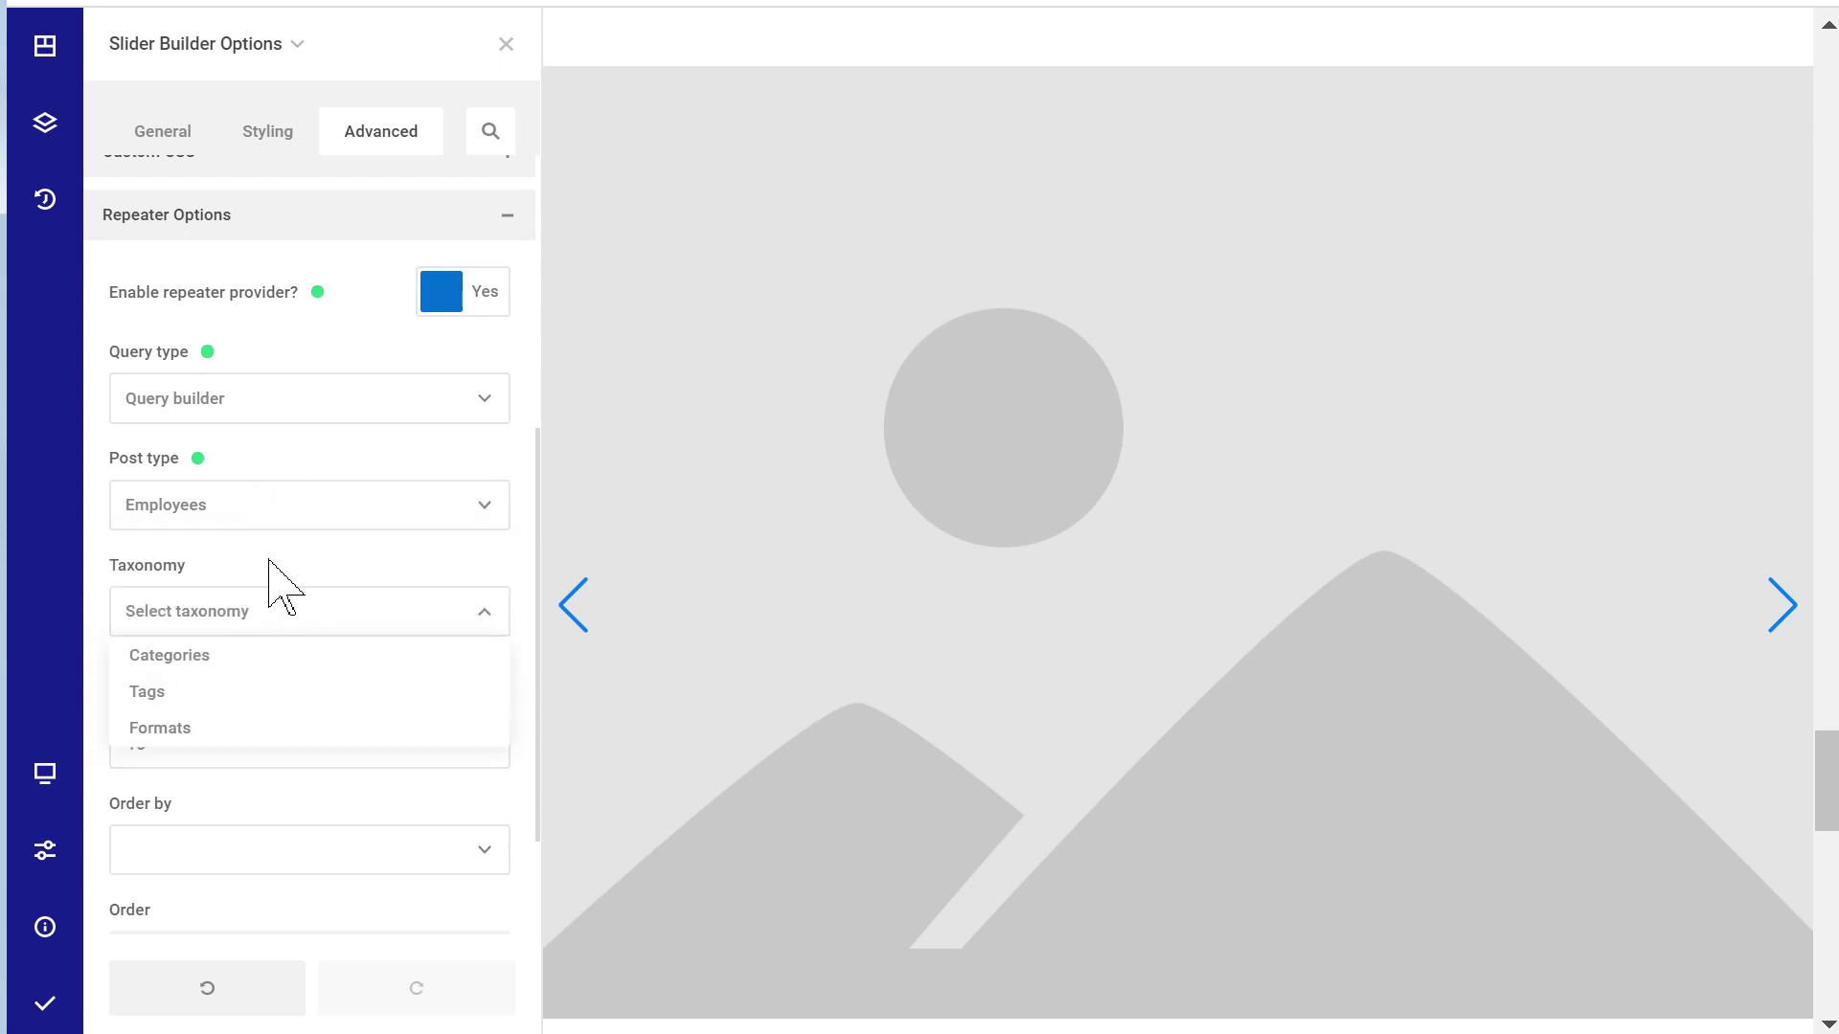
click(285, 606)
scroll(268, 641, down, 2)
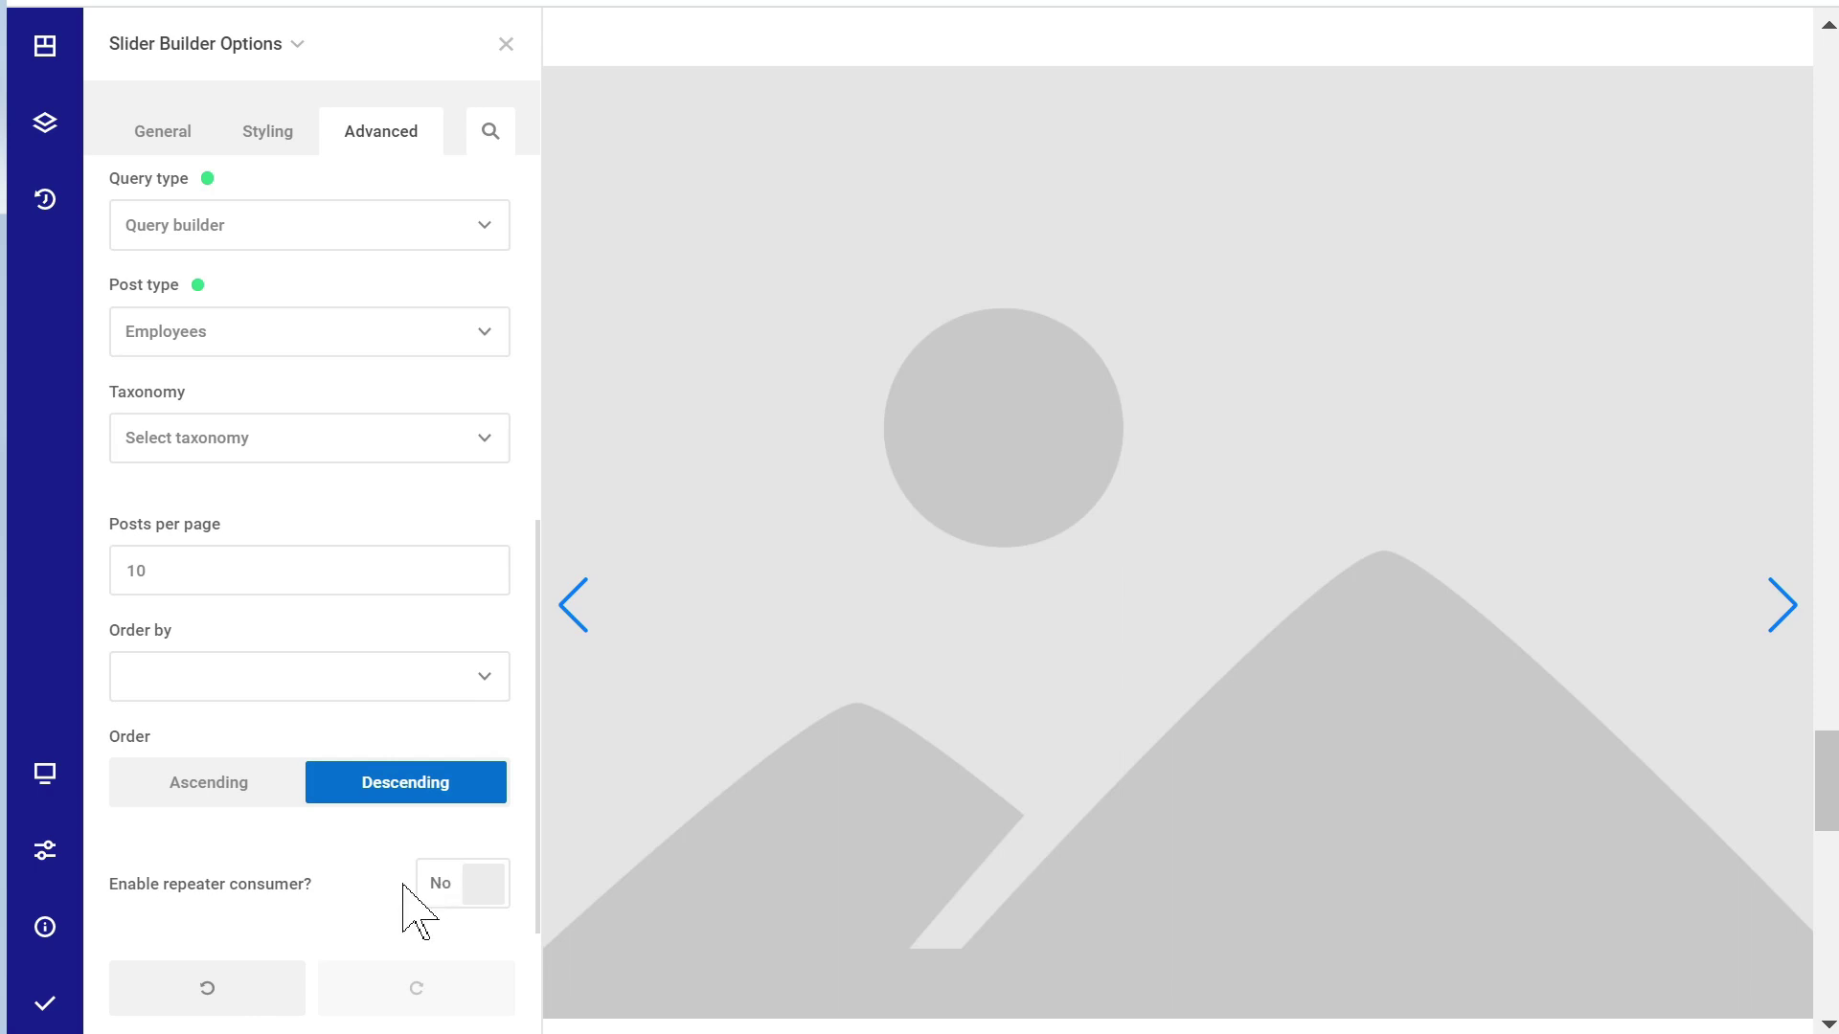
scroll(359, 886, up, 3)
scroll(357, 875, up, 3)
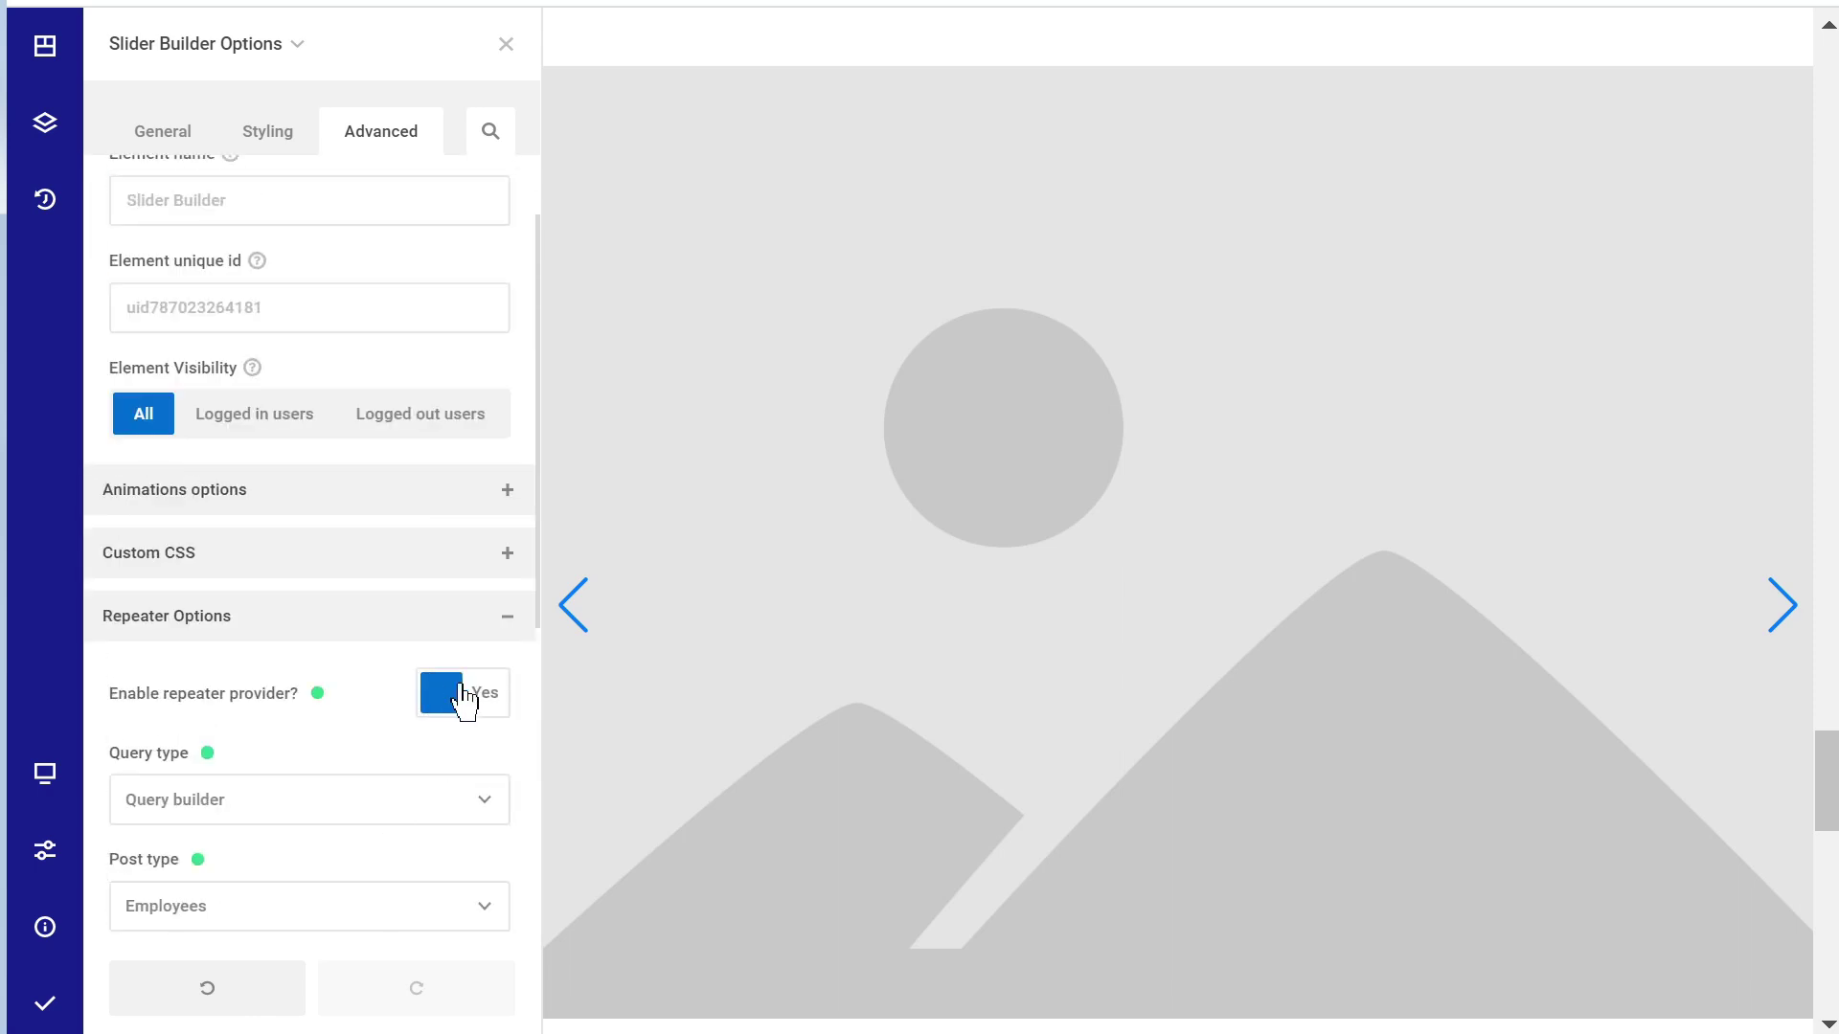
scroll(458, 704, down, 6)
scroll(469, 728, up, 4)
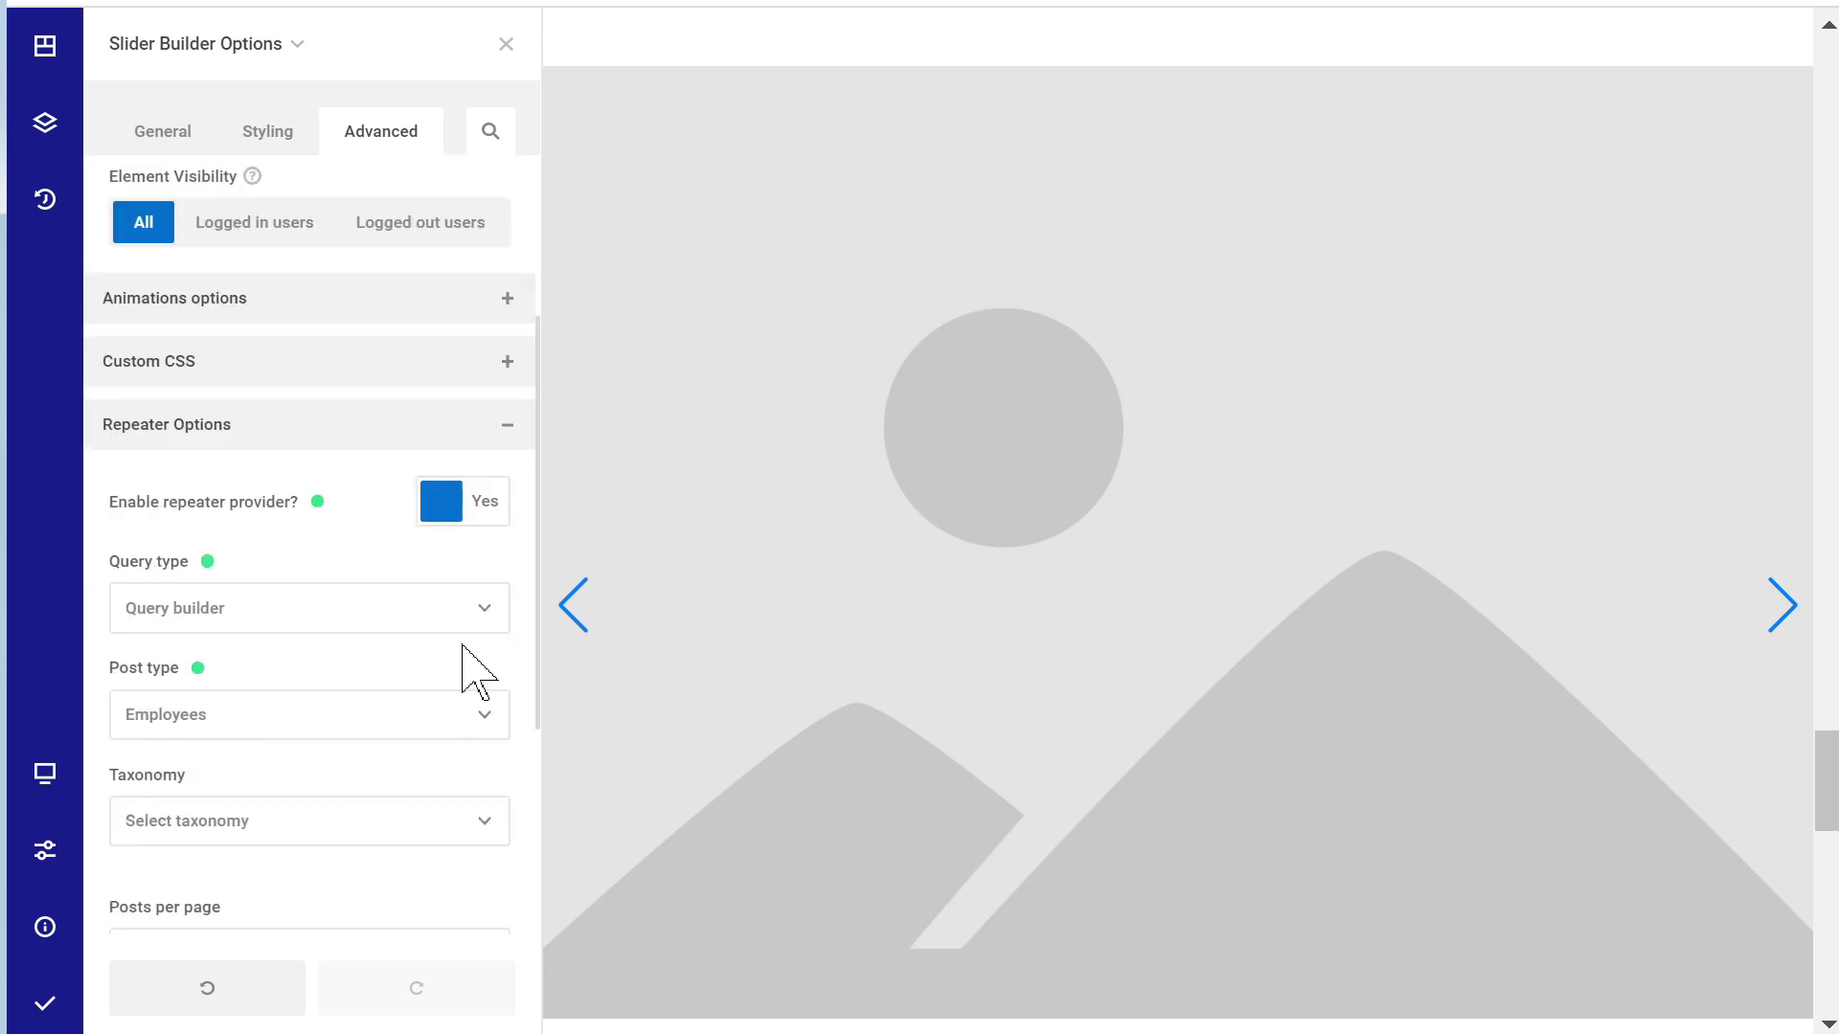
scroll(303, 508, down, 4)
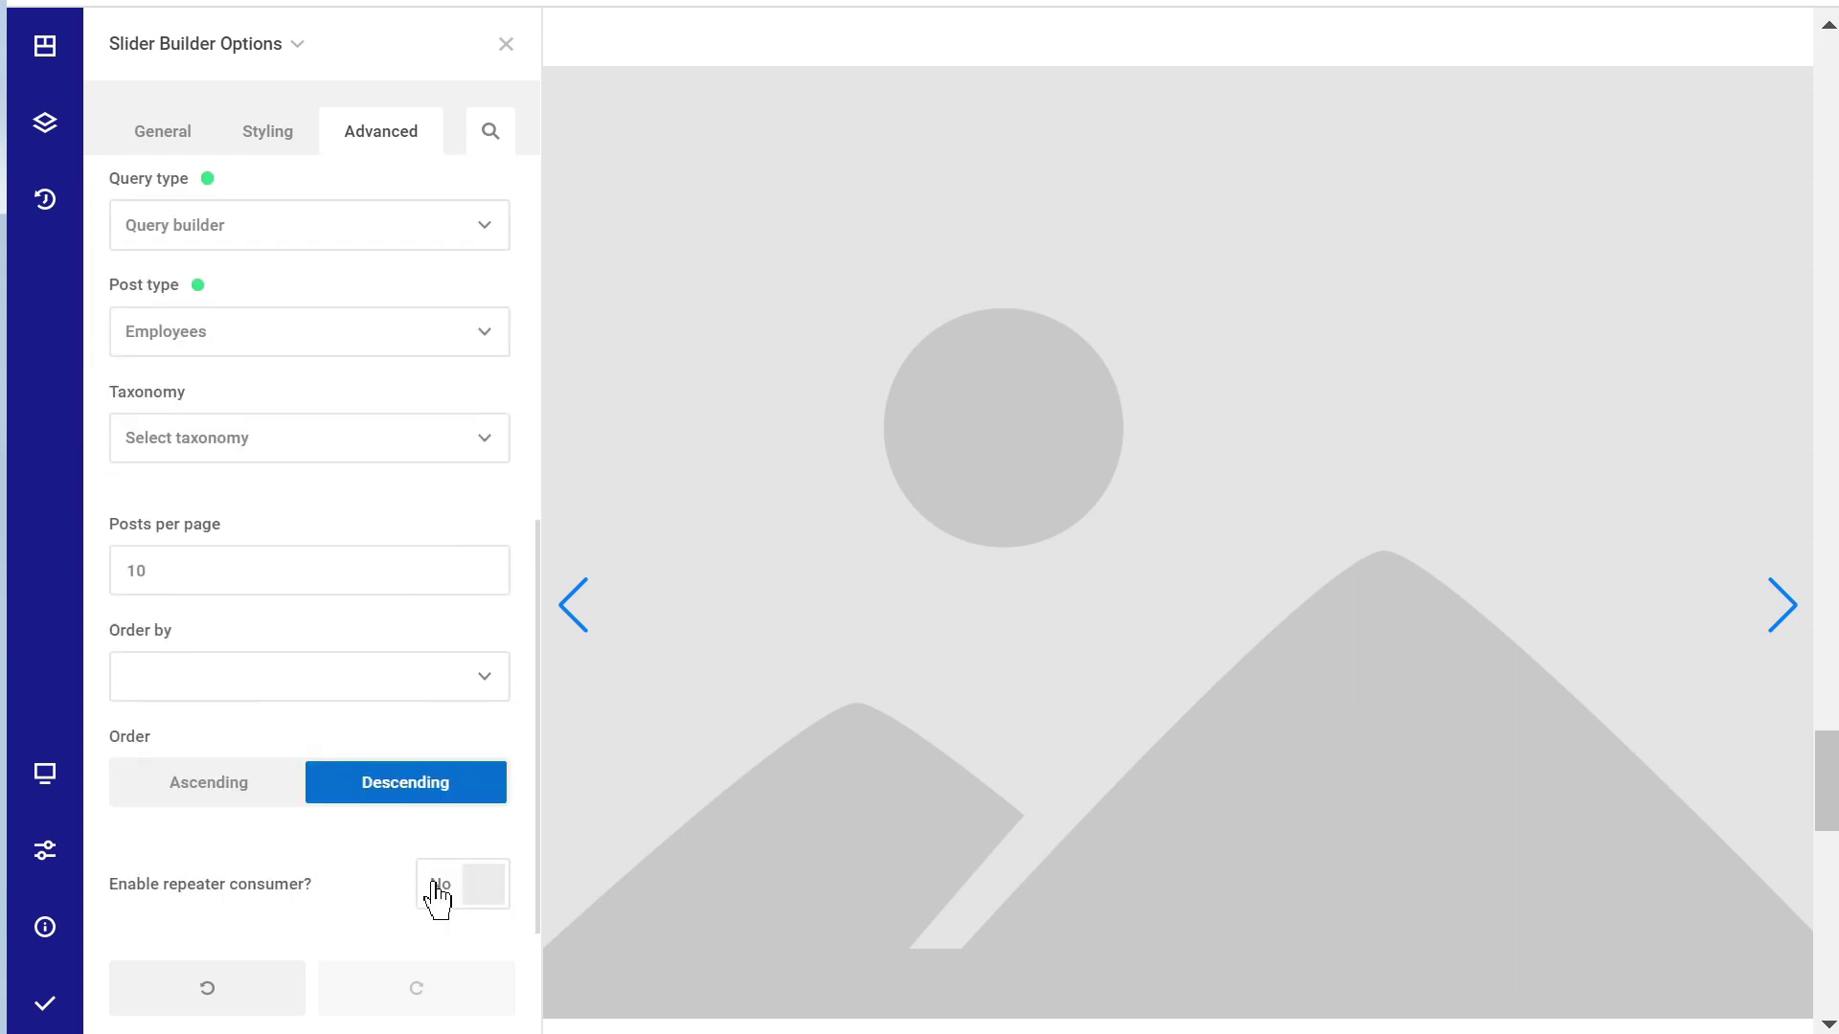
mouse_move(46, 1022)
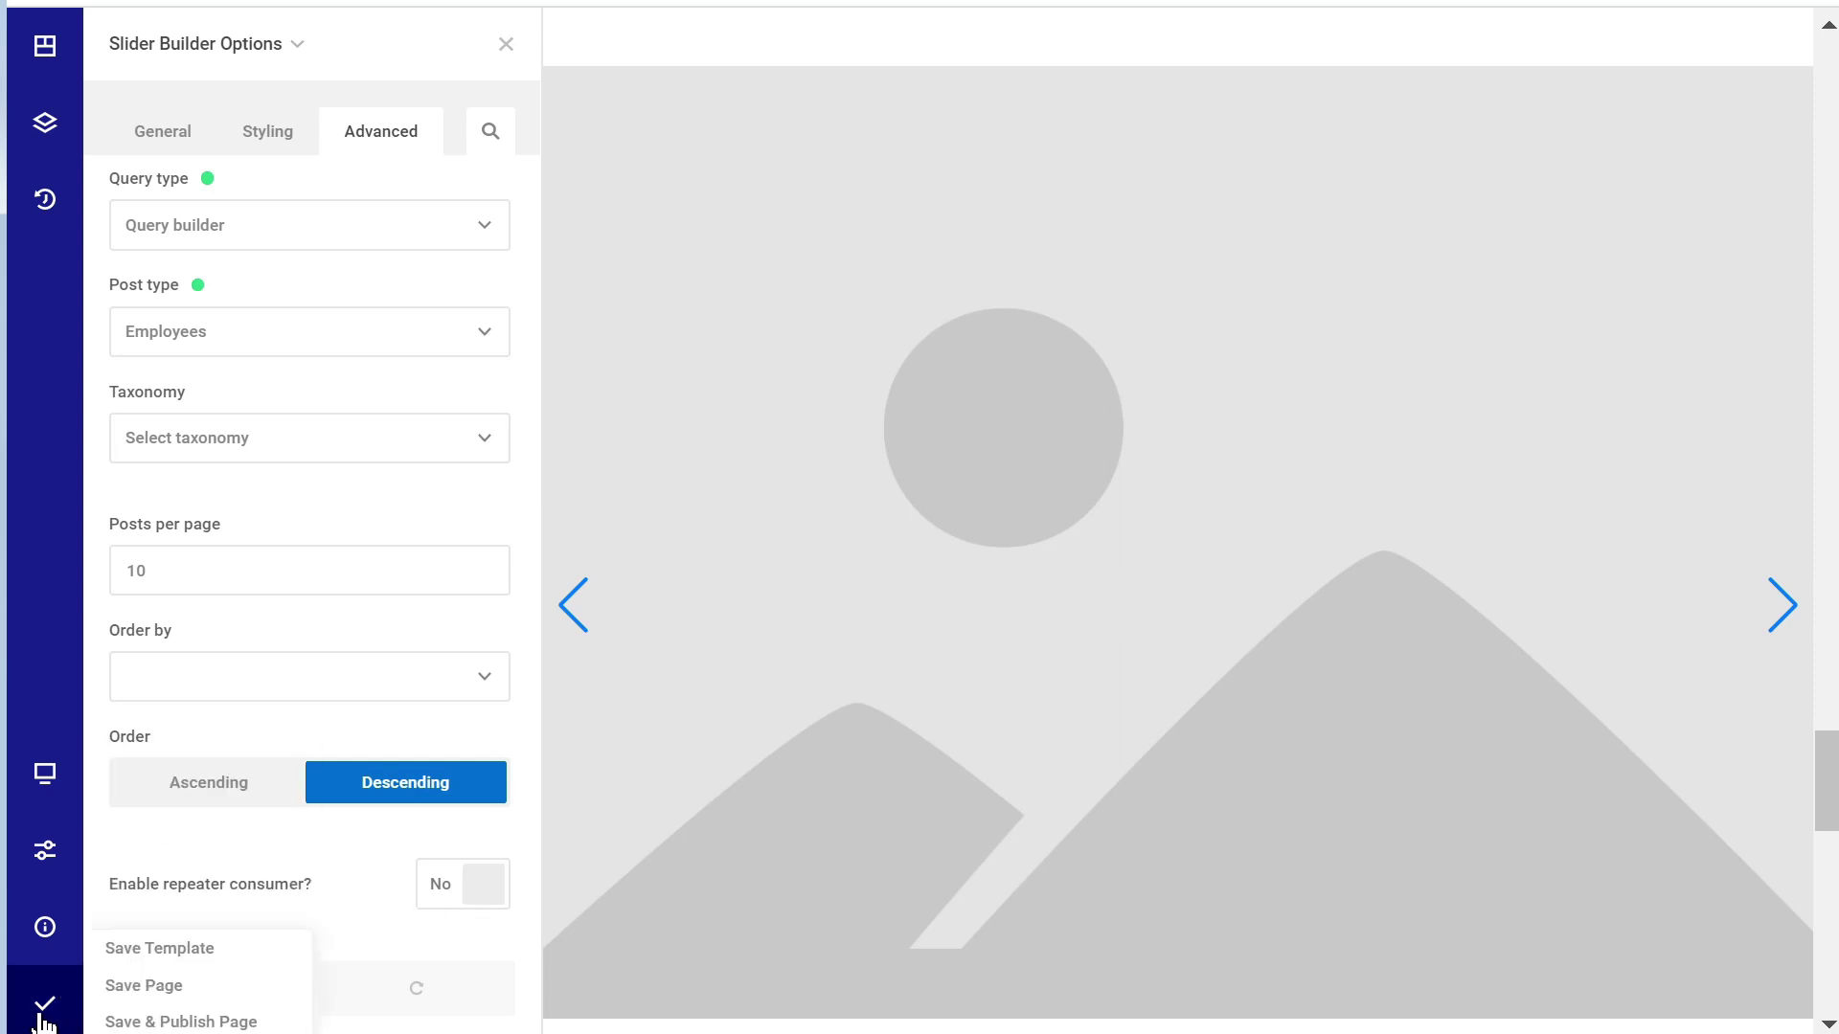
scroll(193, 246, up, 6)
- Enable the repeater consumer in the repeater options of the Slider builder Slide
mouse_move(221, 90)
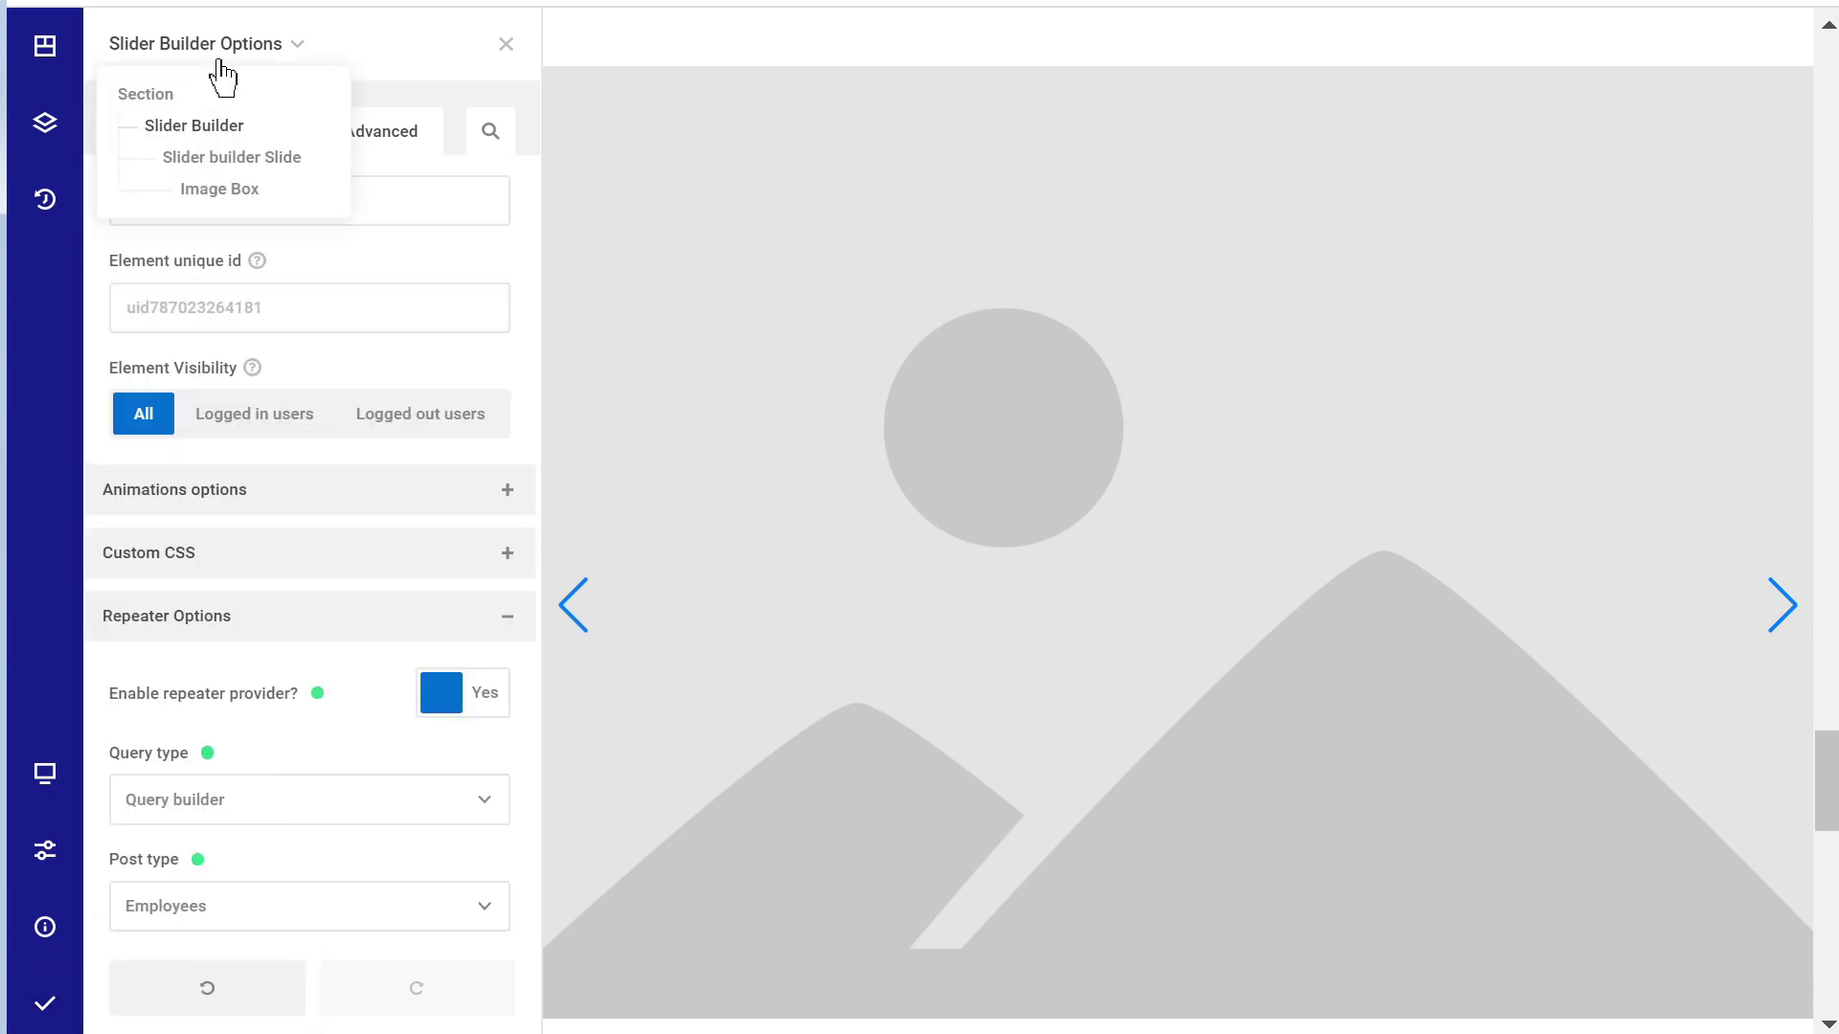
click(219, 169)
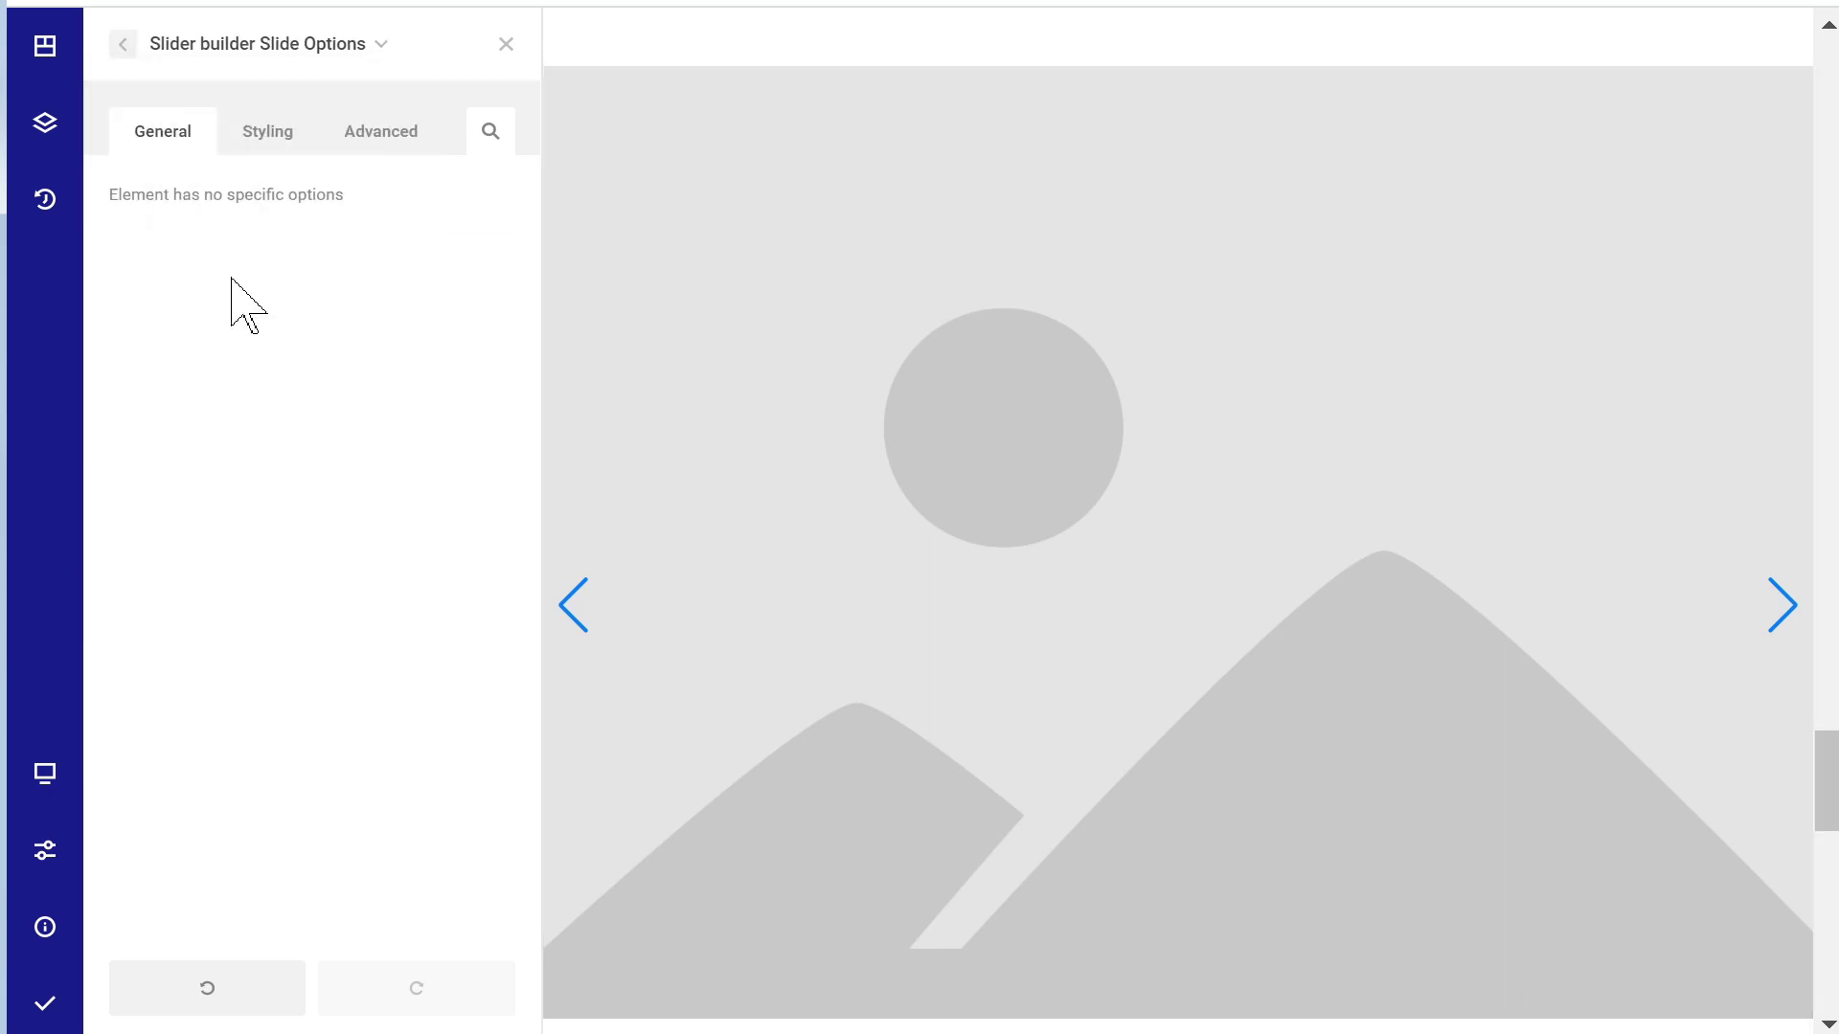
click(410, 151)
mouse_move(223, 45)
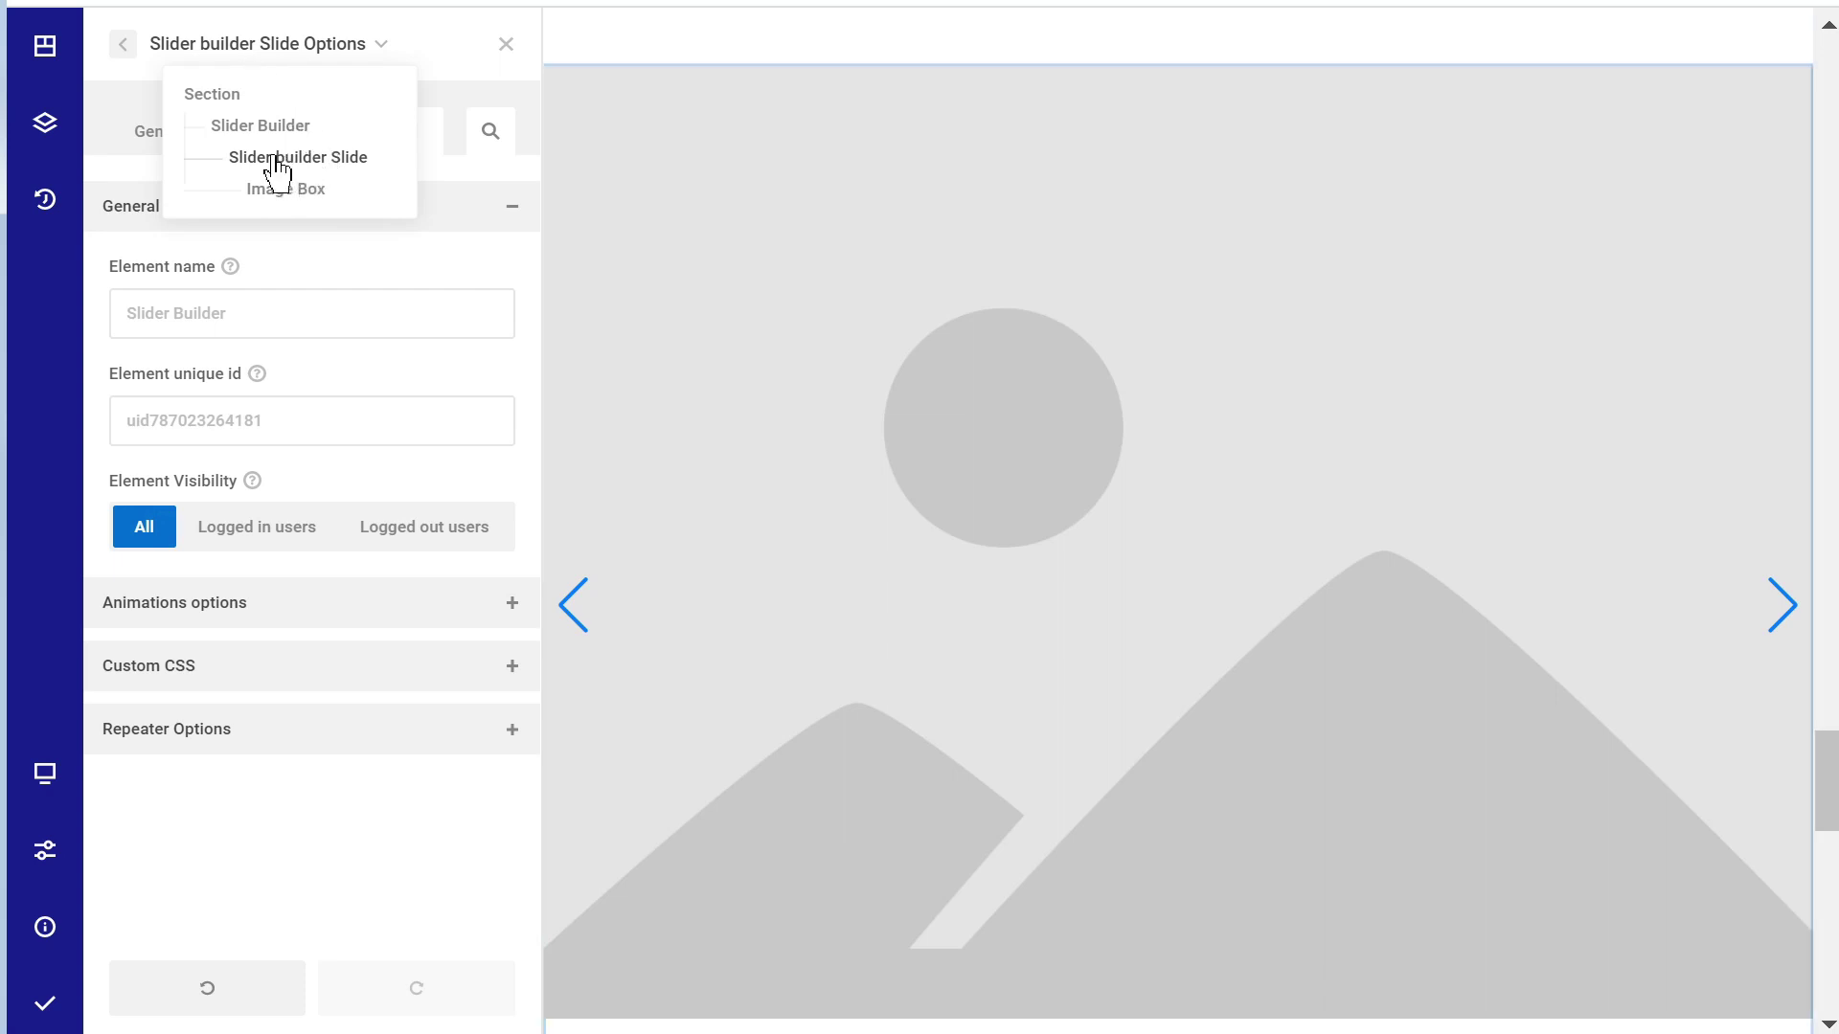
click(310, 735)
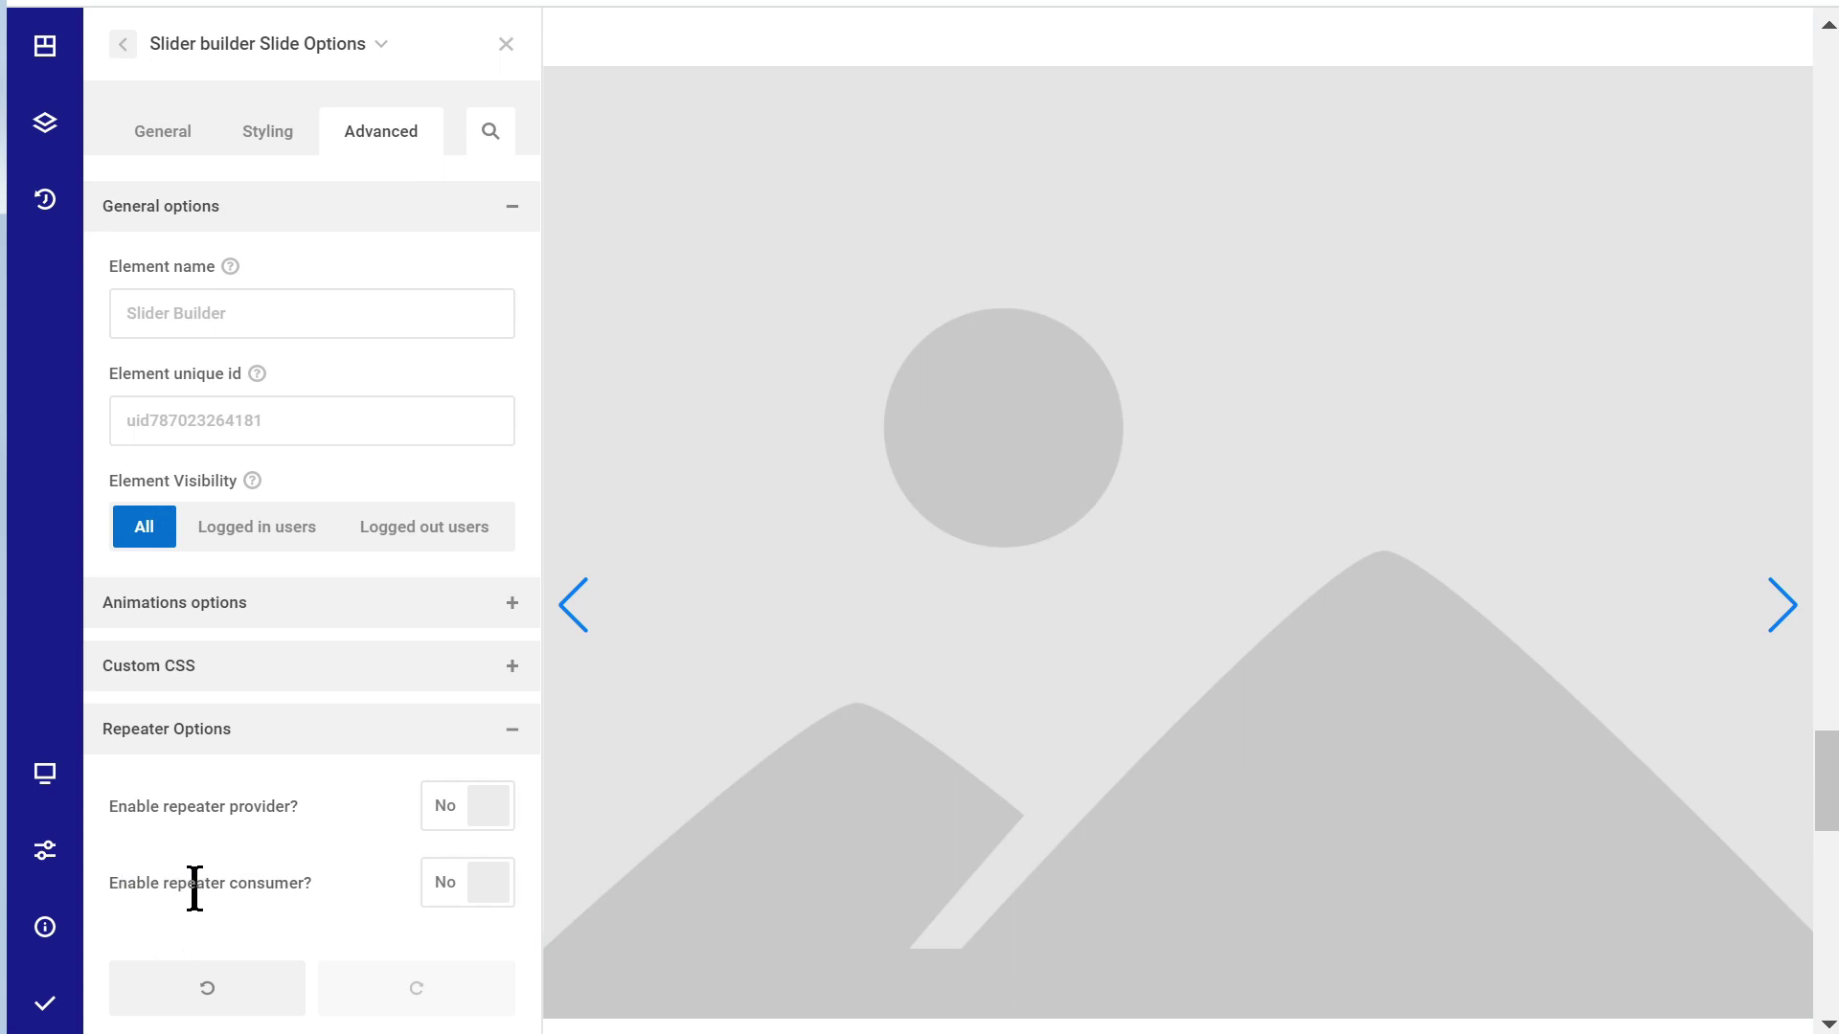
click(459, 896)
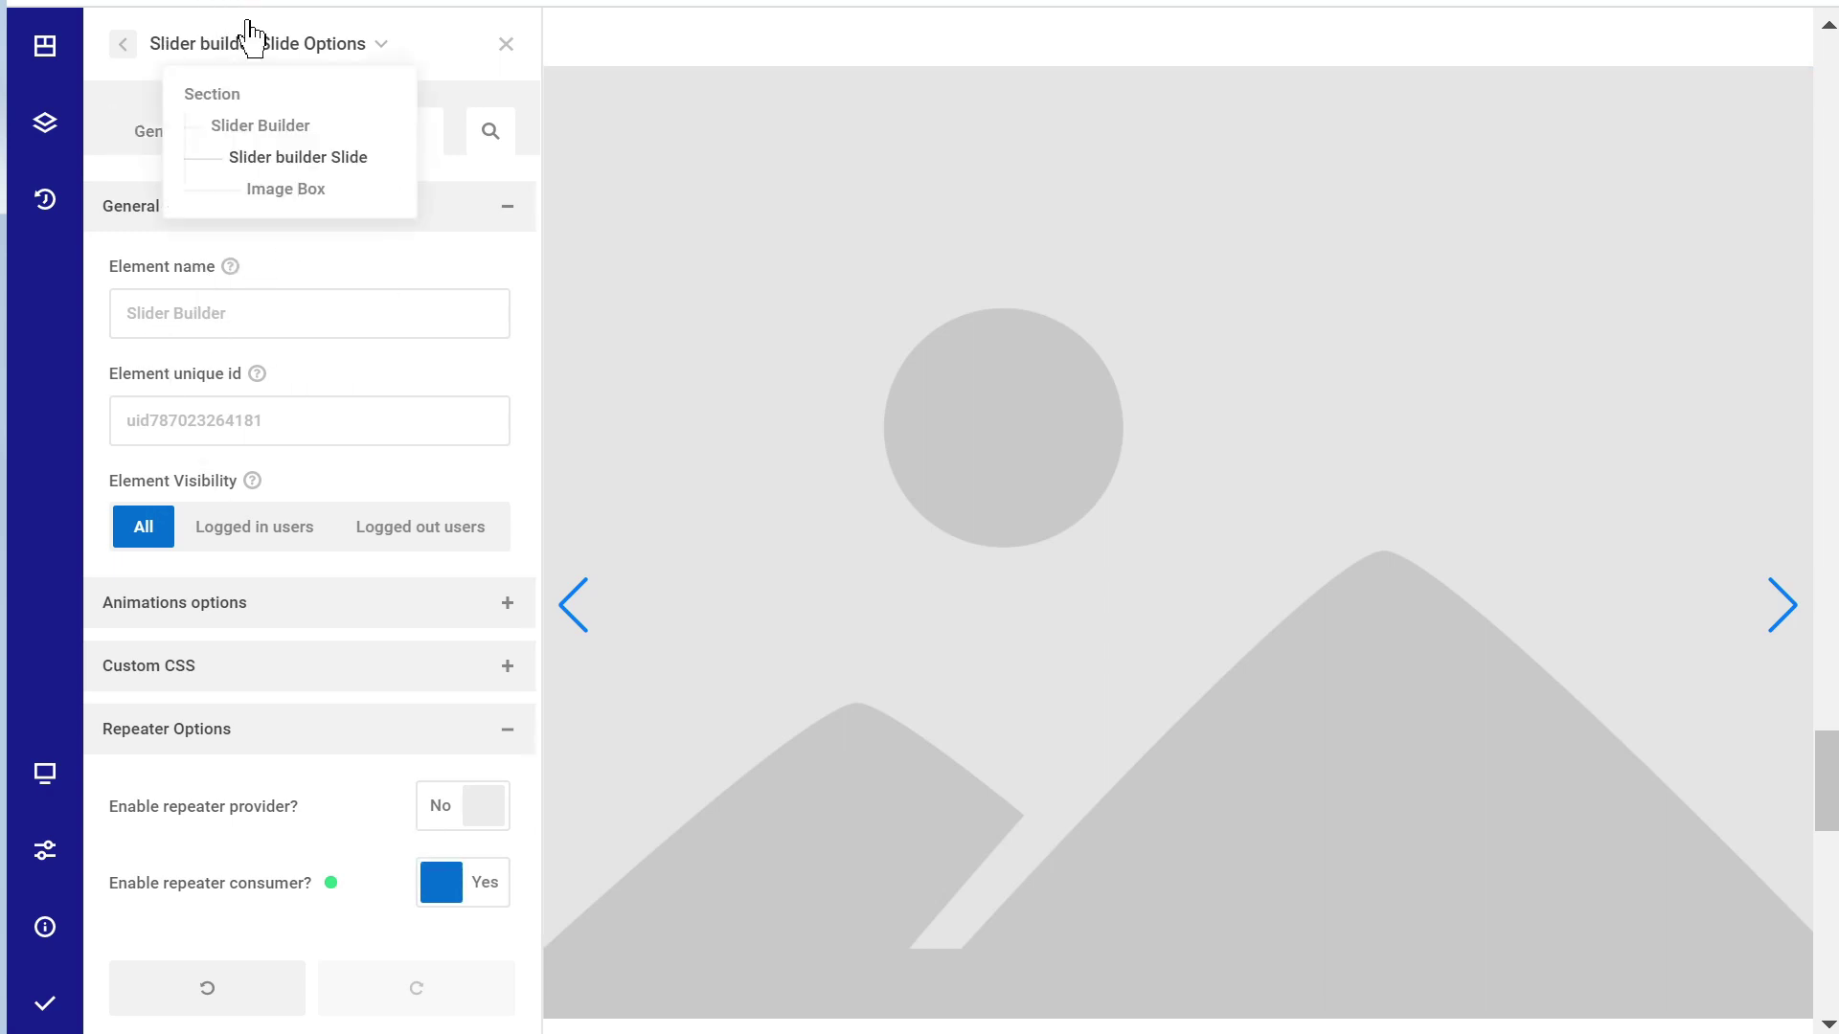
- Use the post's Featured image as dynamic data for the image of the Image Box
click(282, 191)
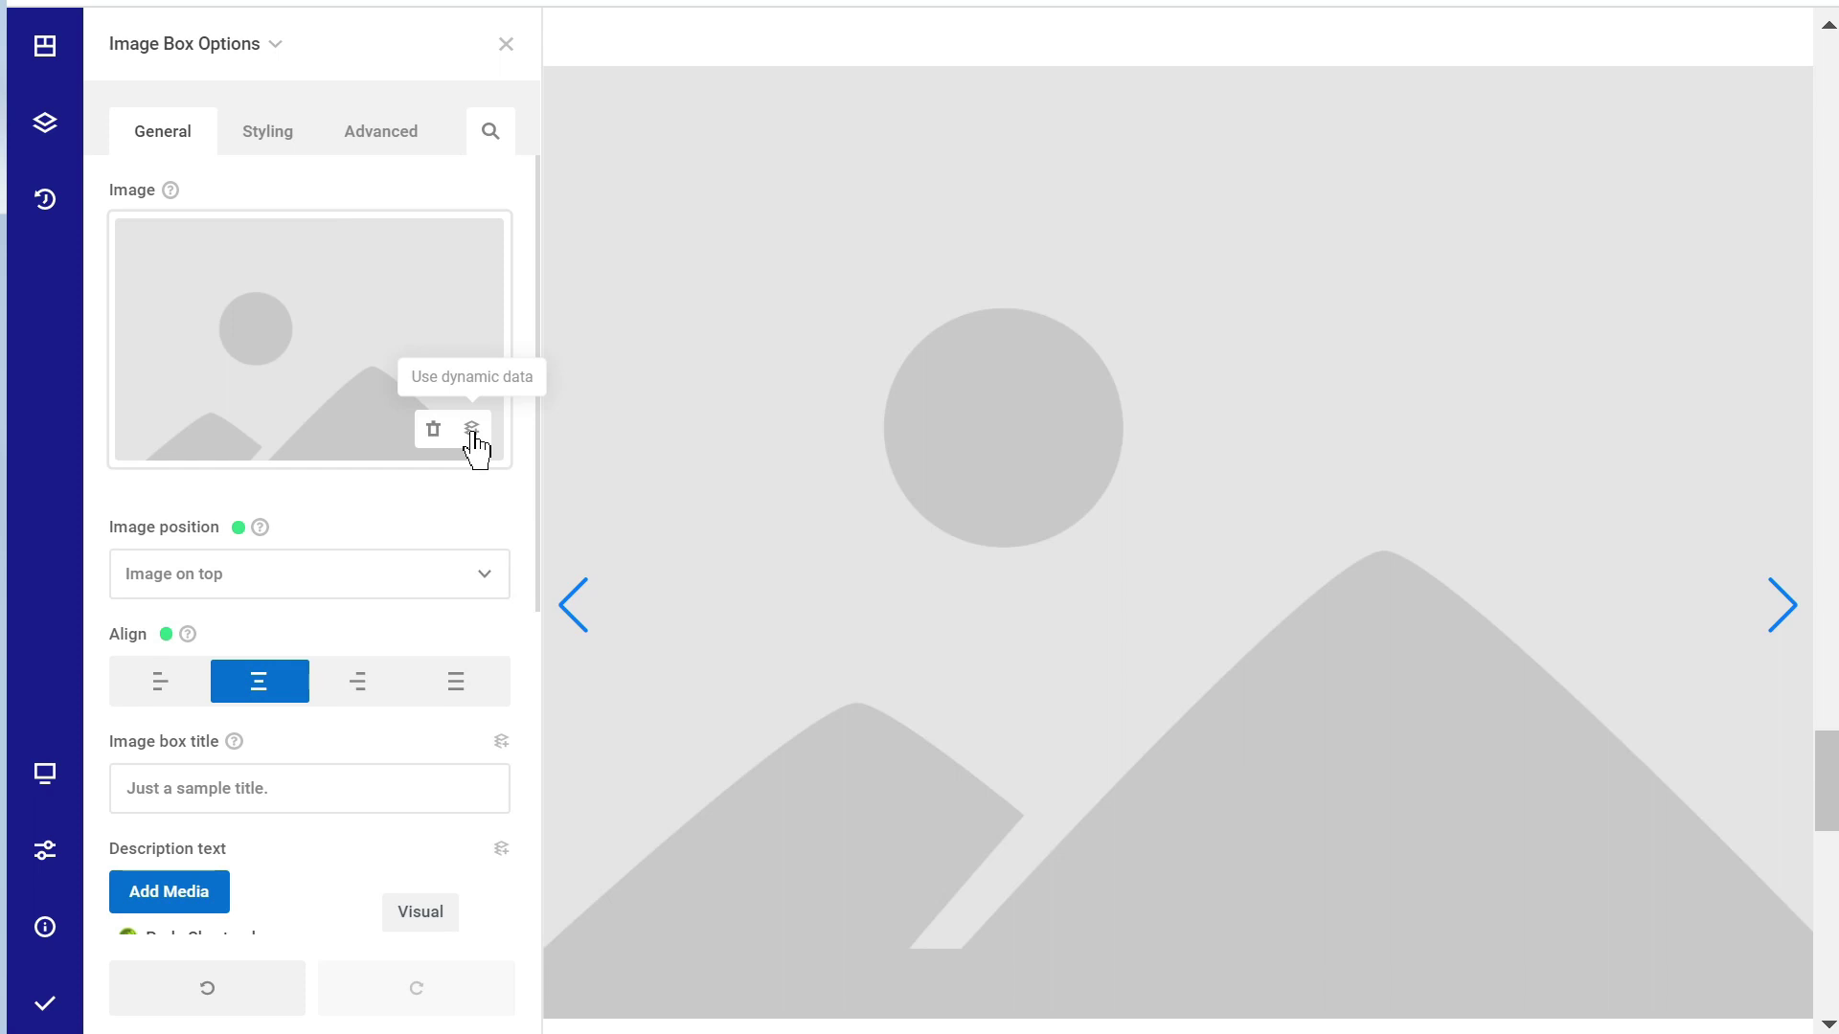
click(472, 430)
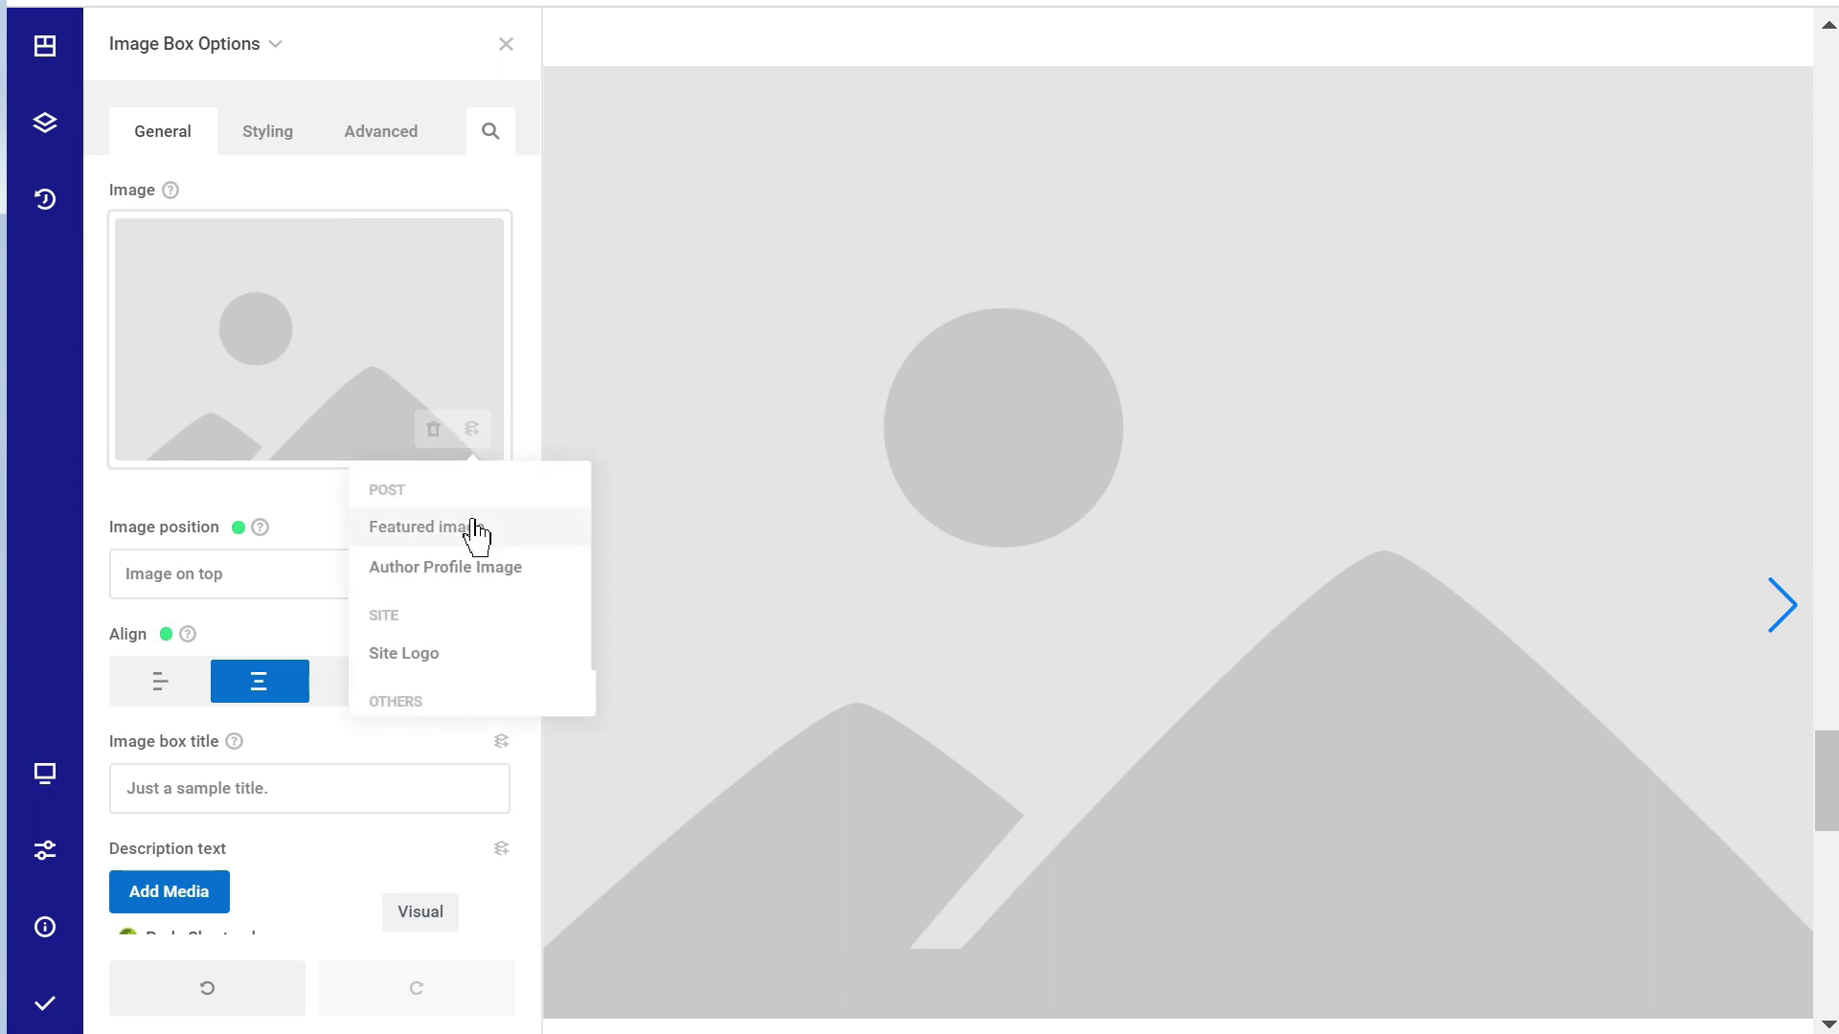
click(430, 539)
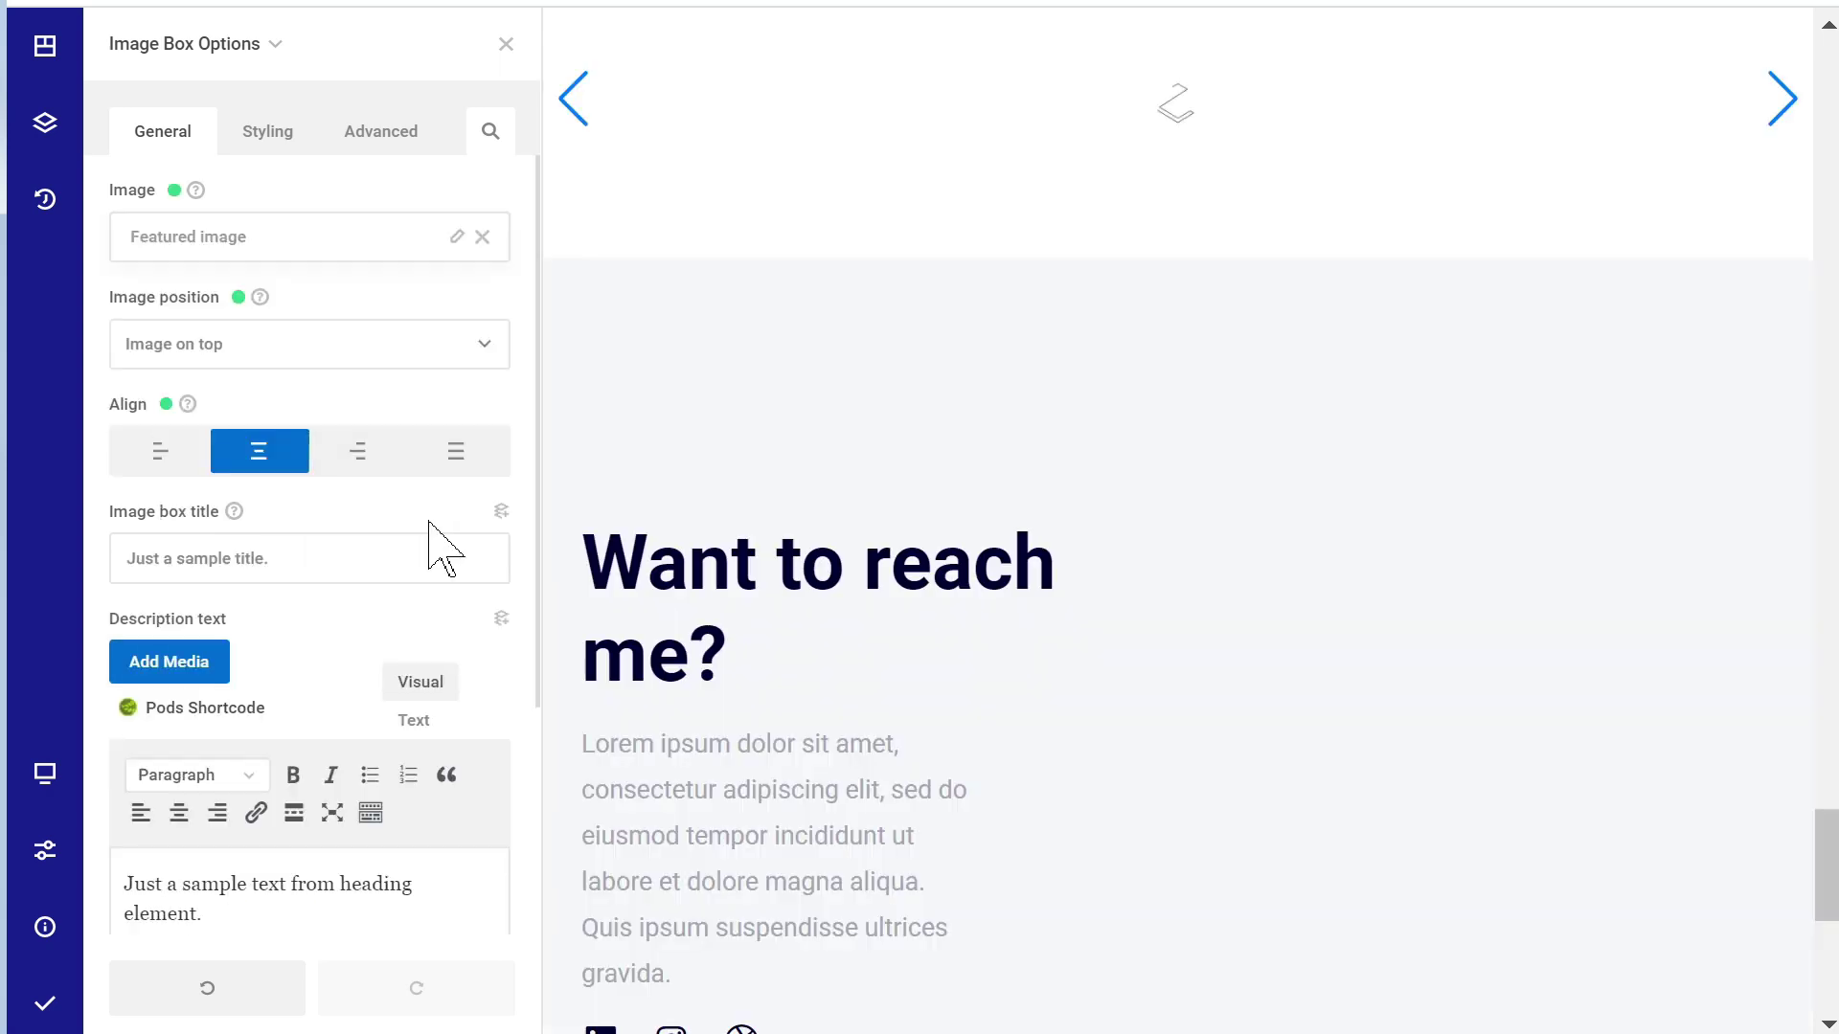
scroll(1145, 604, up, 6)
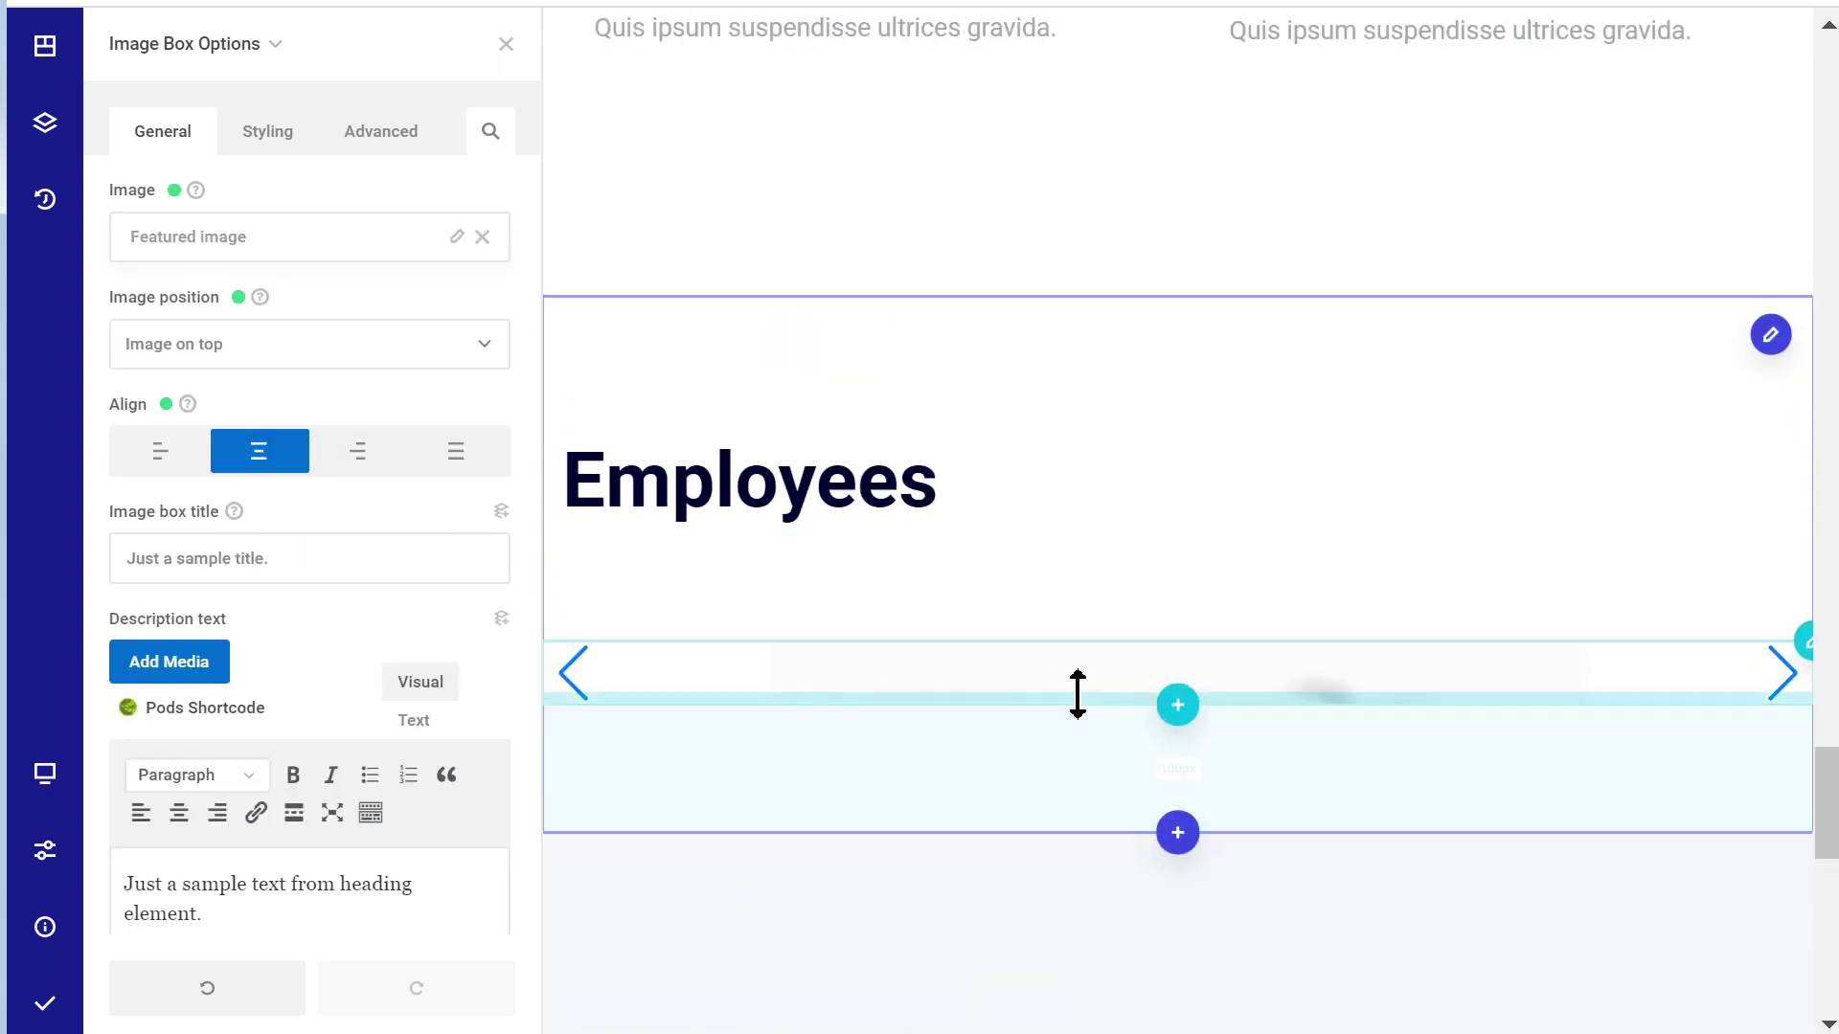
scroll(1079, 693, down, 2)
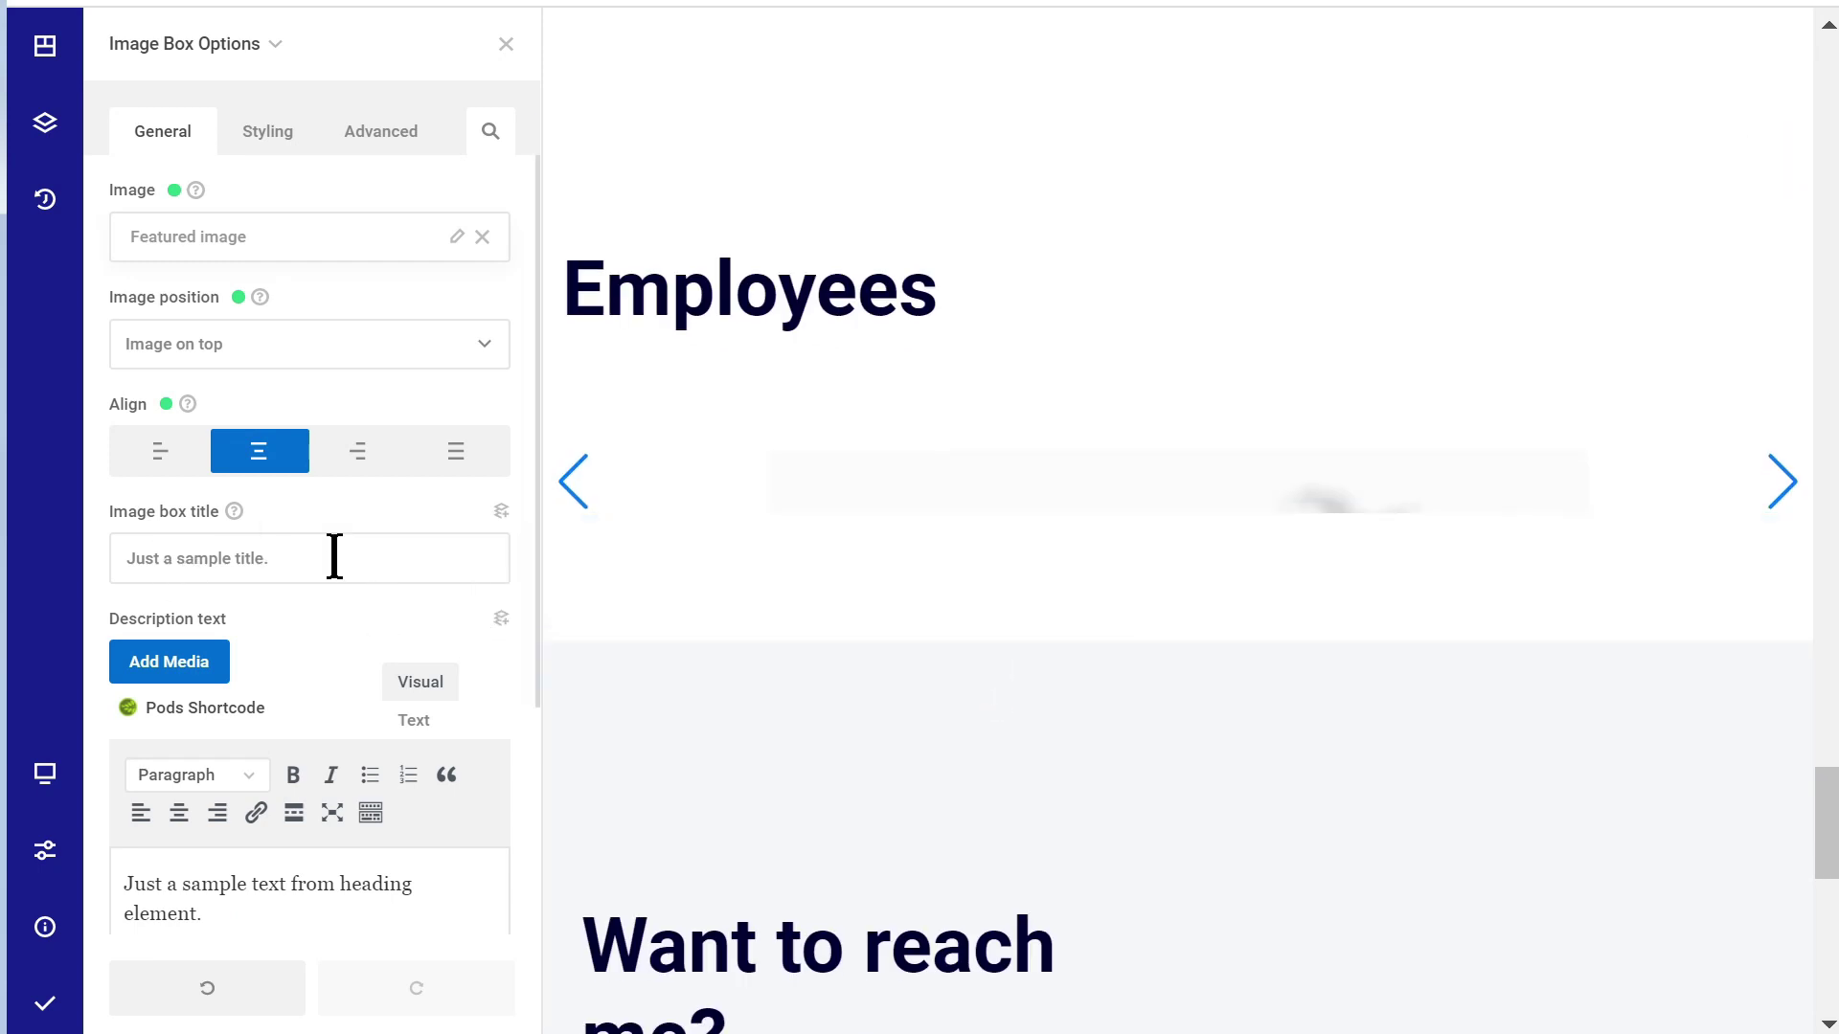
- Link the Image Box title to the dynamic Post title and its description text to the Post content
click(502, 512)
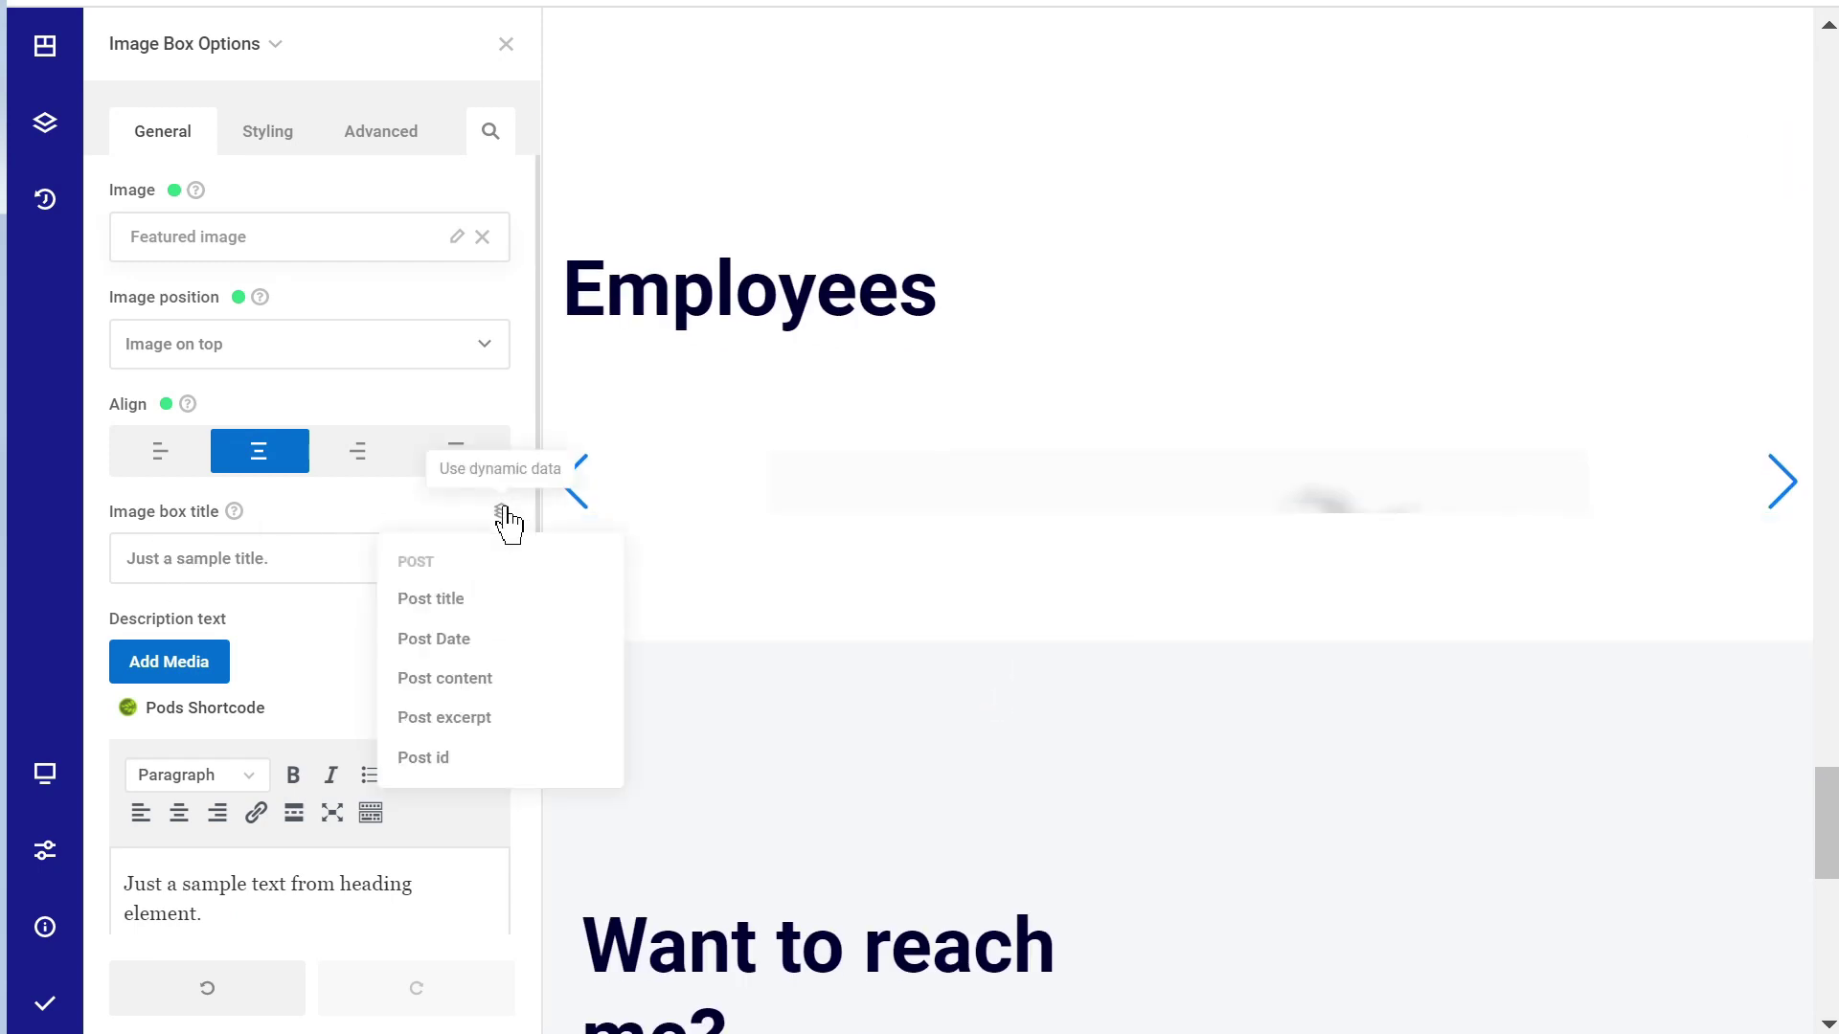
click(467, 613)
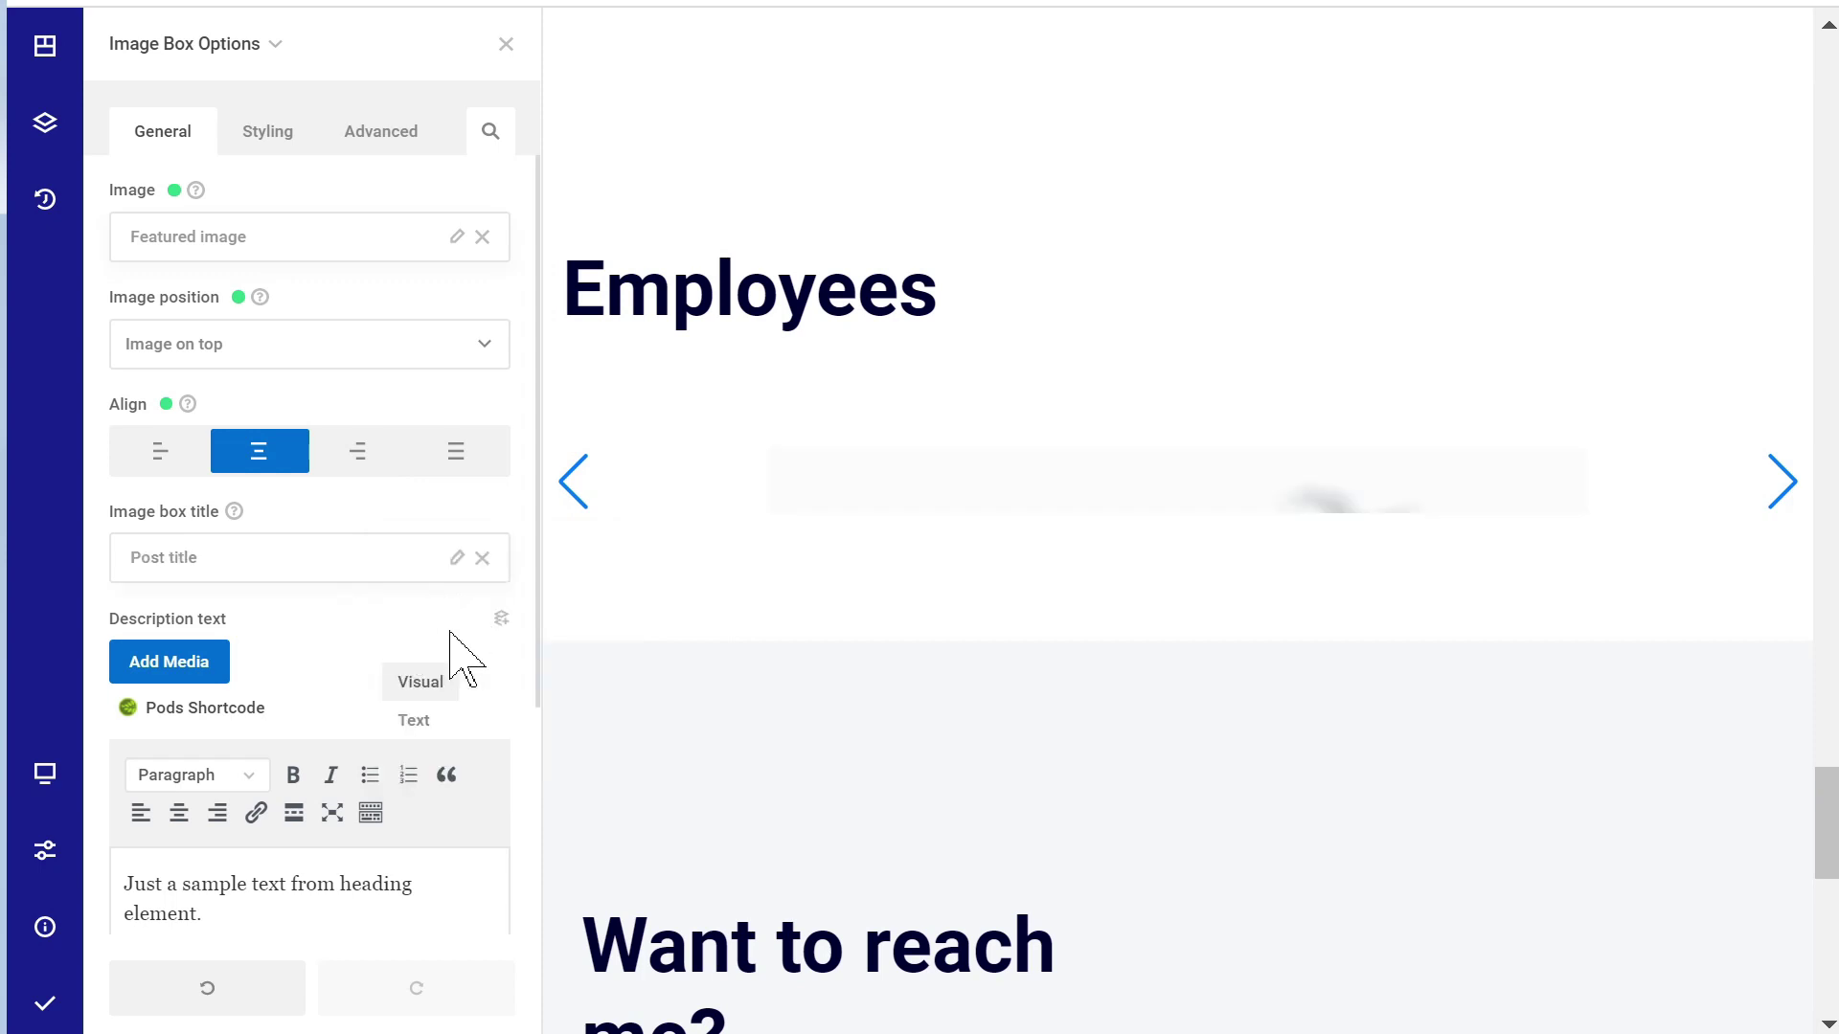
click(501, 619)
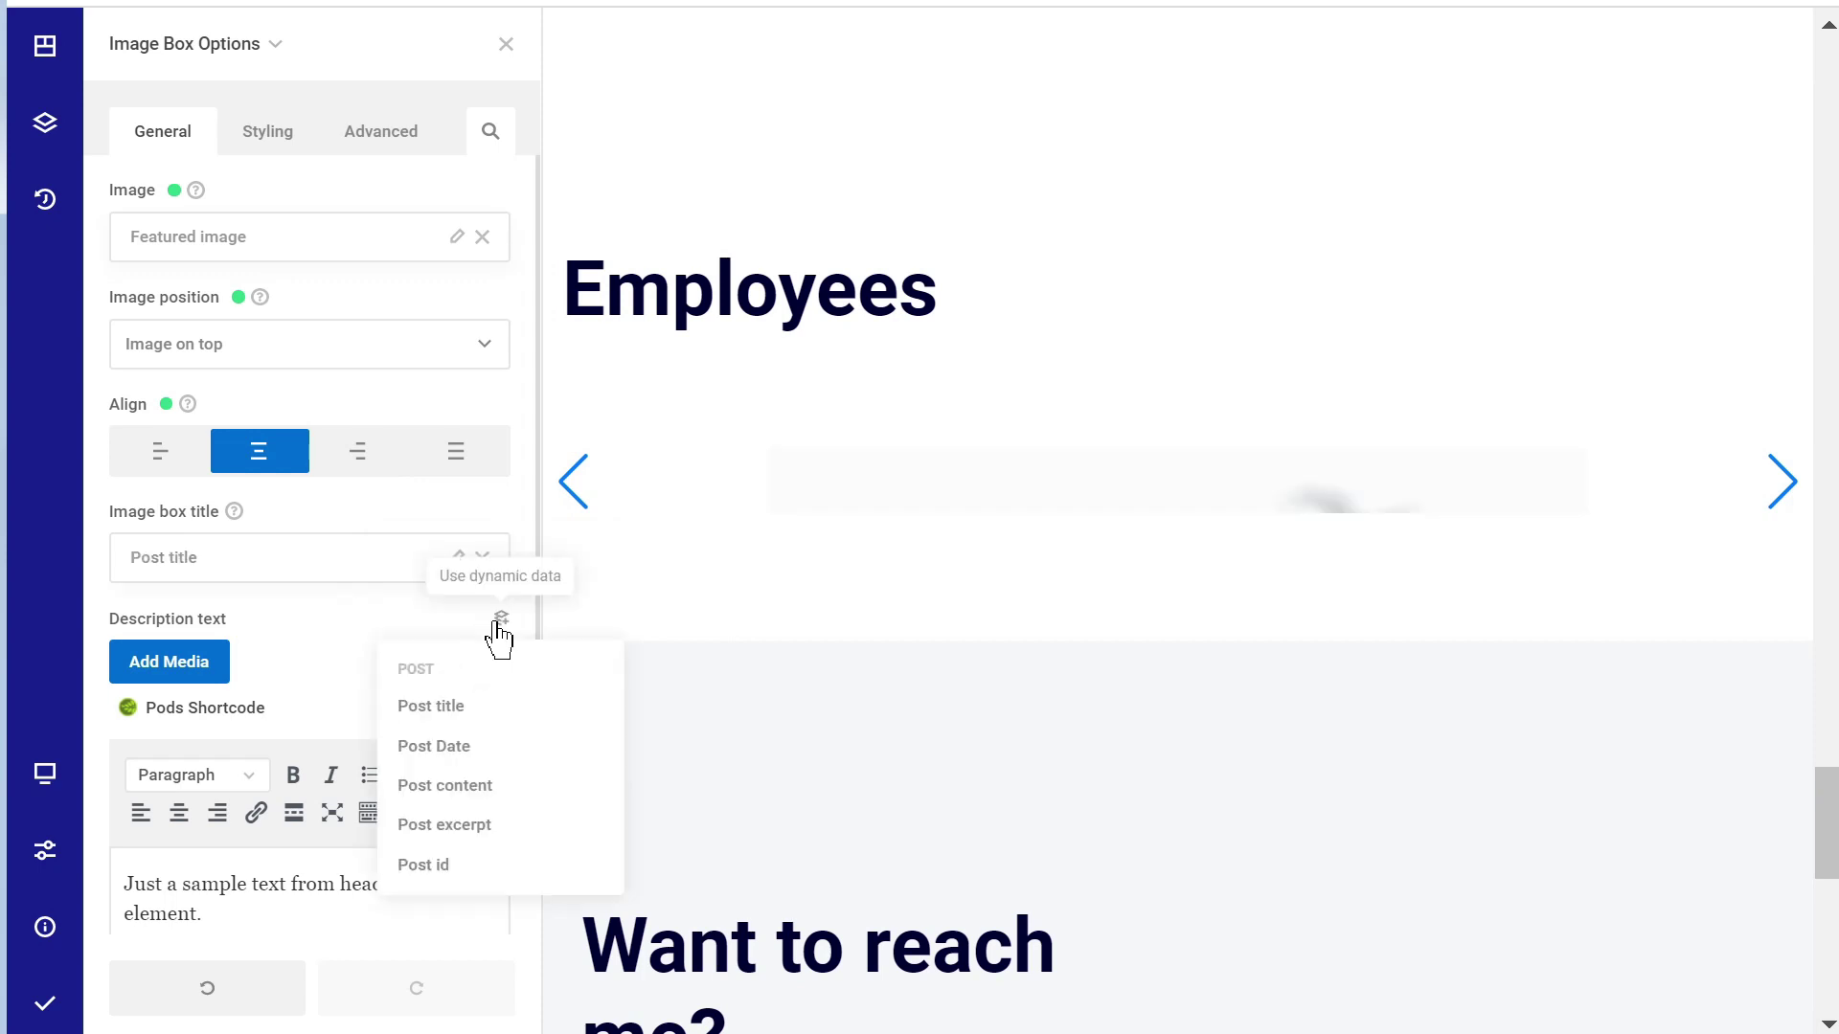
click(498, 787)
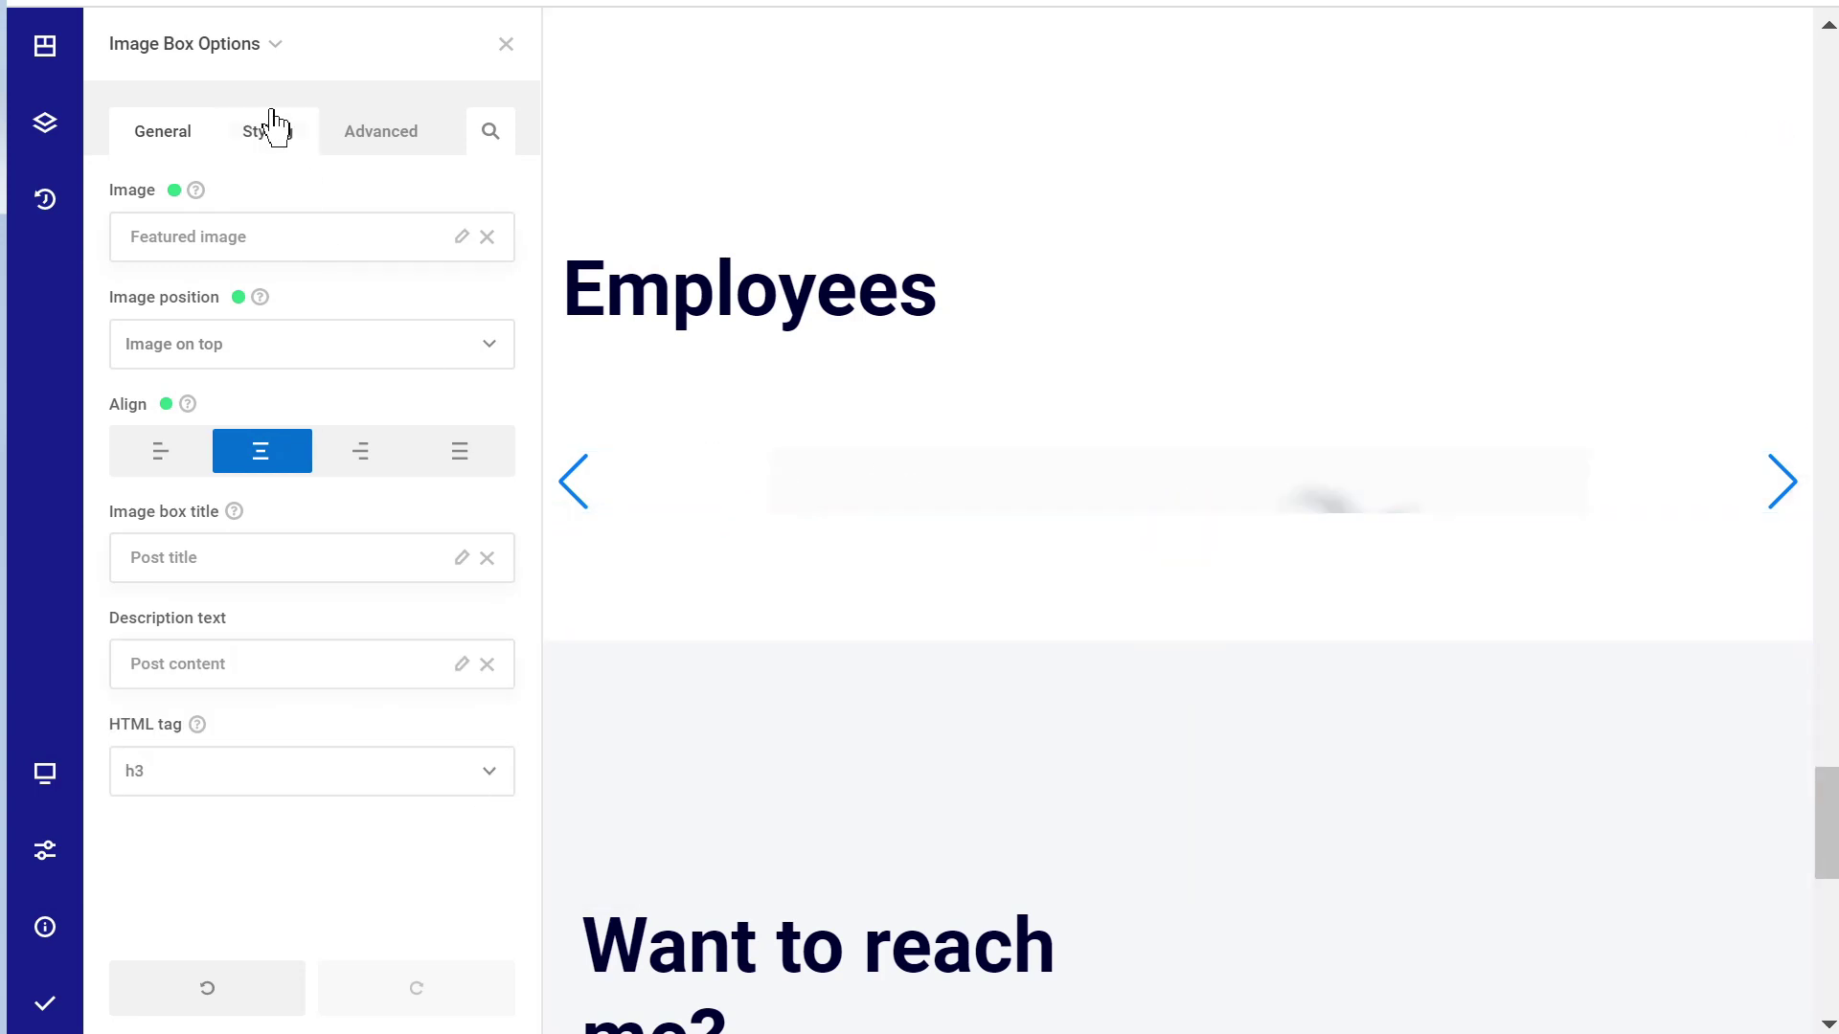
- Set the number of slides to show in the Slider Builder to 3
click(250, 48)
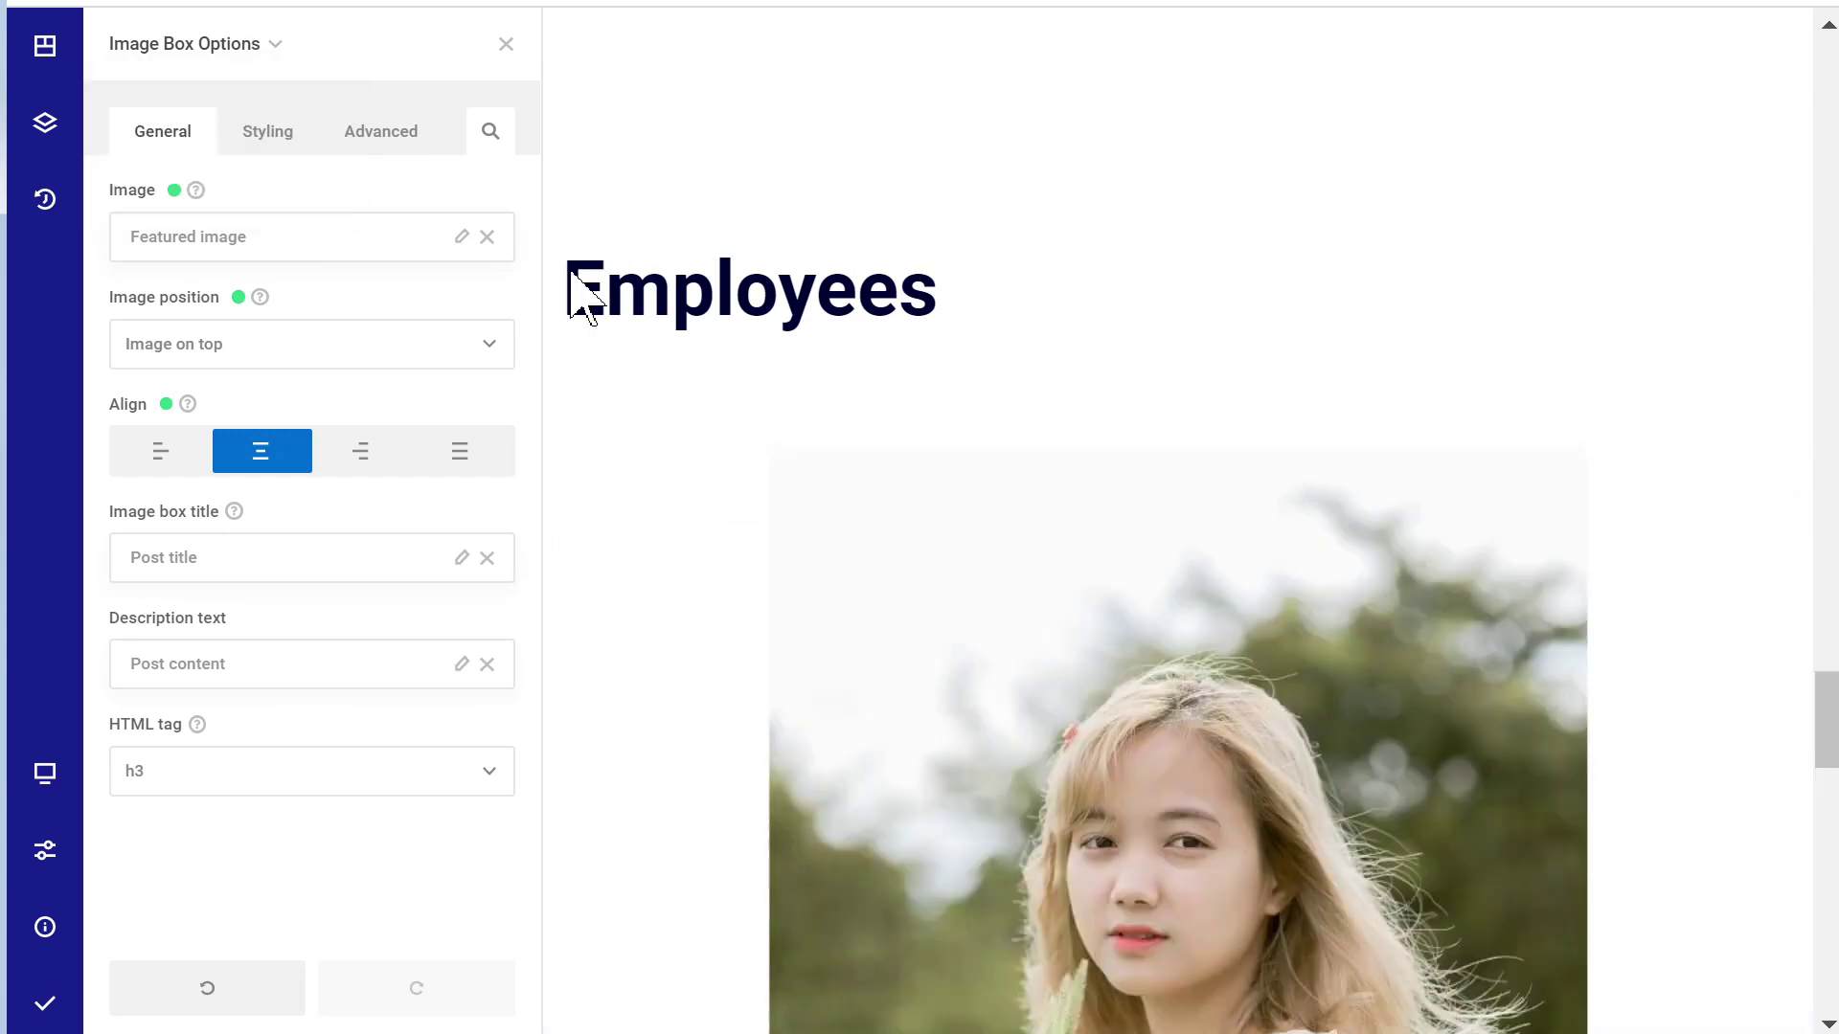
scroll(763, 496, down, 10)
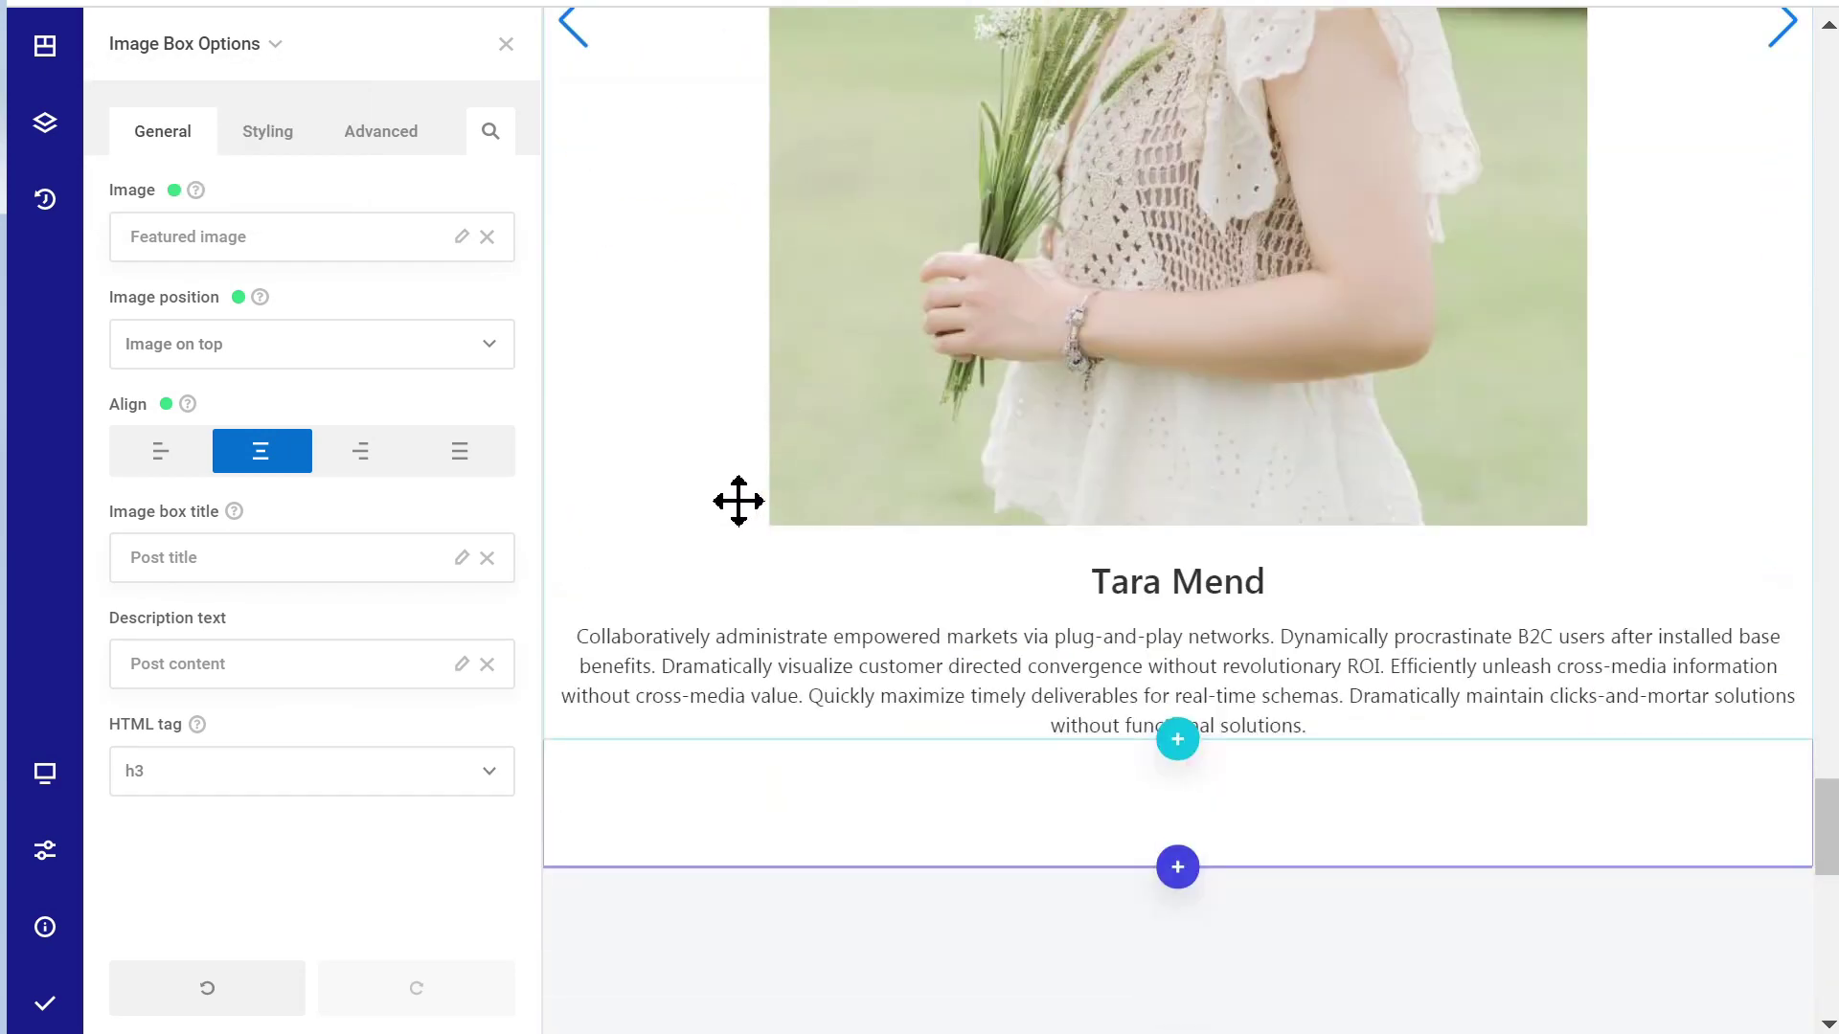
scroll(745, 499, up, 8)
scroll(738, 502, down, 3)
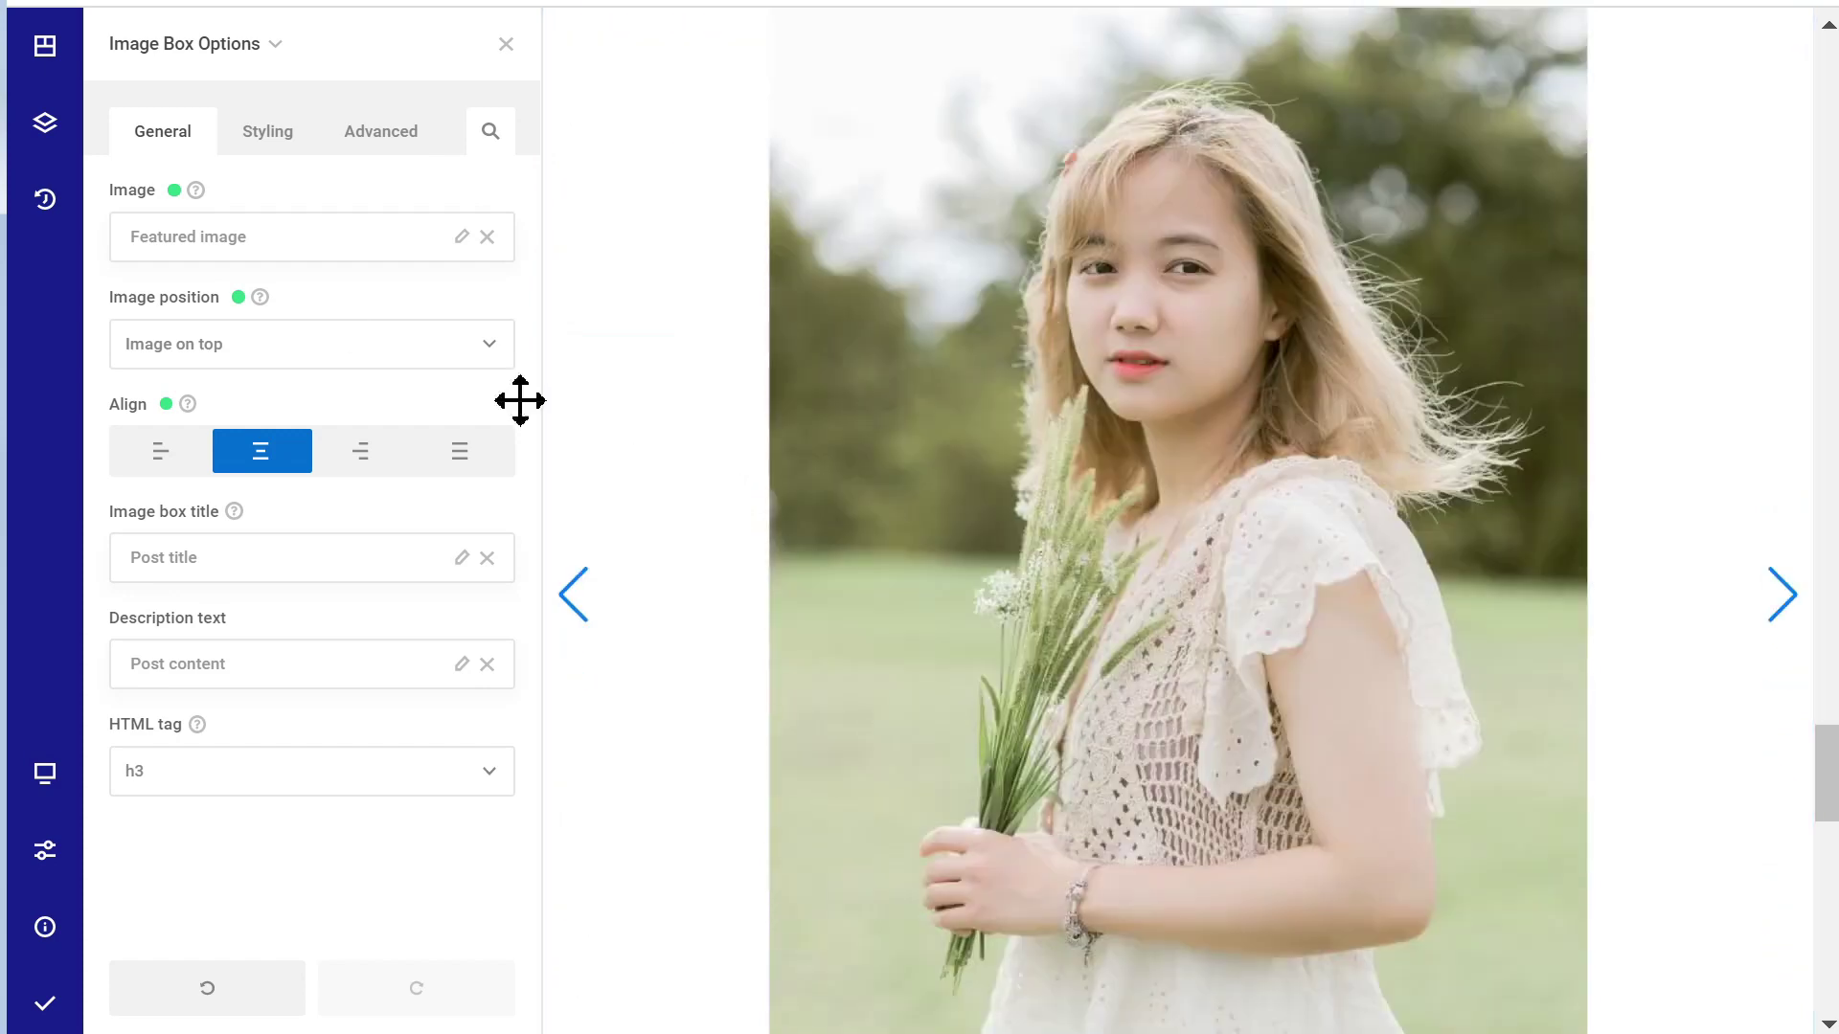
mouse_move(217, 44)
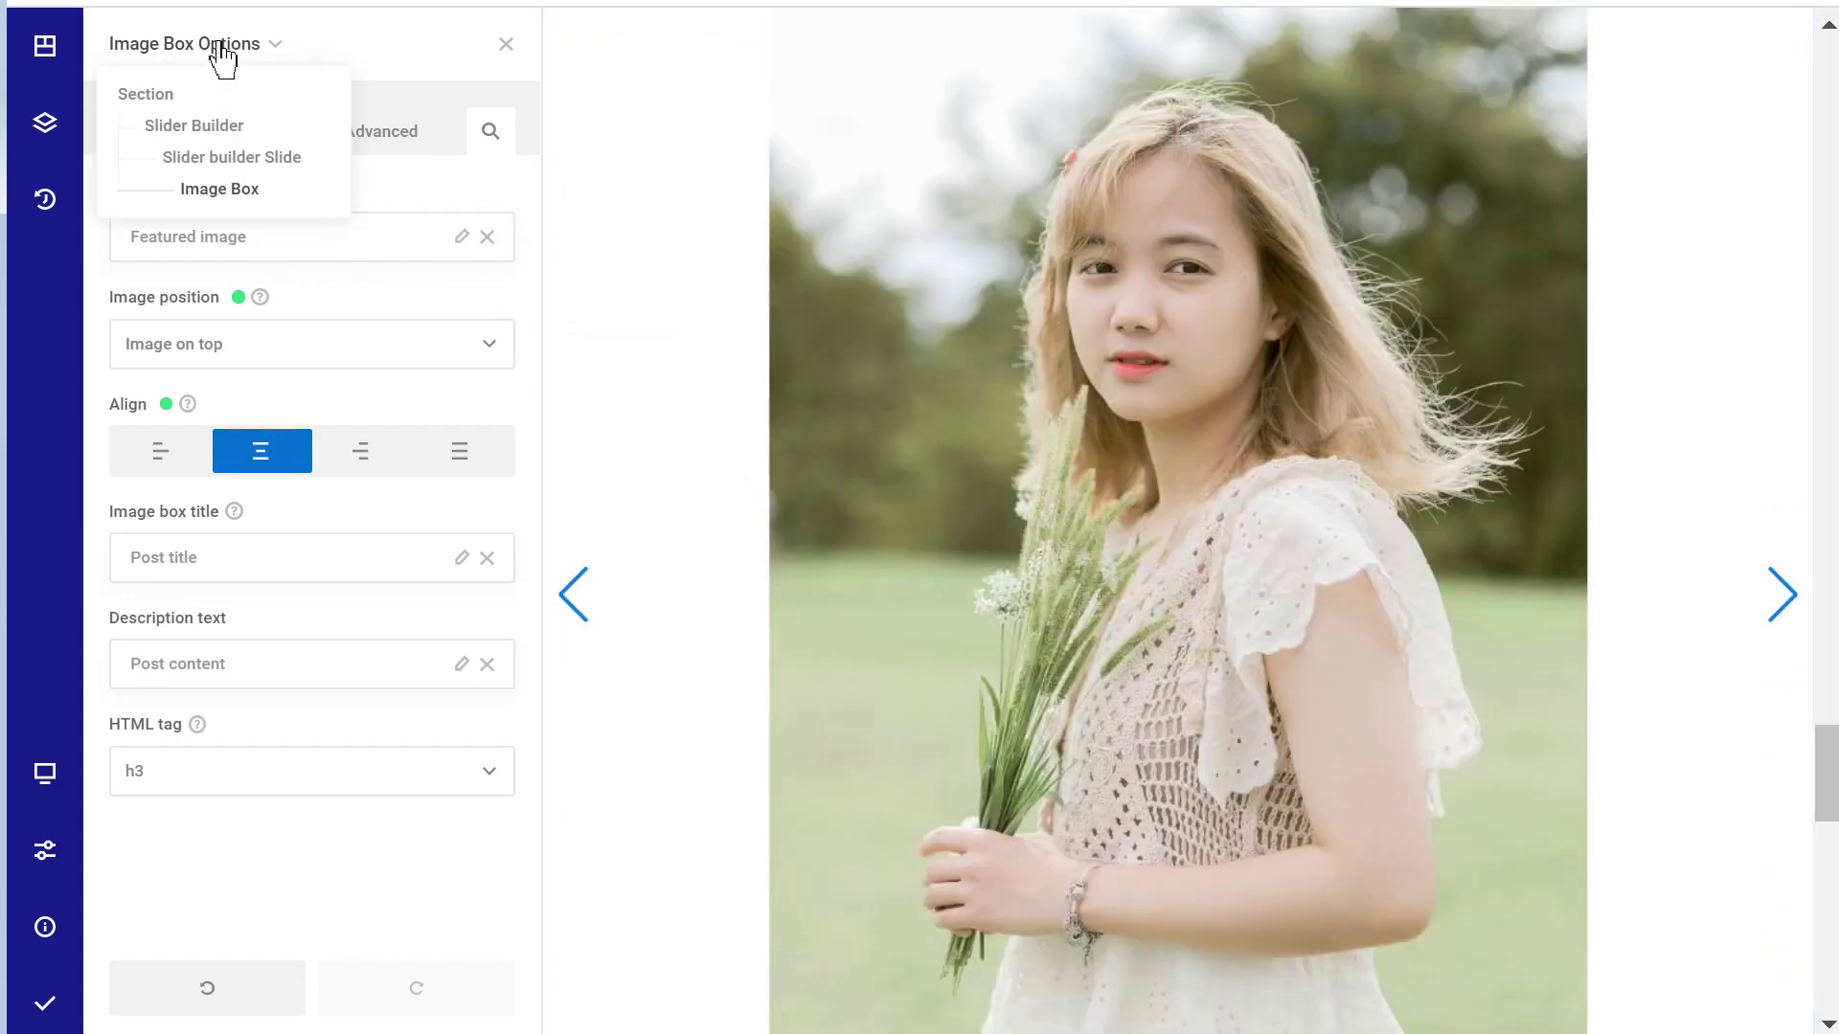
click(153, 126)
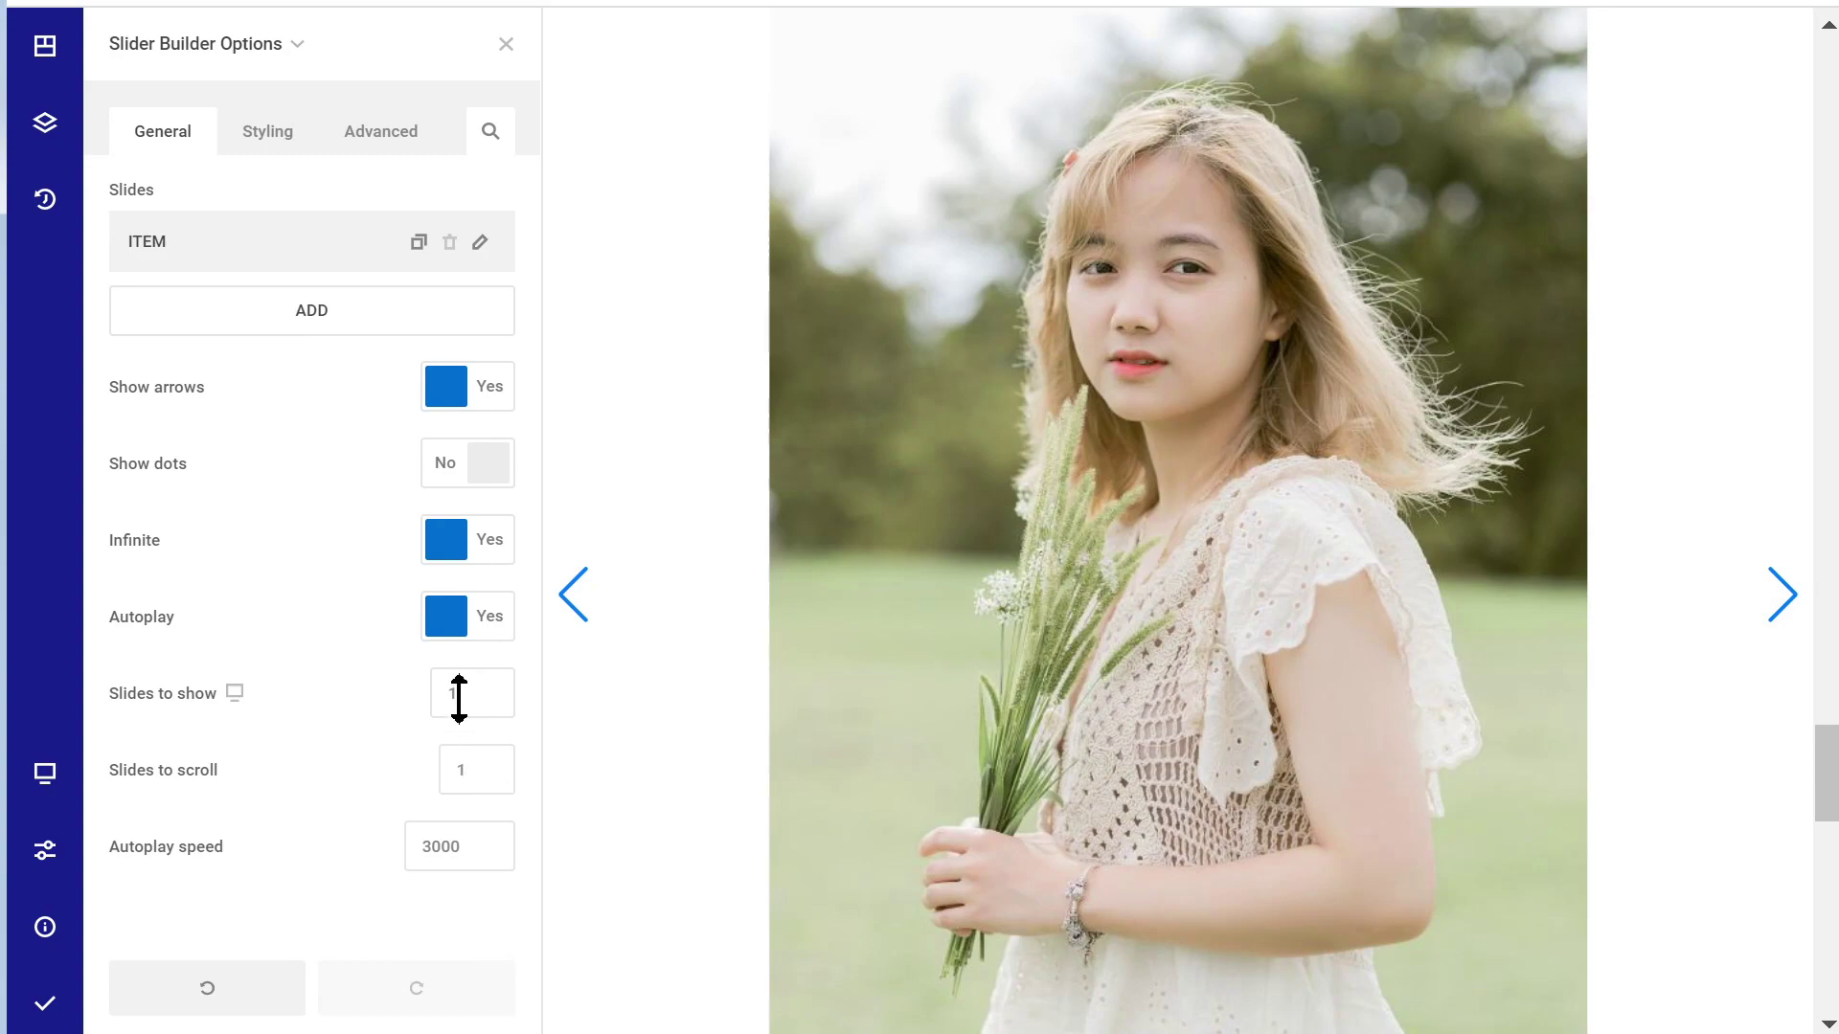
text(3)
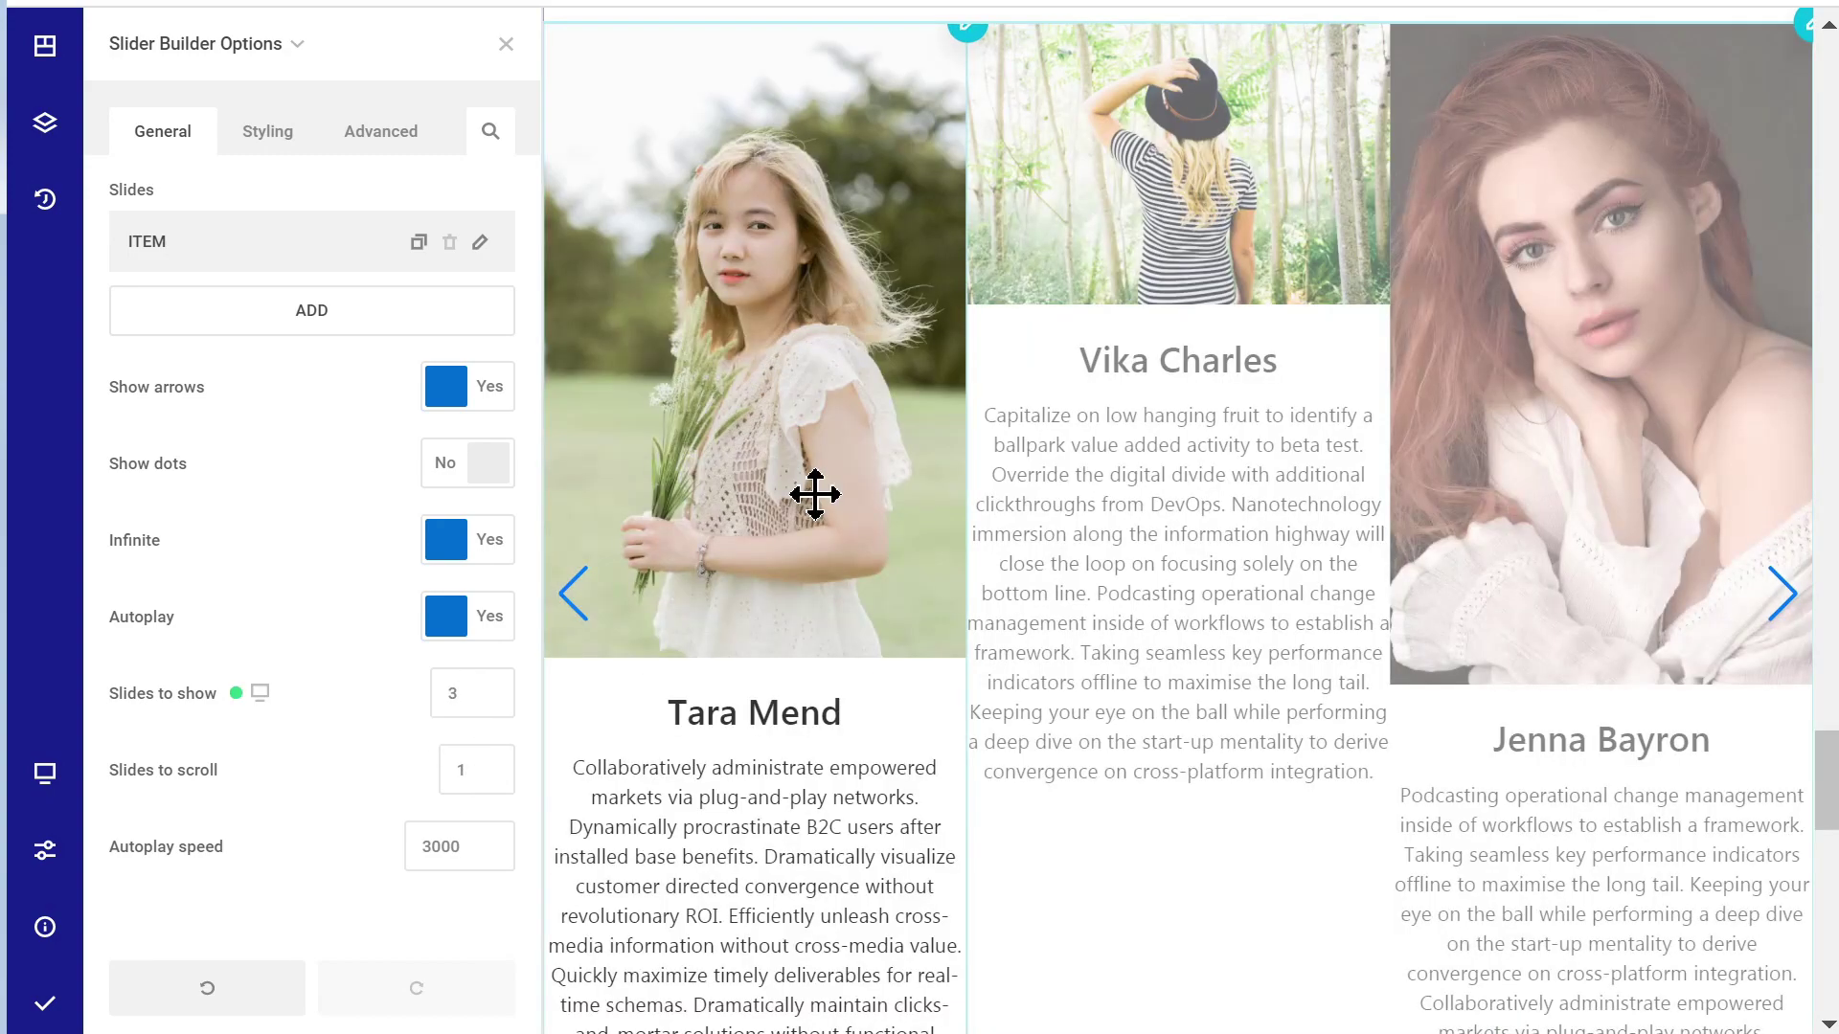
- Examine the employee carousel on the page and open the Employees list in the WordPress admin
scroll(895, 677, down, 7)
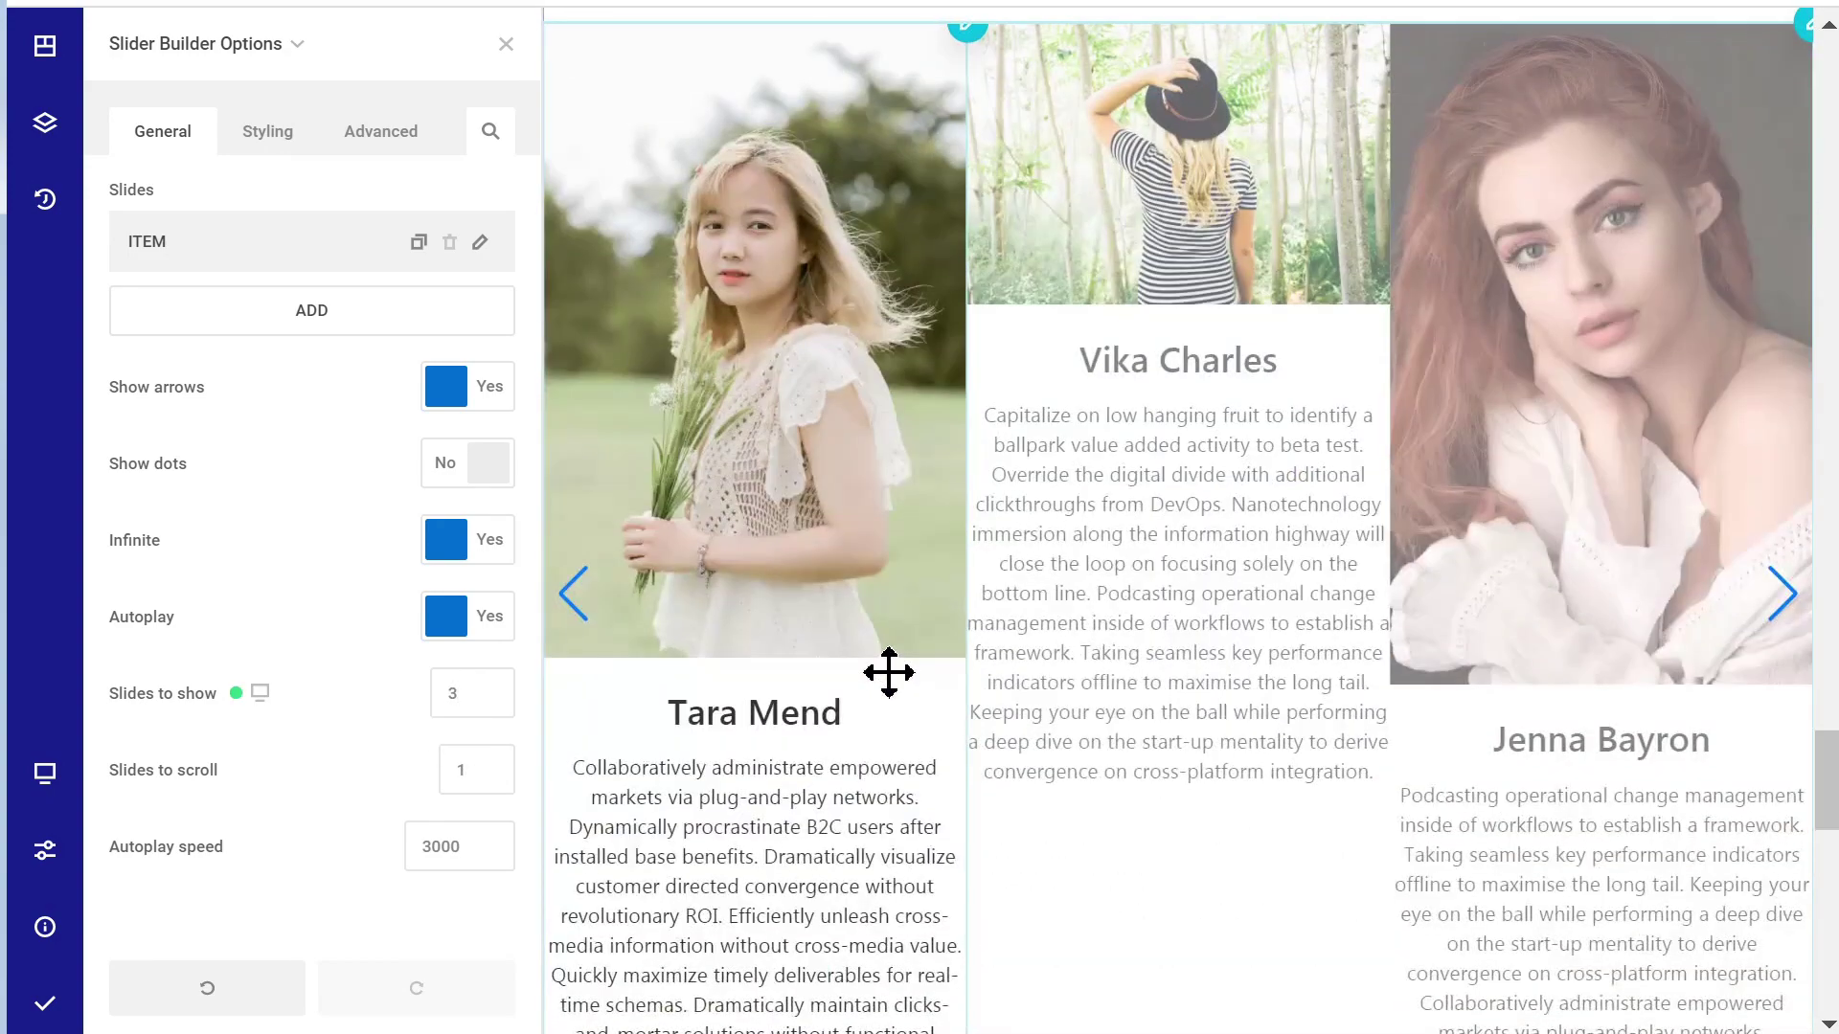
scroll(889, 672, up, 5)
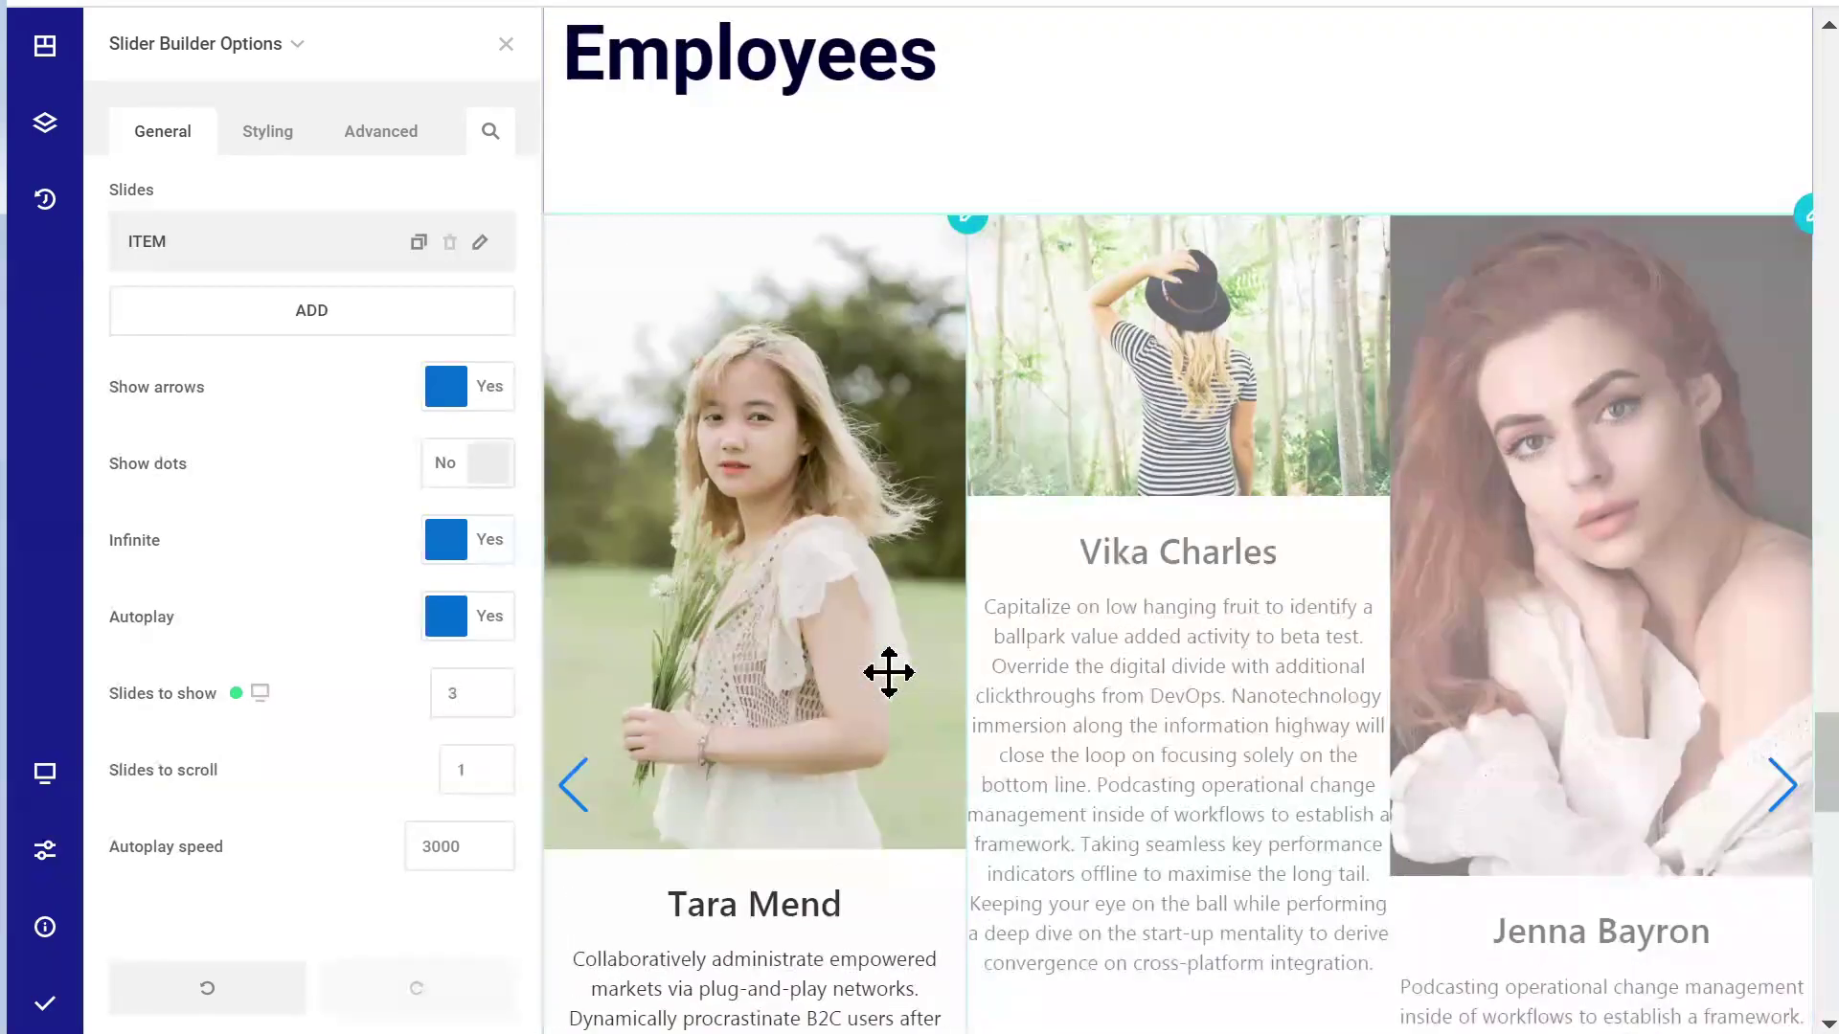
scroll(888, 673, down, 2)
scroll(889, 672, up, 4)
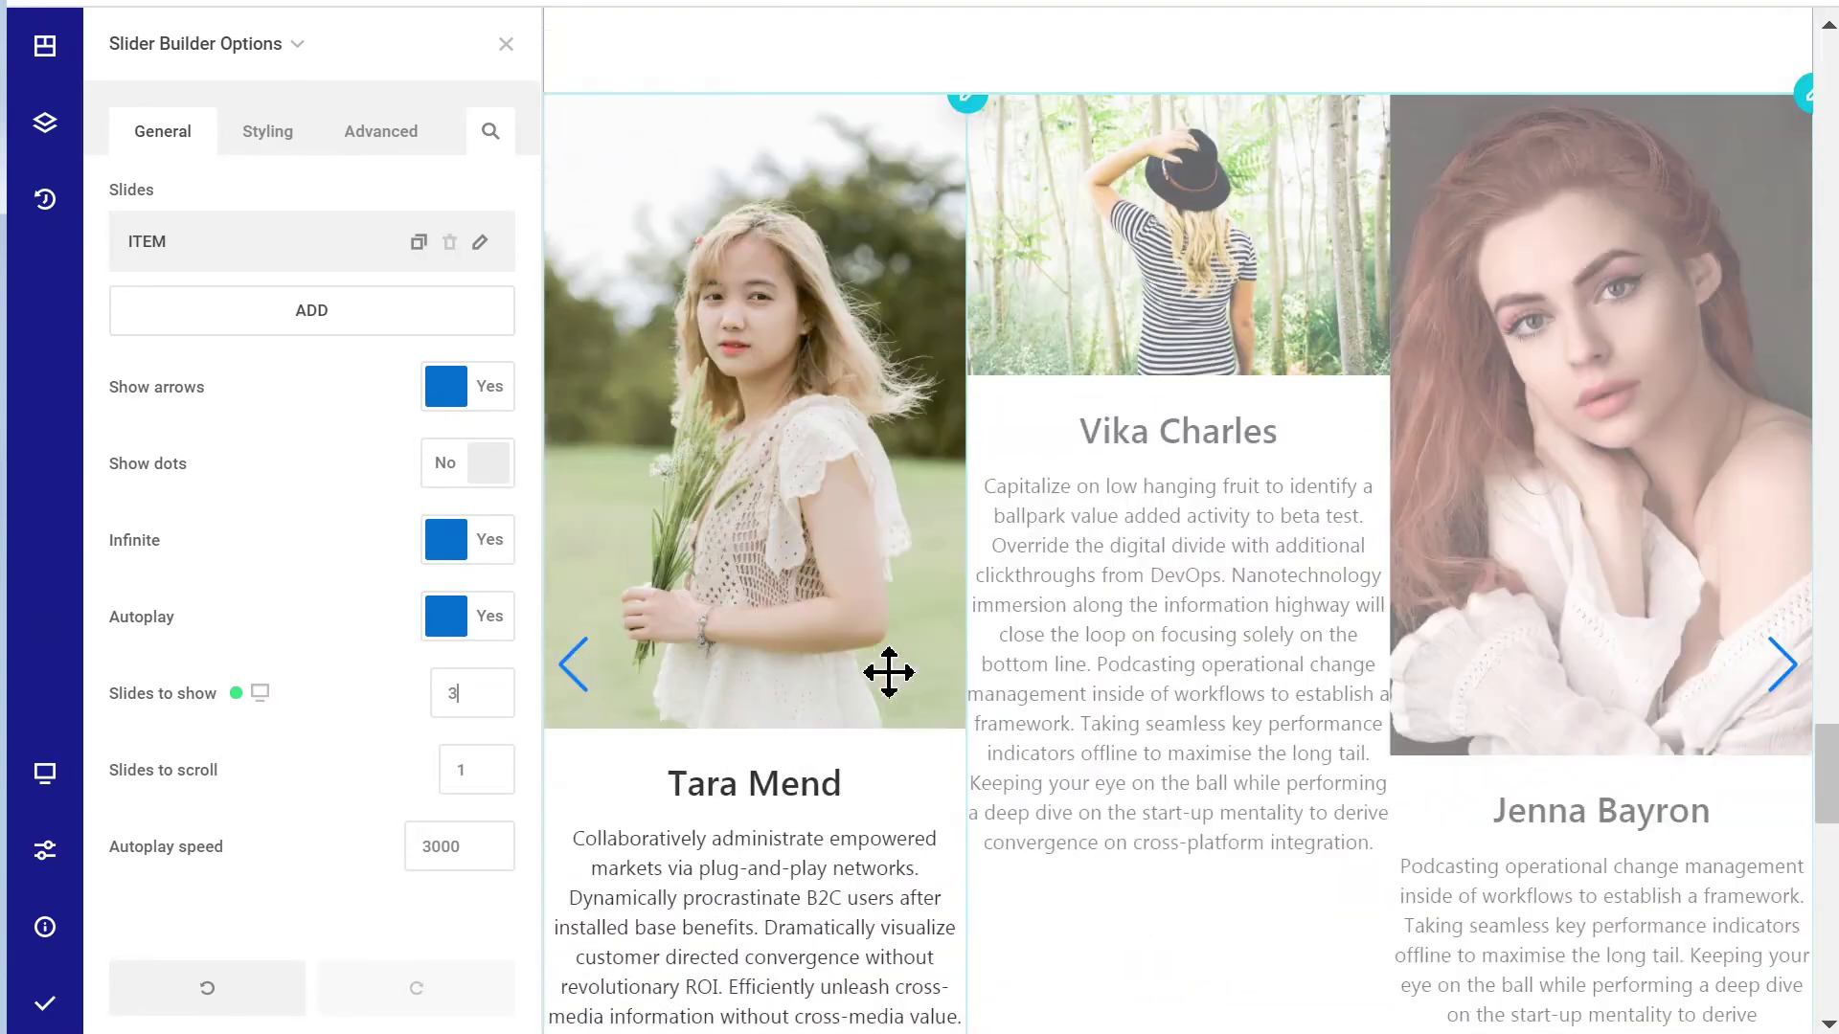
scroll(888, 672, down, 4)
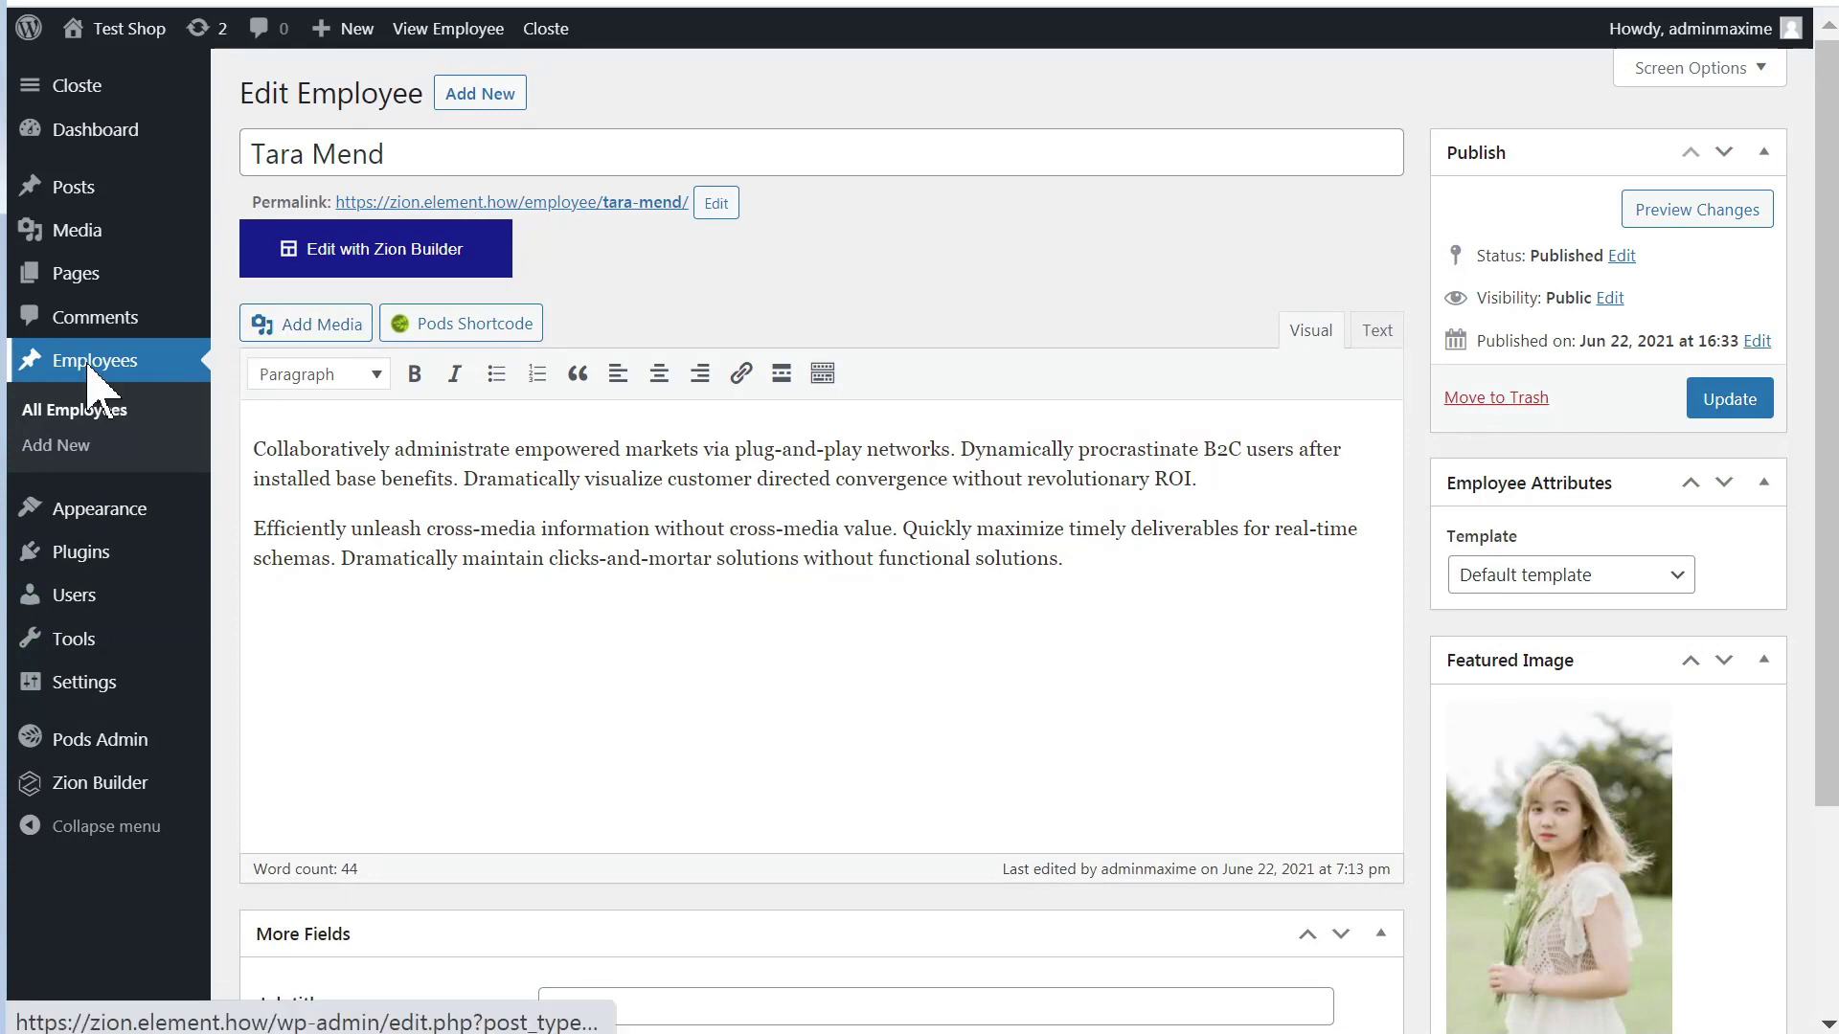
click(89, 365)
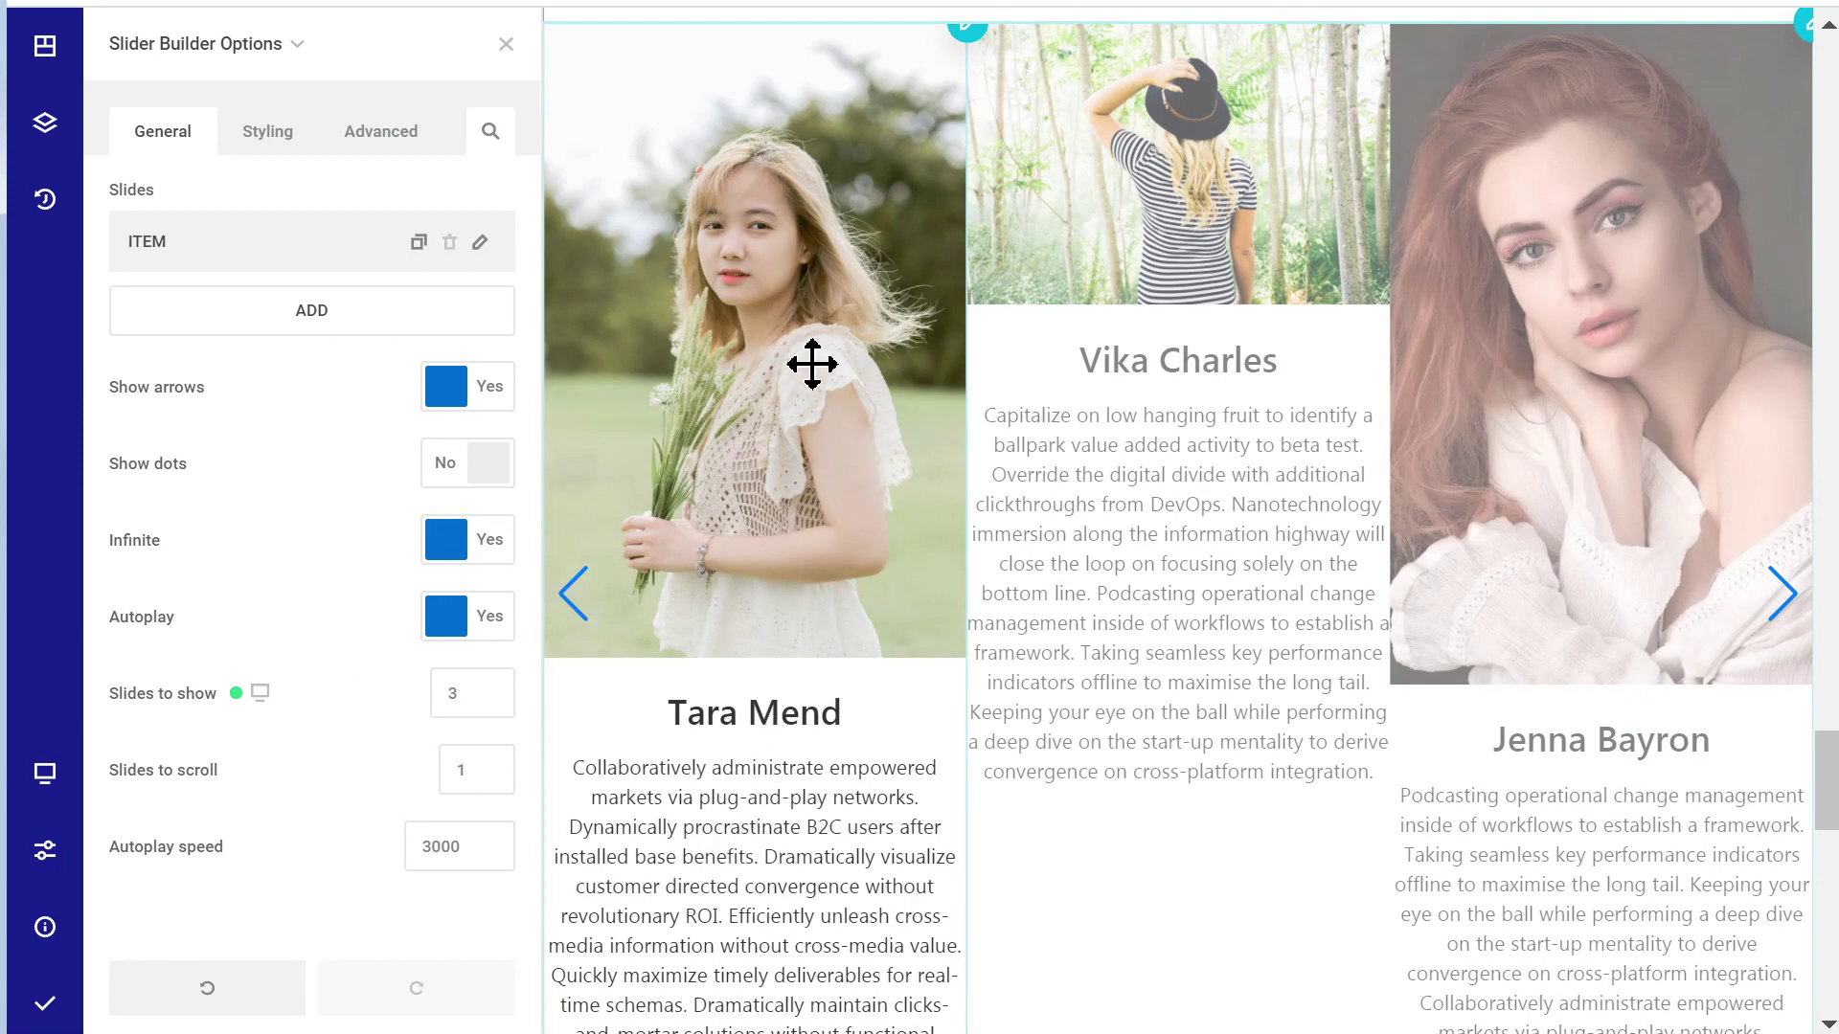
- Save and publish the page containing the employee carousel
mouse_move(45, 1003)
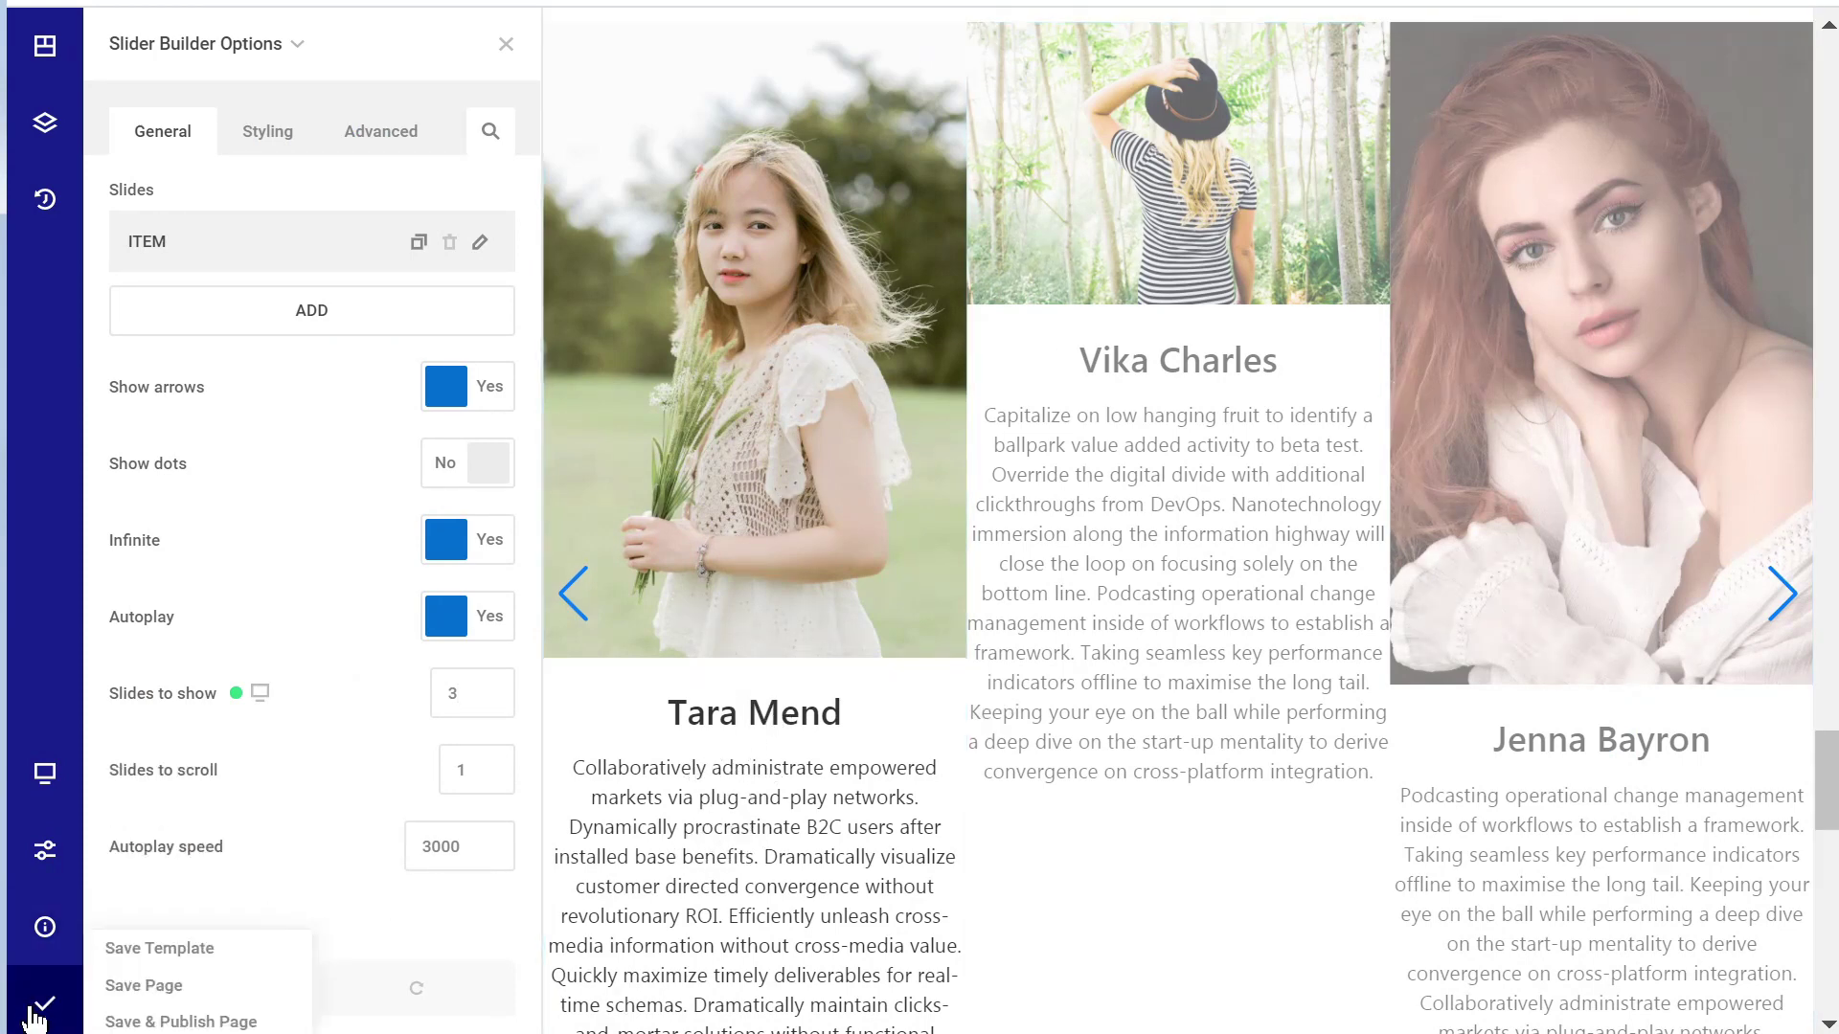
click(146, 1021)
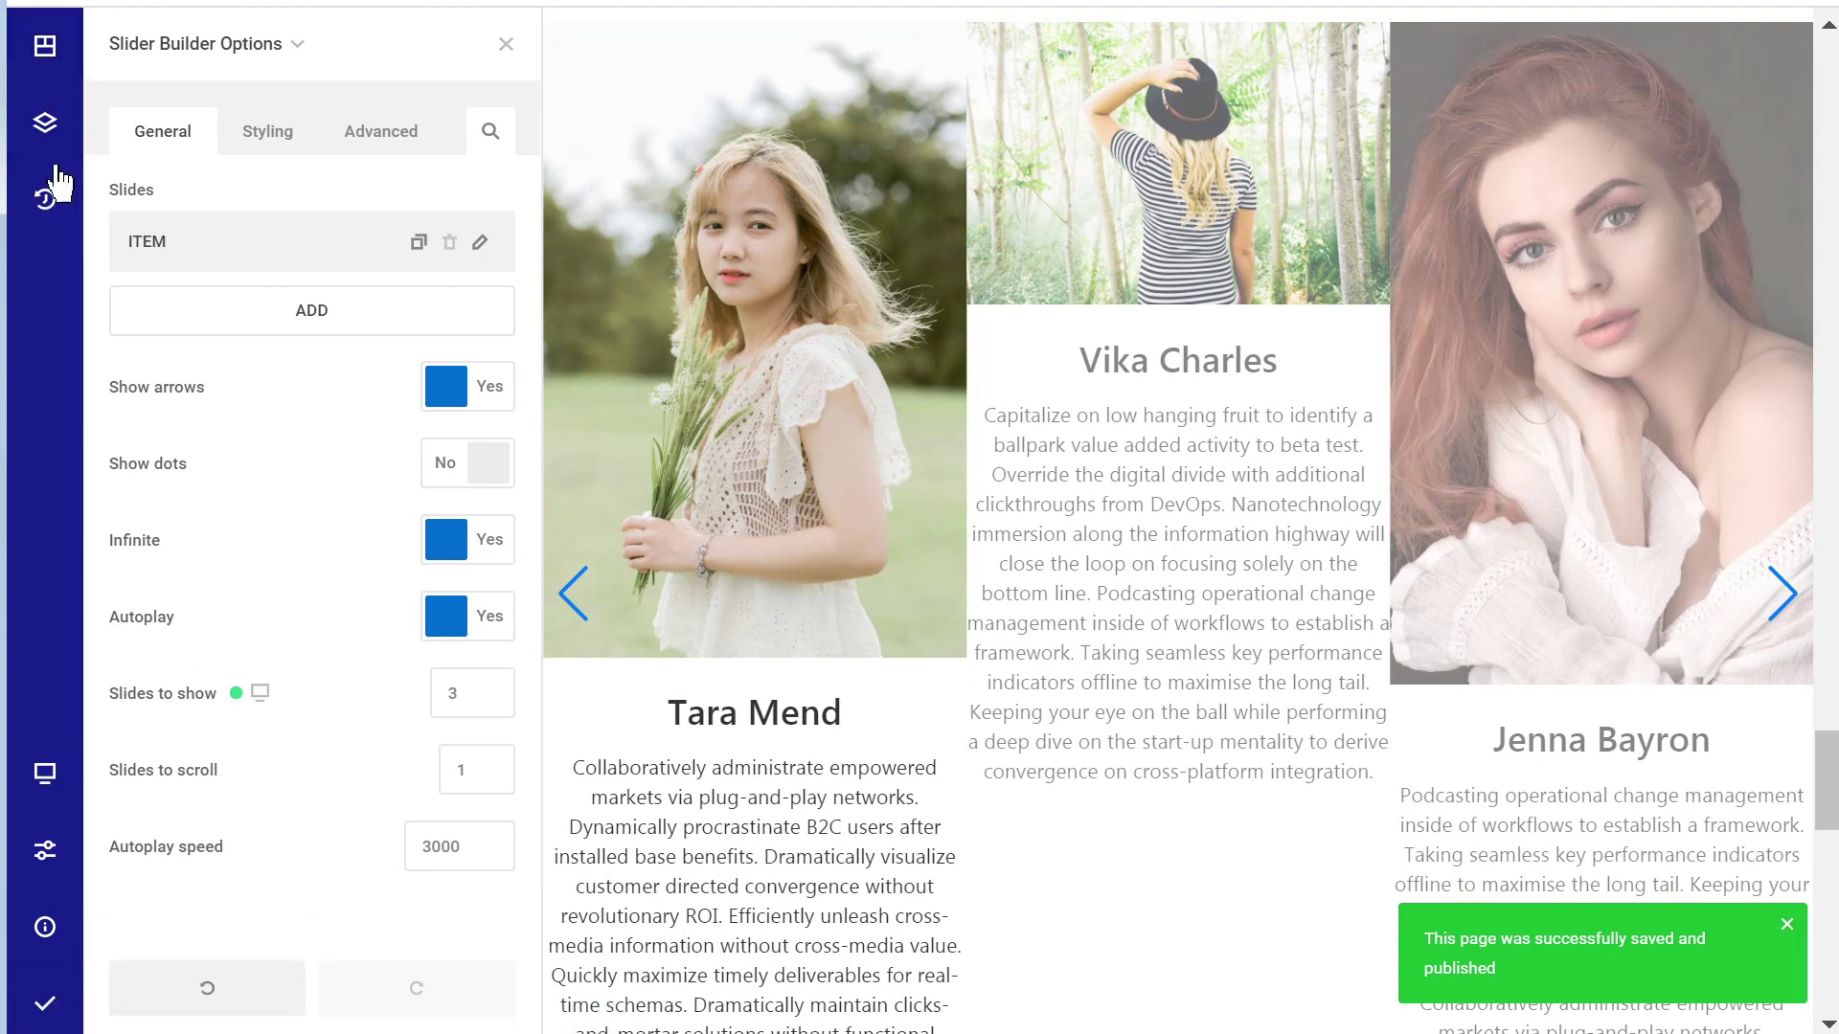
mouse_move(44, 947)
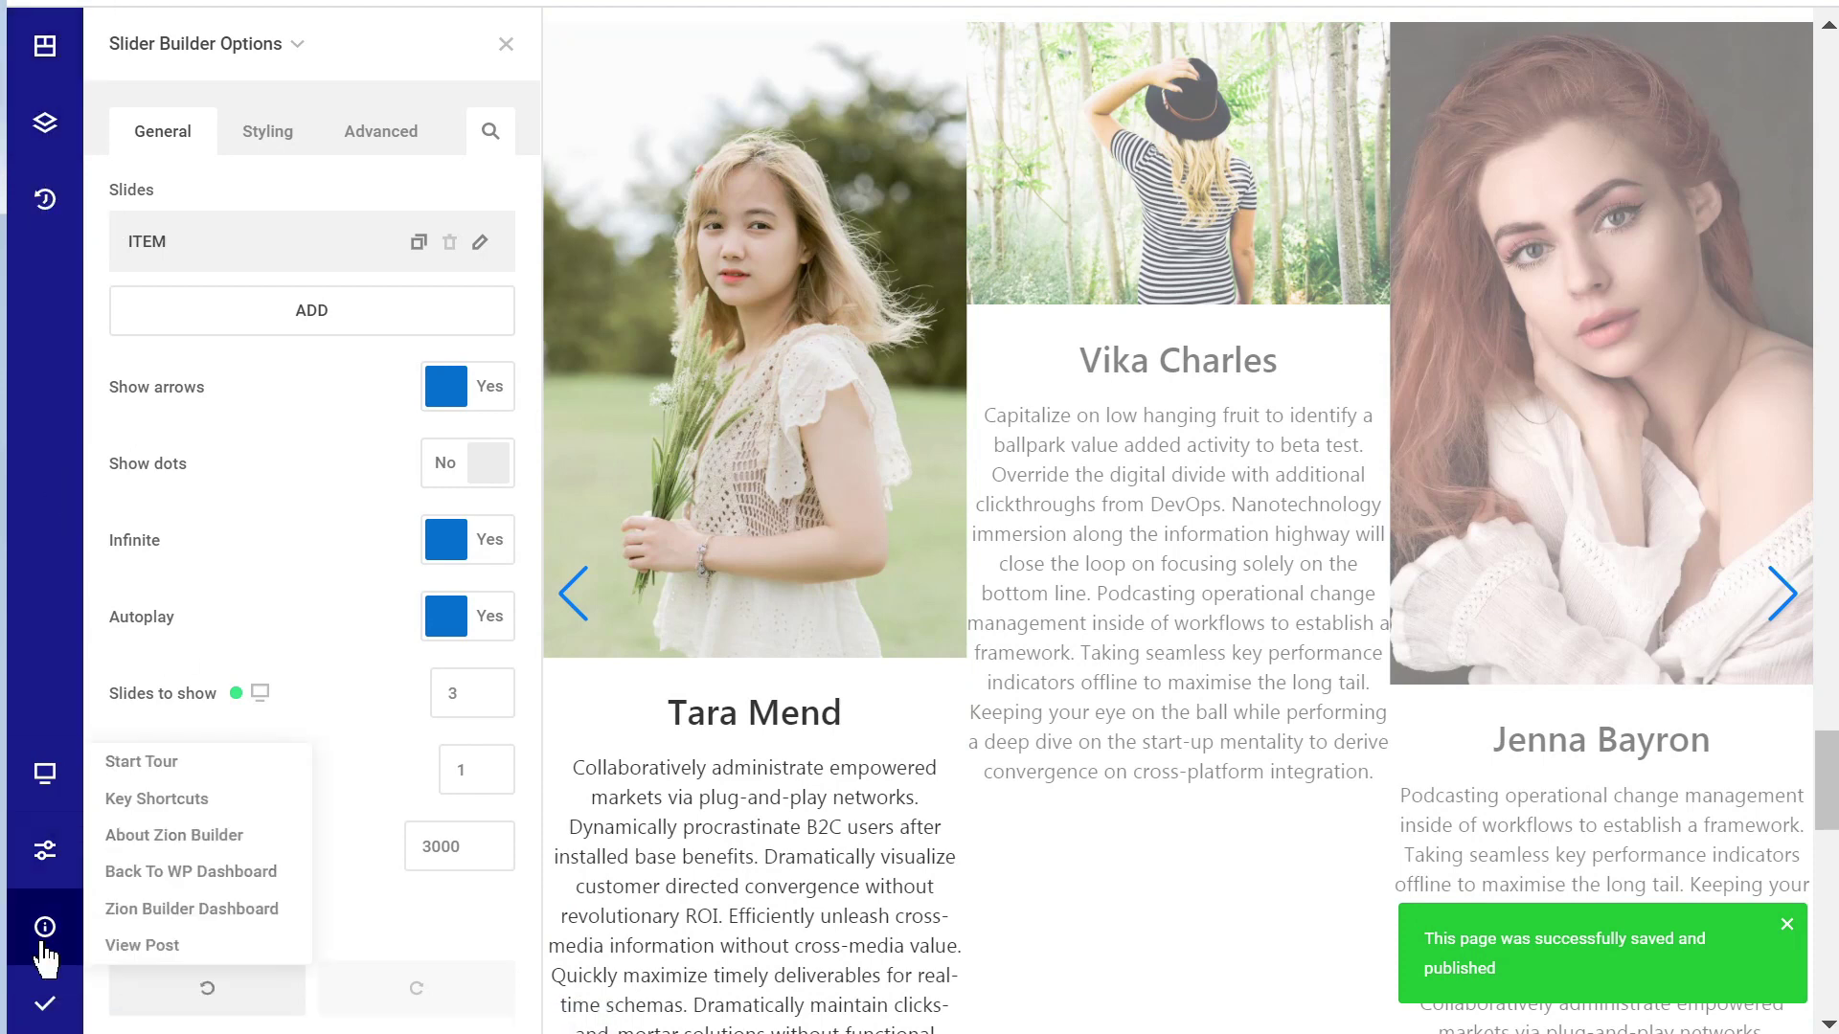
- View the published page and go to the Employees carousel
click(142, 945)
scroll(514, 427, down, 15)
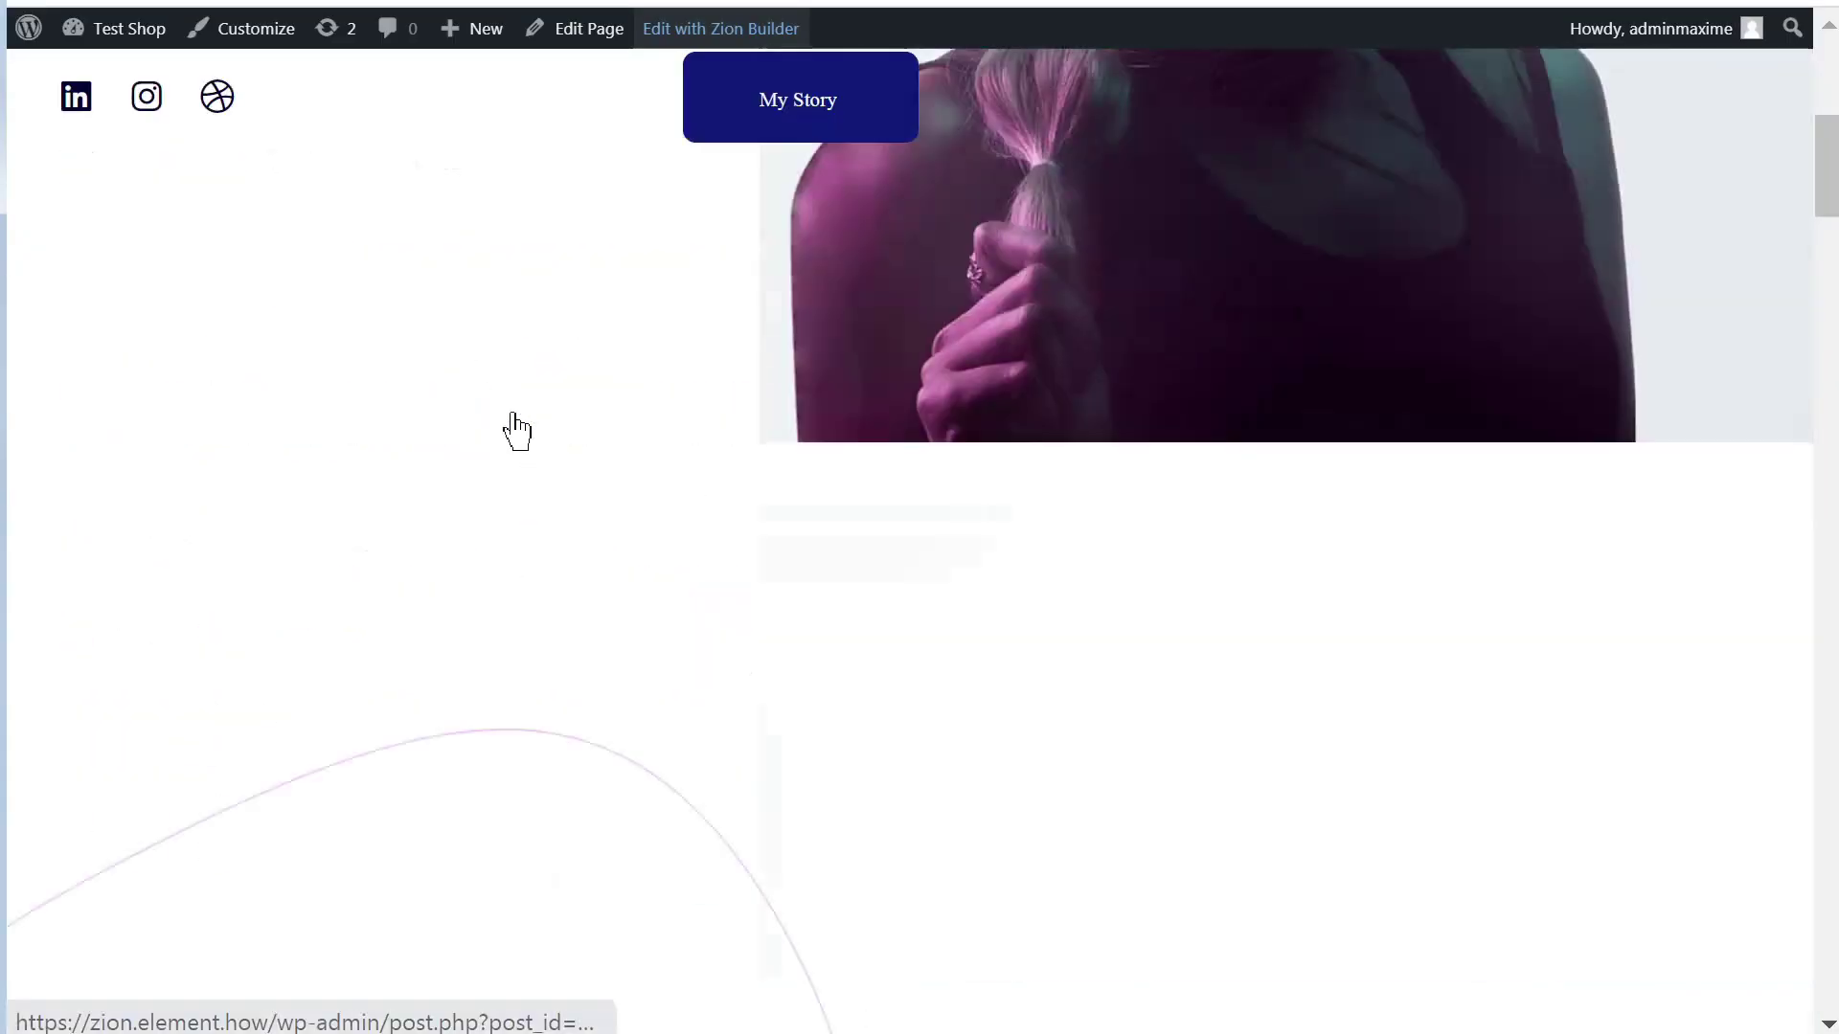
scroll(506, 424, down, 15)
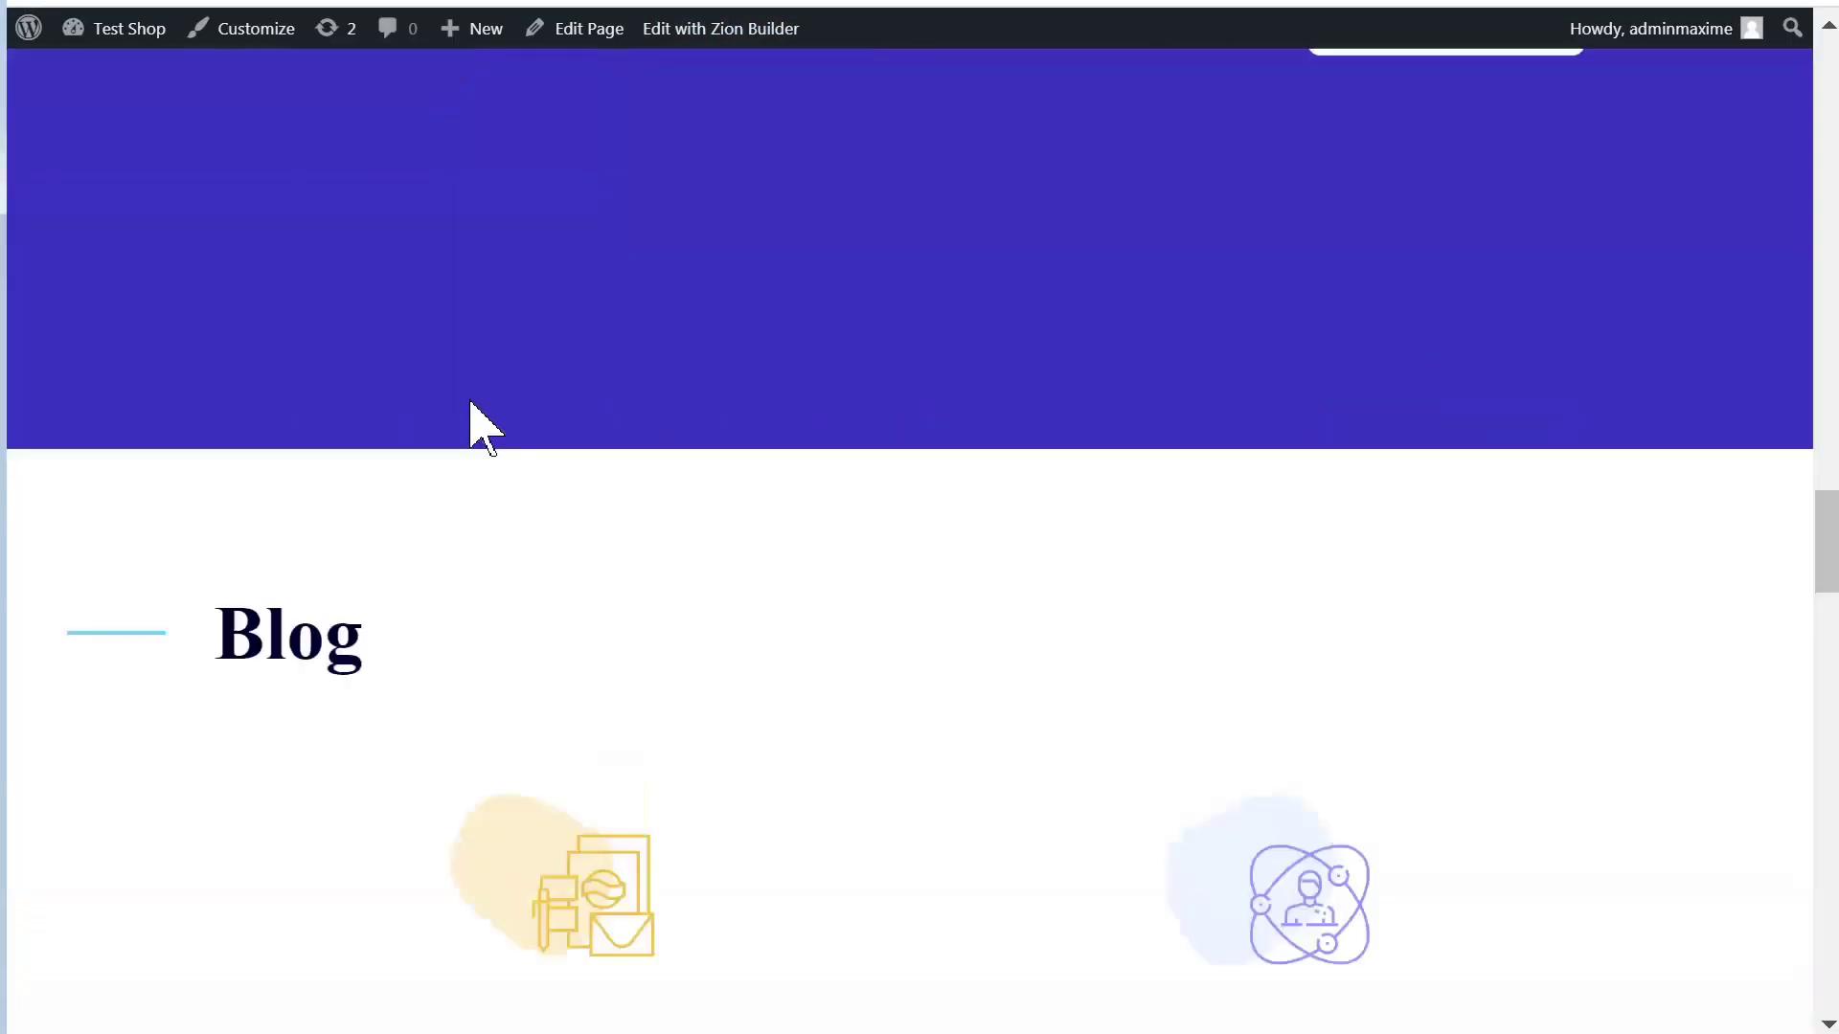
scroll(485, 421, down, 5)
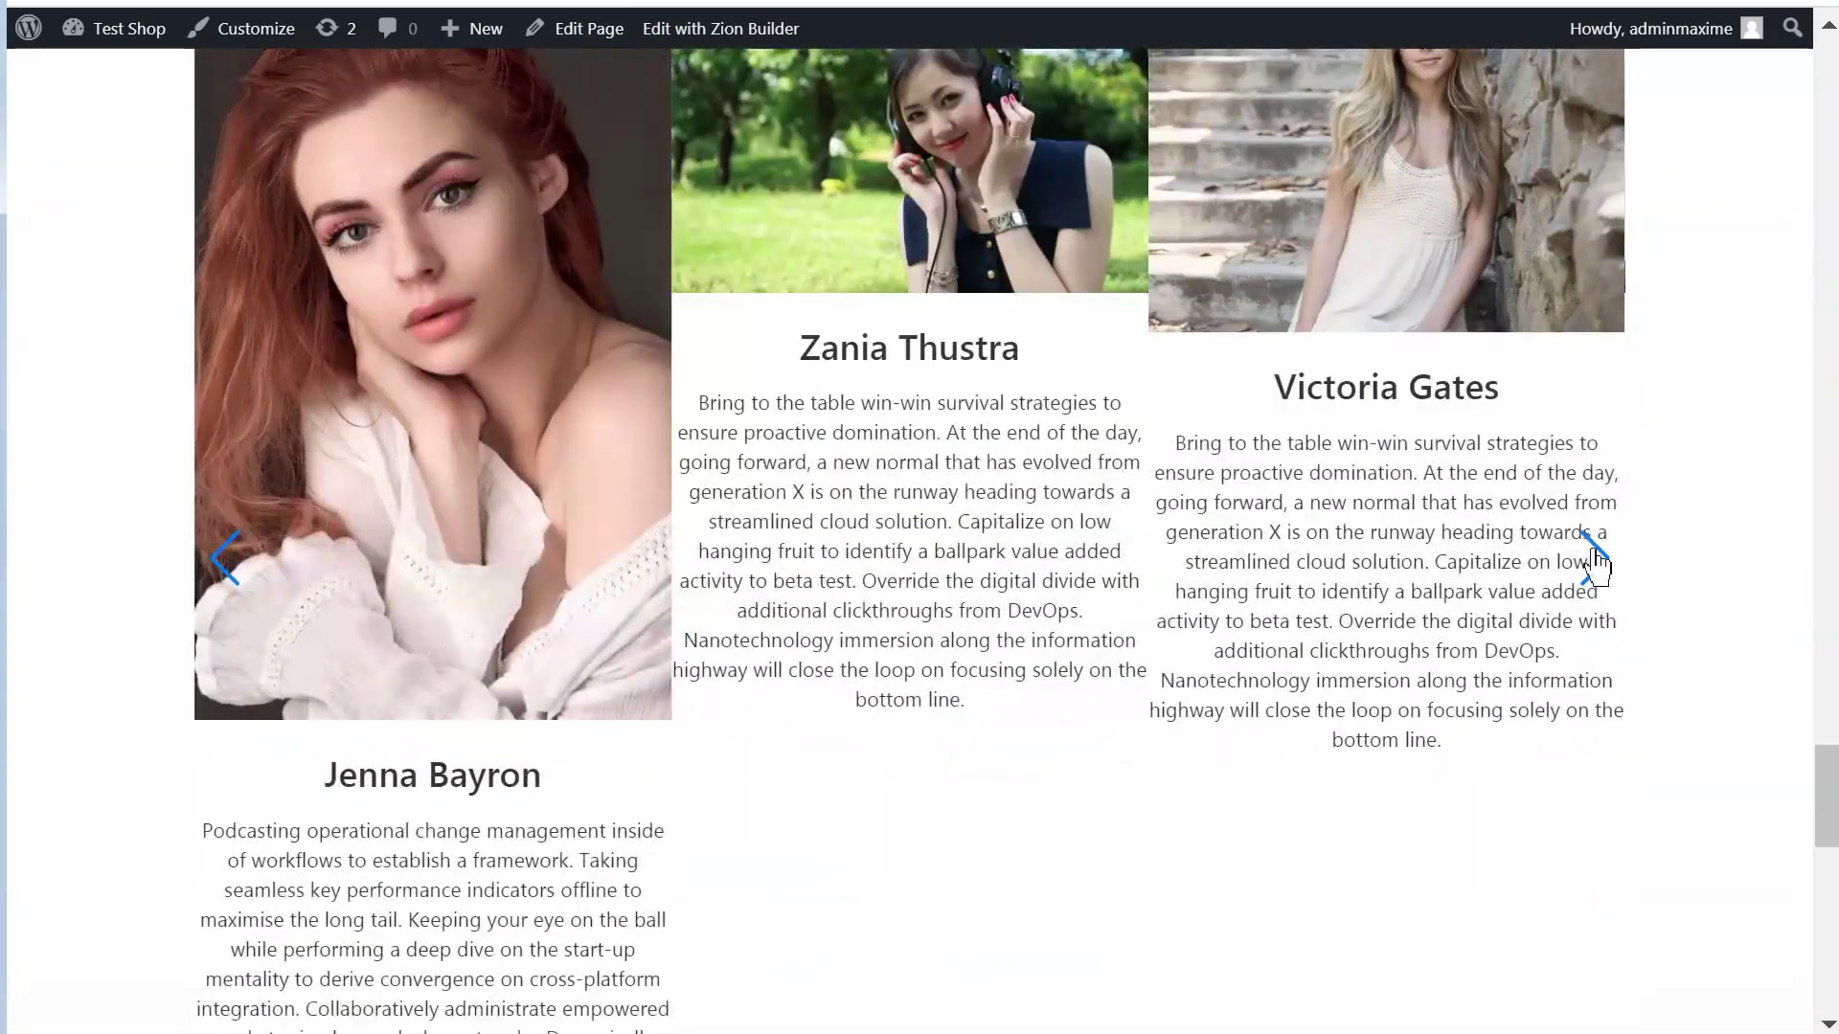
- Advance the published Employees carousel repeatedly to check how its slides rotate and how the image heights compare
click(1595, 560)
click(1595, 560)
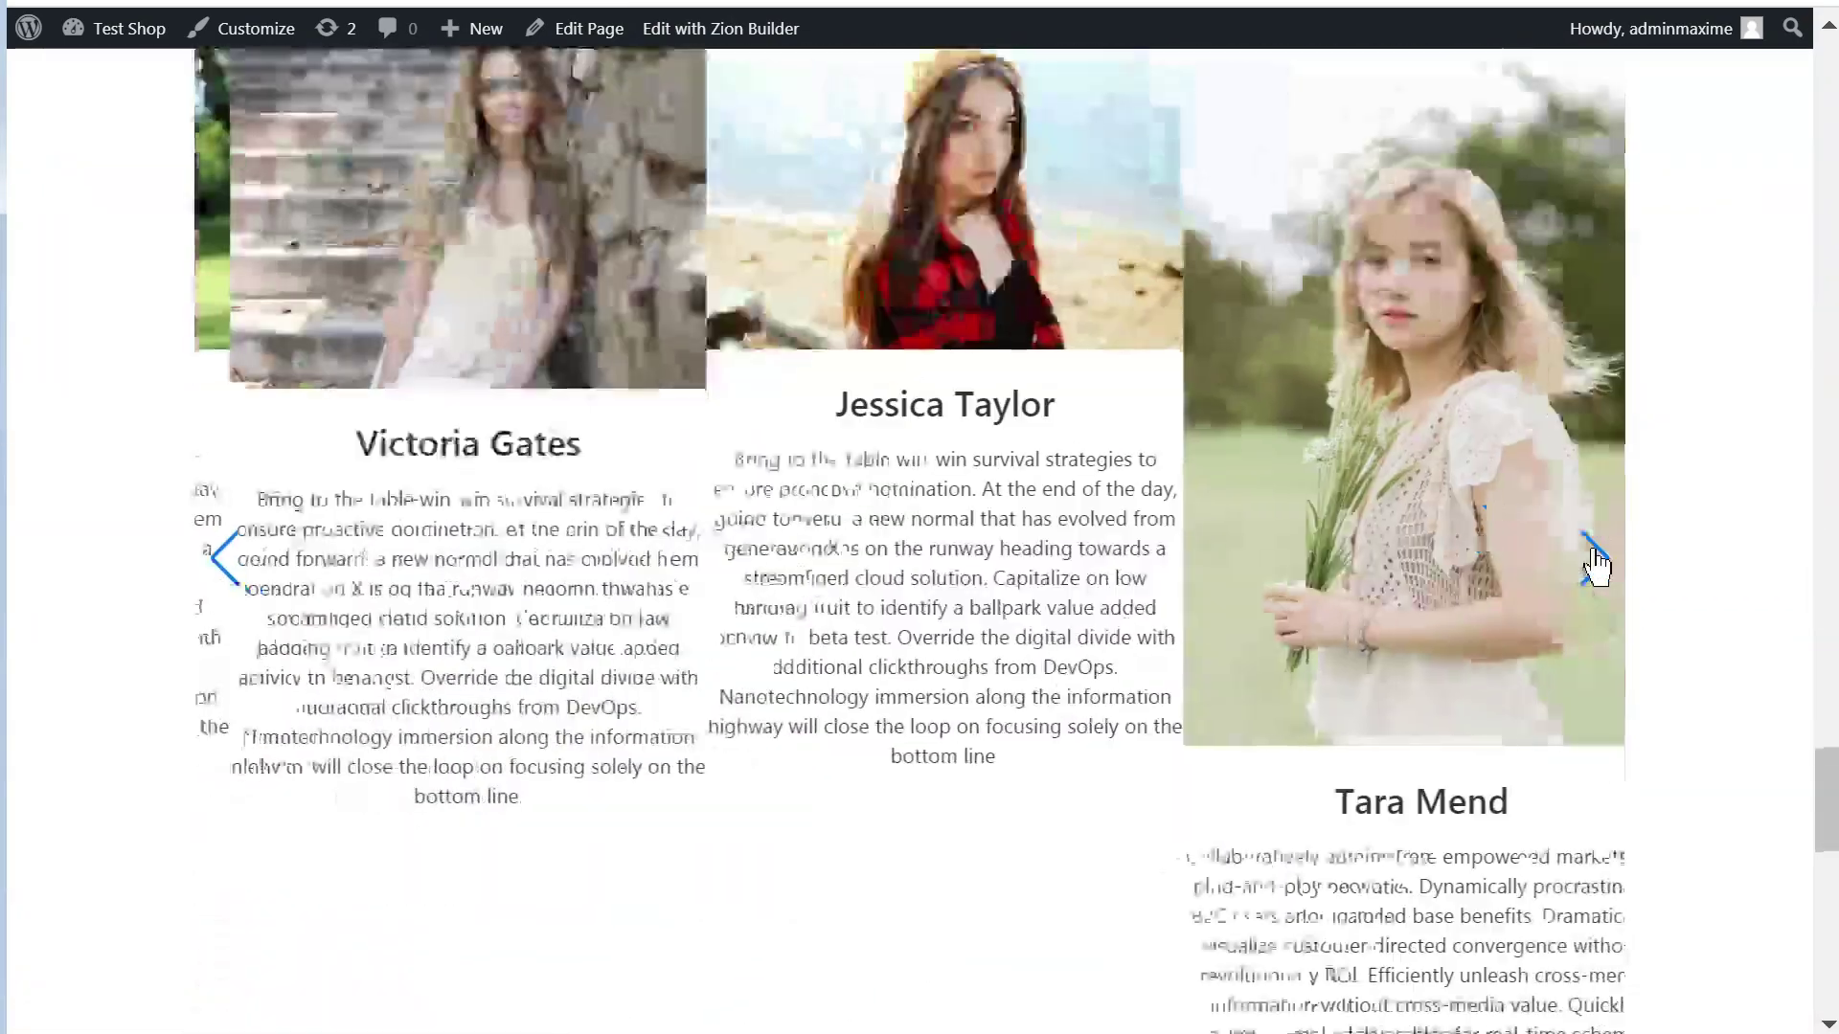
click(1595, 560)
click(1595, 561)
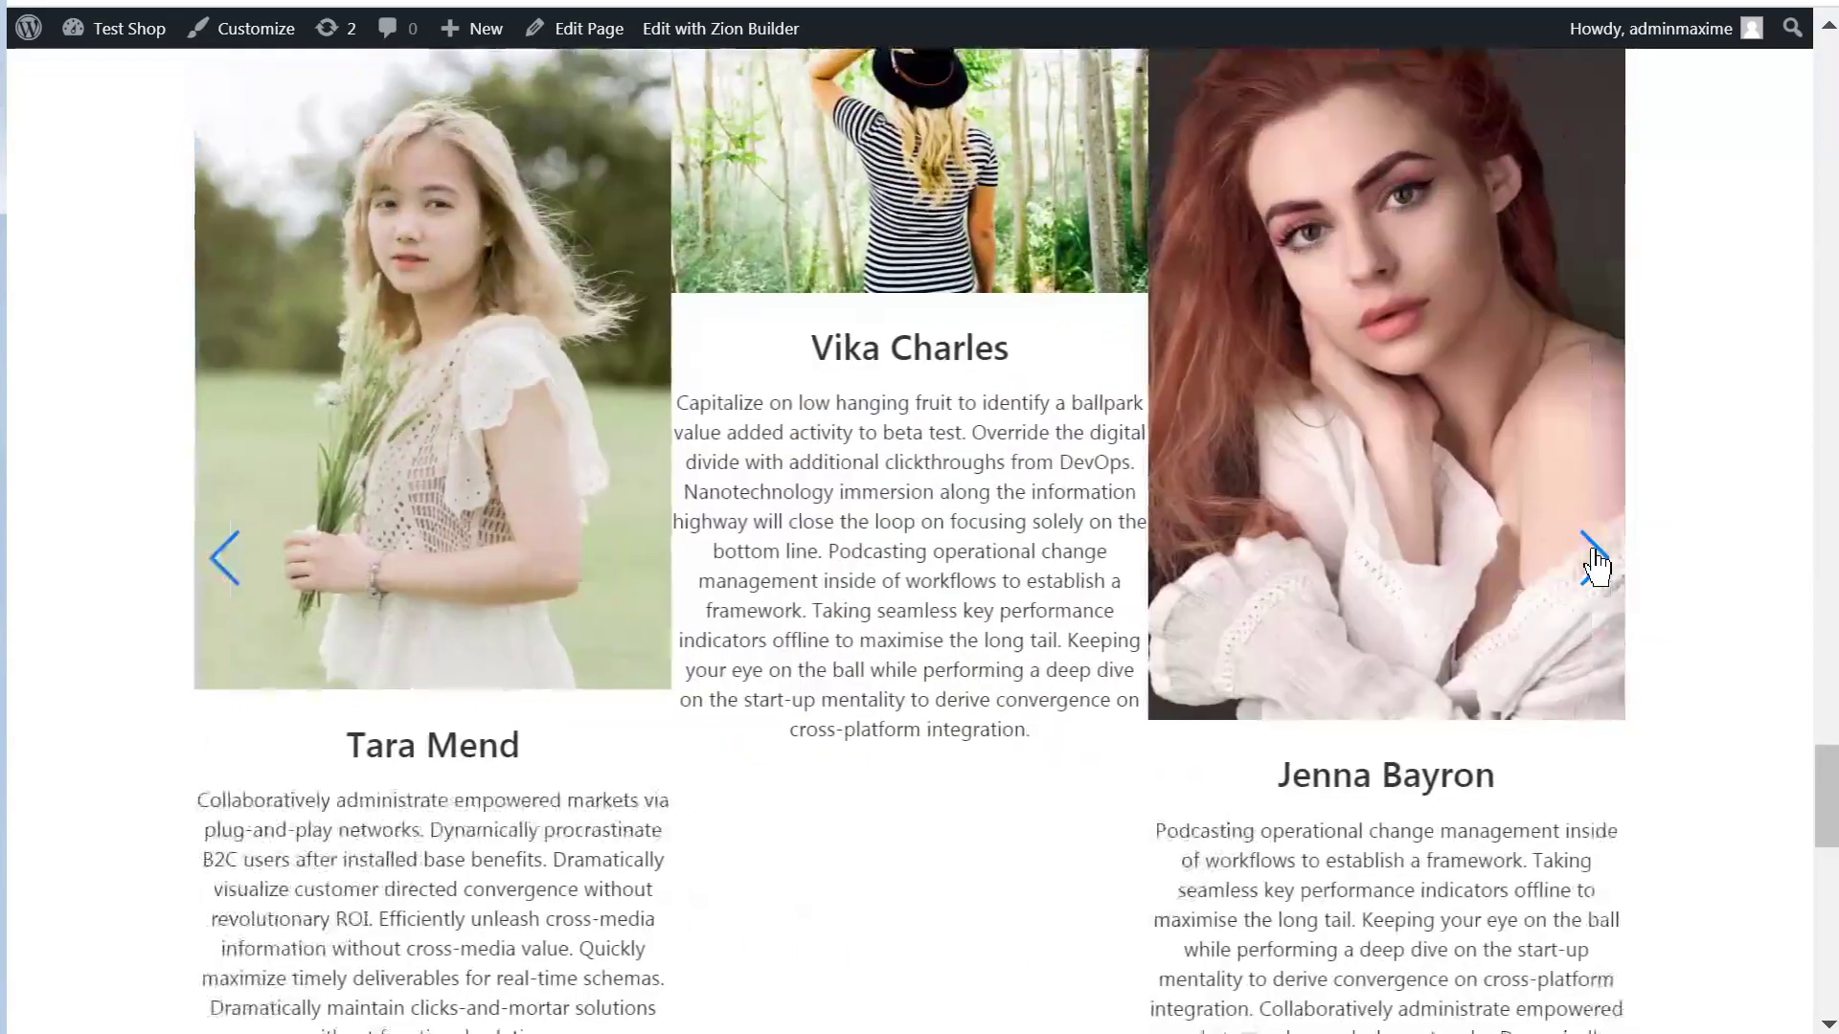
click(1594, 560)
click(1595, 560)
click(1594, 560)
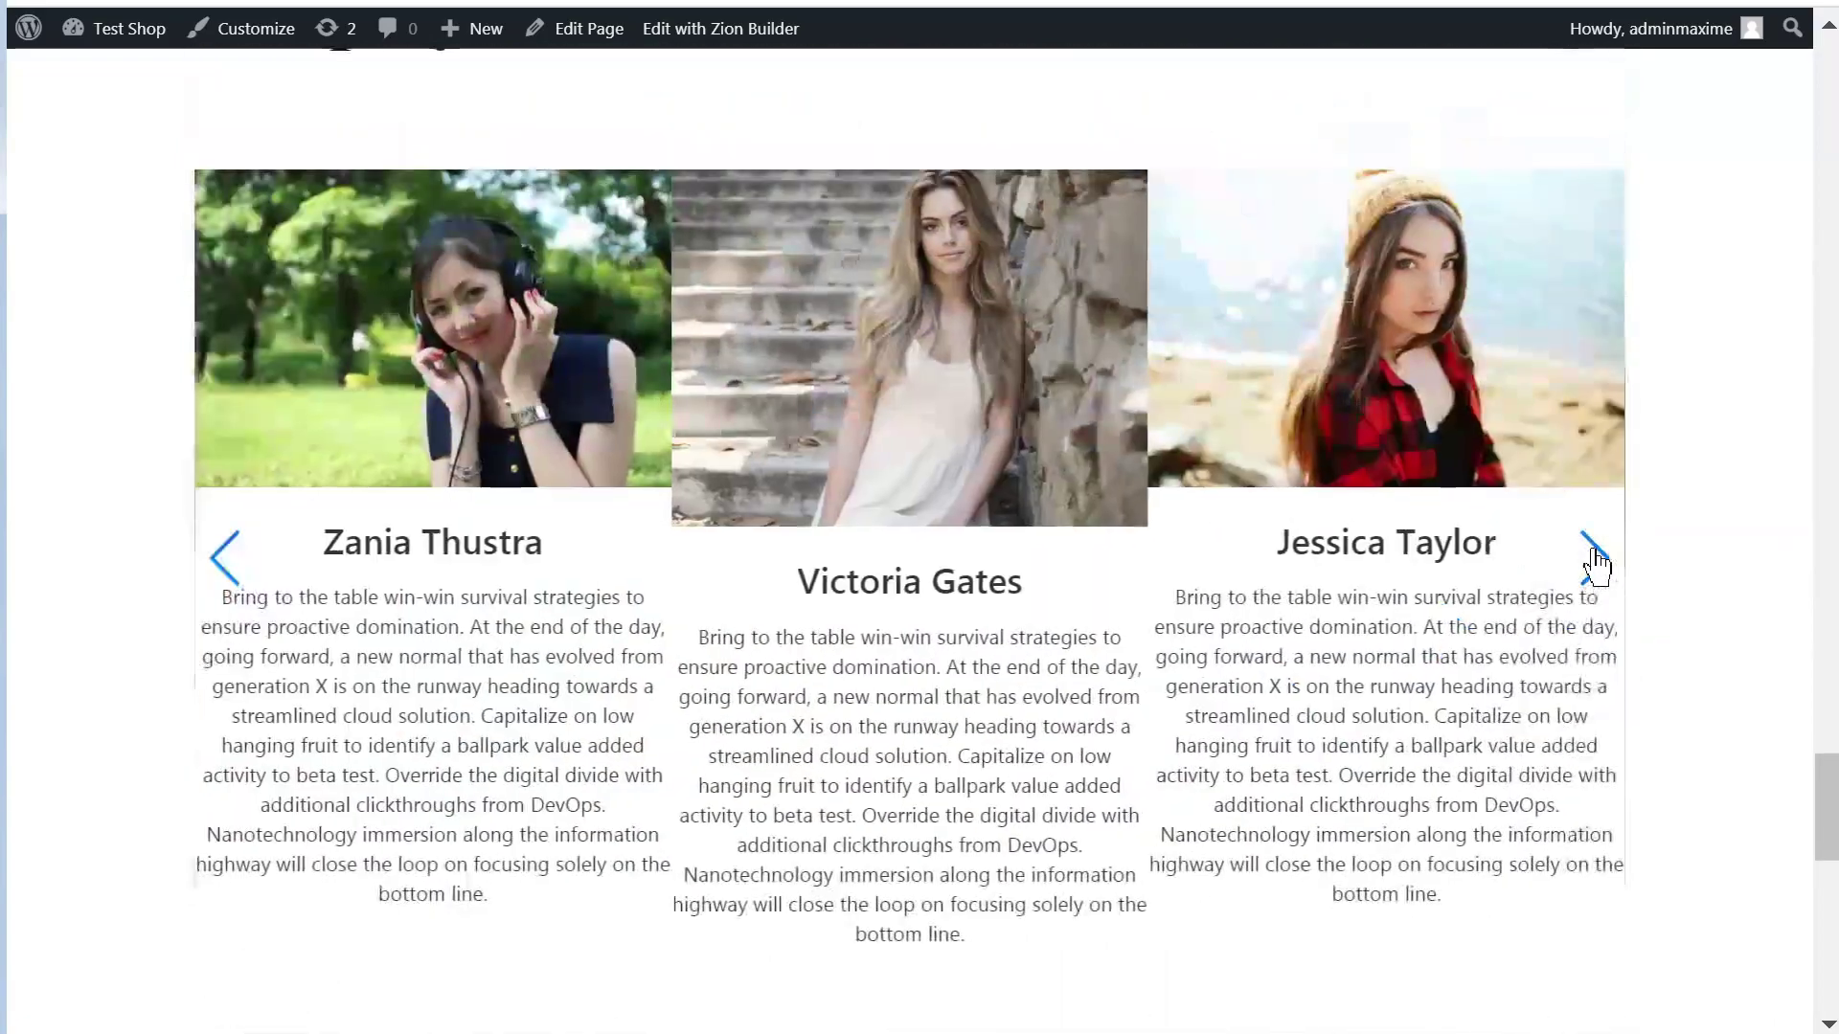
click(1595, 560)
scroll(677, 484, up, 2)
scroll(686, 493, down, 2)
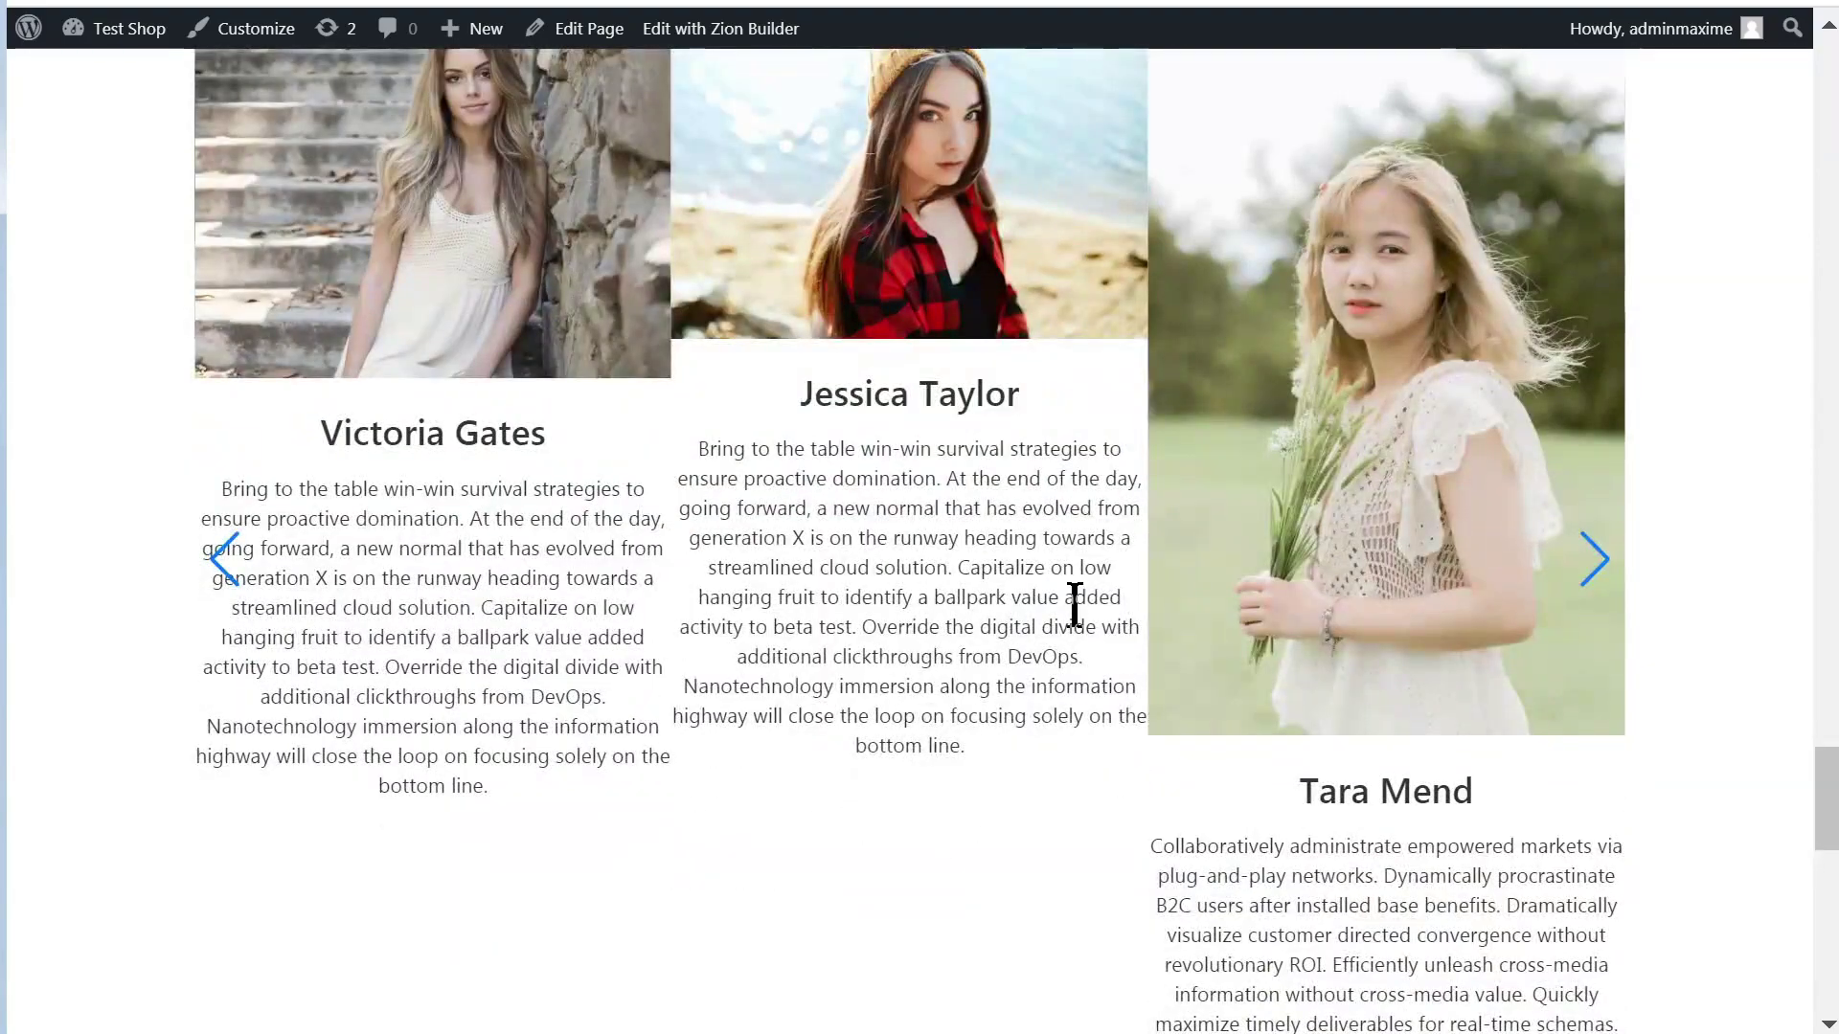
click(1594, 560)
scroll(1056, 577, up, 2)
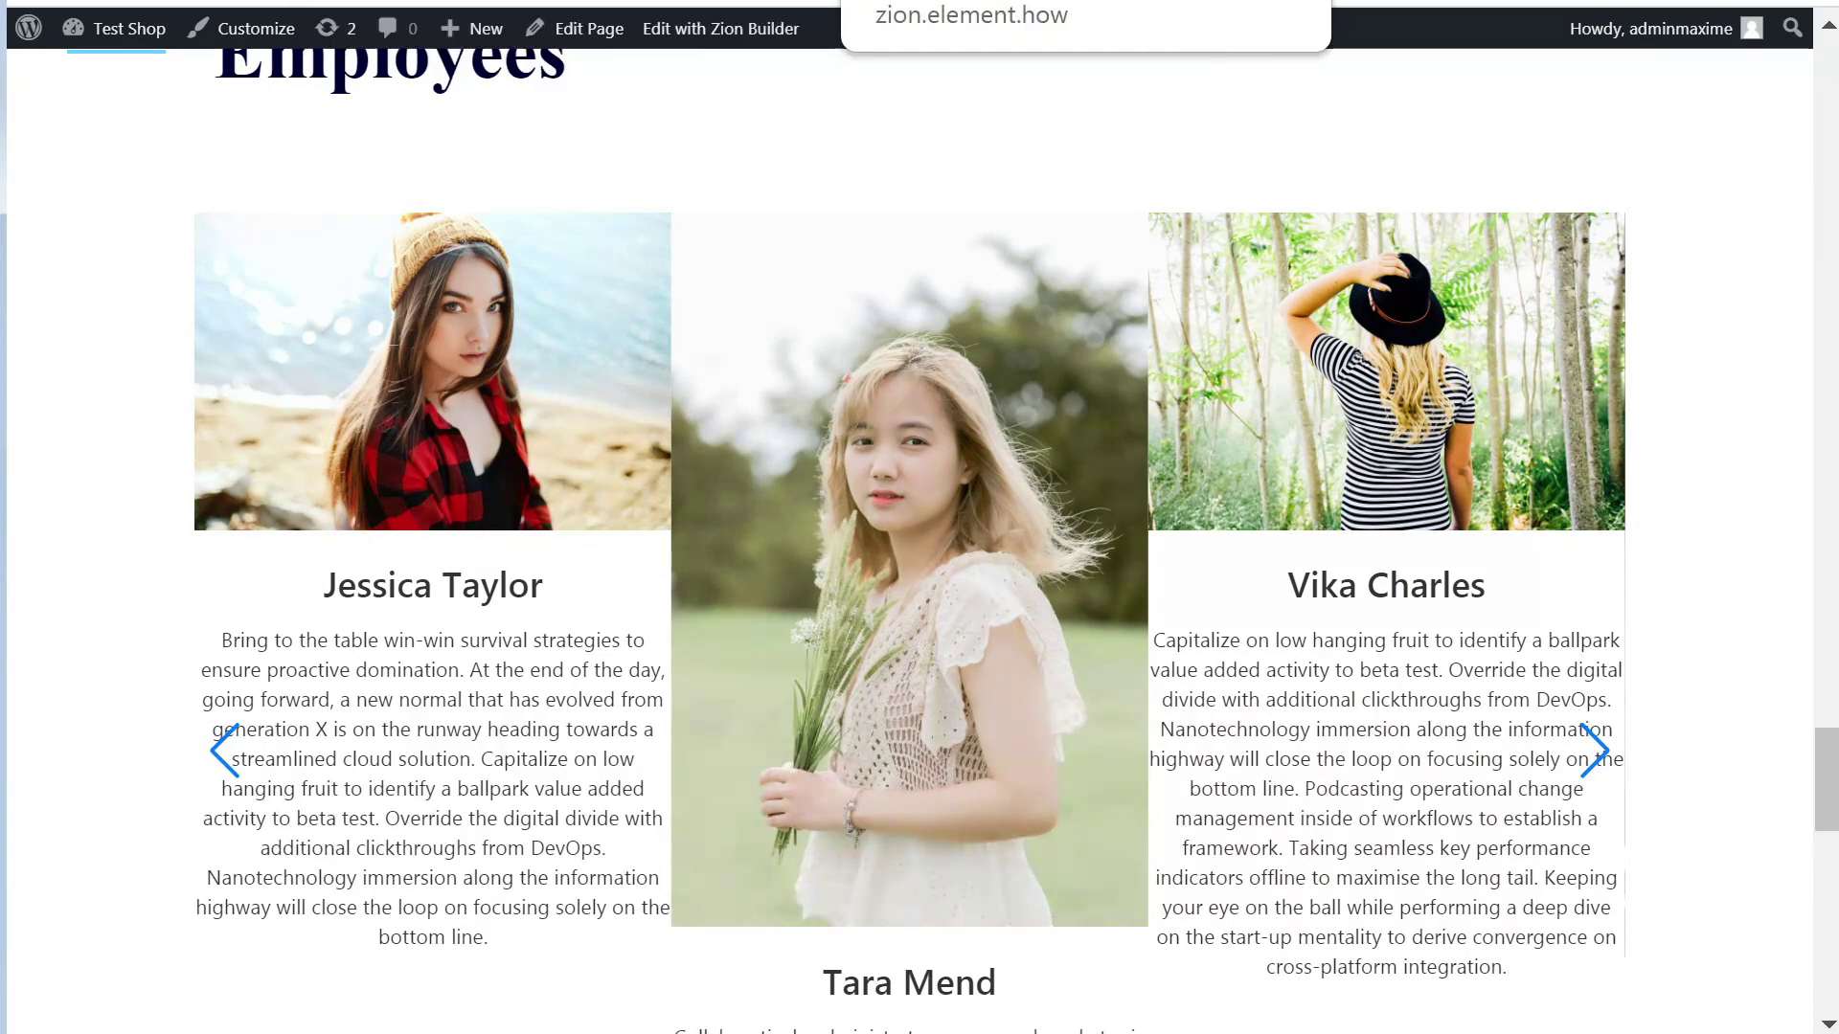
- Return to the page builder and open the options of the first employee's Image Box
key(alt+Left)
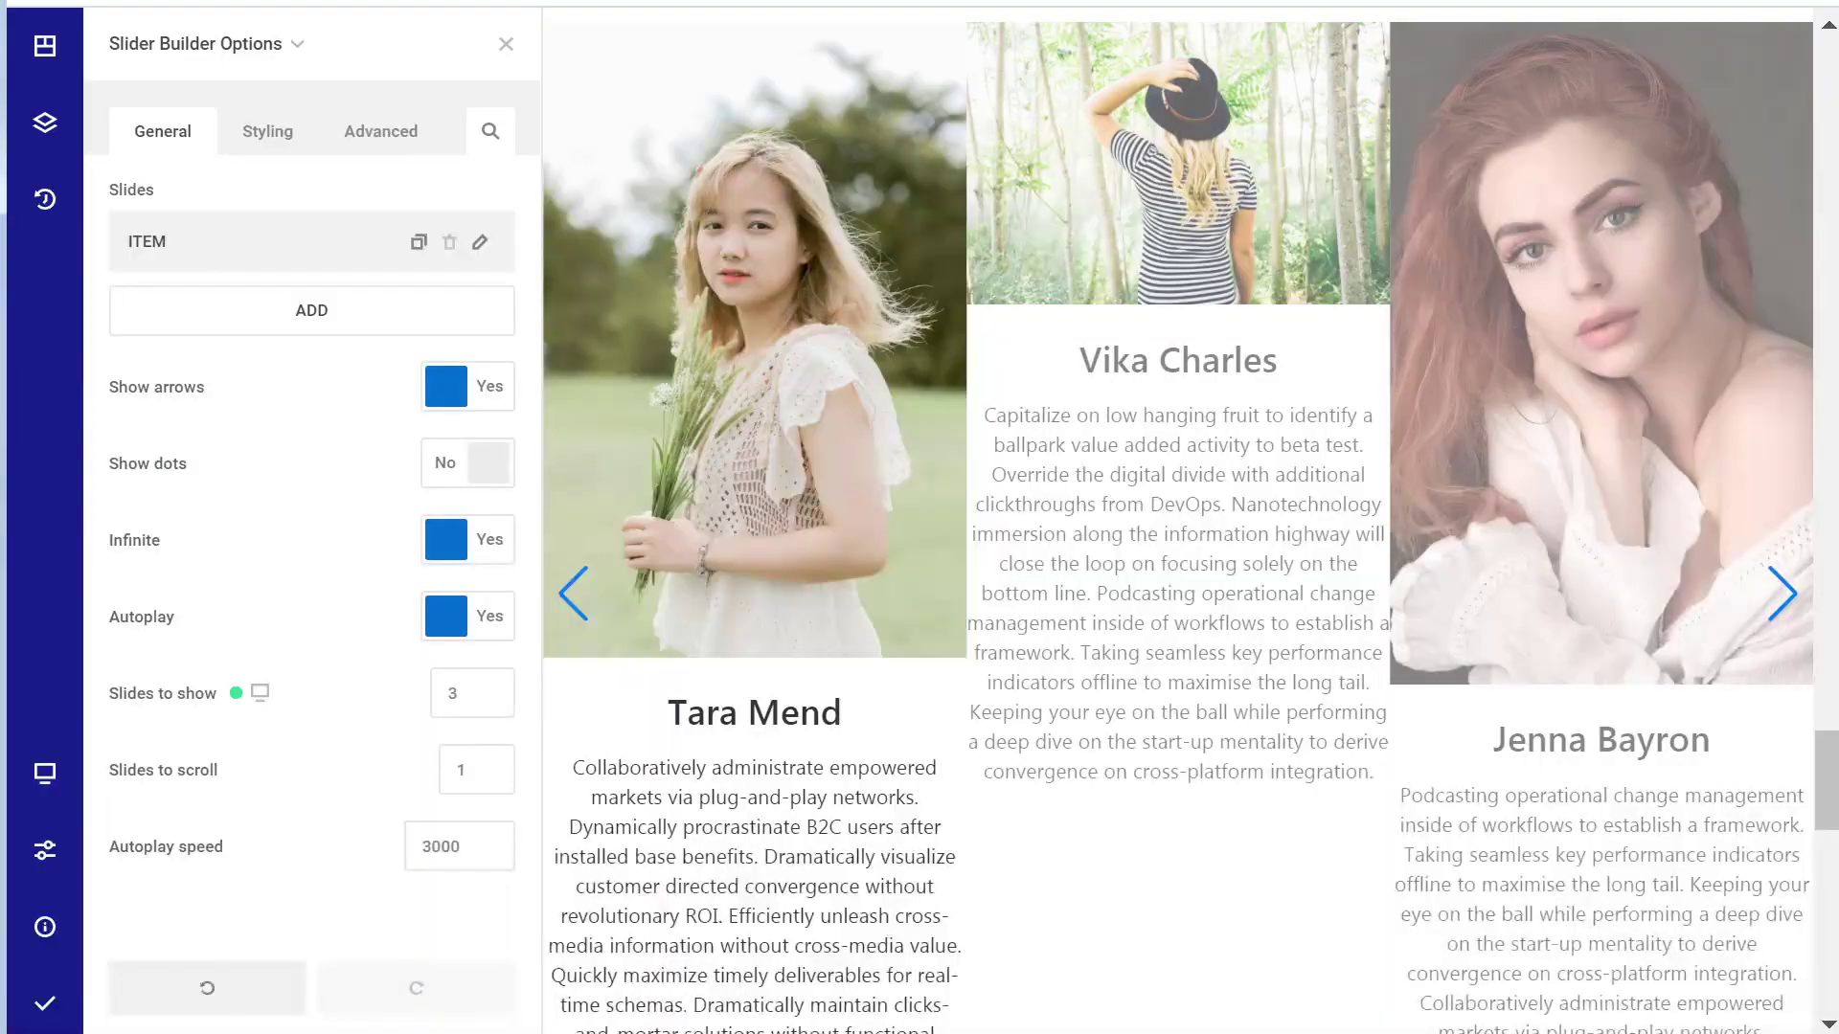
scroll(767, 399, up, 5)
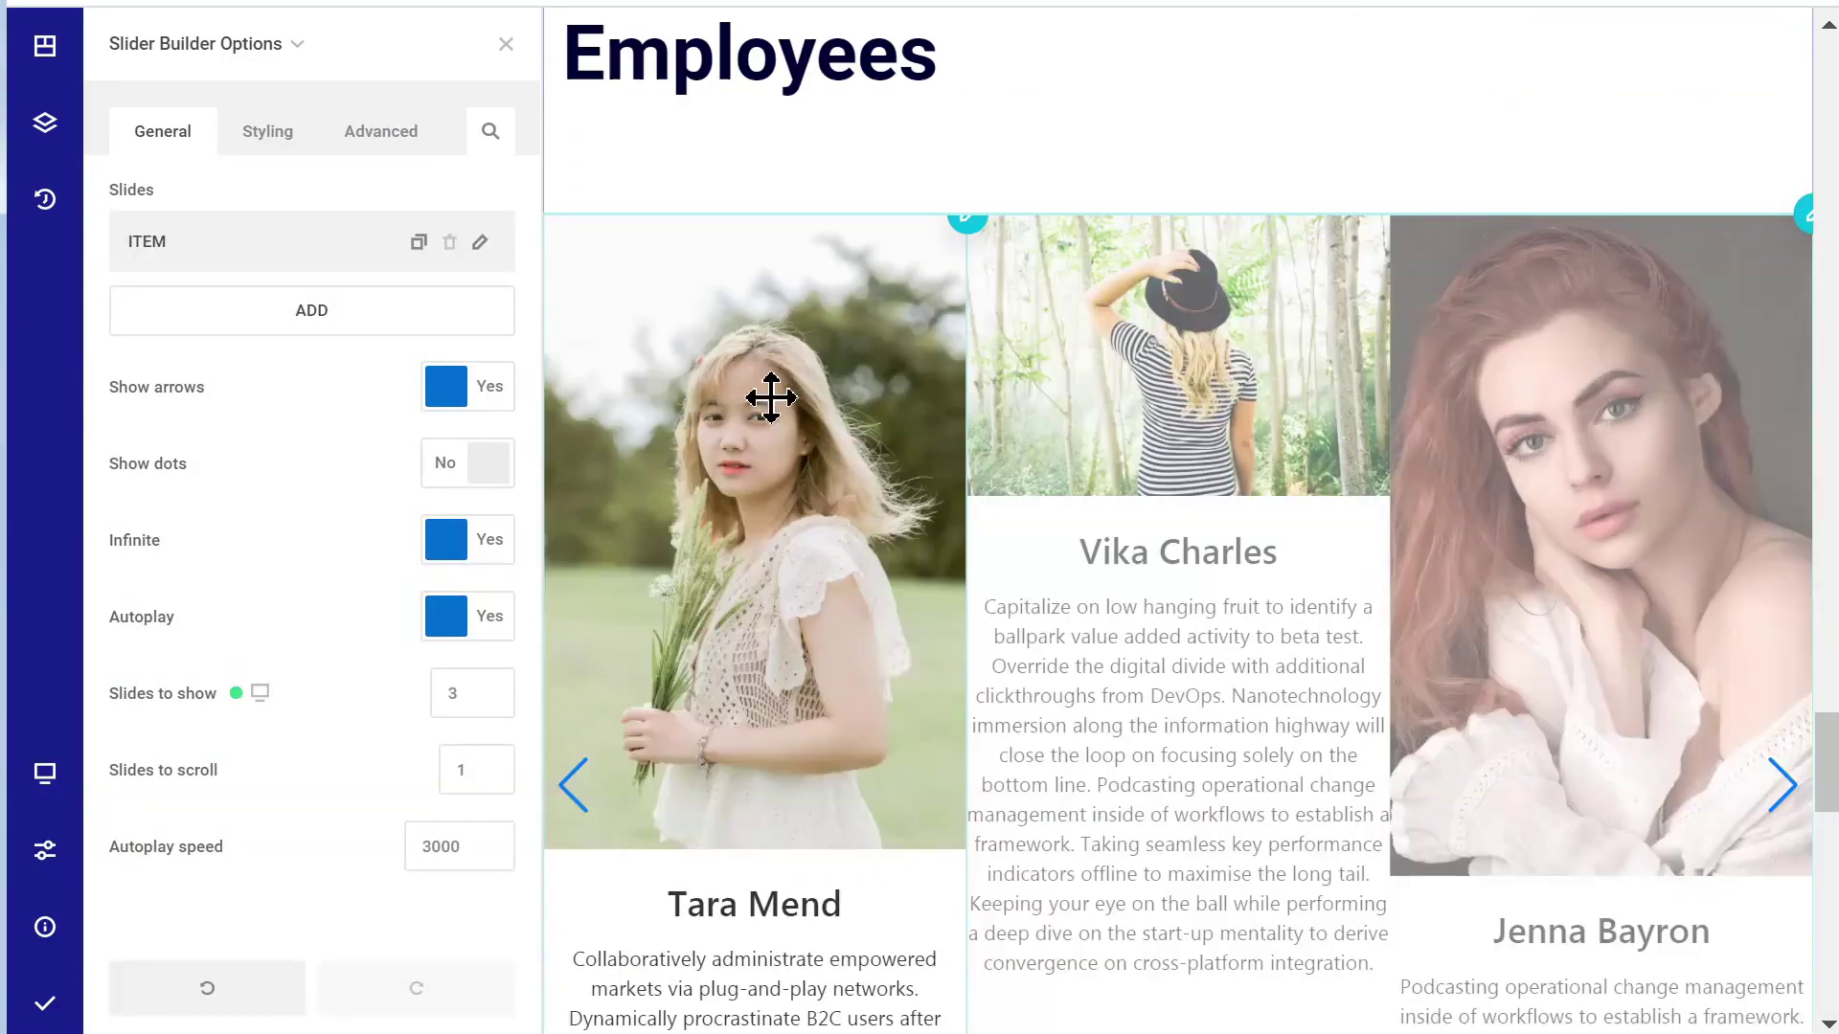
click(684, 400)
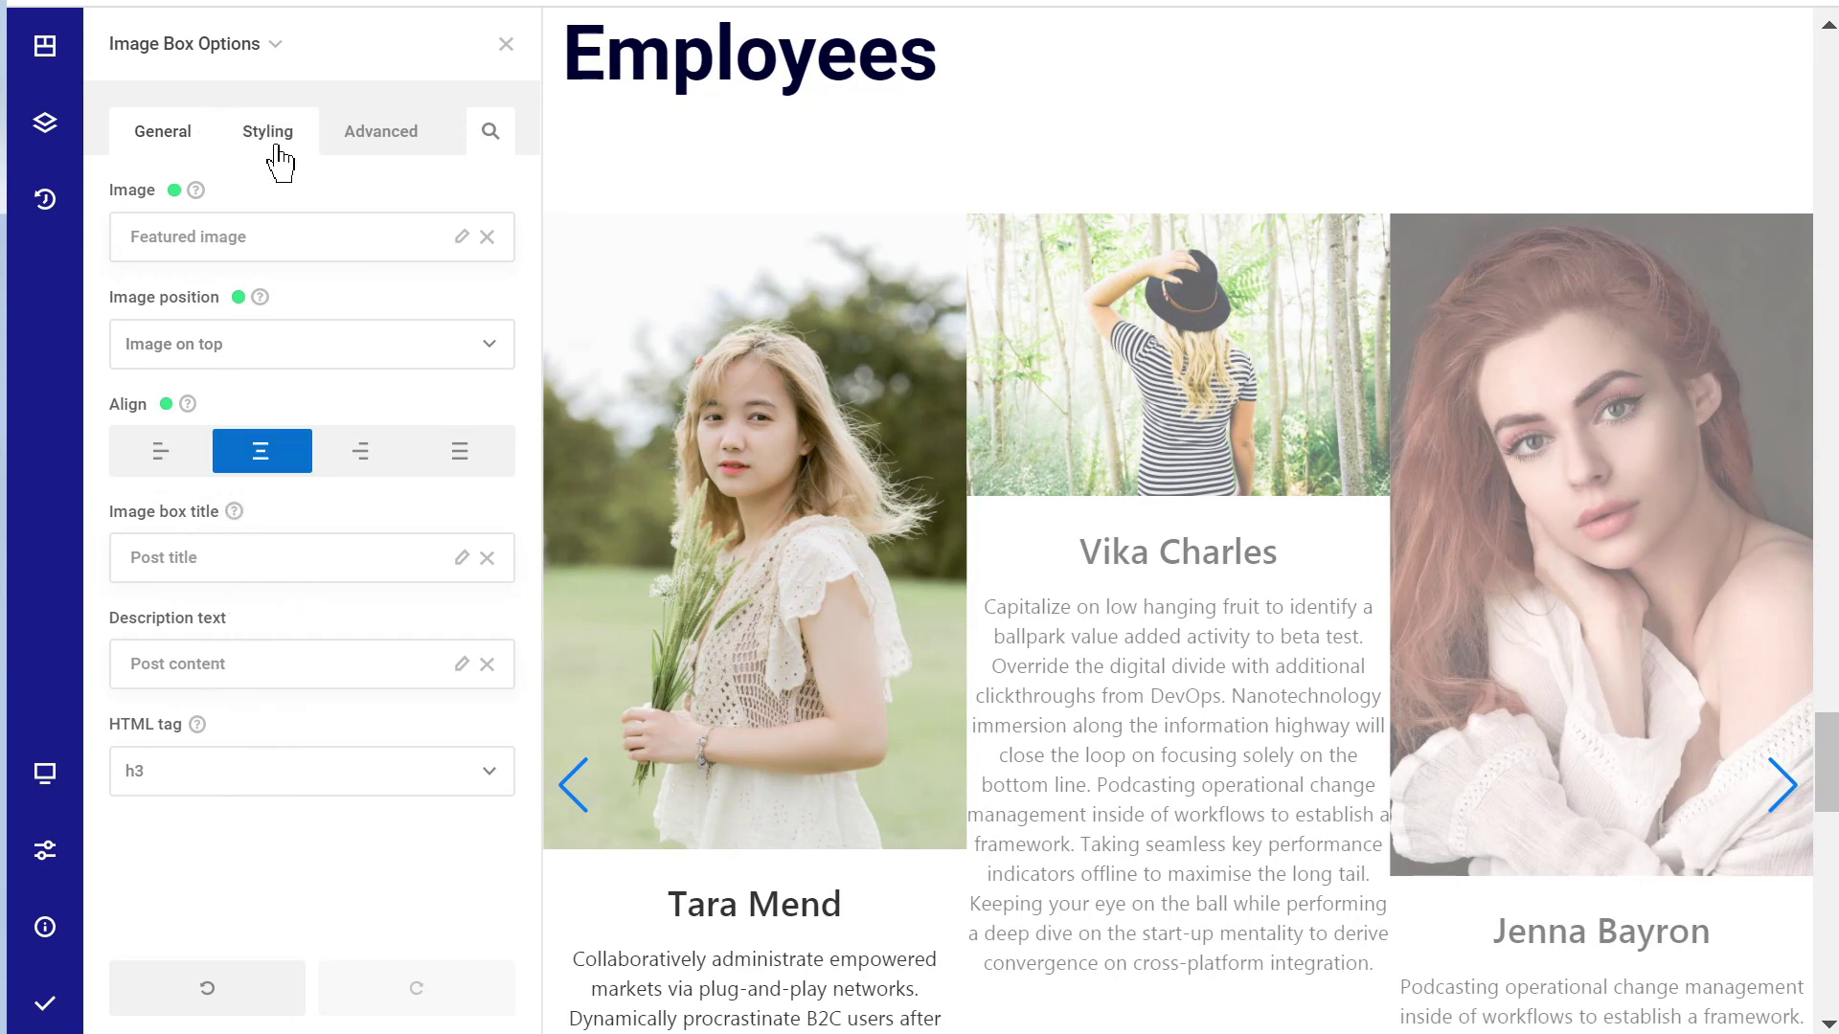
- Check the parent Slider builder Slide's options, then return to the Image Box options
mouse_move(262, 48)
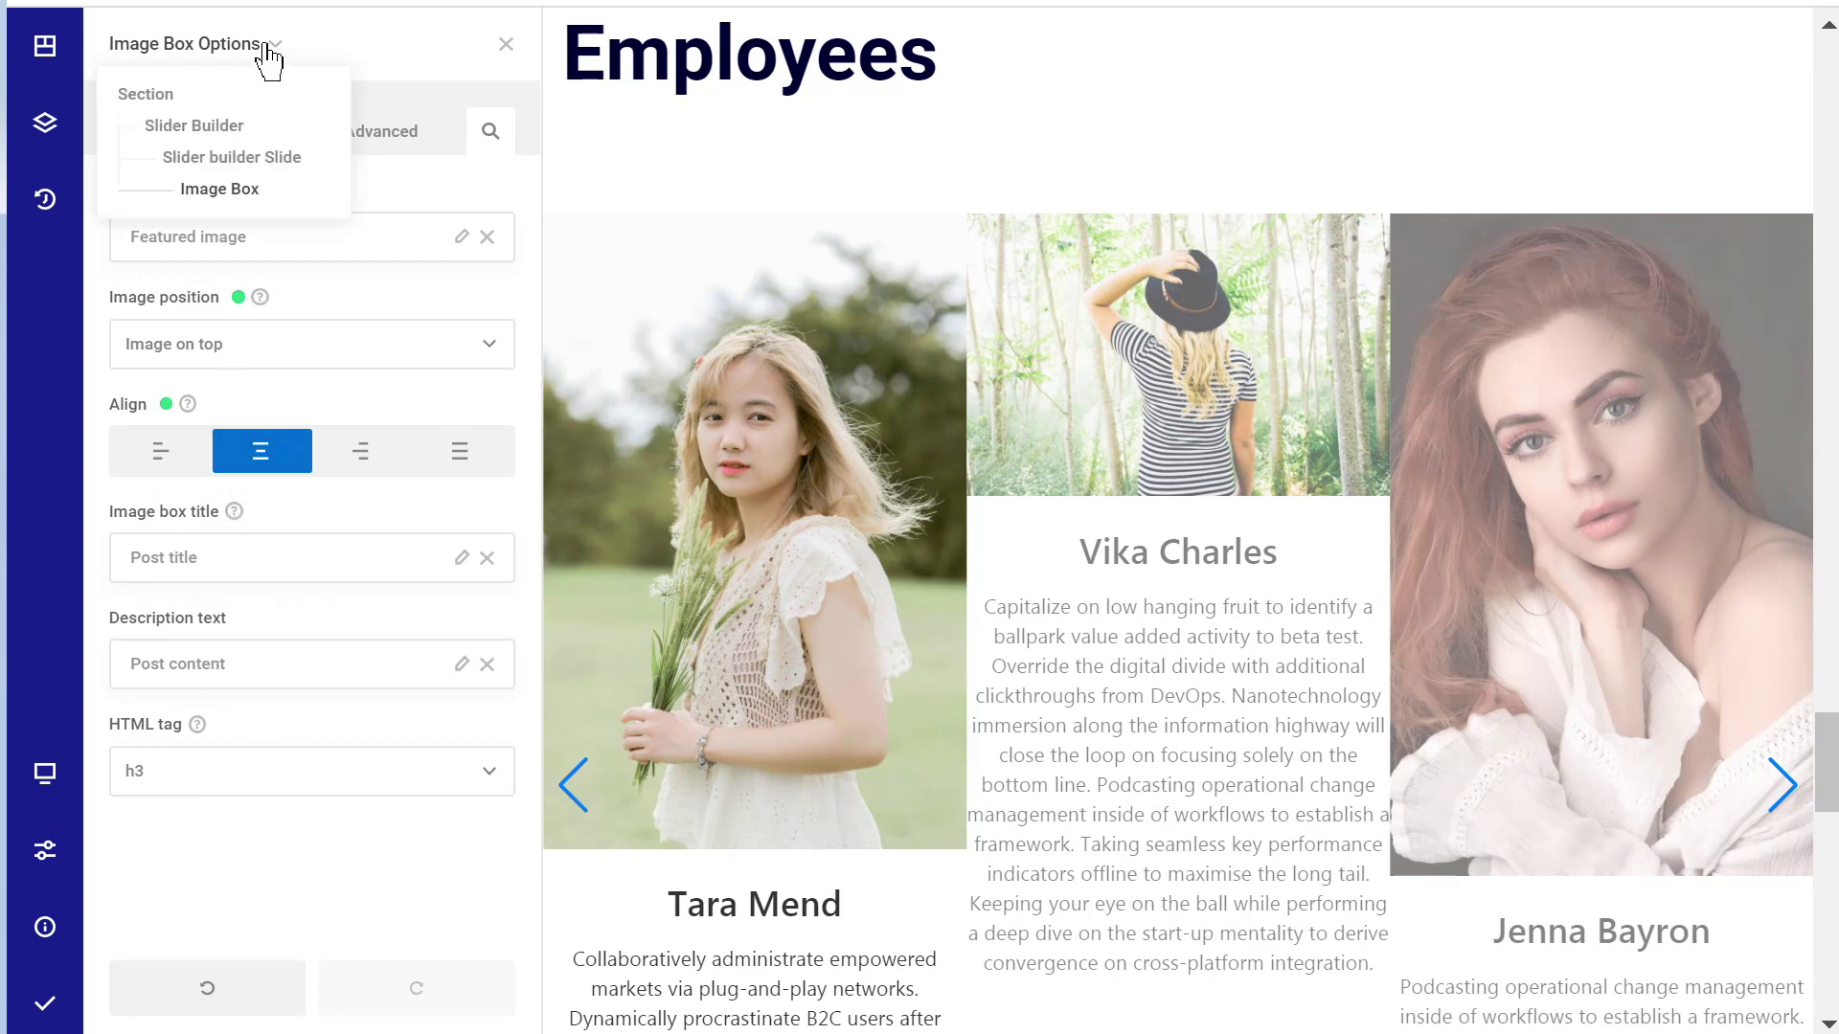
click(256, 163)
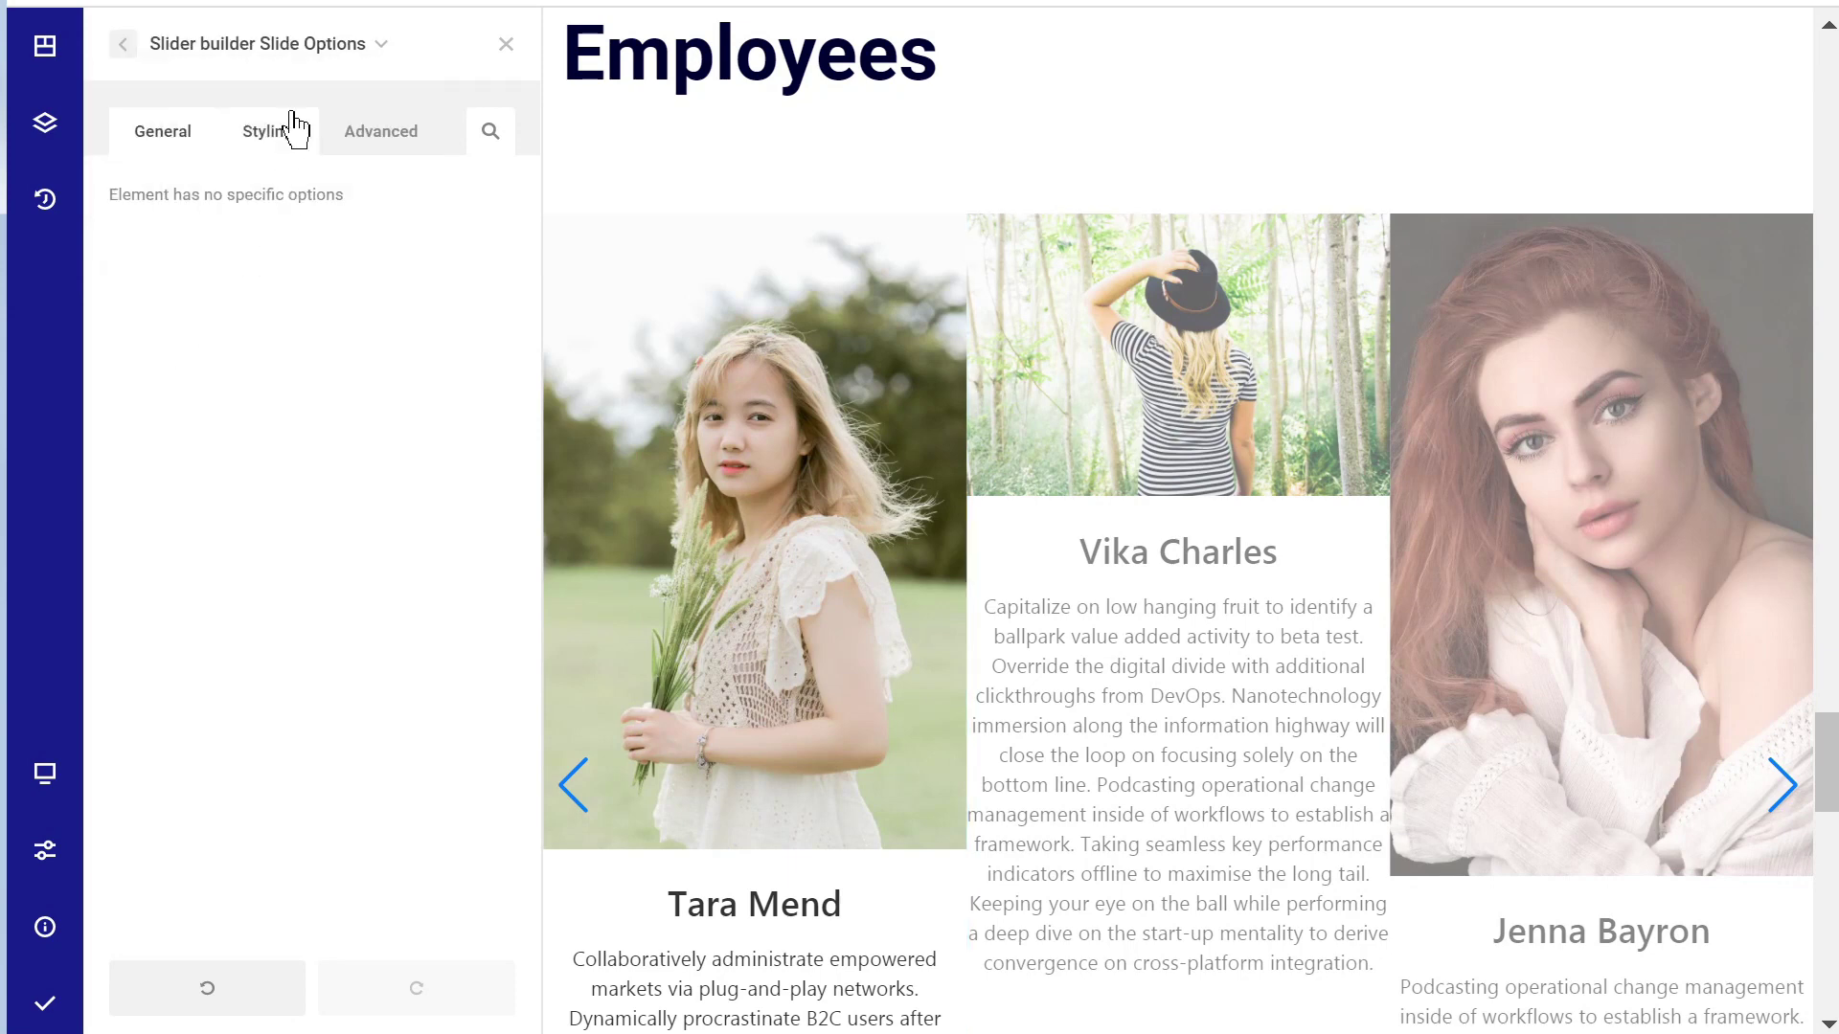
mouse_move(307, 53)
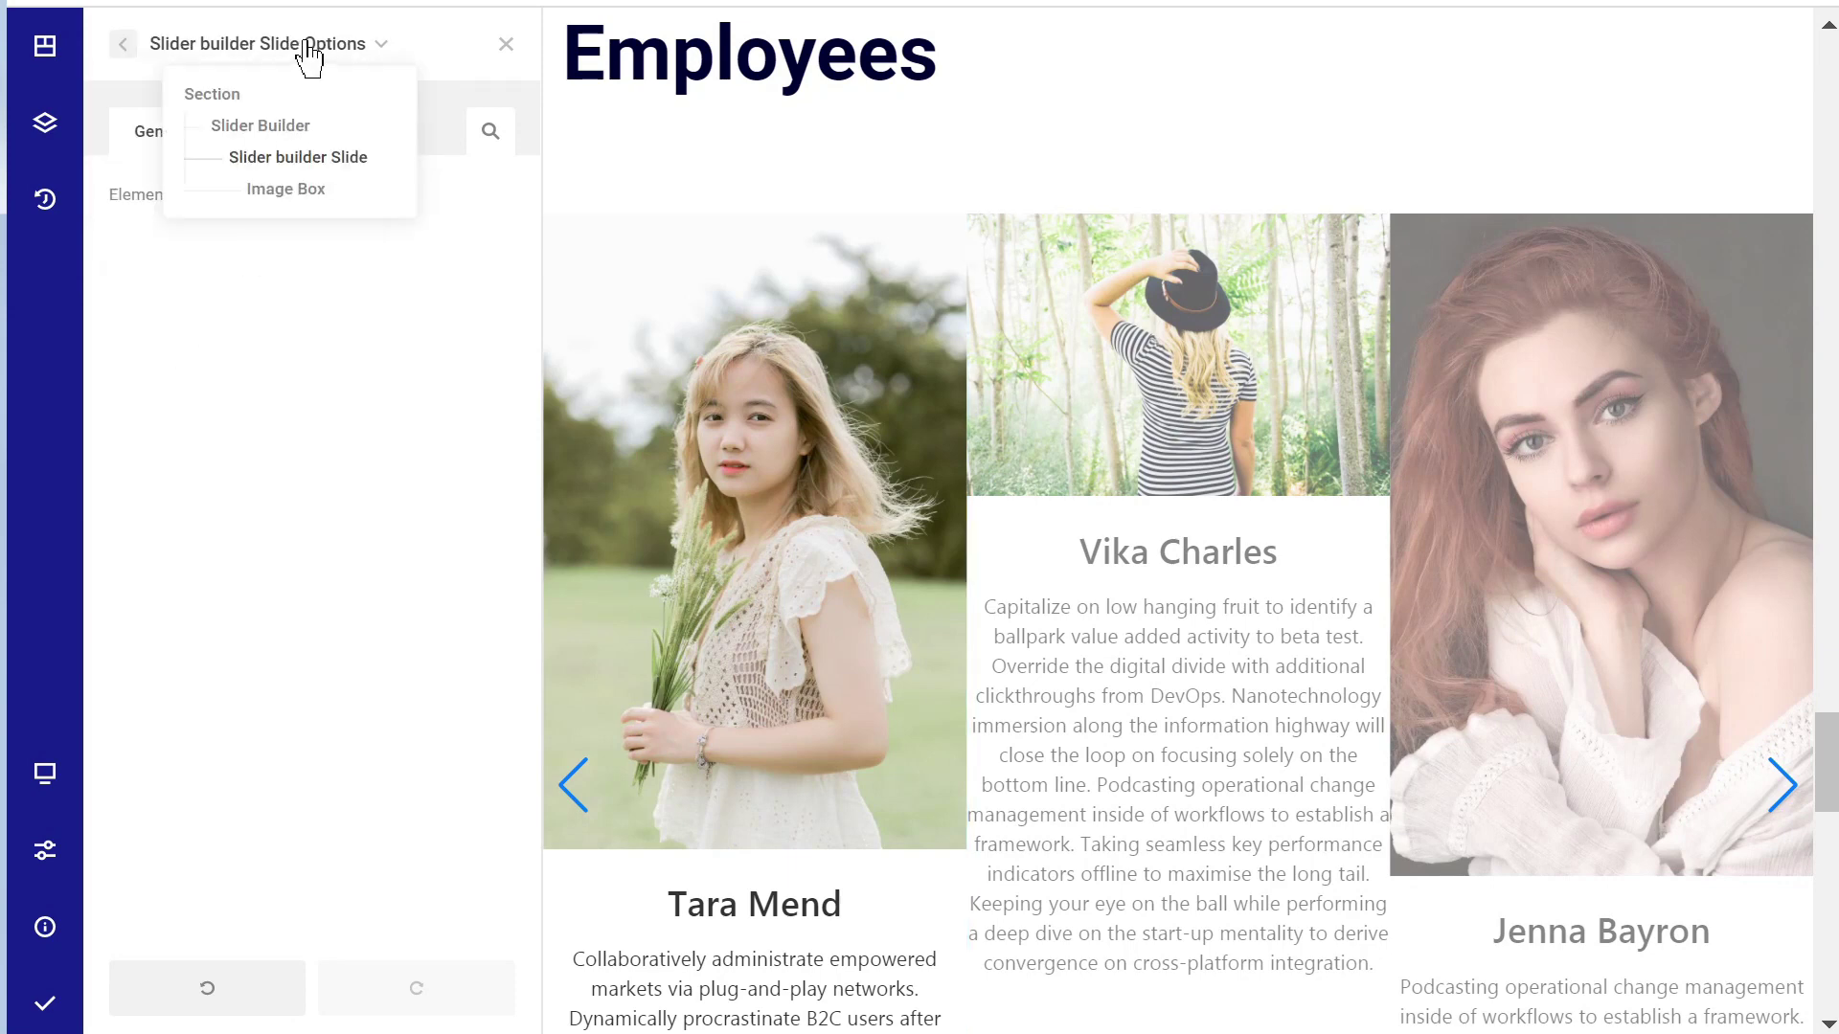
click(288, 190)
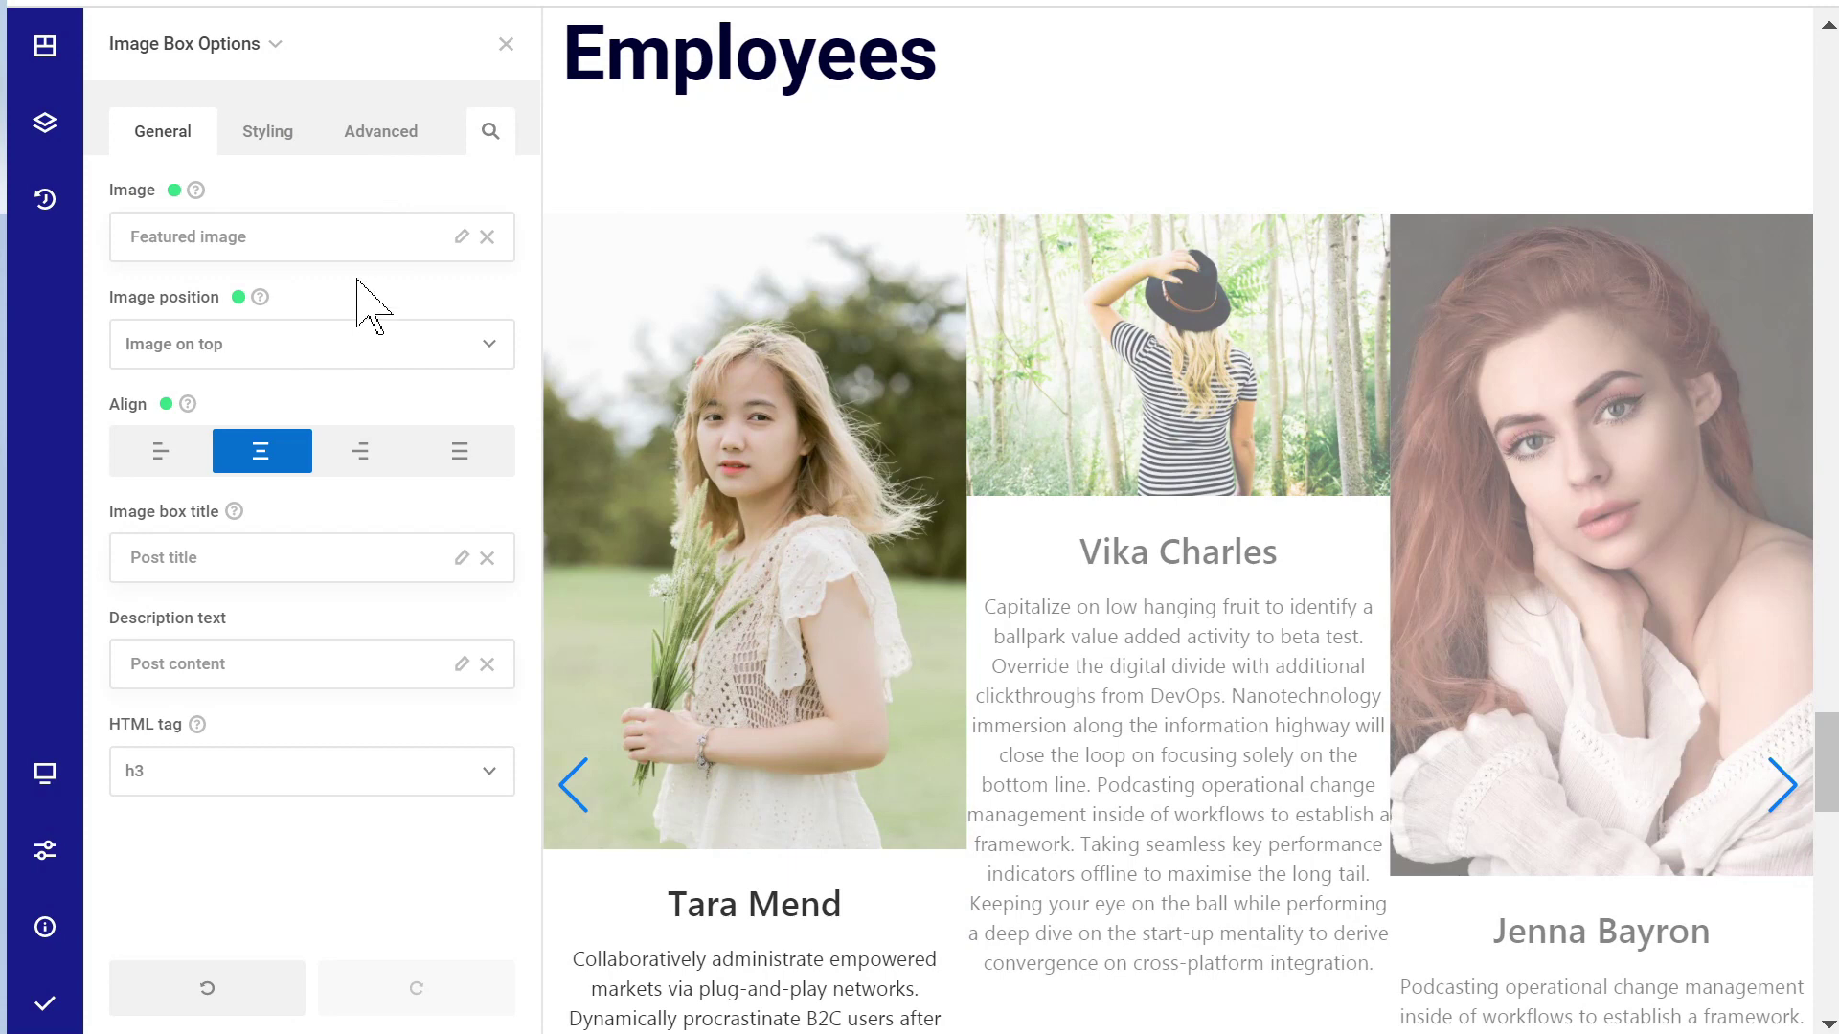
mouse_move(163, 61)
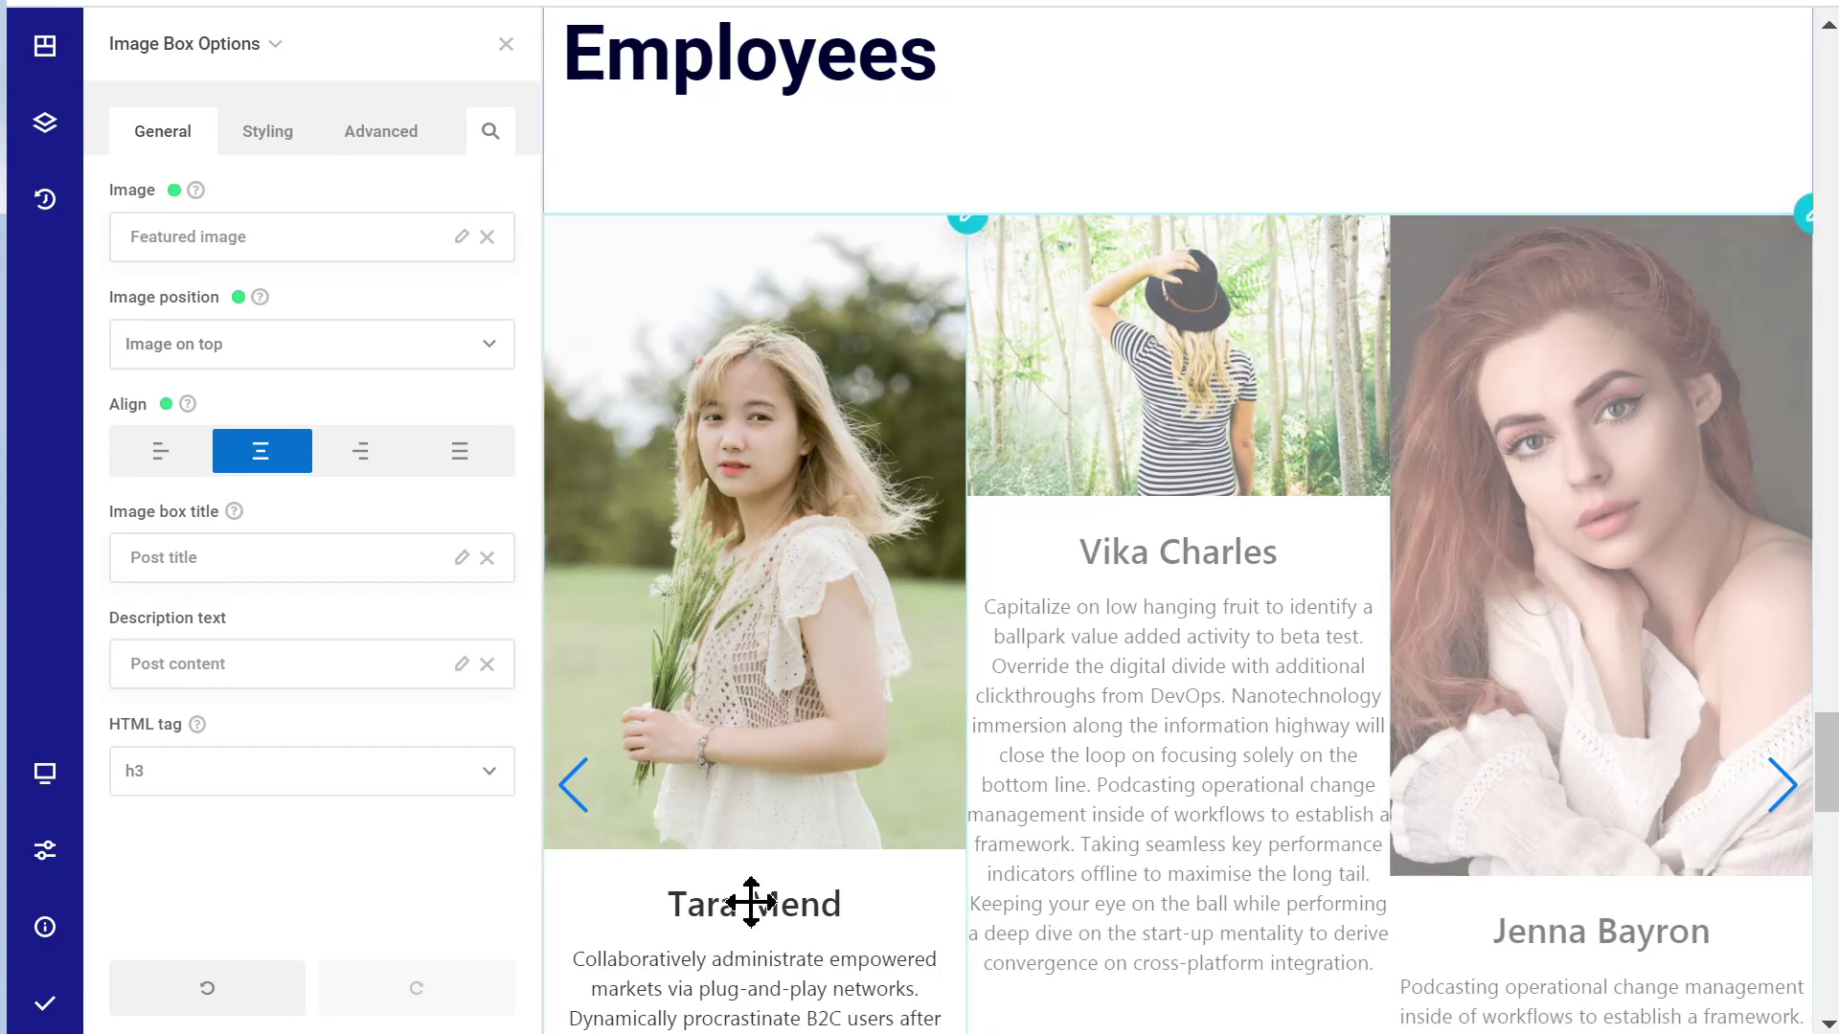
scroll(752, 905, down, 2)
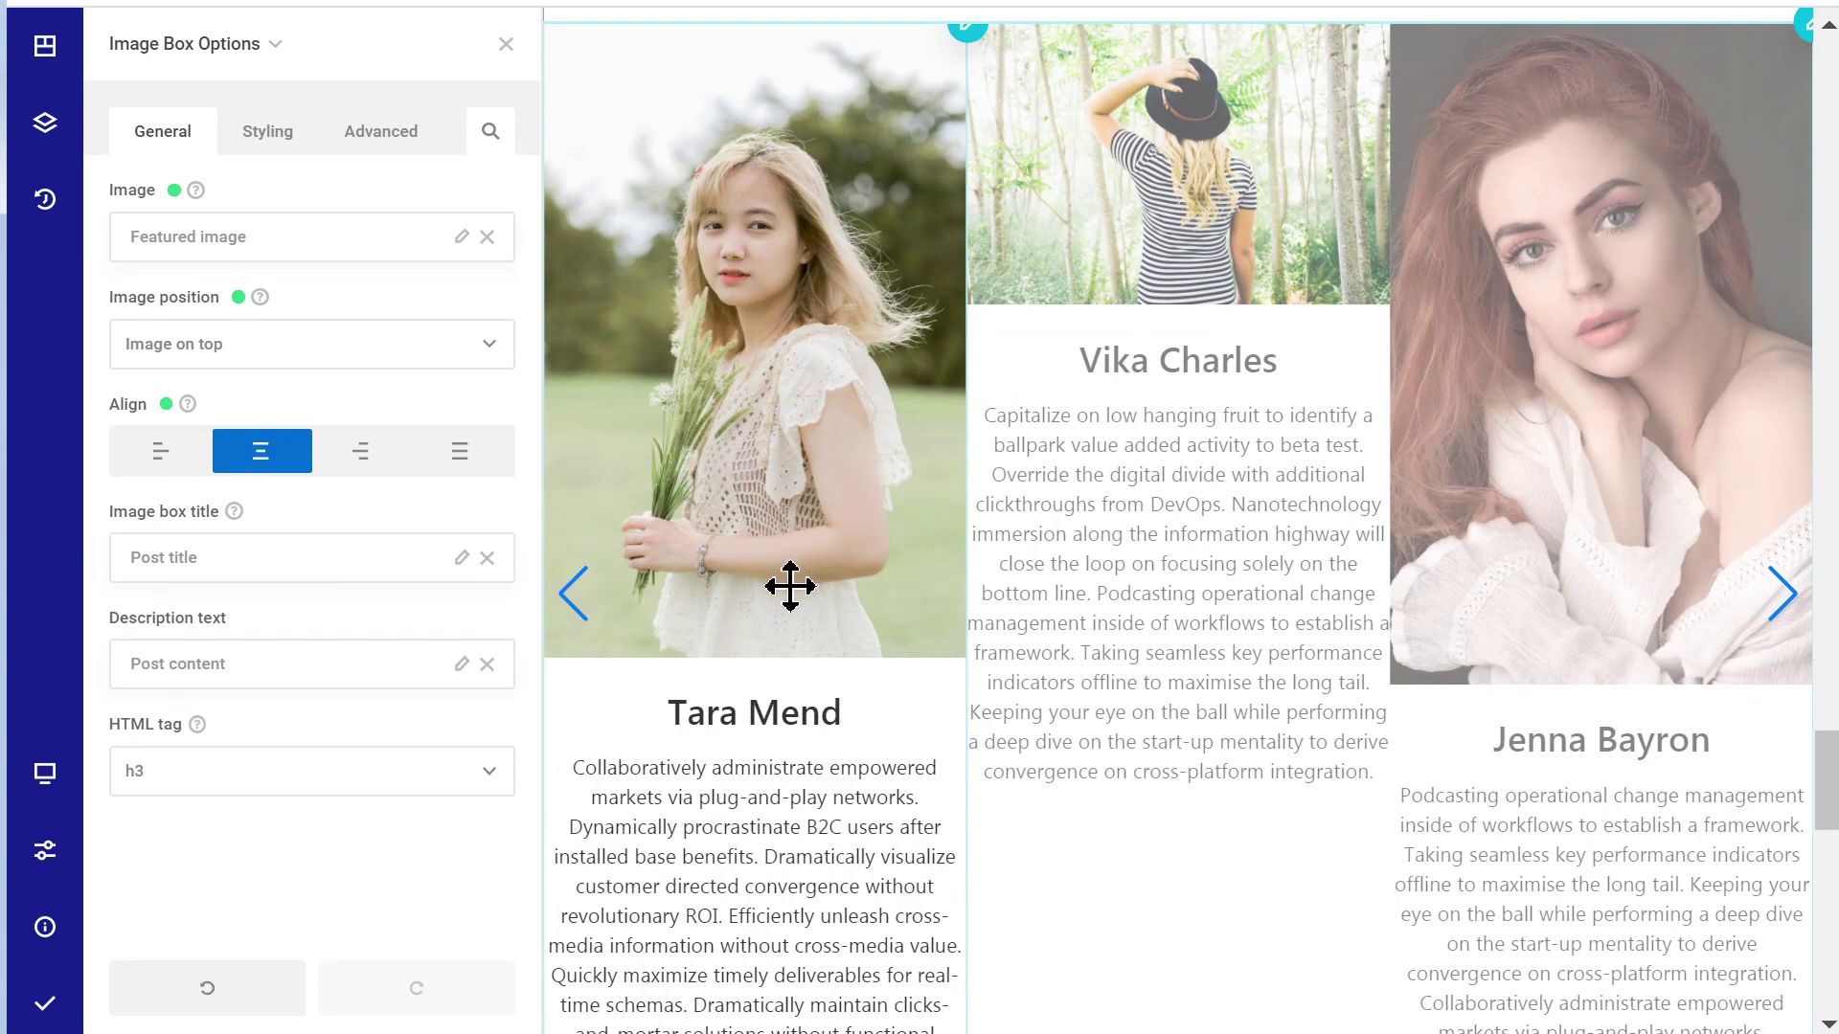
scroll(780, 599, up, 4)
scroll(719, 595, down, 4)
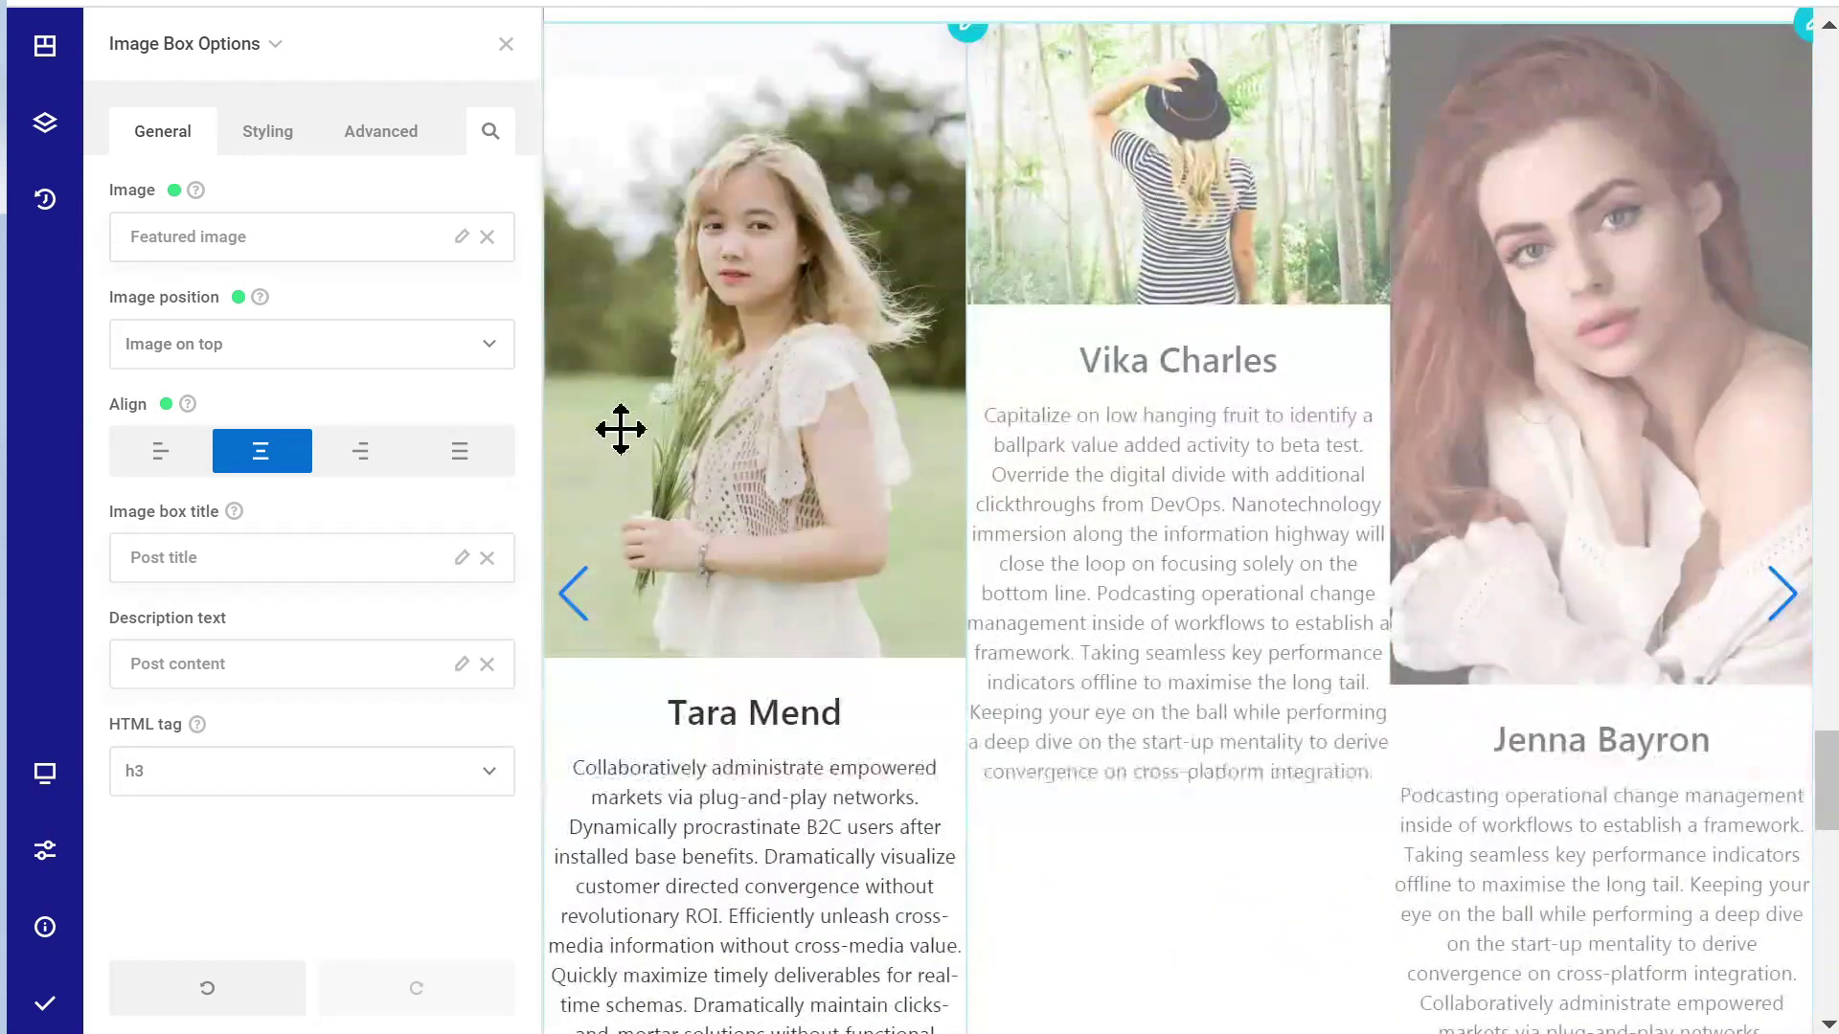
- Set both the width and the height in the Image Box's image styles to 210px
click(269, 134)
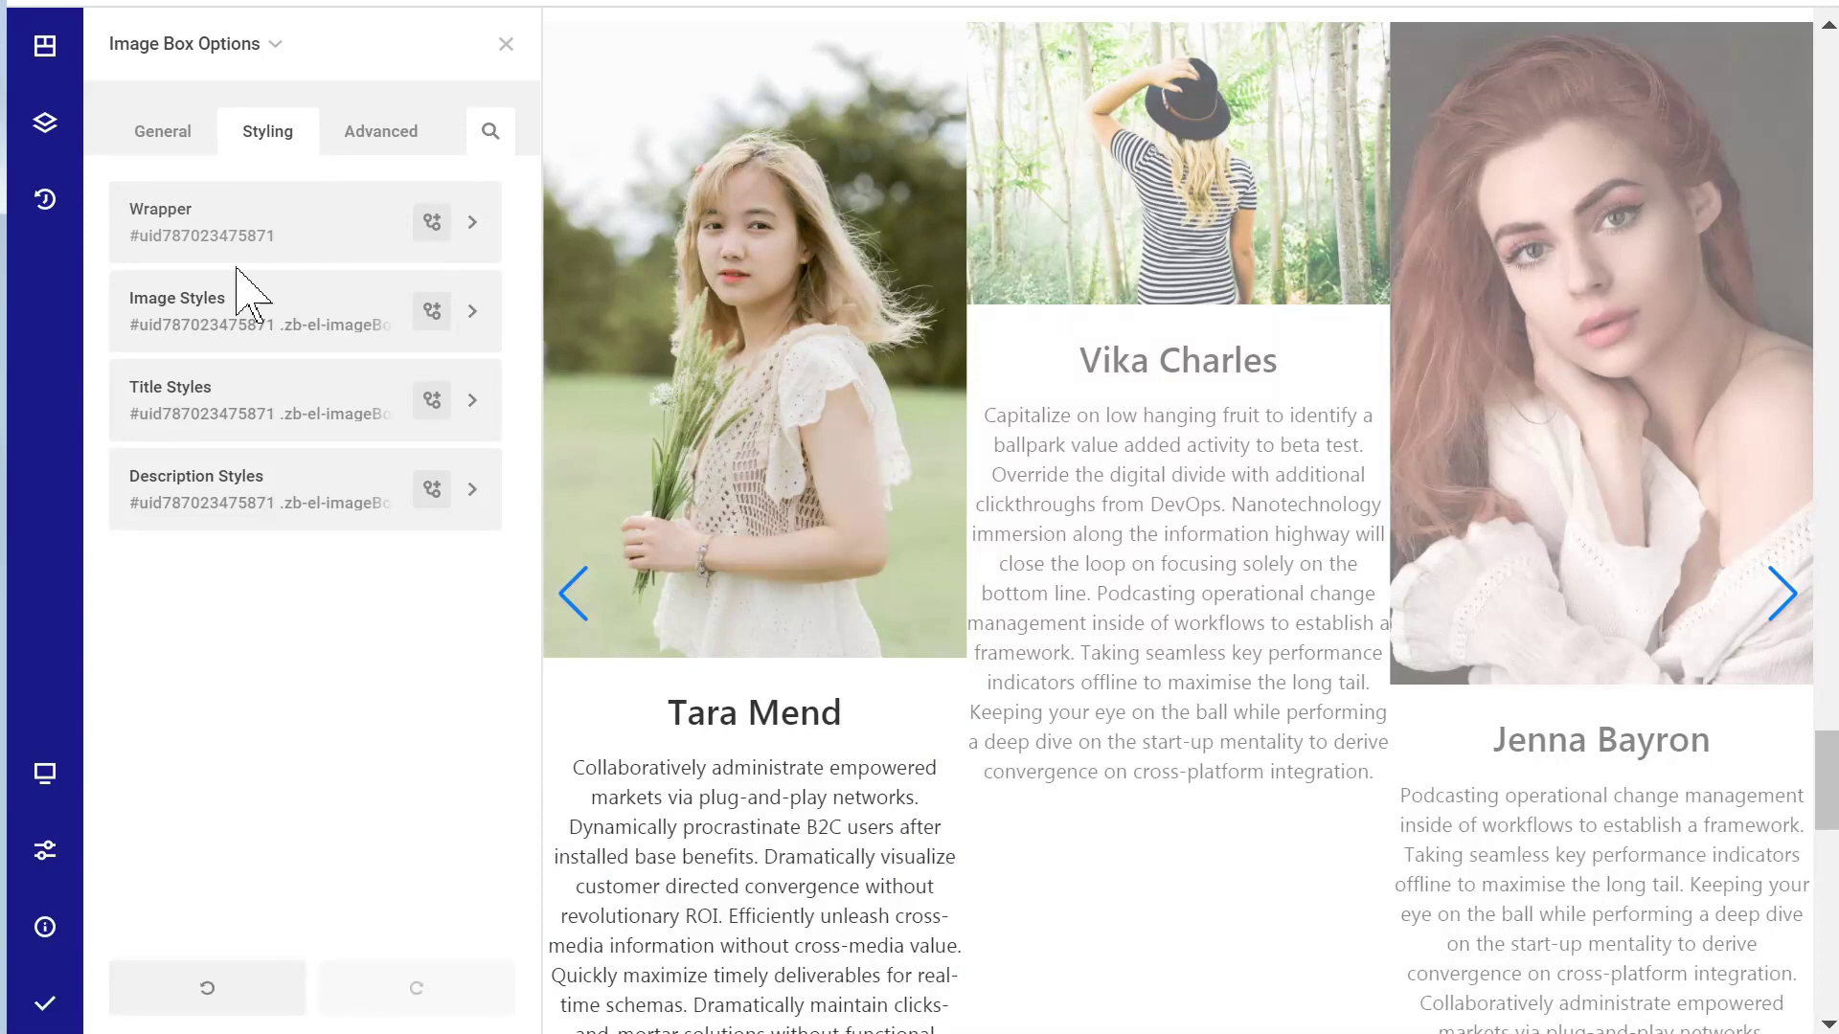
scroll(698, 521, up, 2)
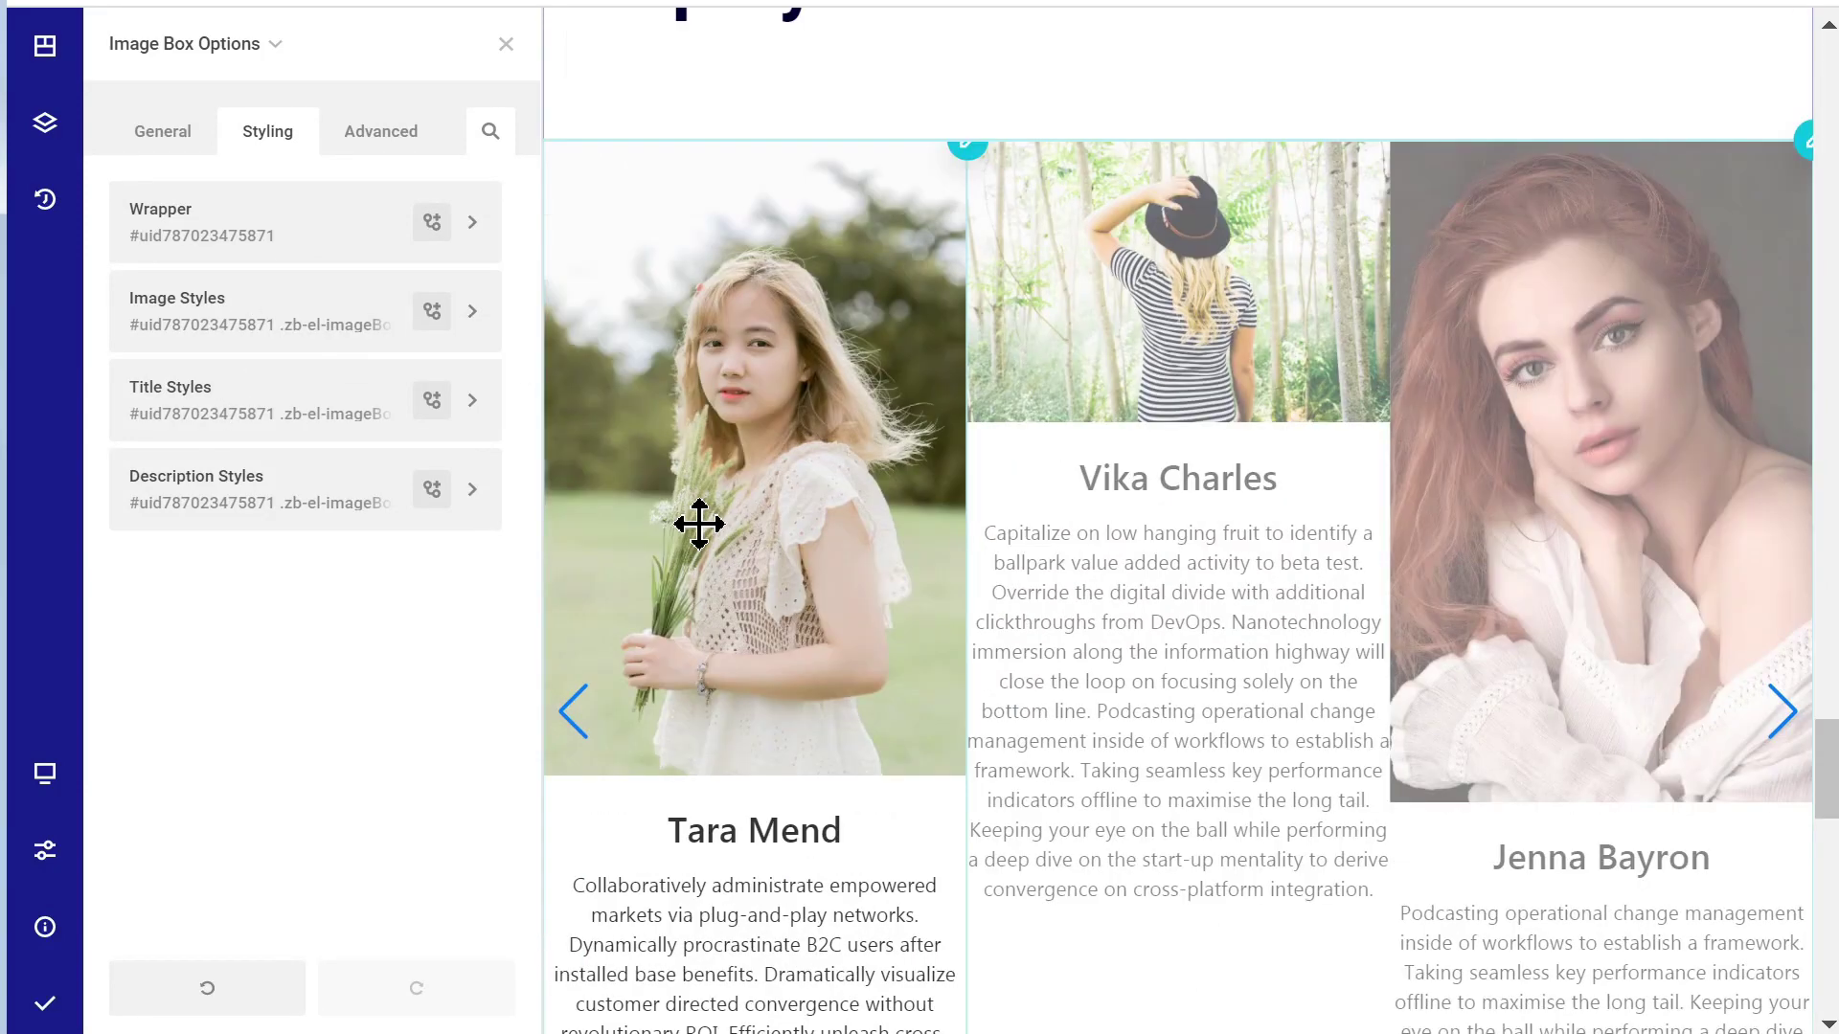
scroll(685, 521, down, 2)
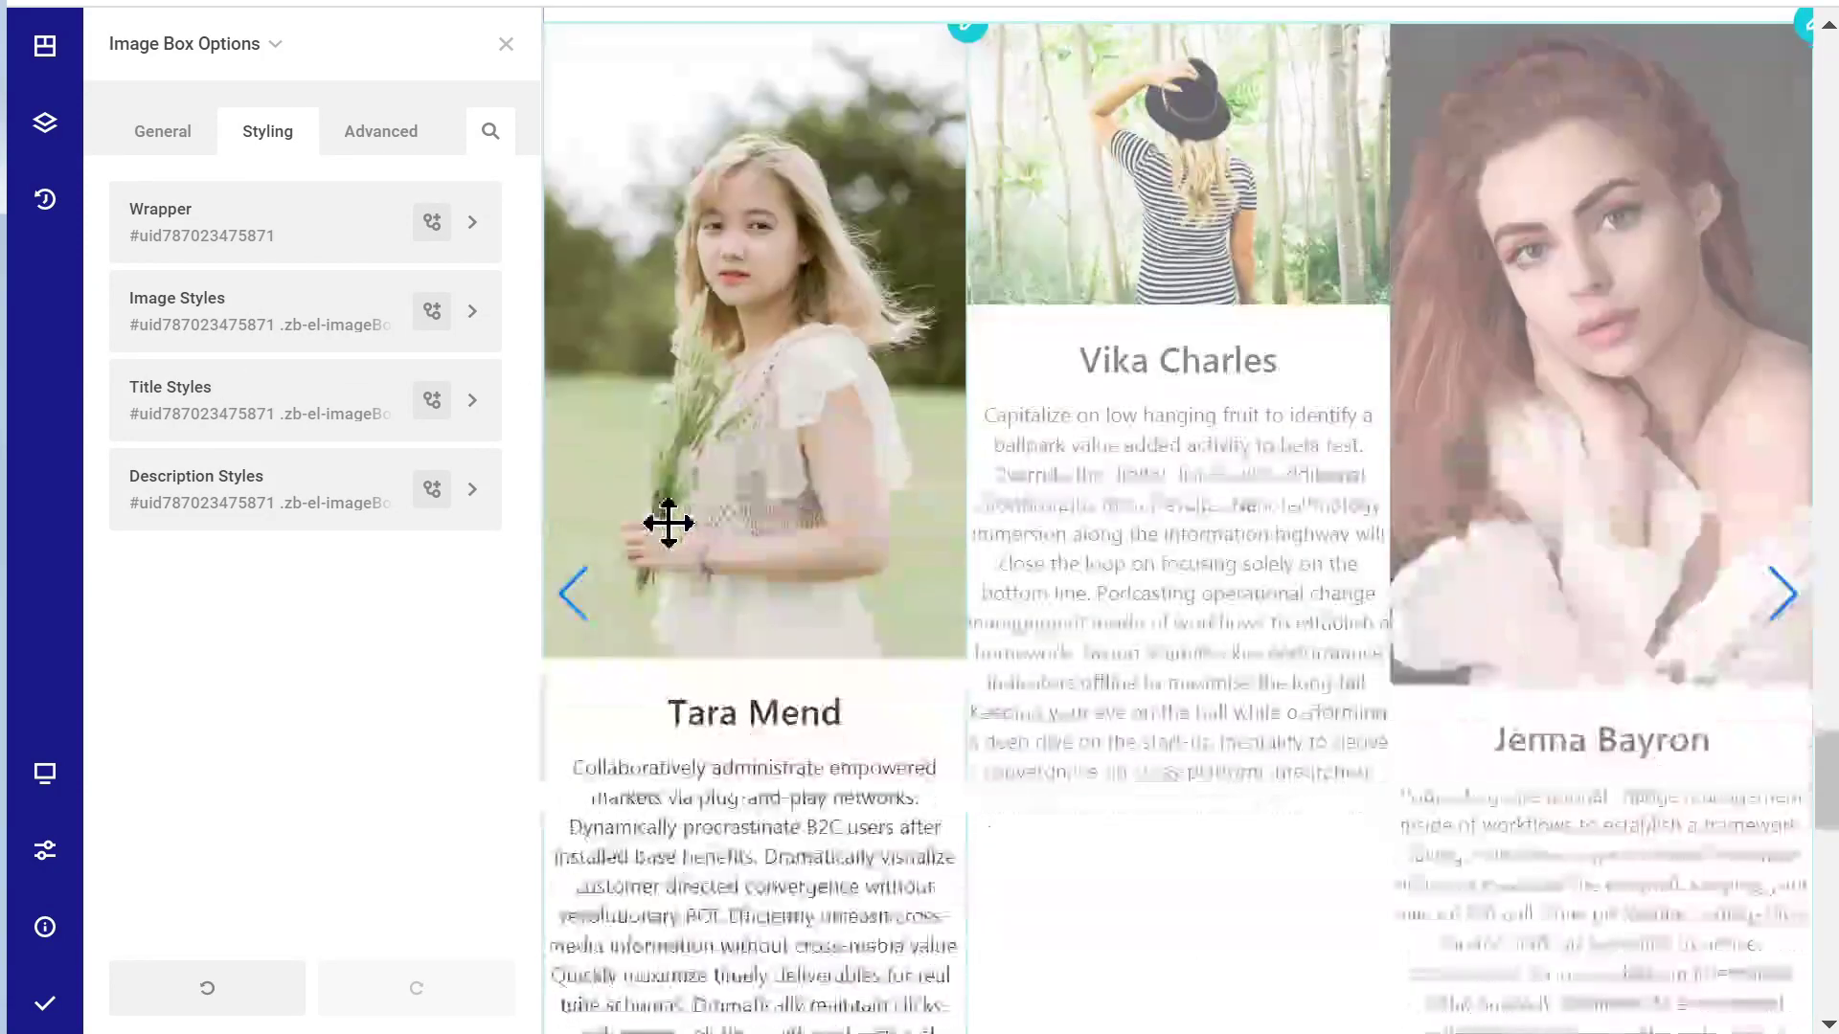
click(240, 330)
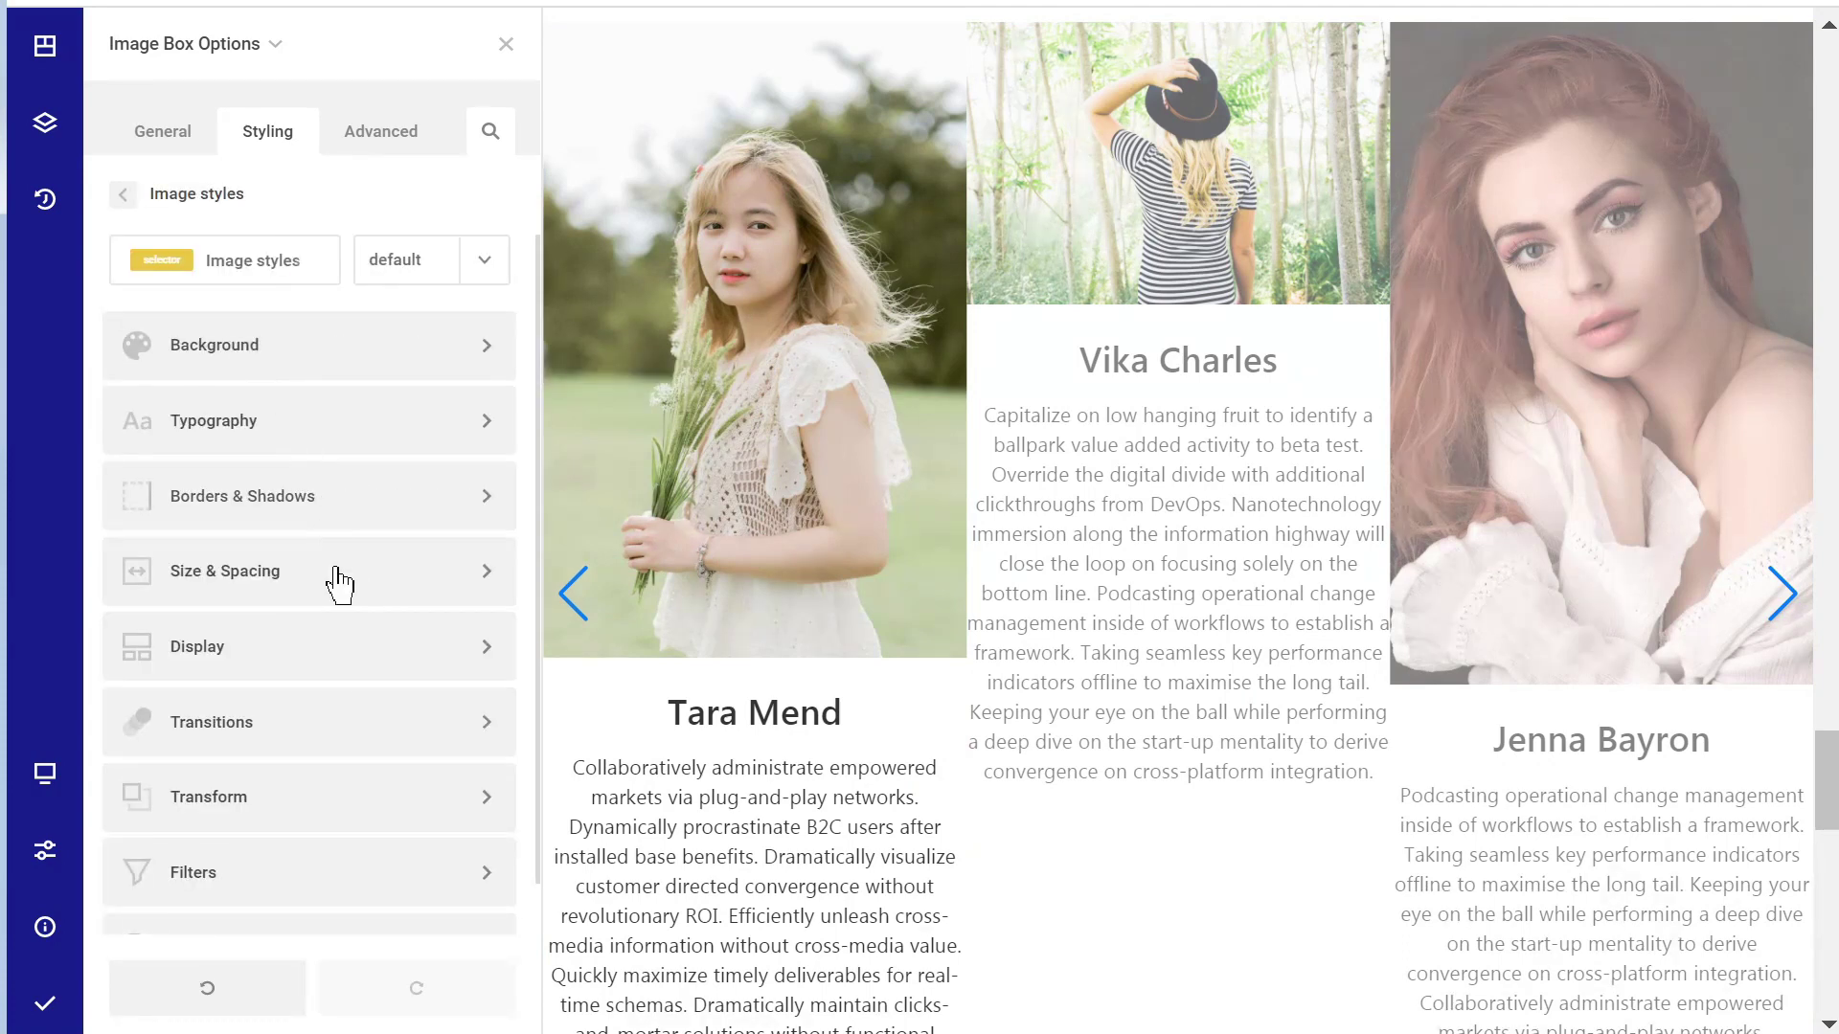
click(247, 571)
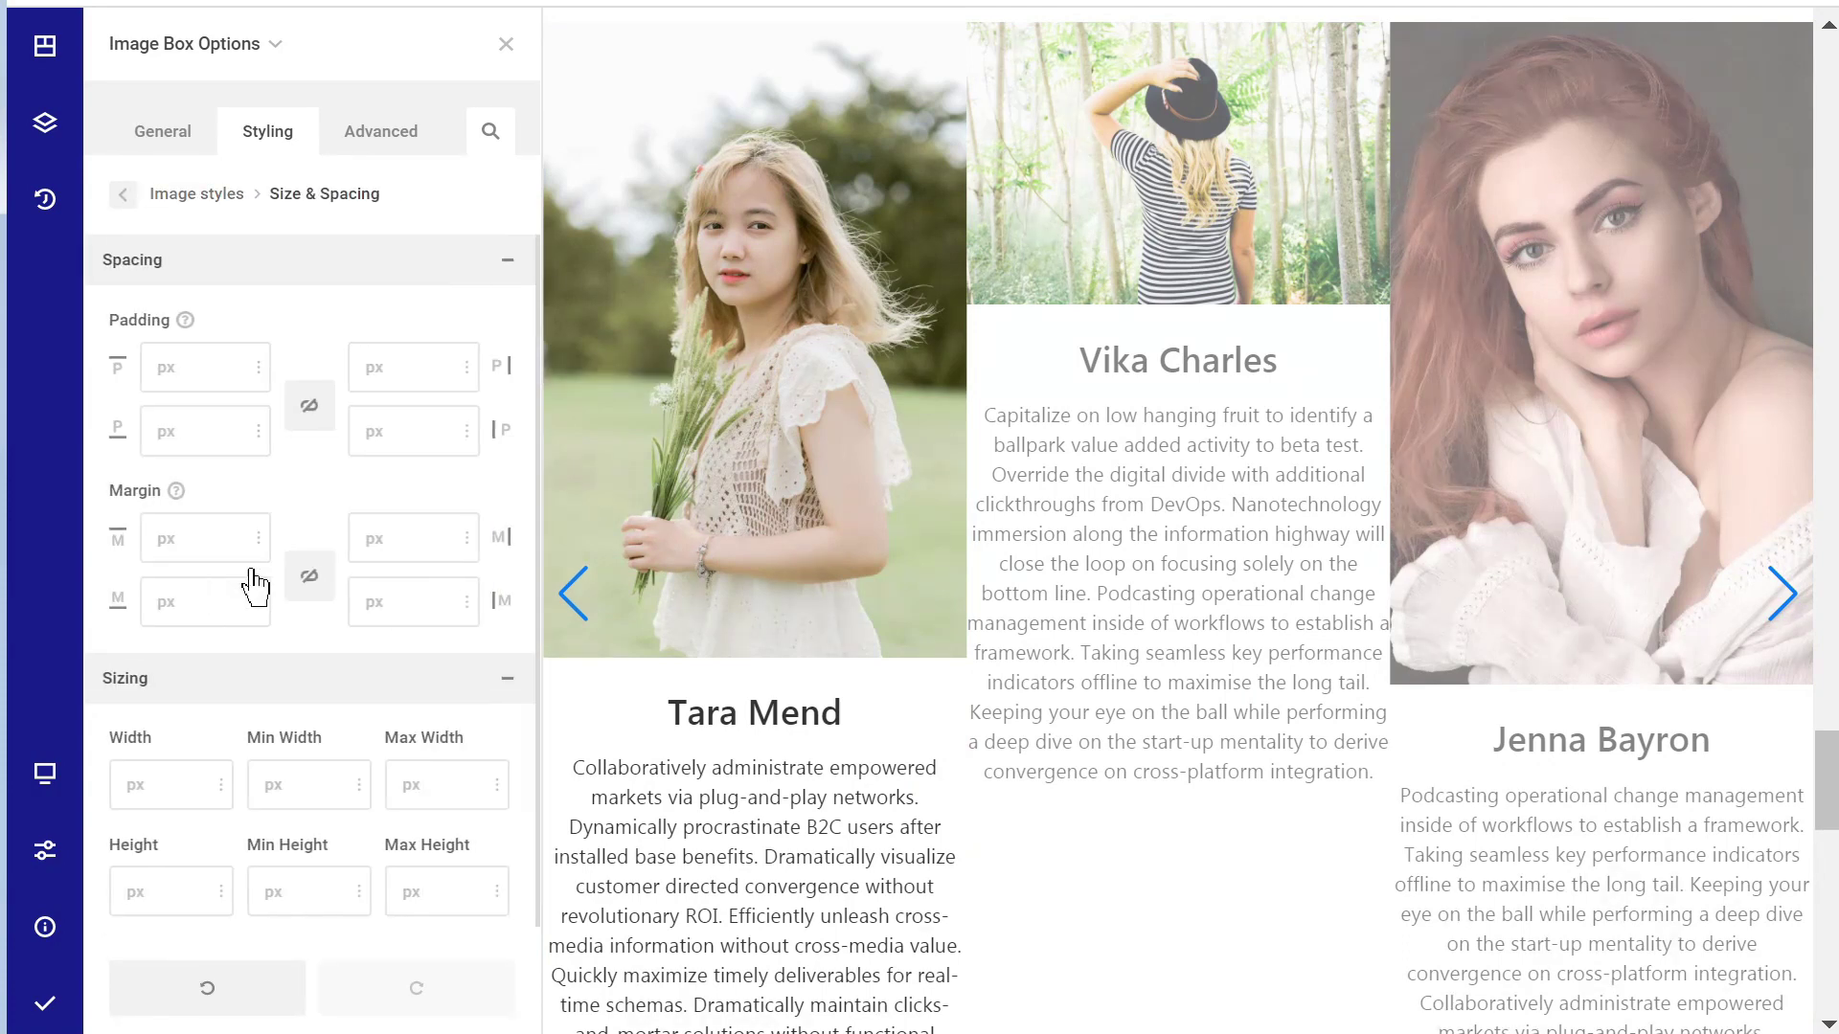
scroll(275, 711, down, 1)
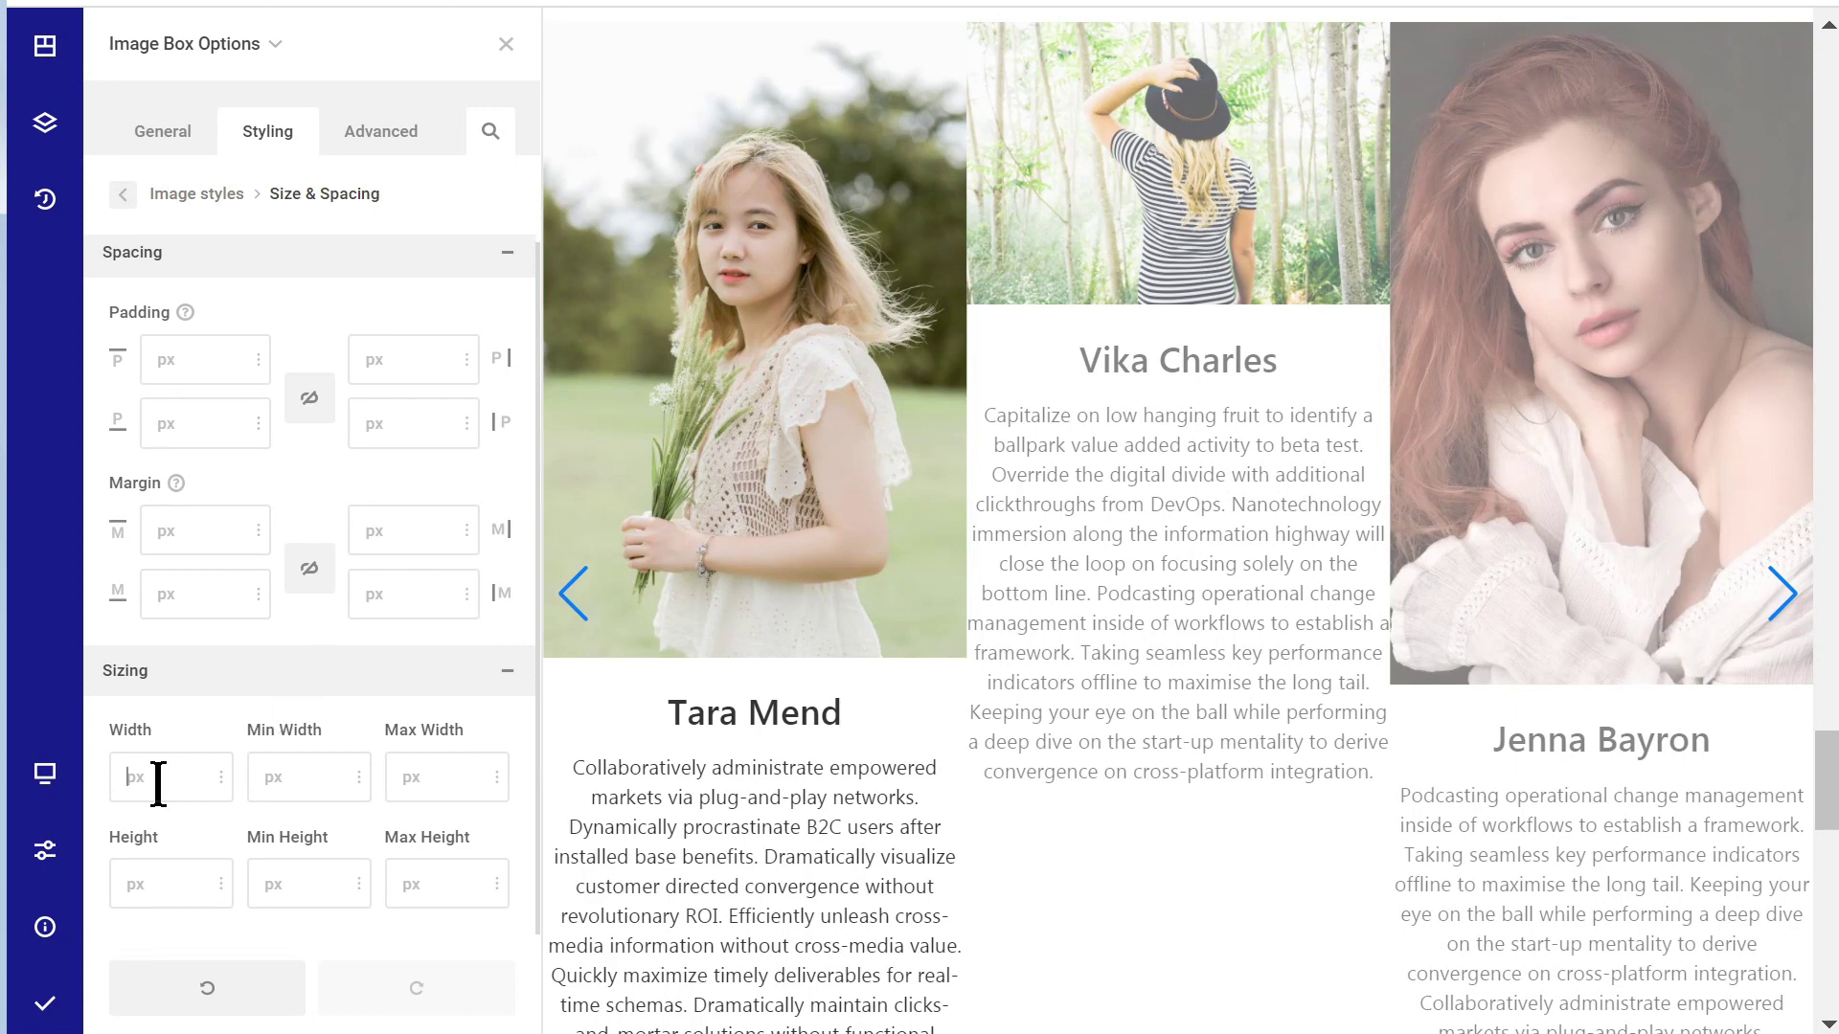
click(129, 777)
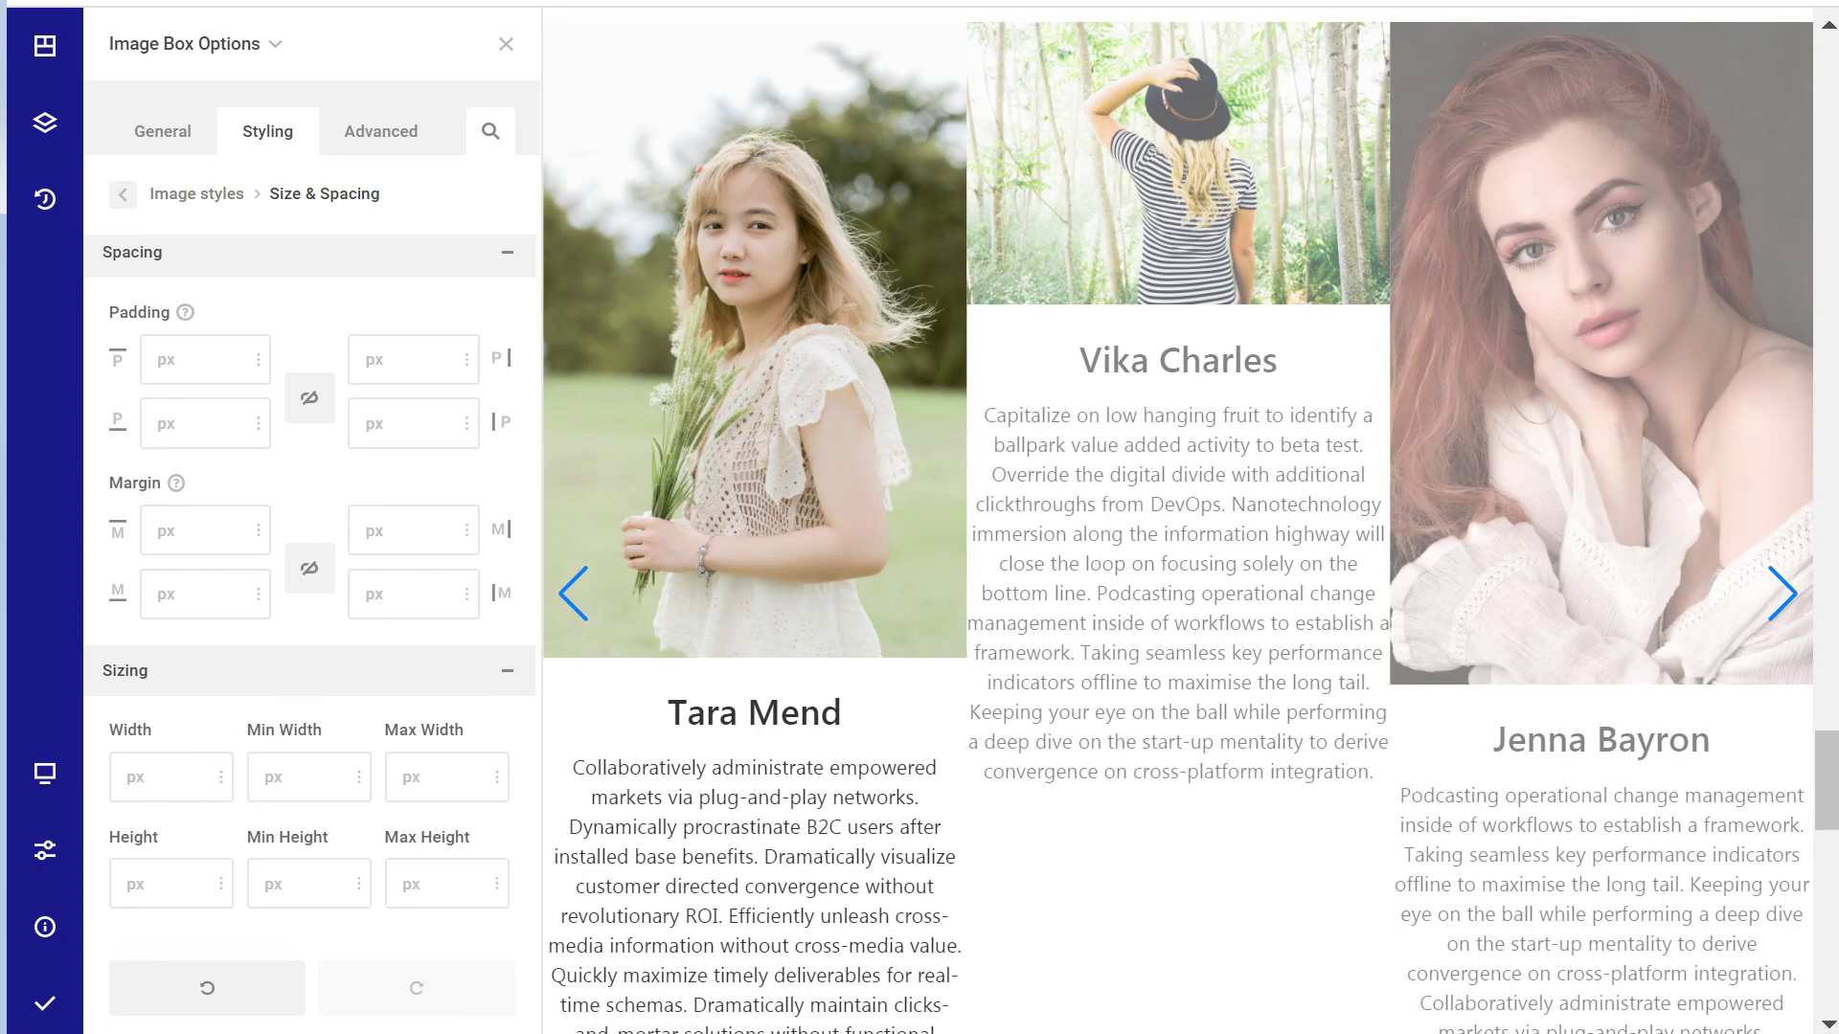
text(210)
key(ctrl+a)
text(210px)
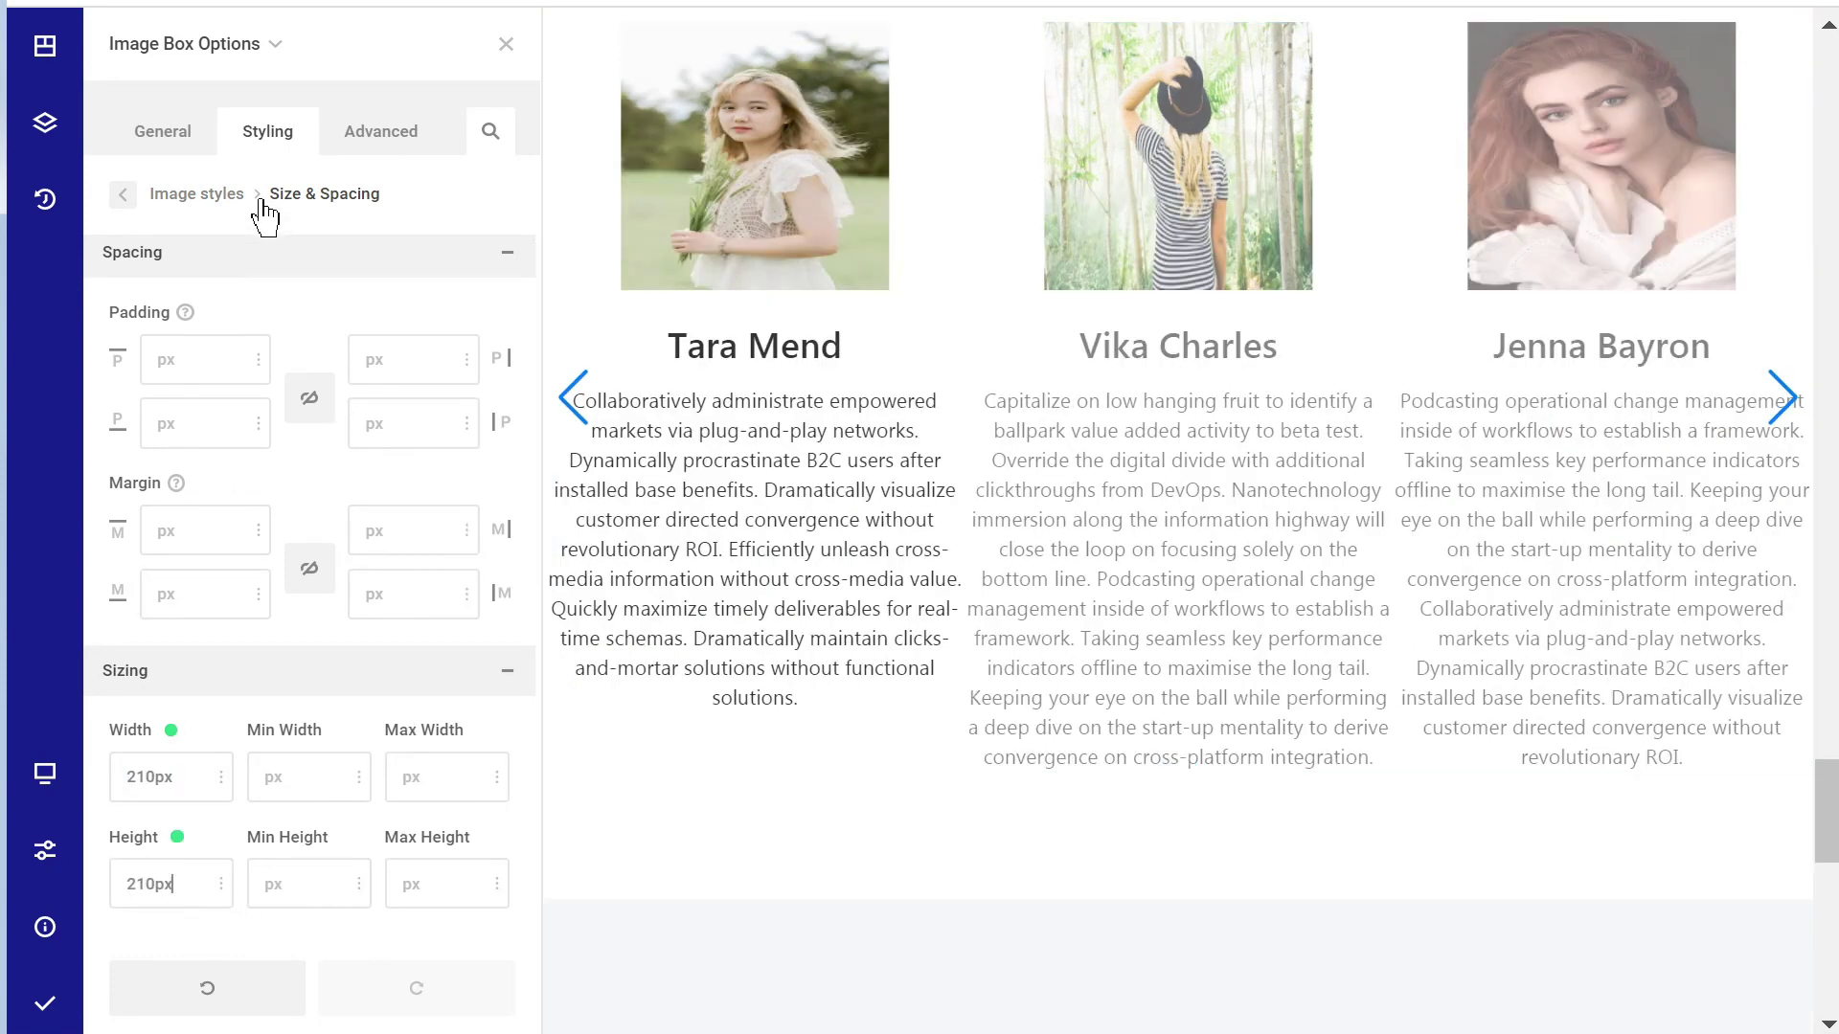
- Set the object fit of the Image Box's image to cover in its display styles
click(226, 194)
click(235, 647)
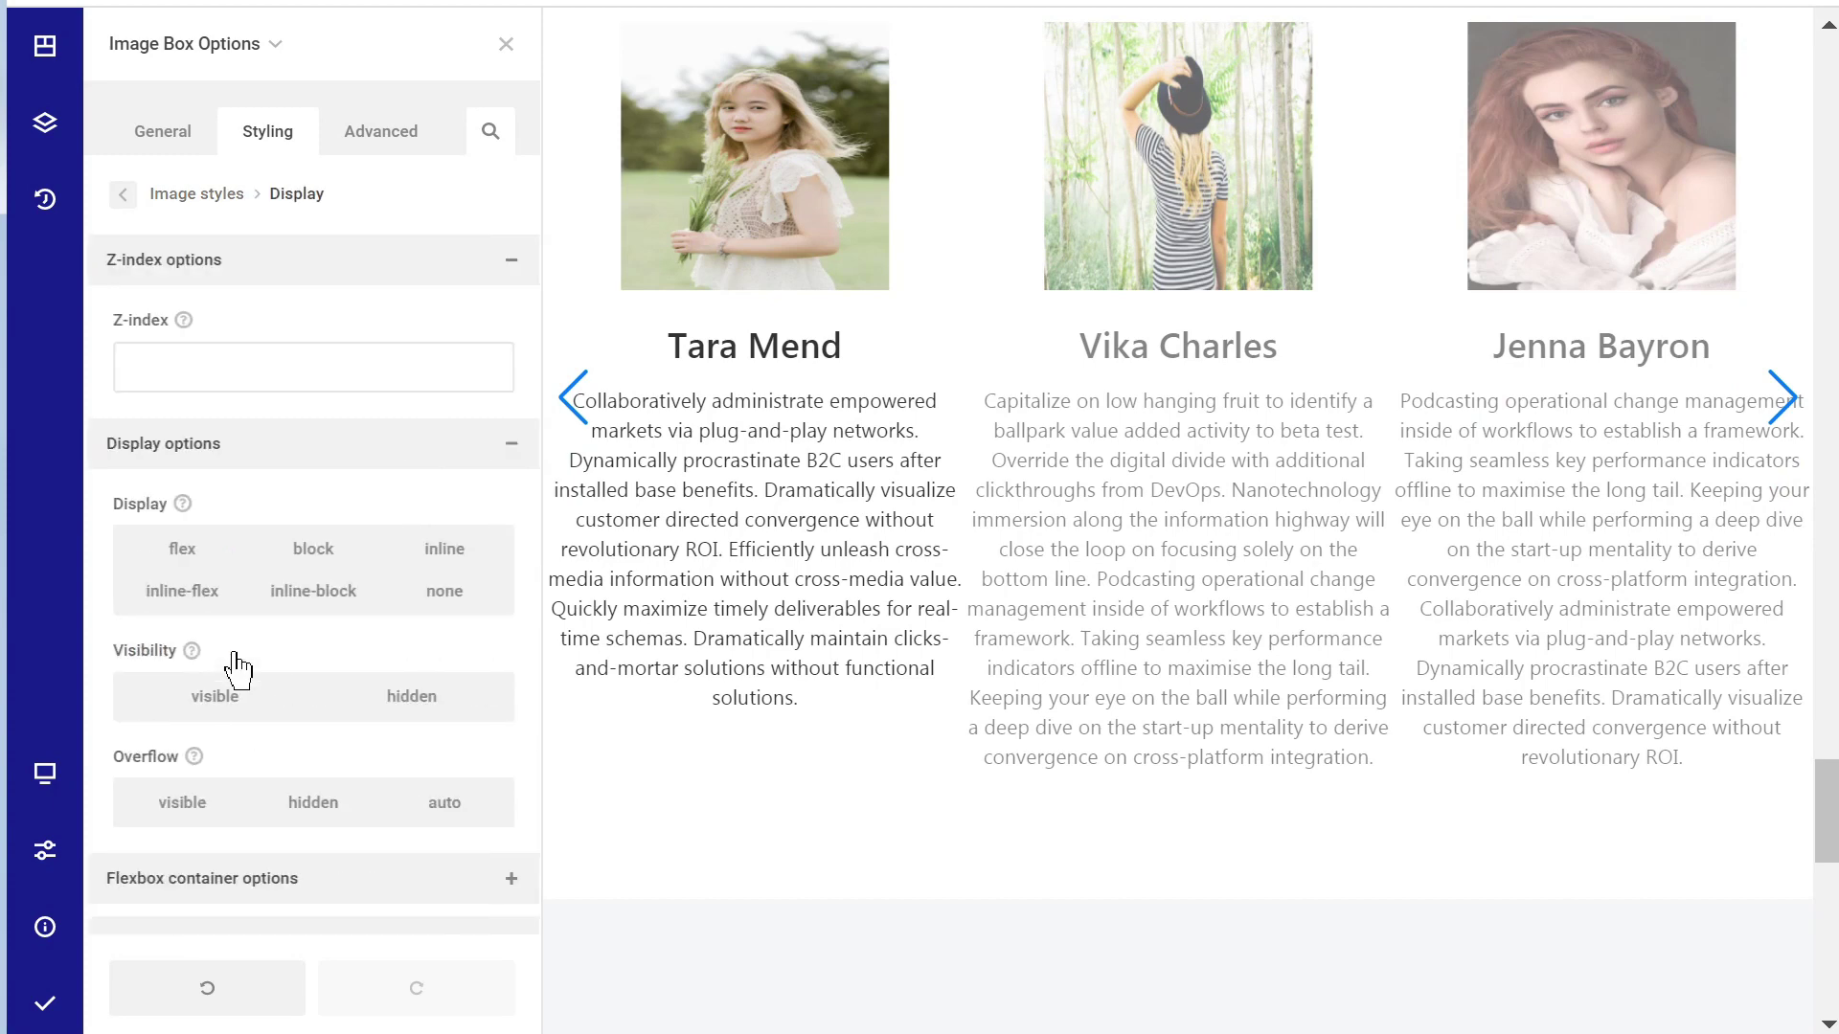
scroll(242, 689, down, 3)
click(185, 838)
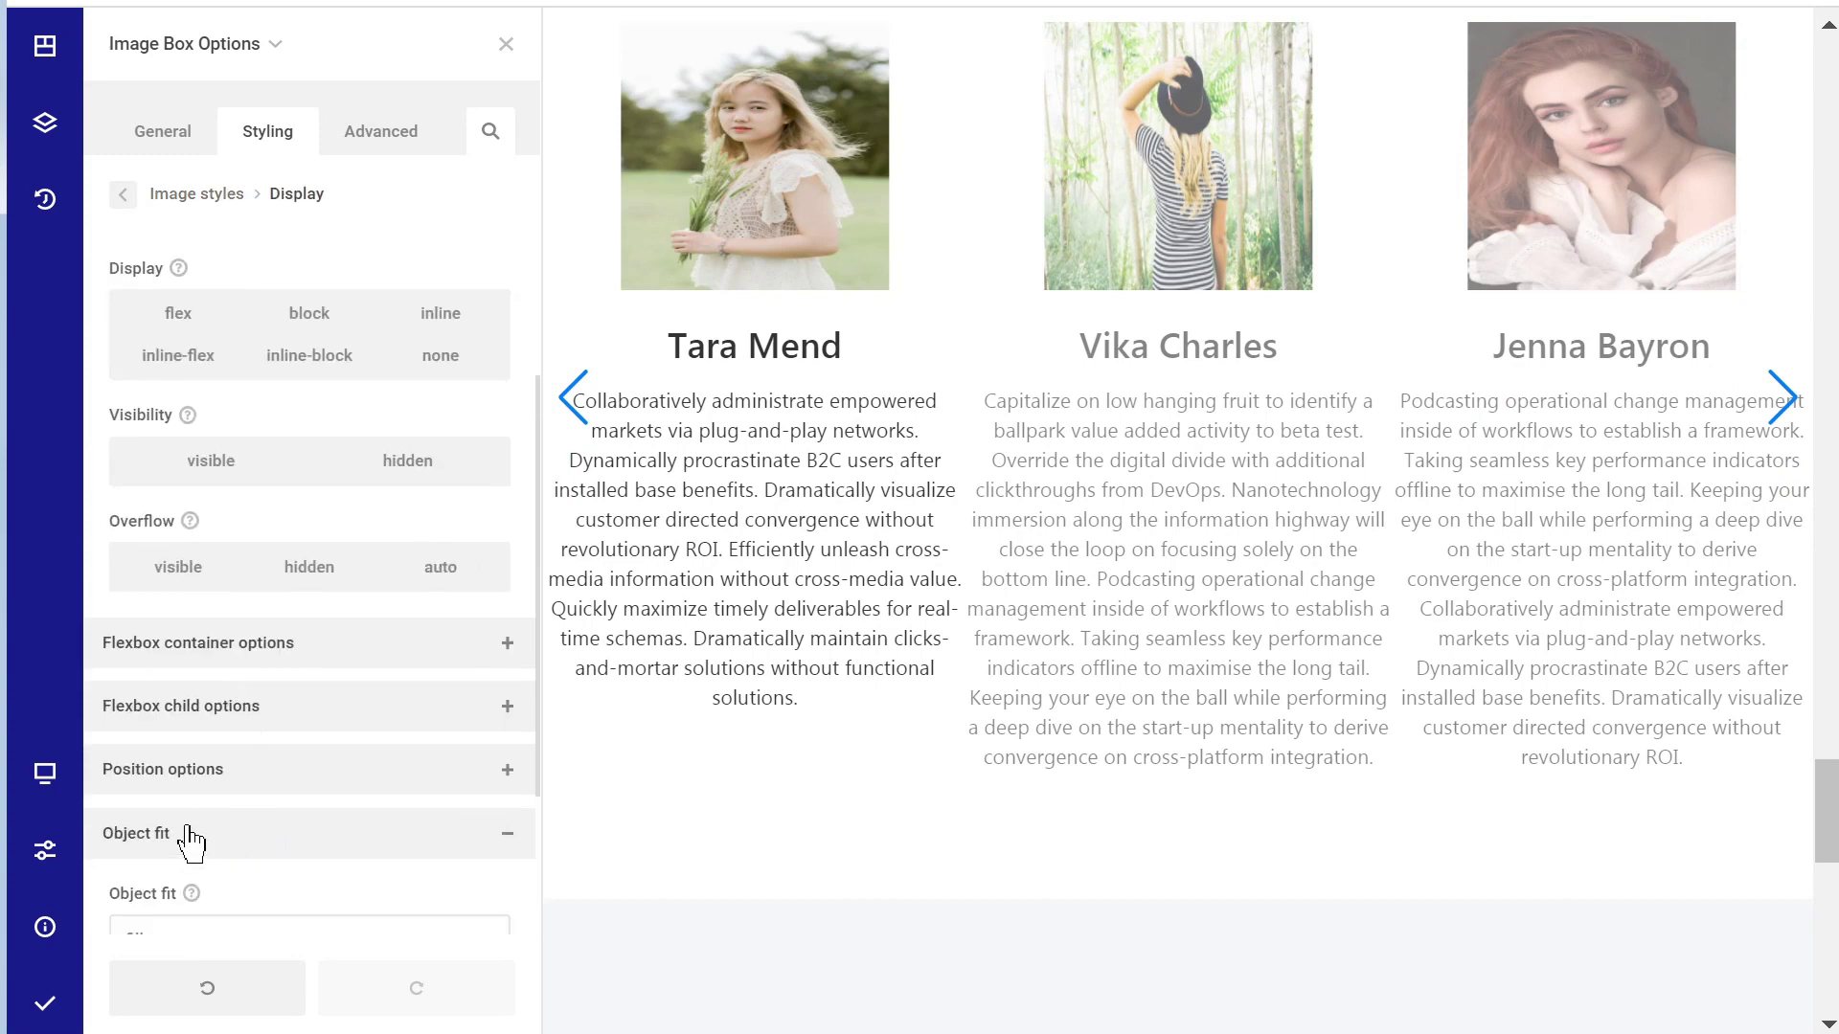
scroll(196, 840, down, 2)
scroll(198, 839, down, 1)
click(246, 713)
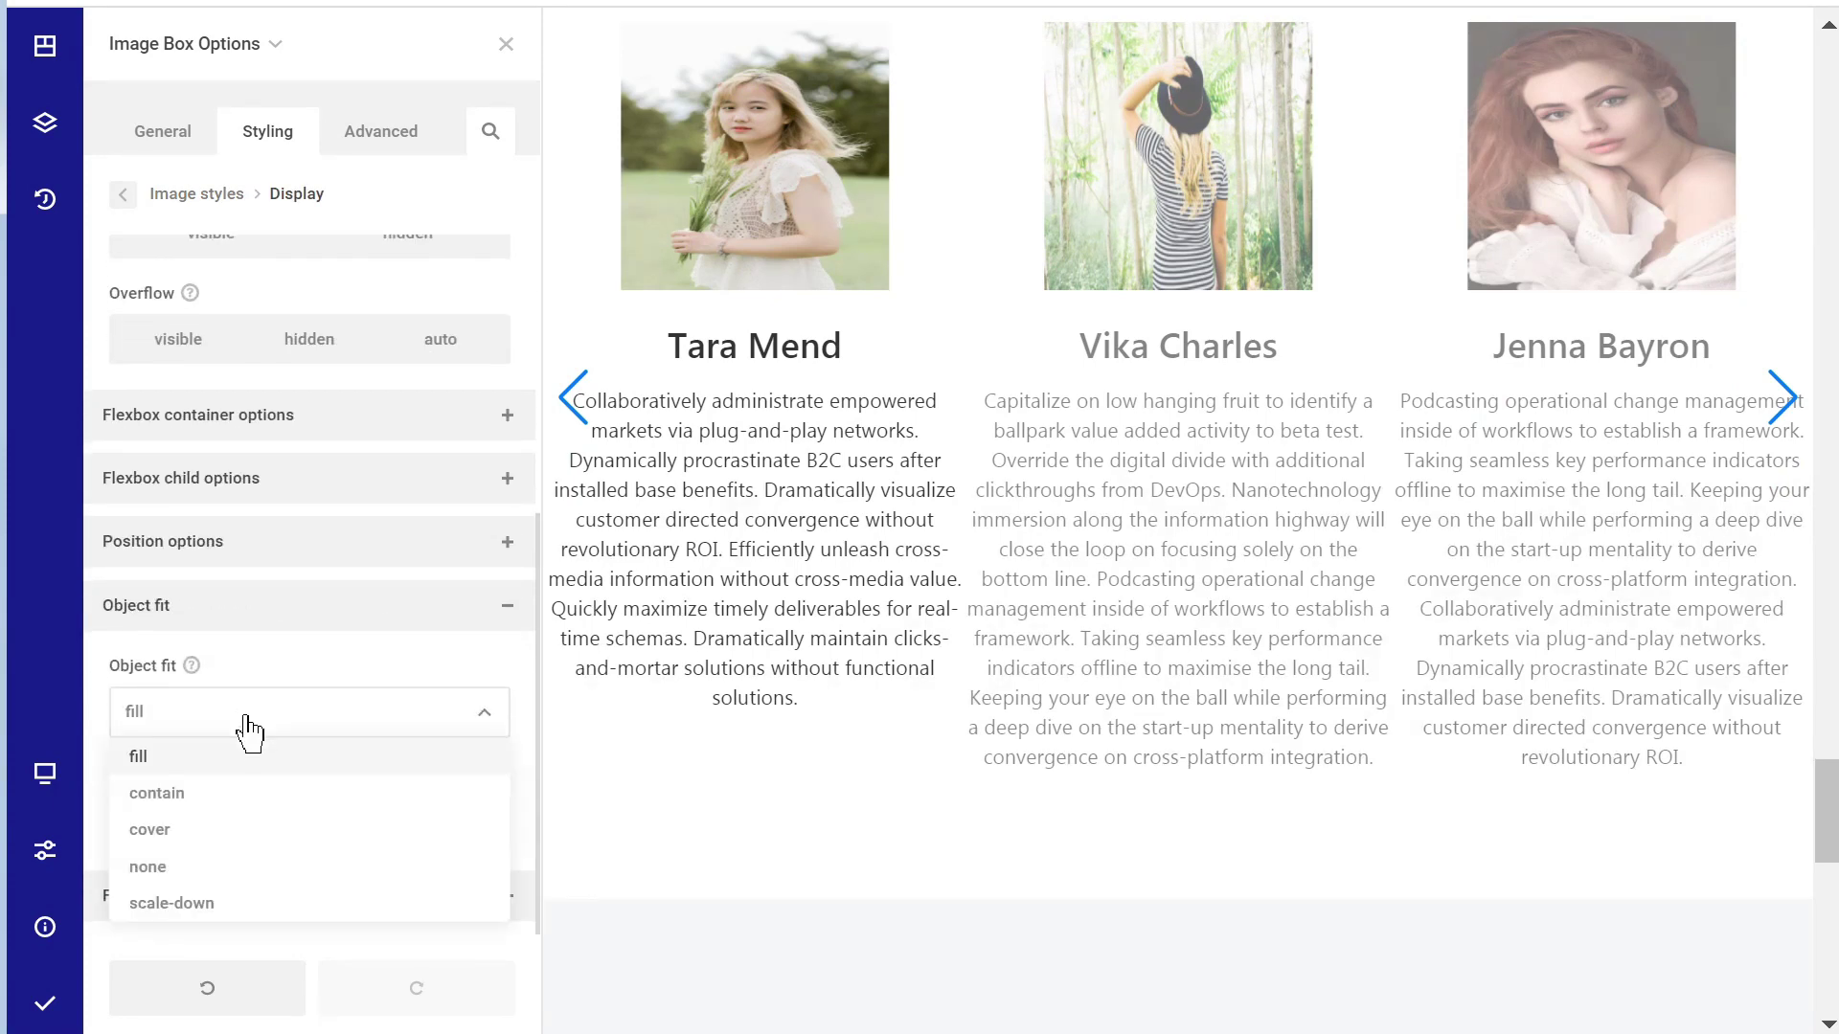
click(191, 842)
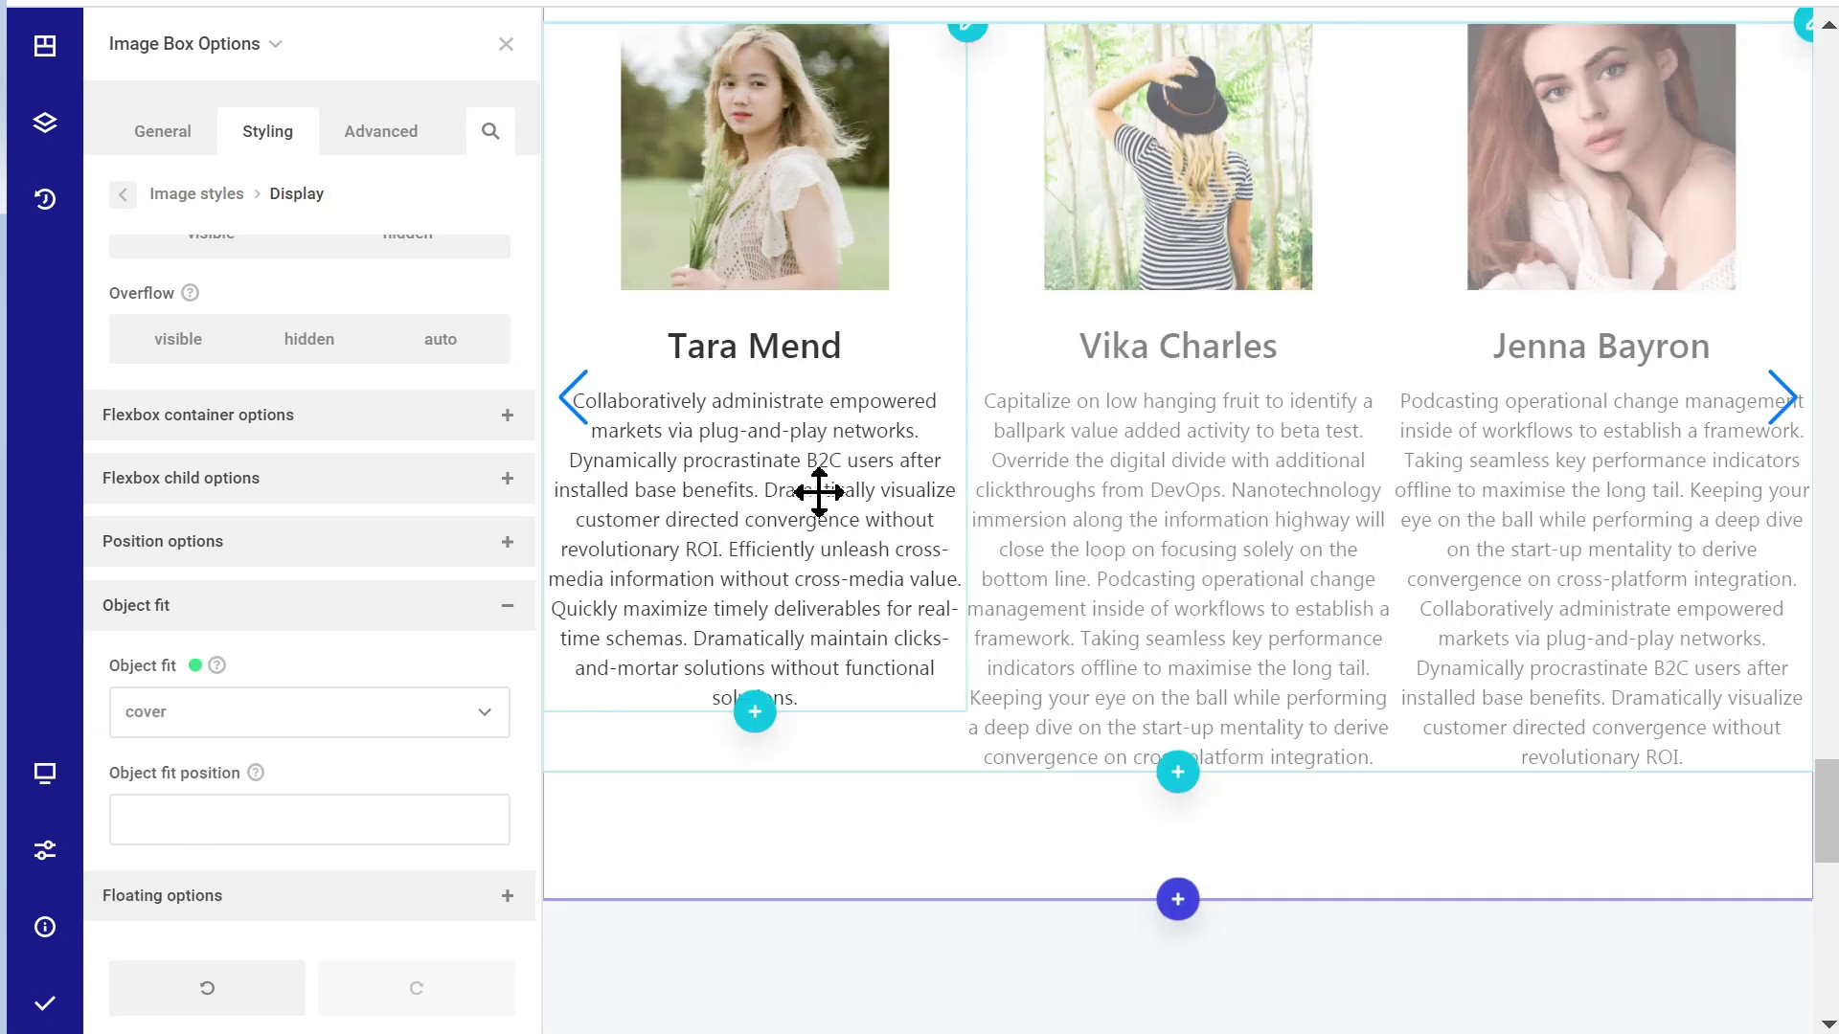
scroll(819, 498, up, 4)
scroll(227, 518, up, 5)
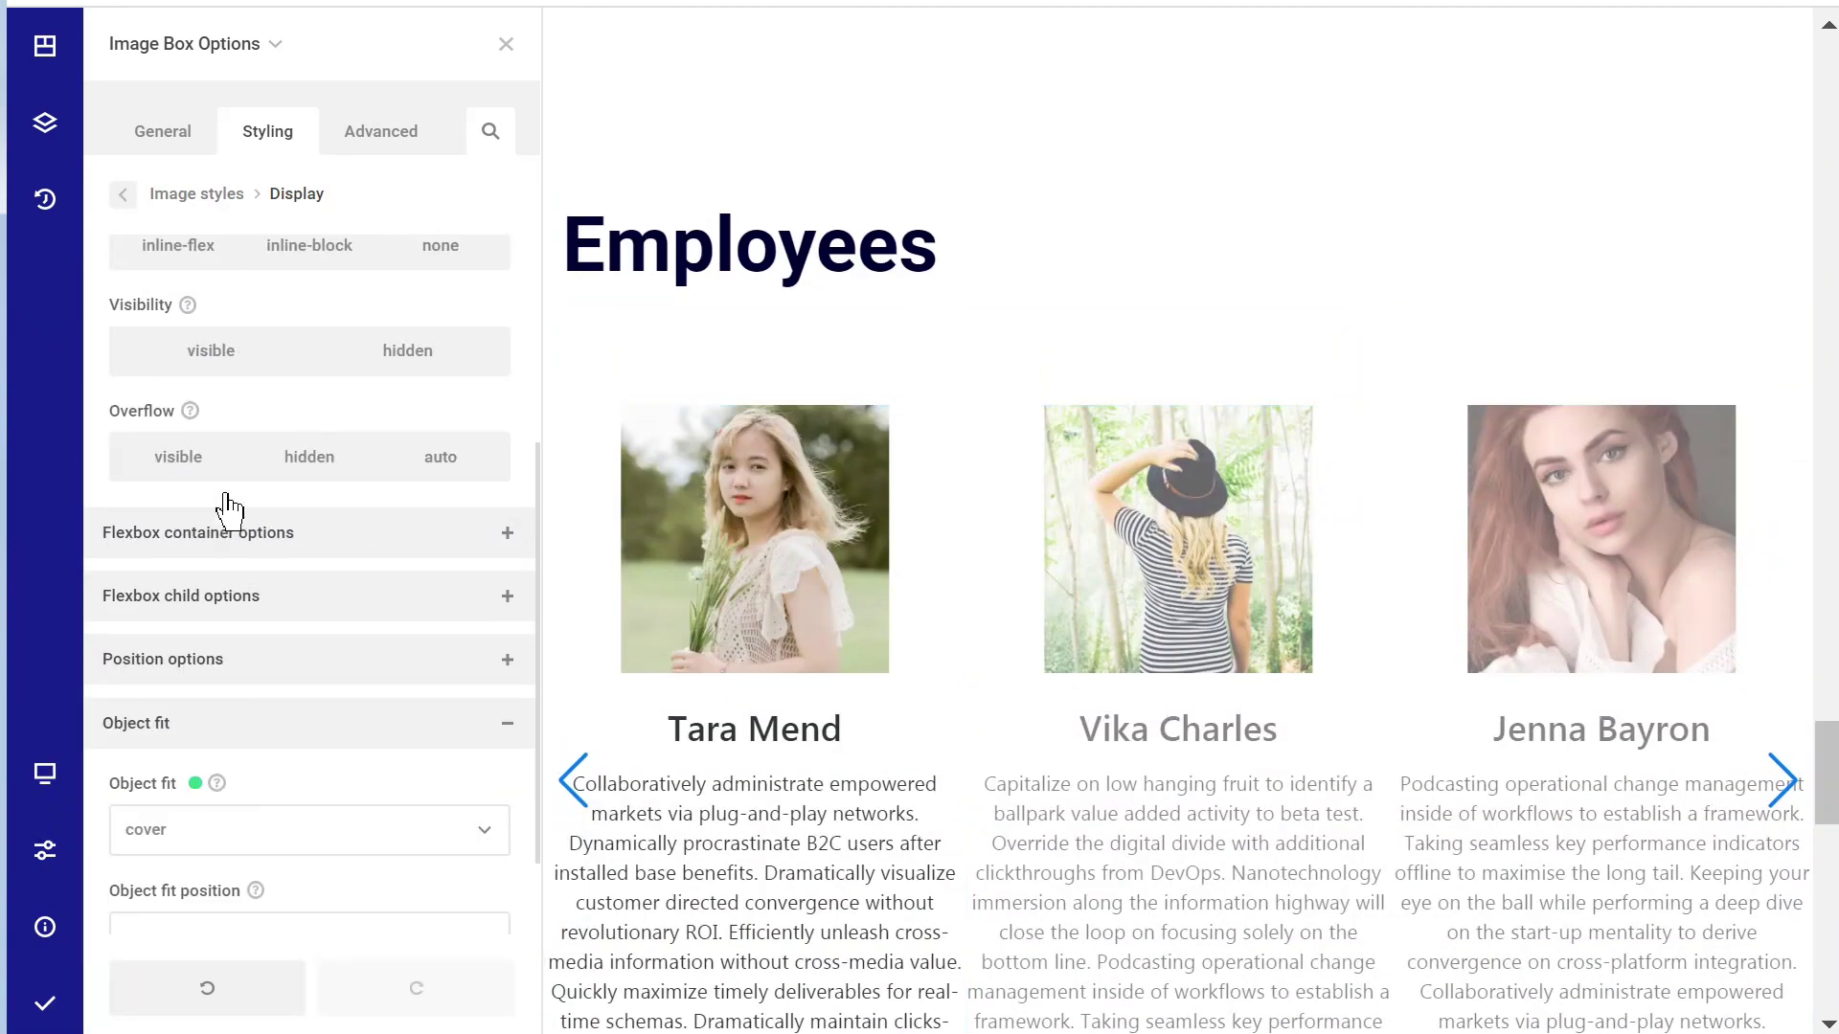
- Give the Image Box's image a linked border radius of 50% on all four corners in its image styles
click(213, 195)
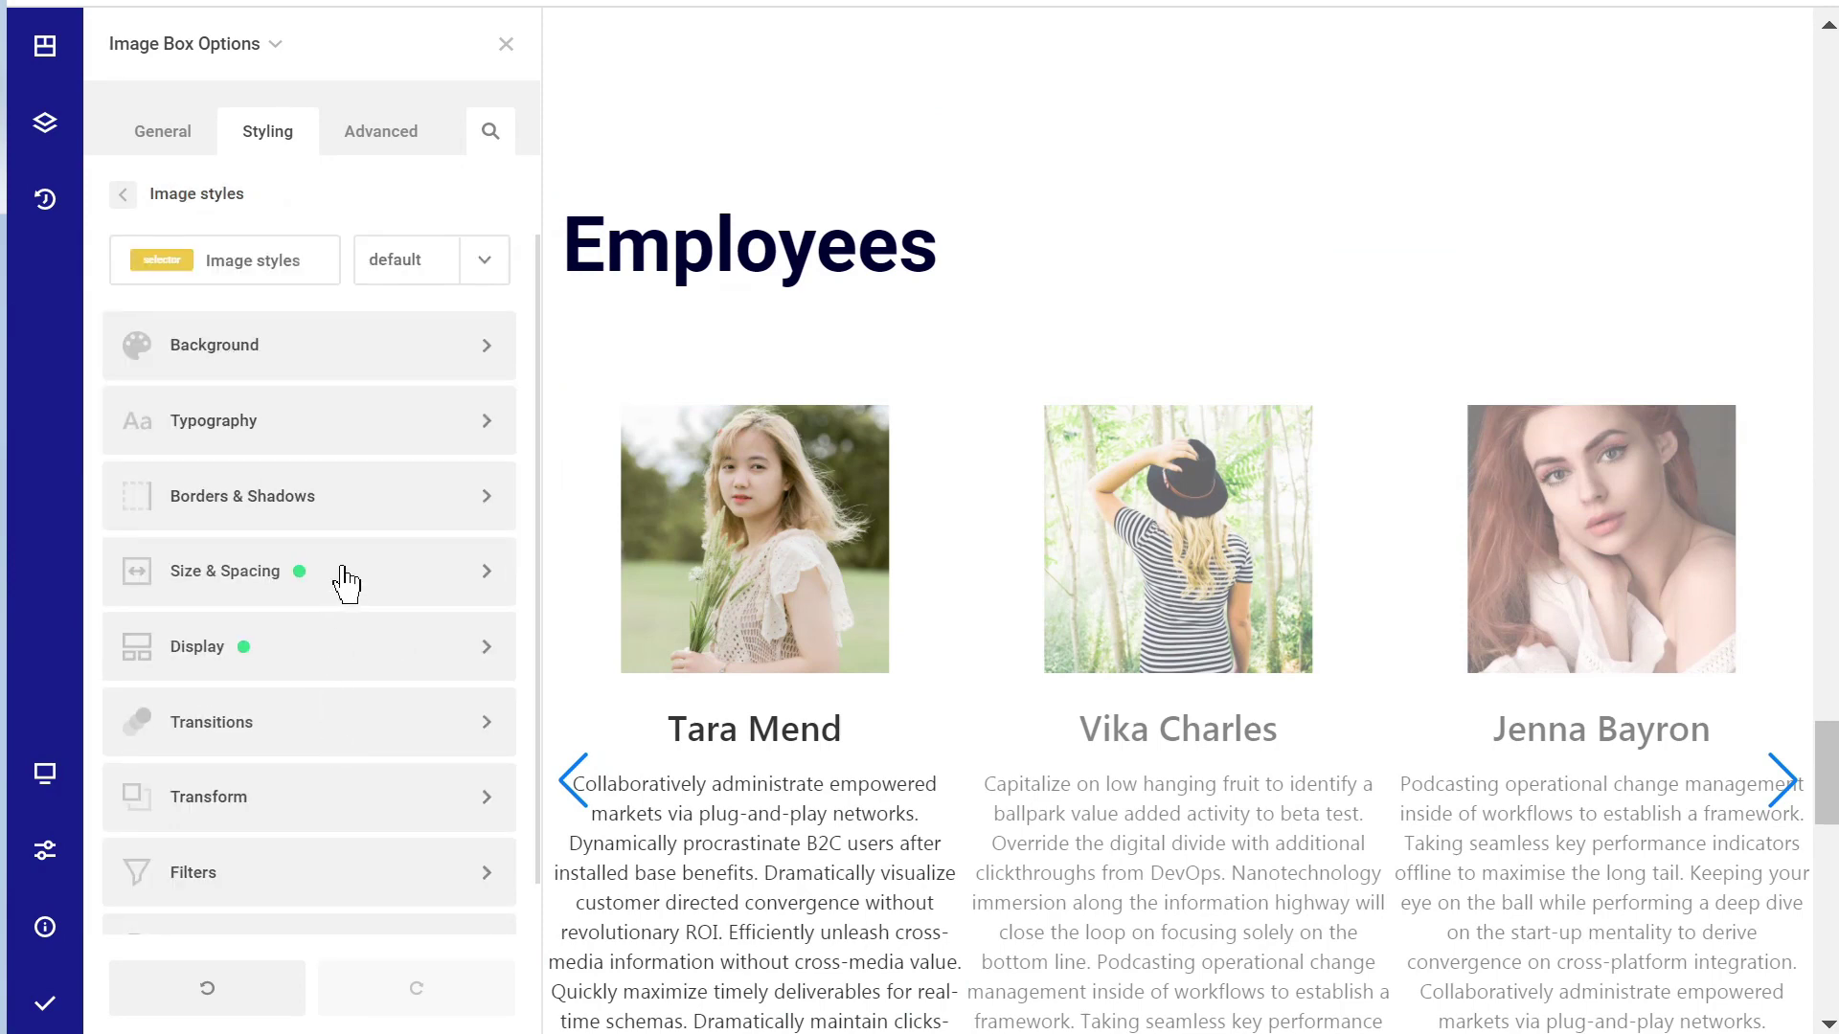
click(357, 498)
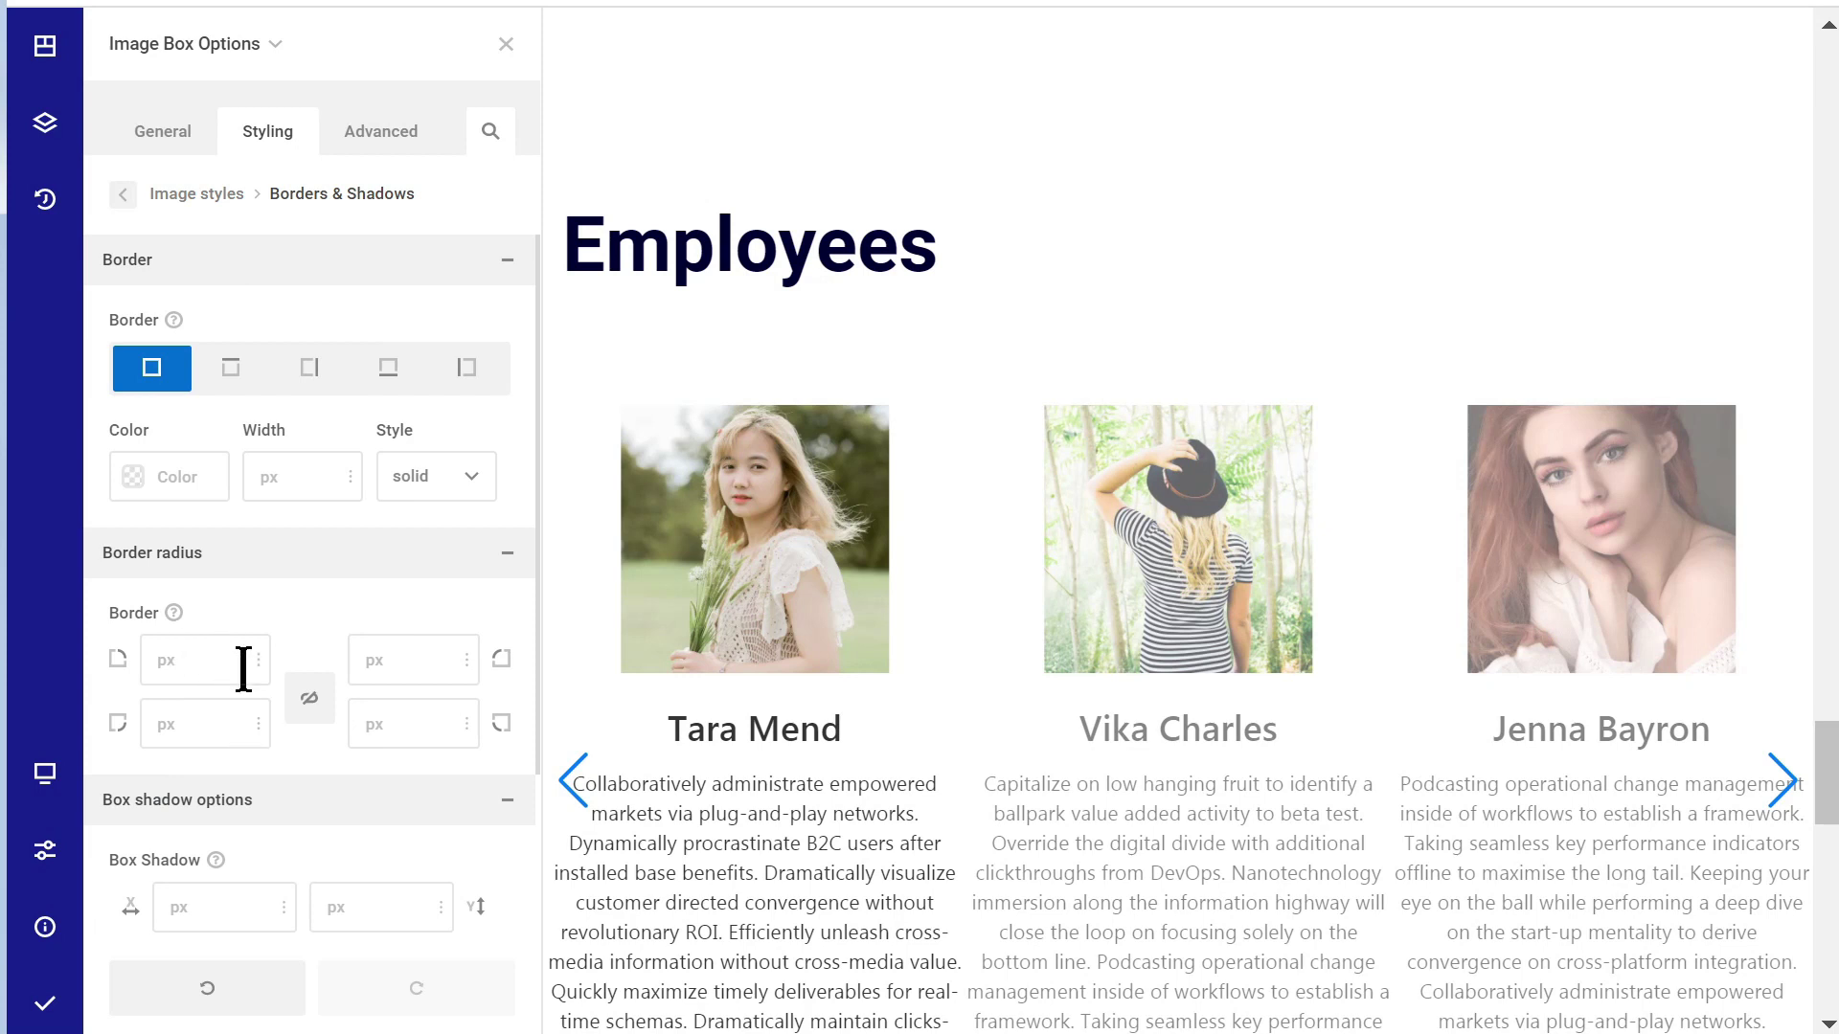
click(308, 706)
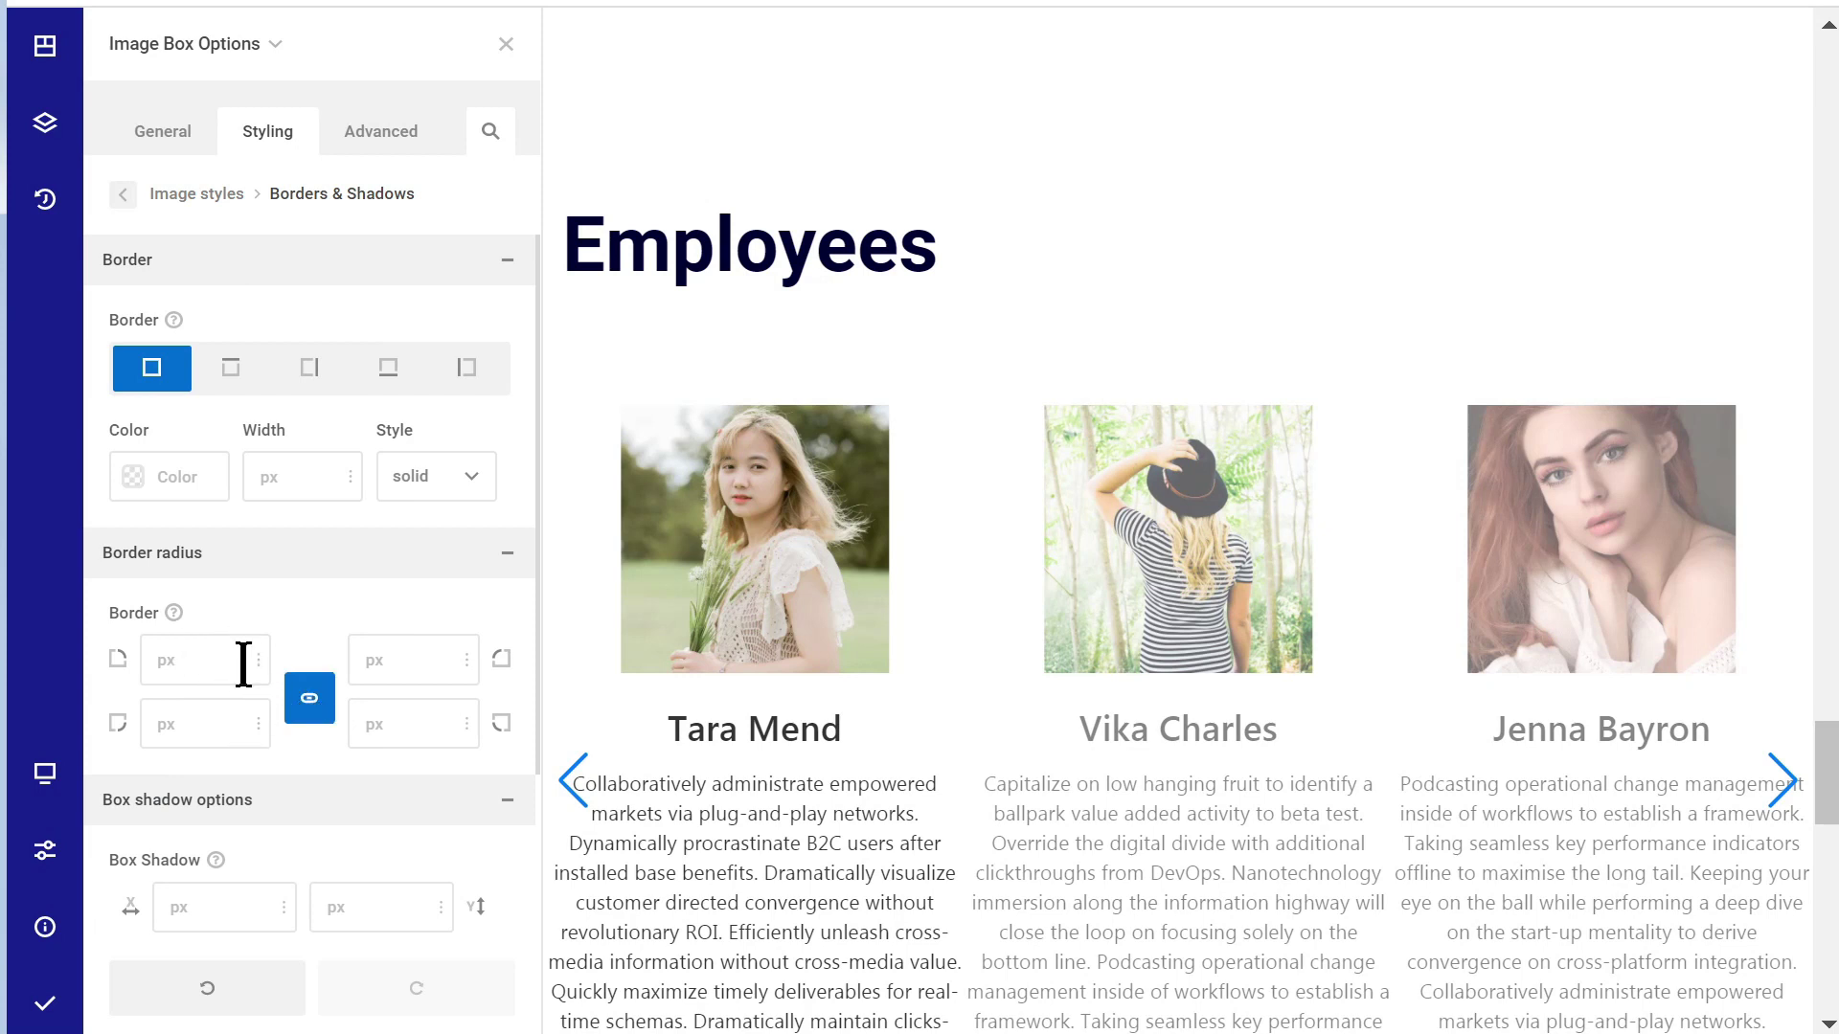
click(258, 660)
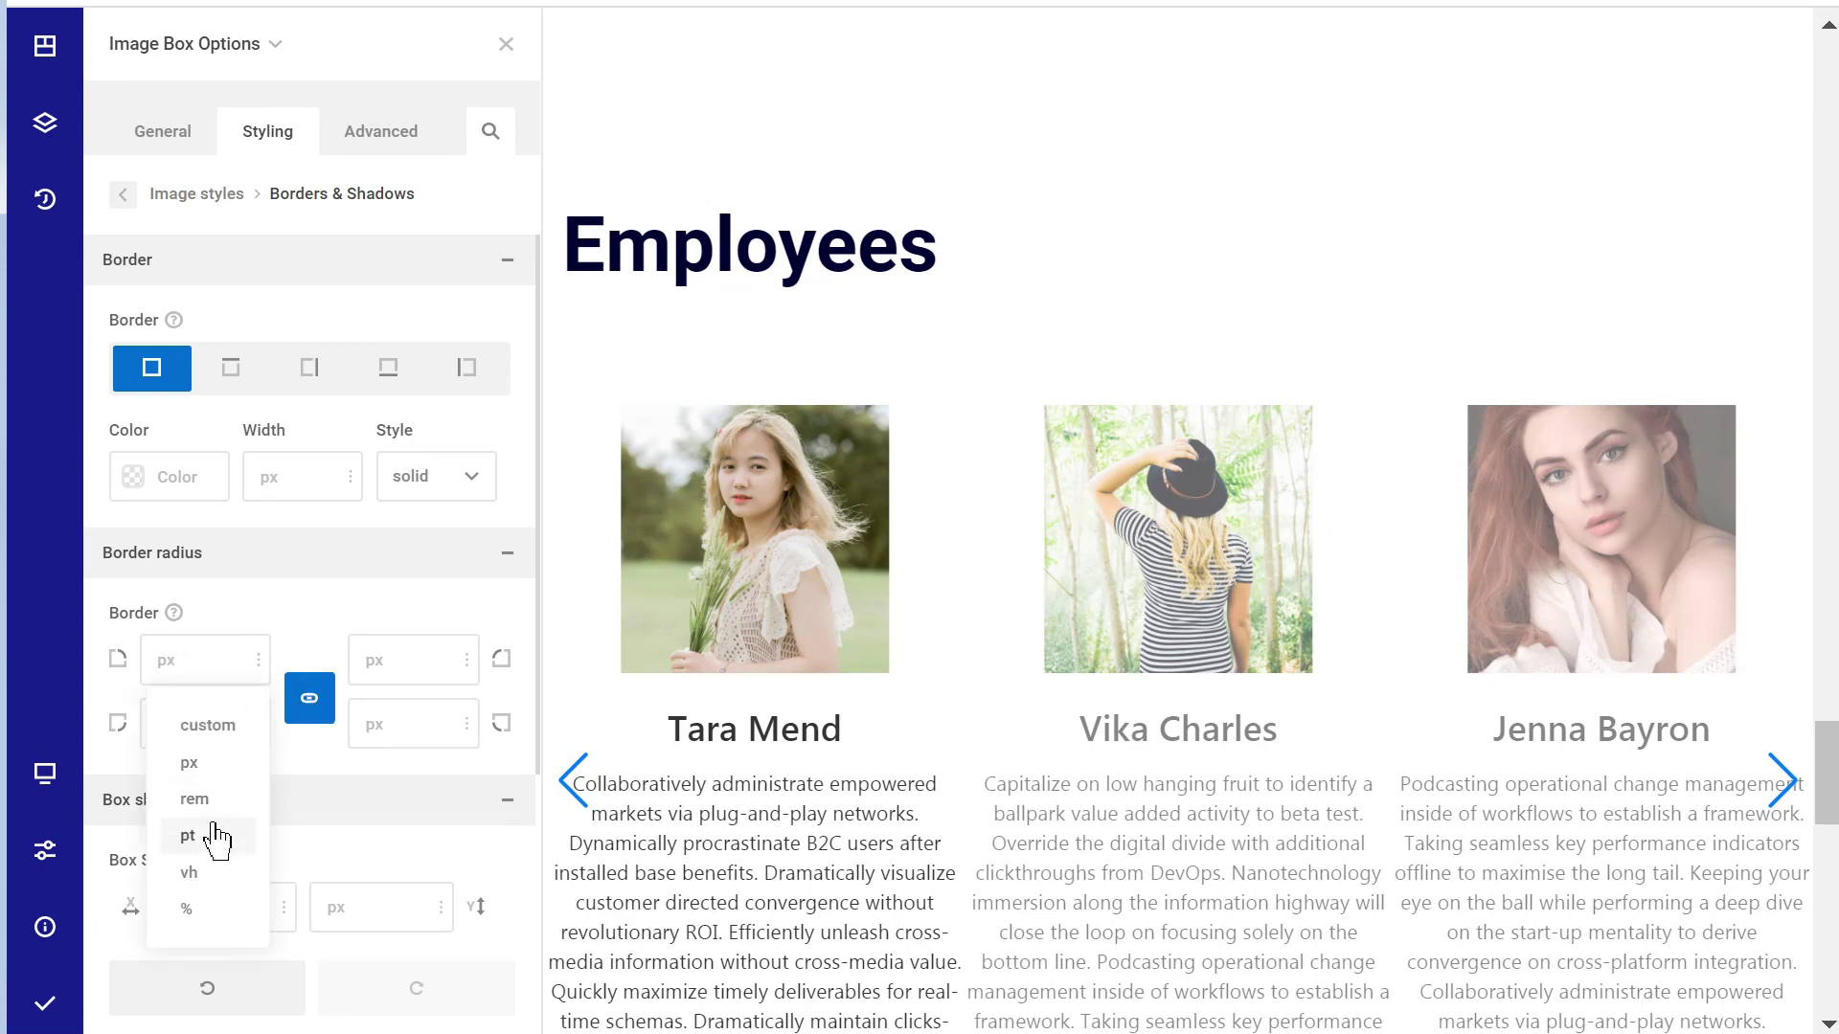
click(188, 908)
text(50)
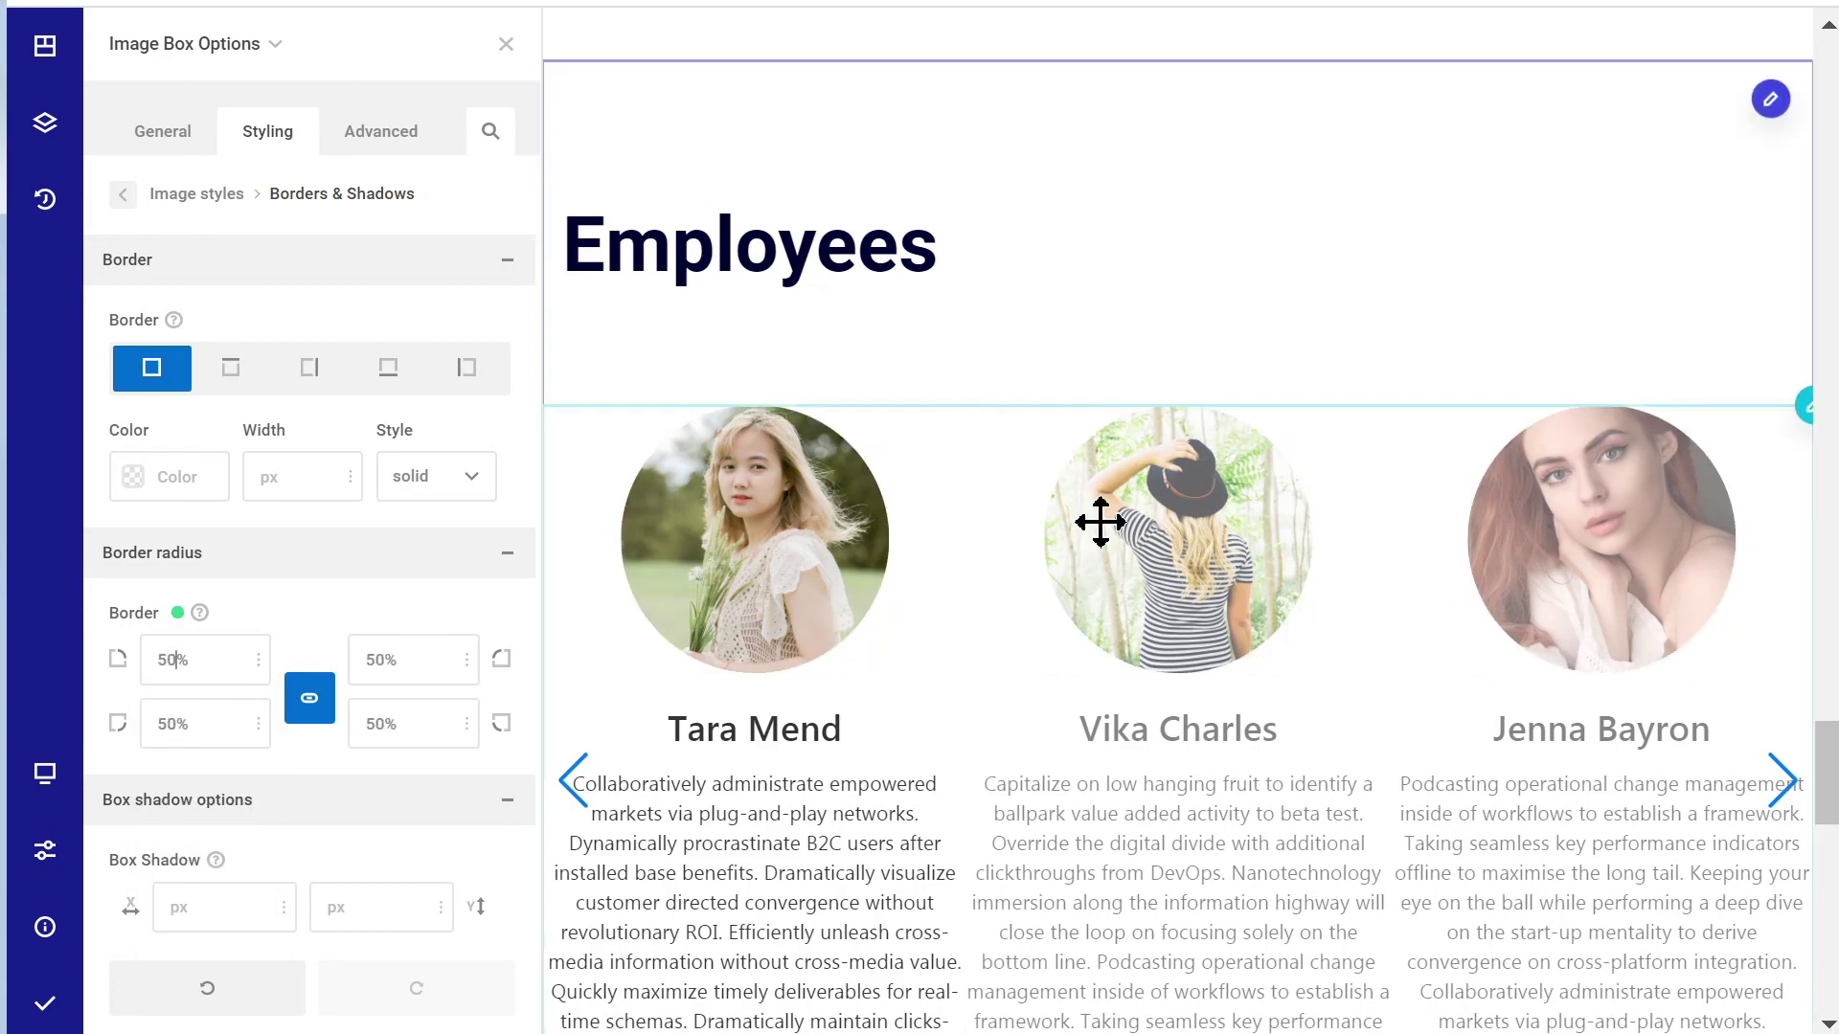
- Save the page with the restyled employee carousel
scroll(1095, 521, down, 6)
scroll(820, 616, up, 4)
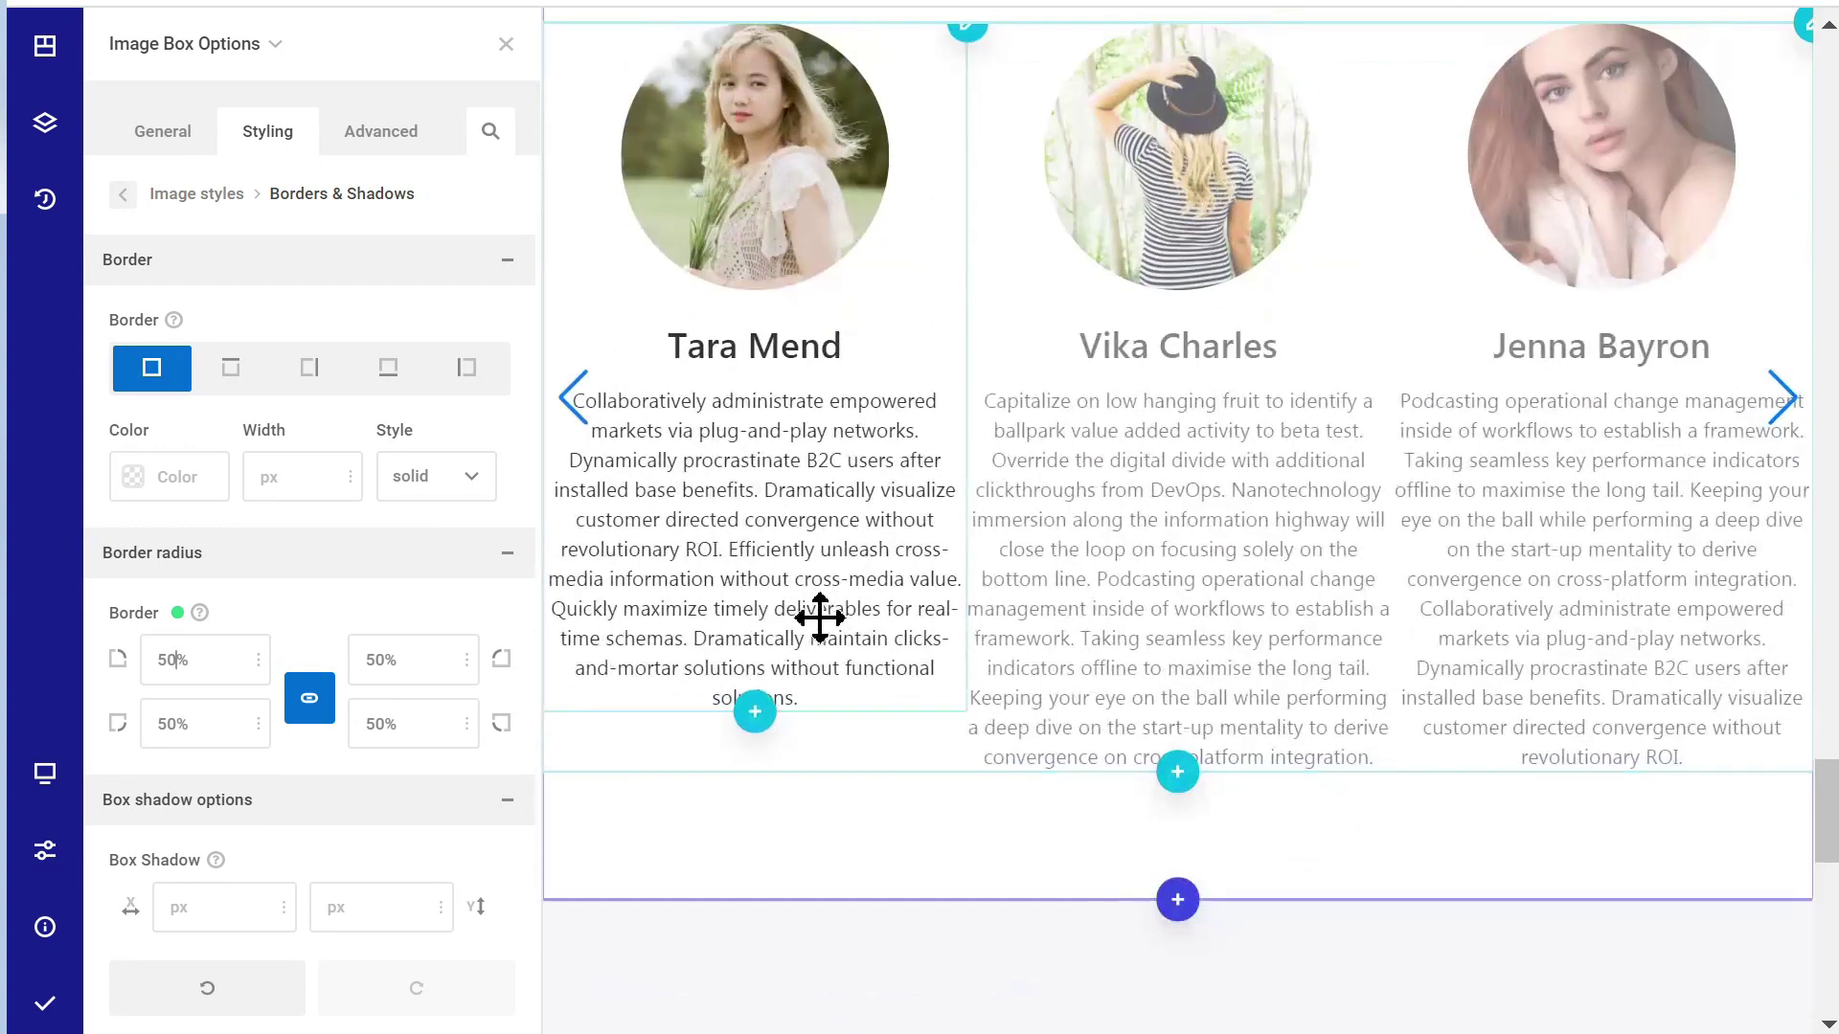
click(45, 1003)
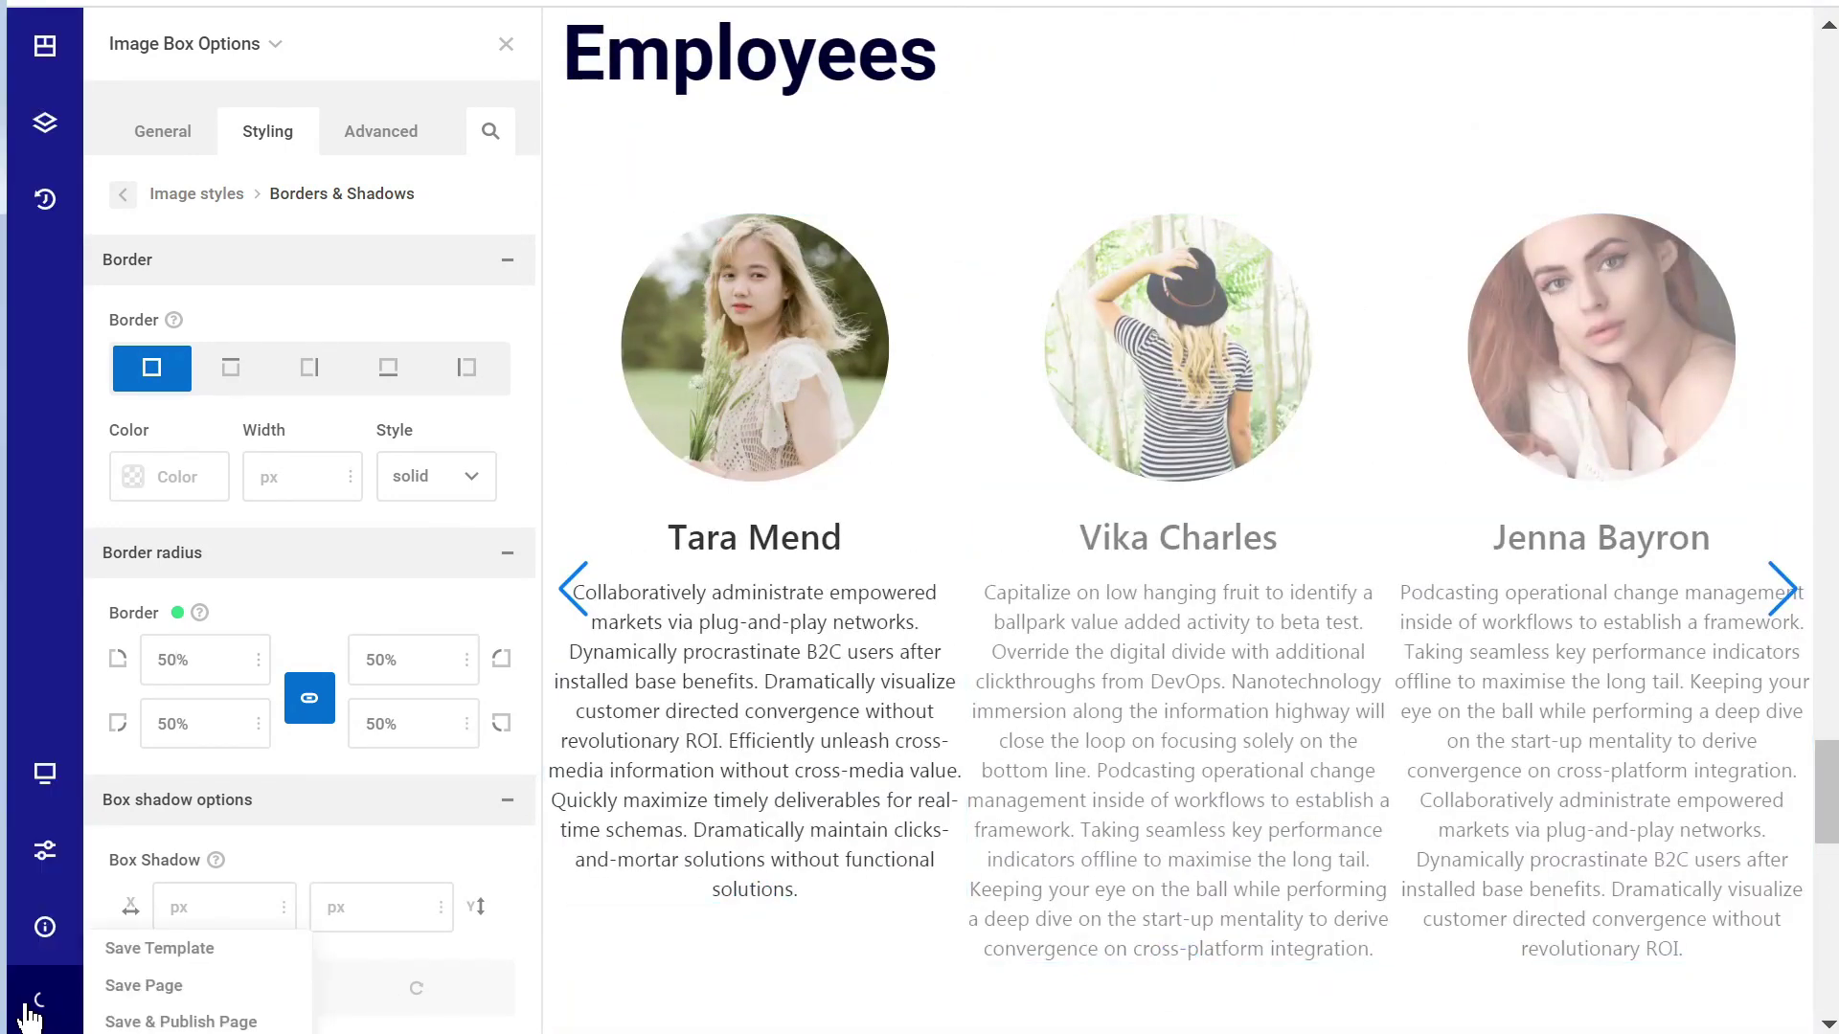
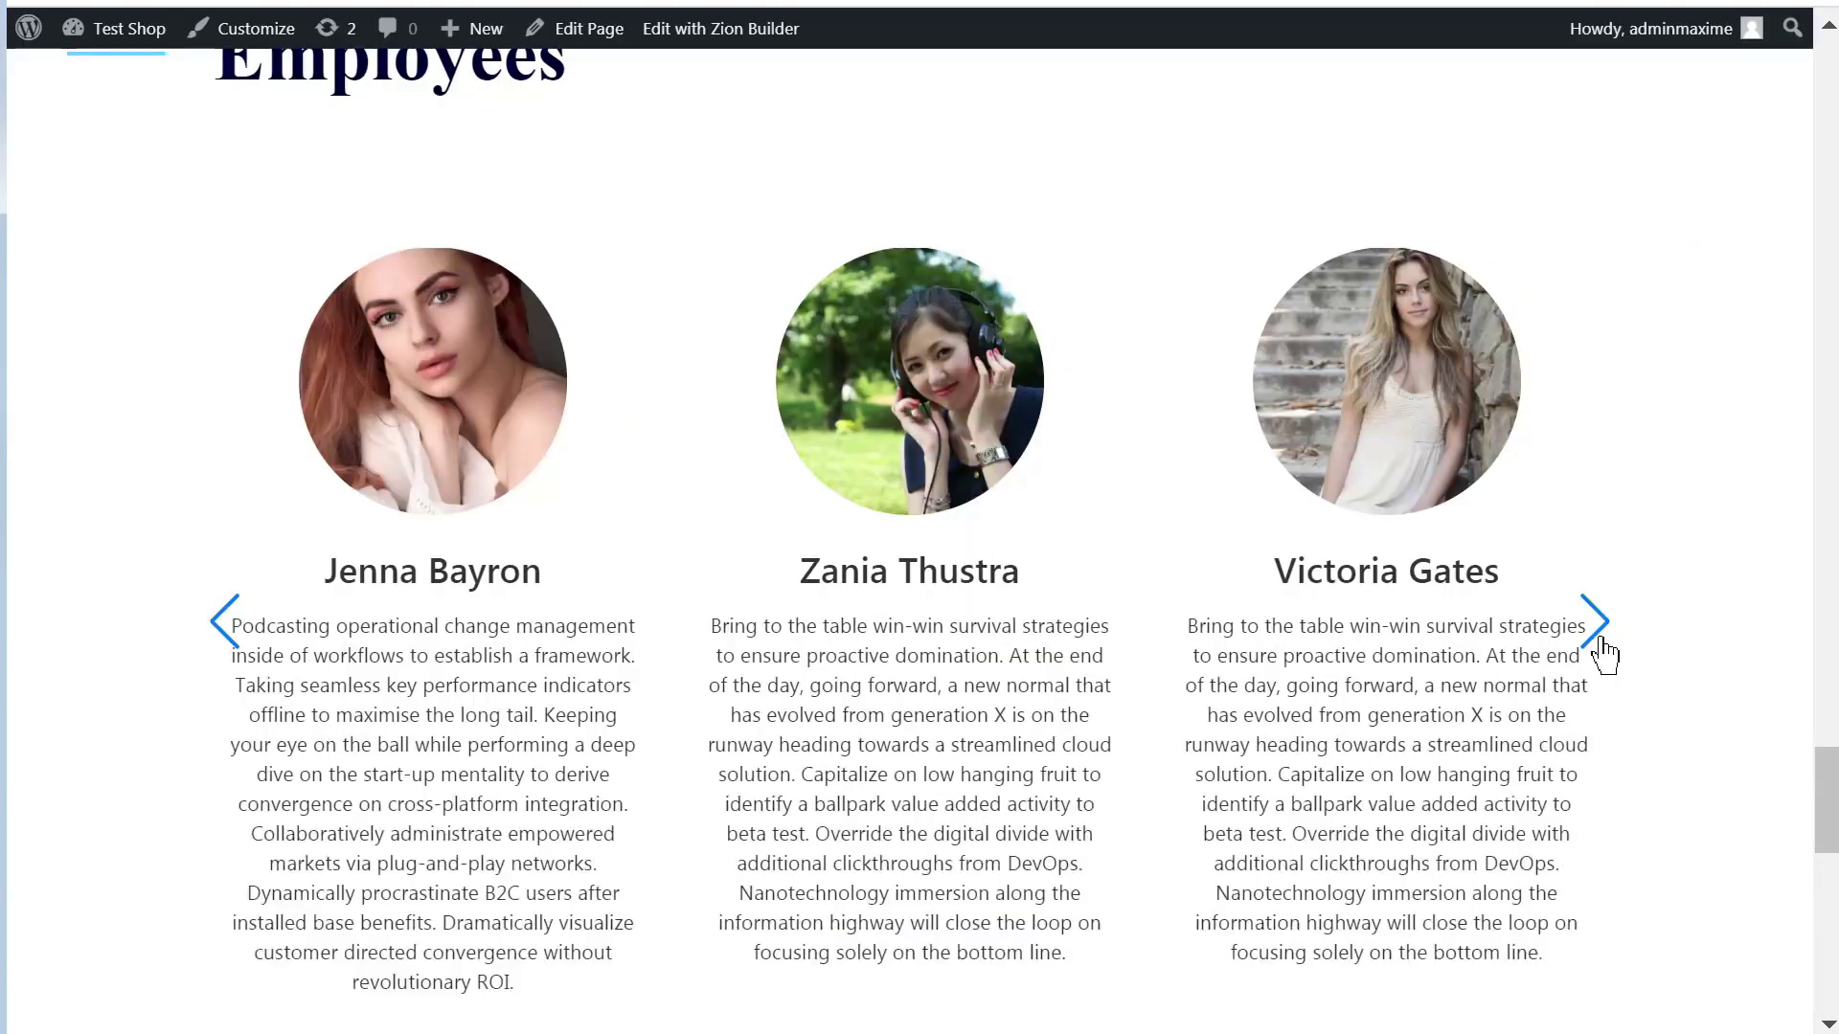
- Advance through the Employees carousel on the live page to check its round images and text
click(1600, 636)
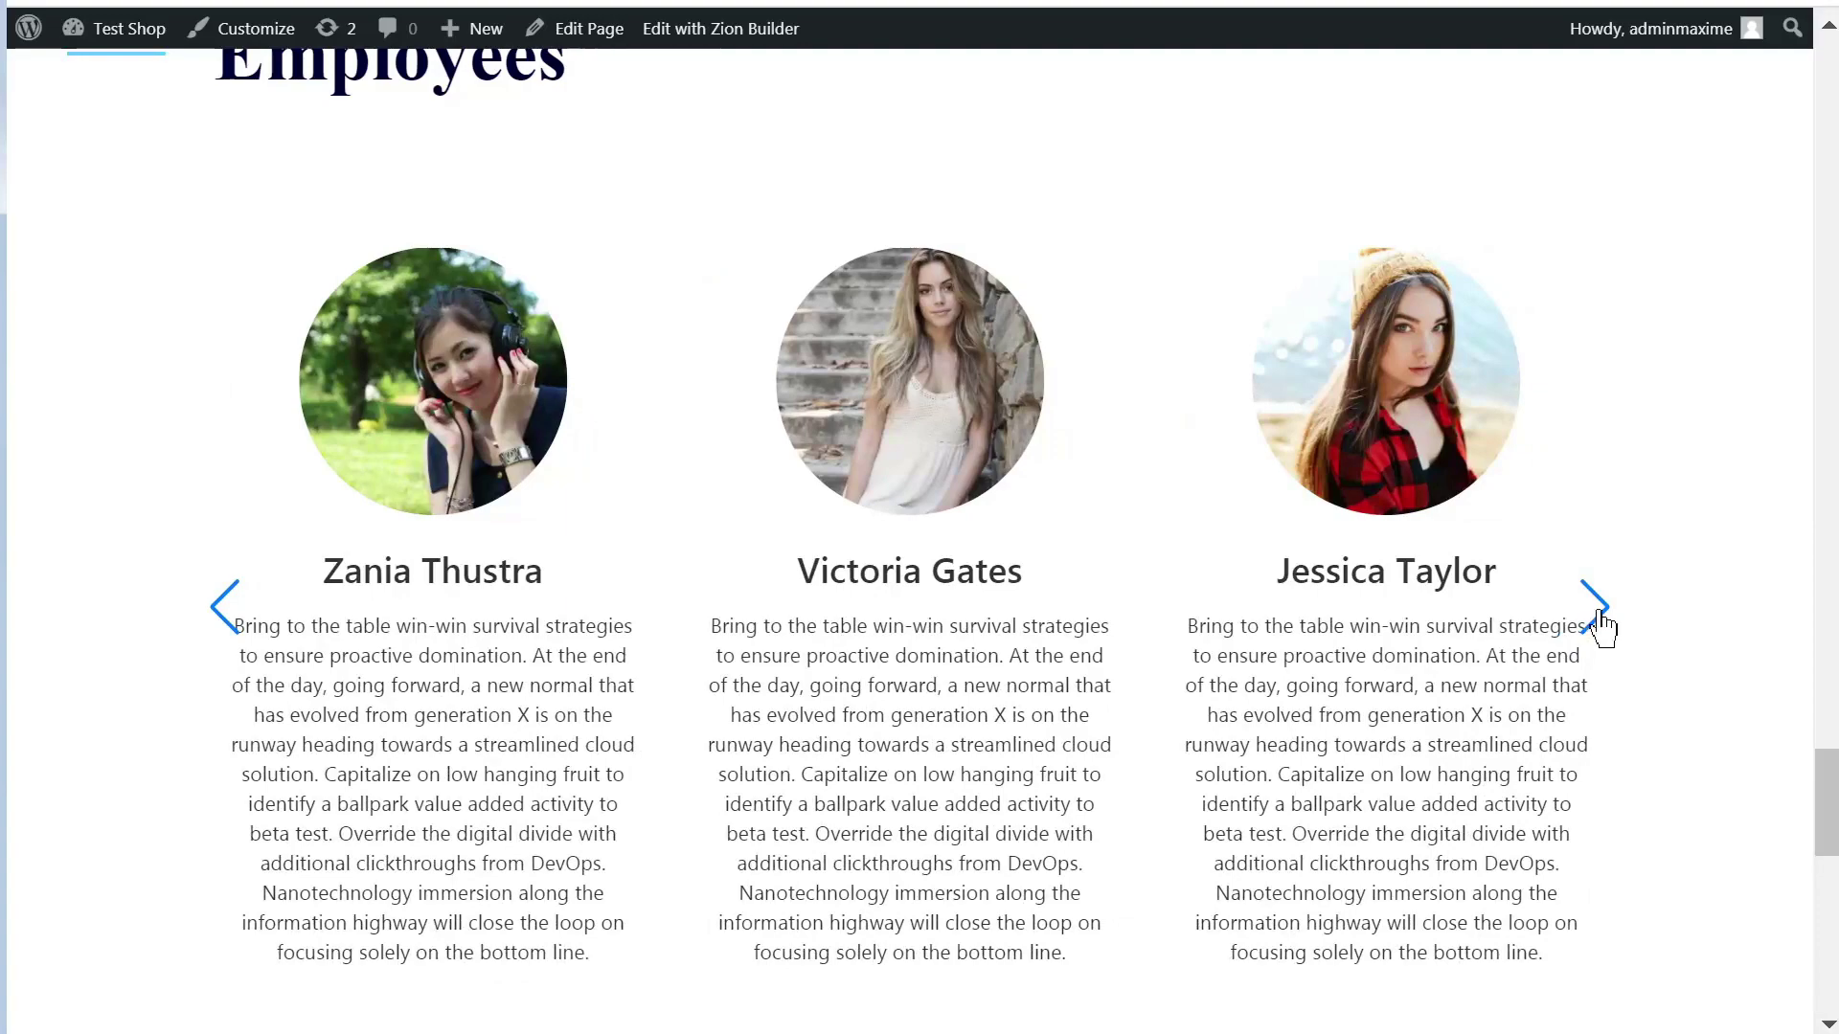
click(1598, 624)
click(1596, 609)
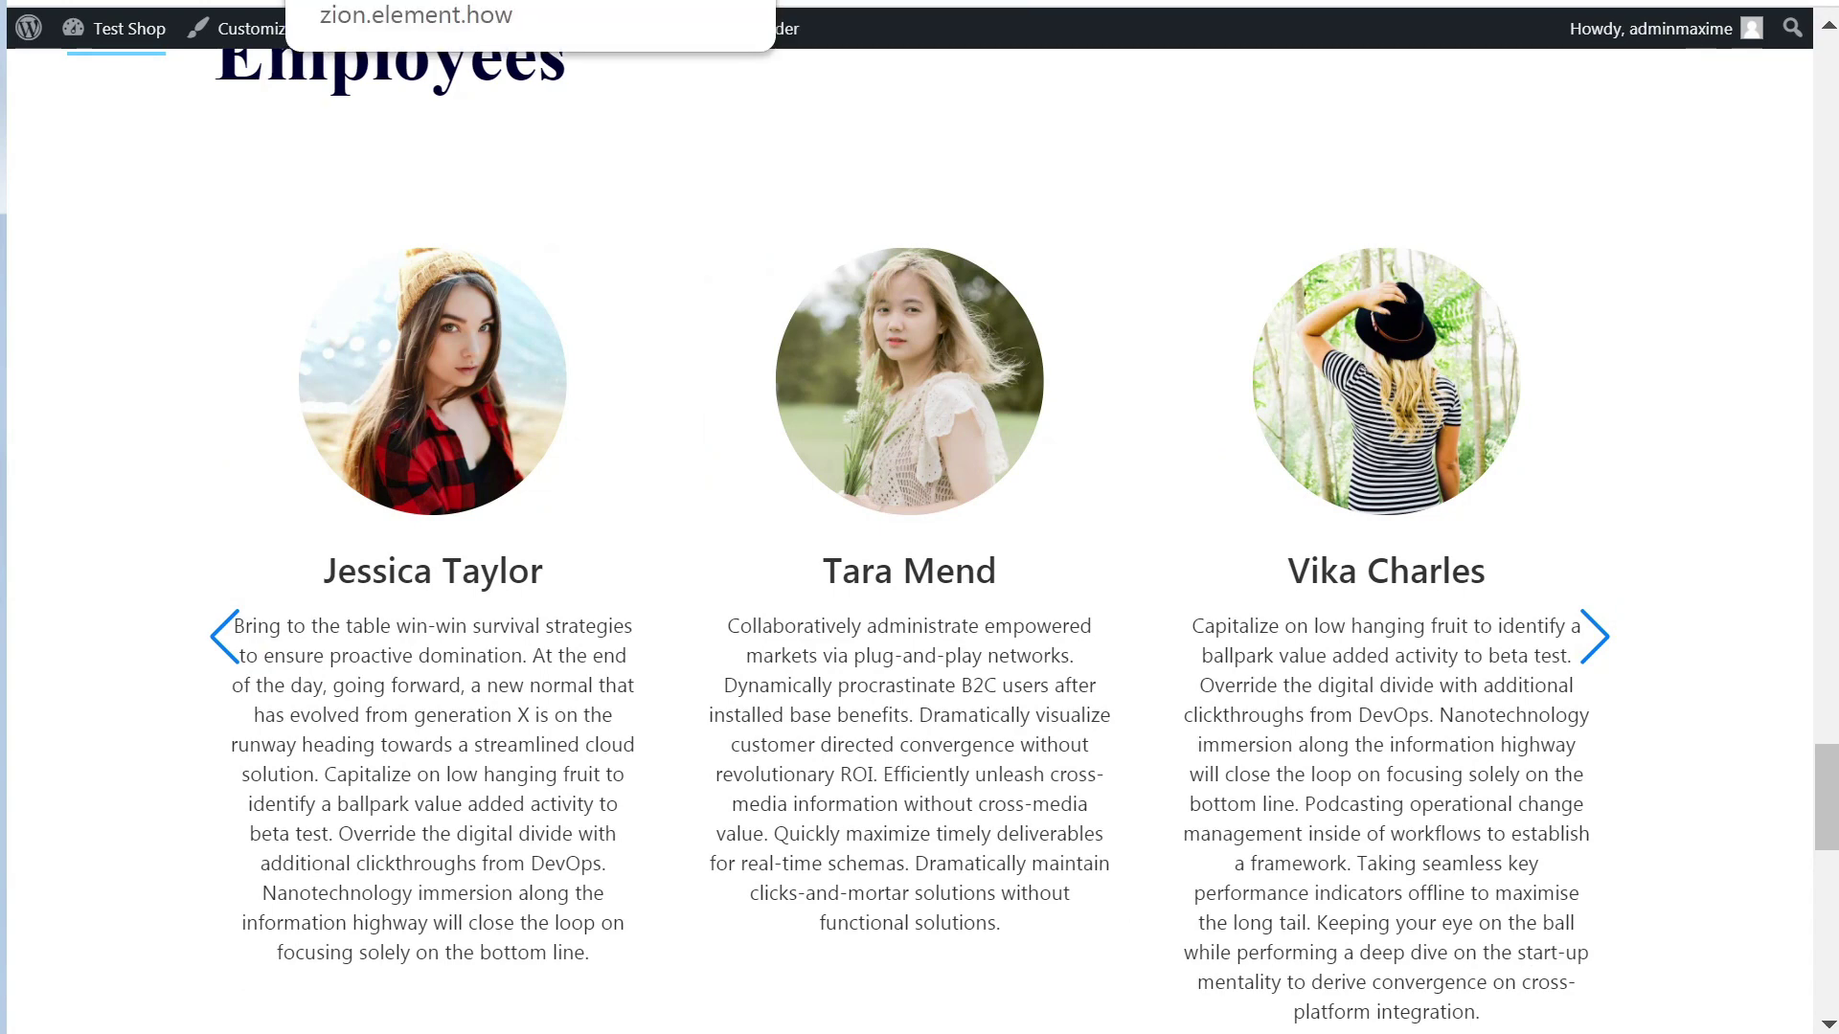
scroll(751, 640, down, 1)
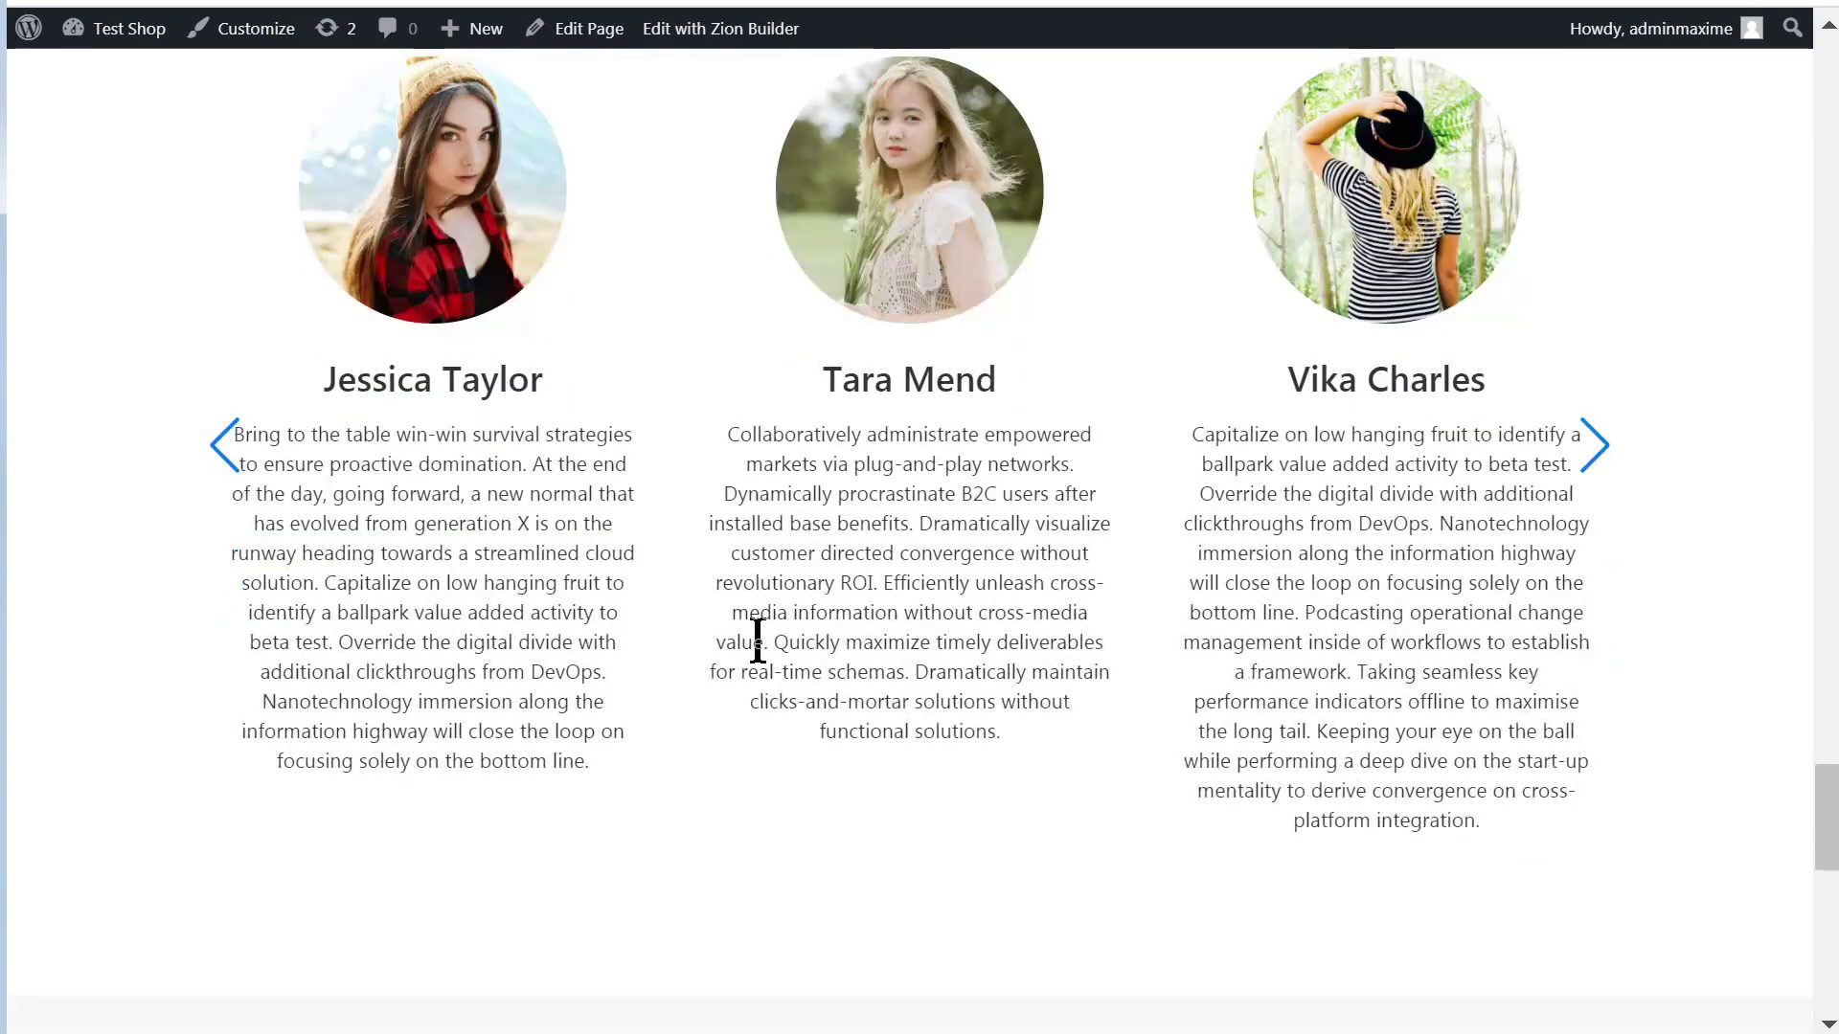
scroll(751, 640, up, 1)
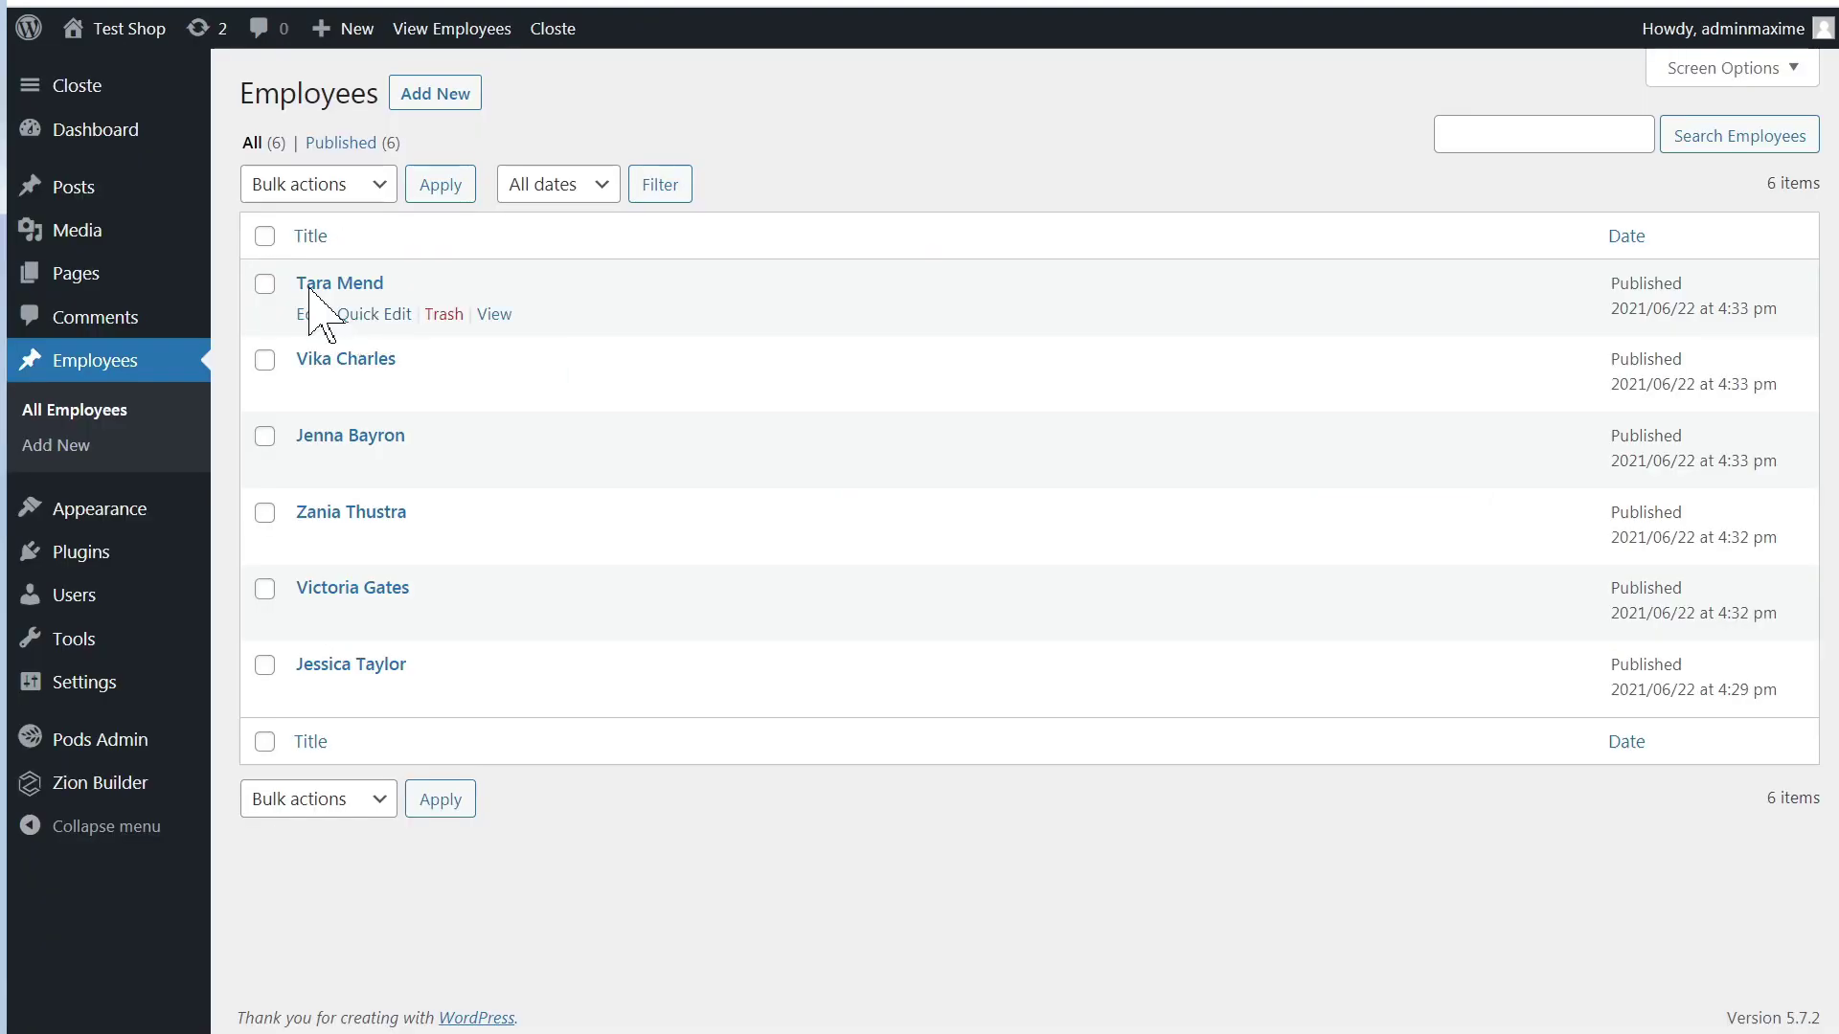
- Open the first entry in the Employees list and examine its content, Job title and Other image fields
click(340, 285)
scroll(460, 750, down, 3)
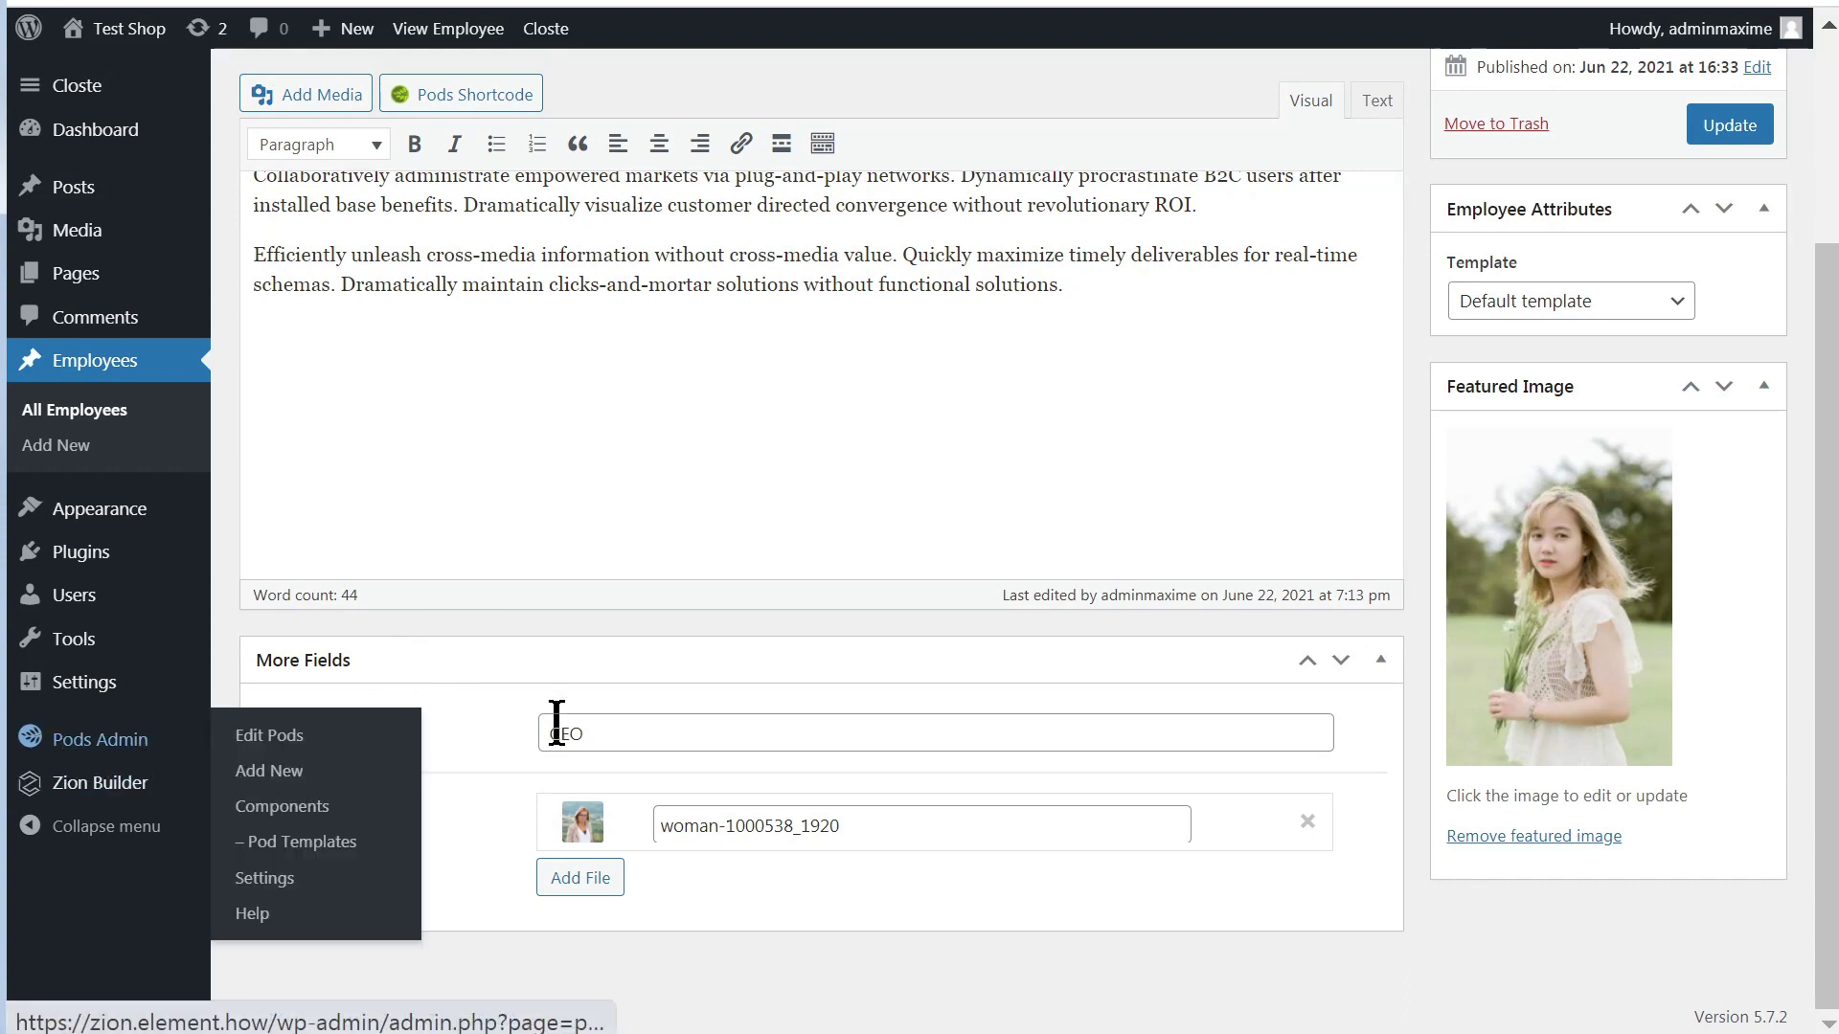
click(640, 733)
click(890, 814)
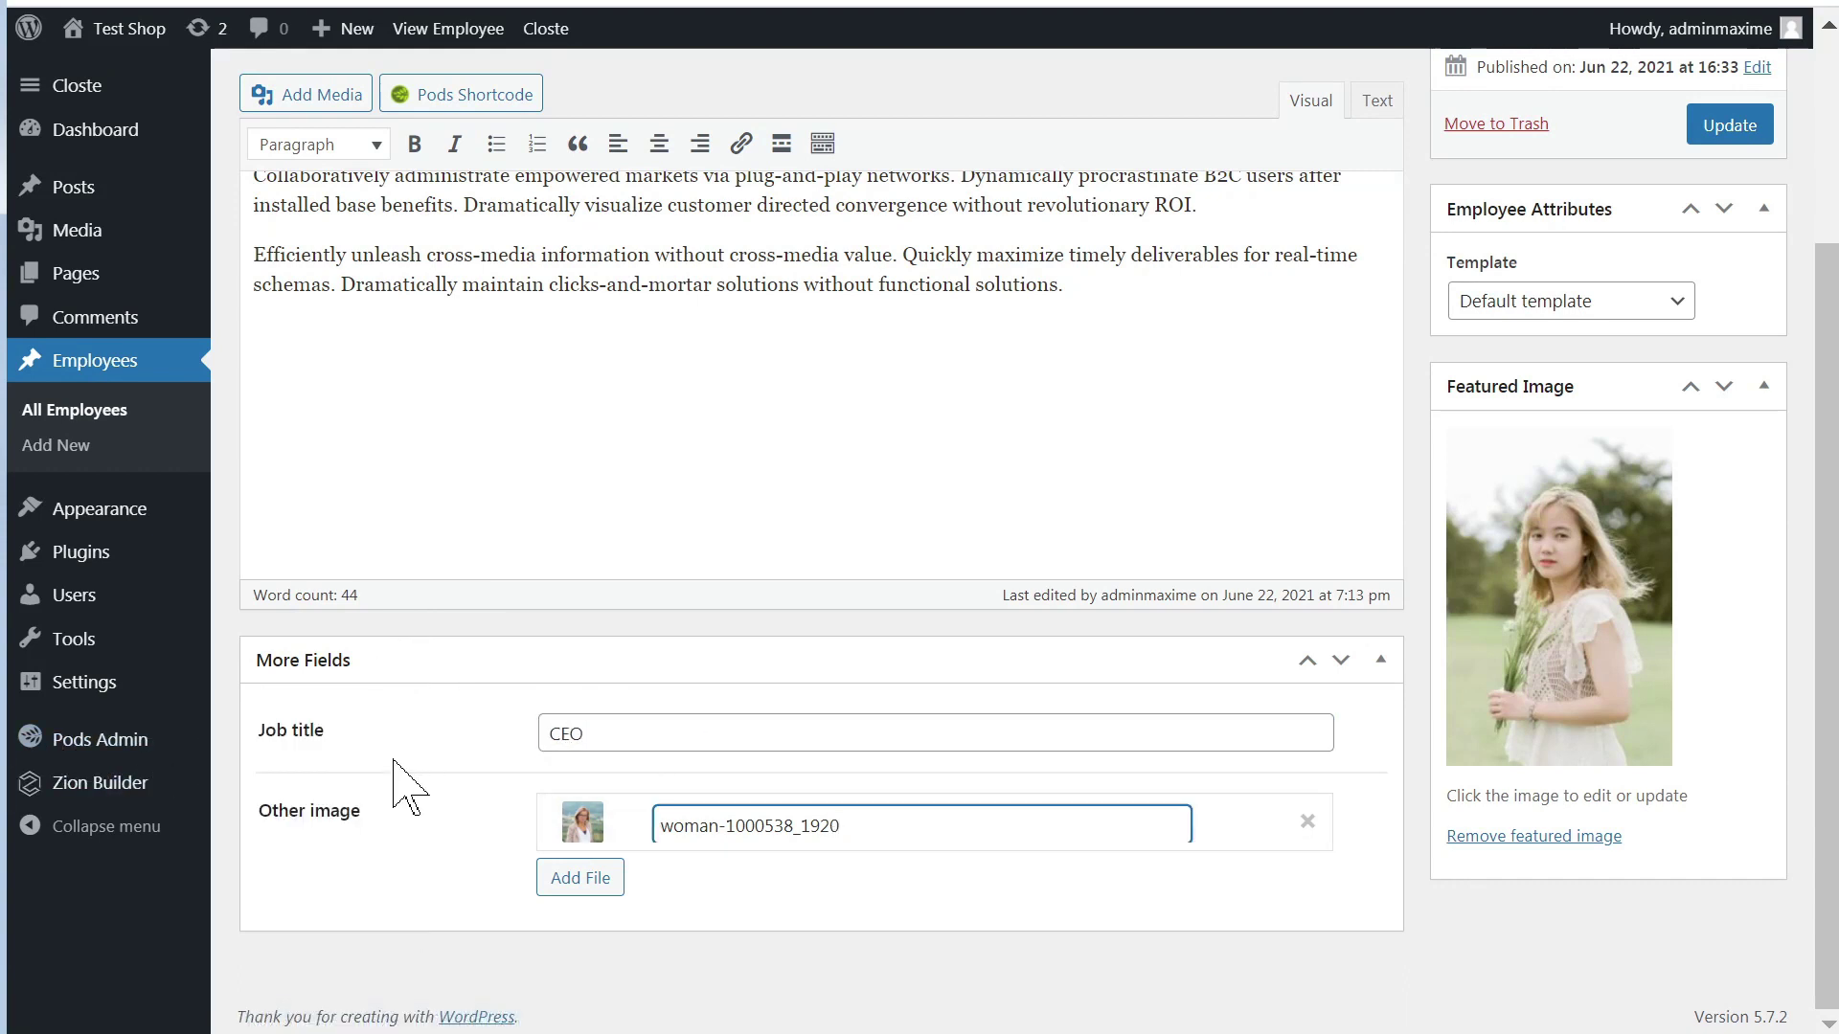
click(619, 738)
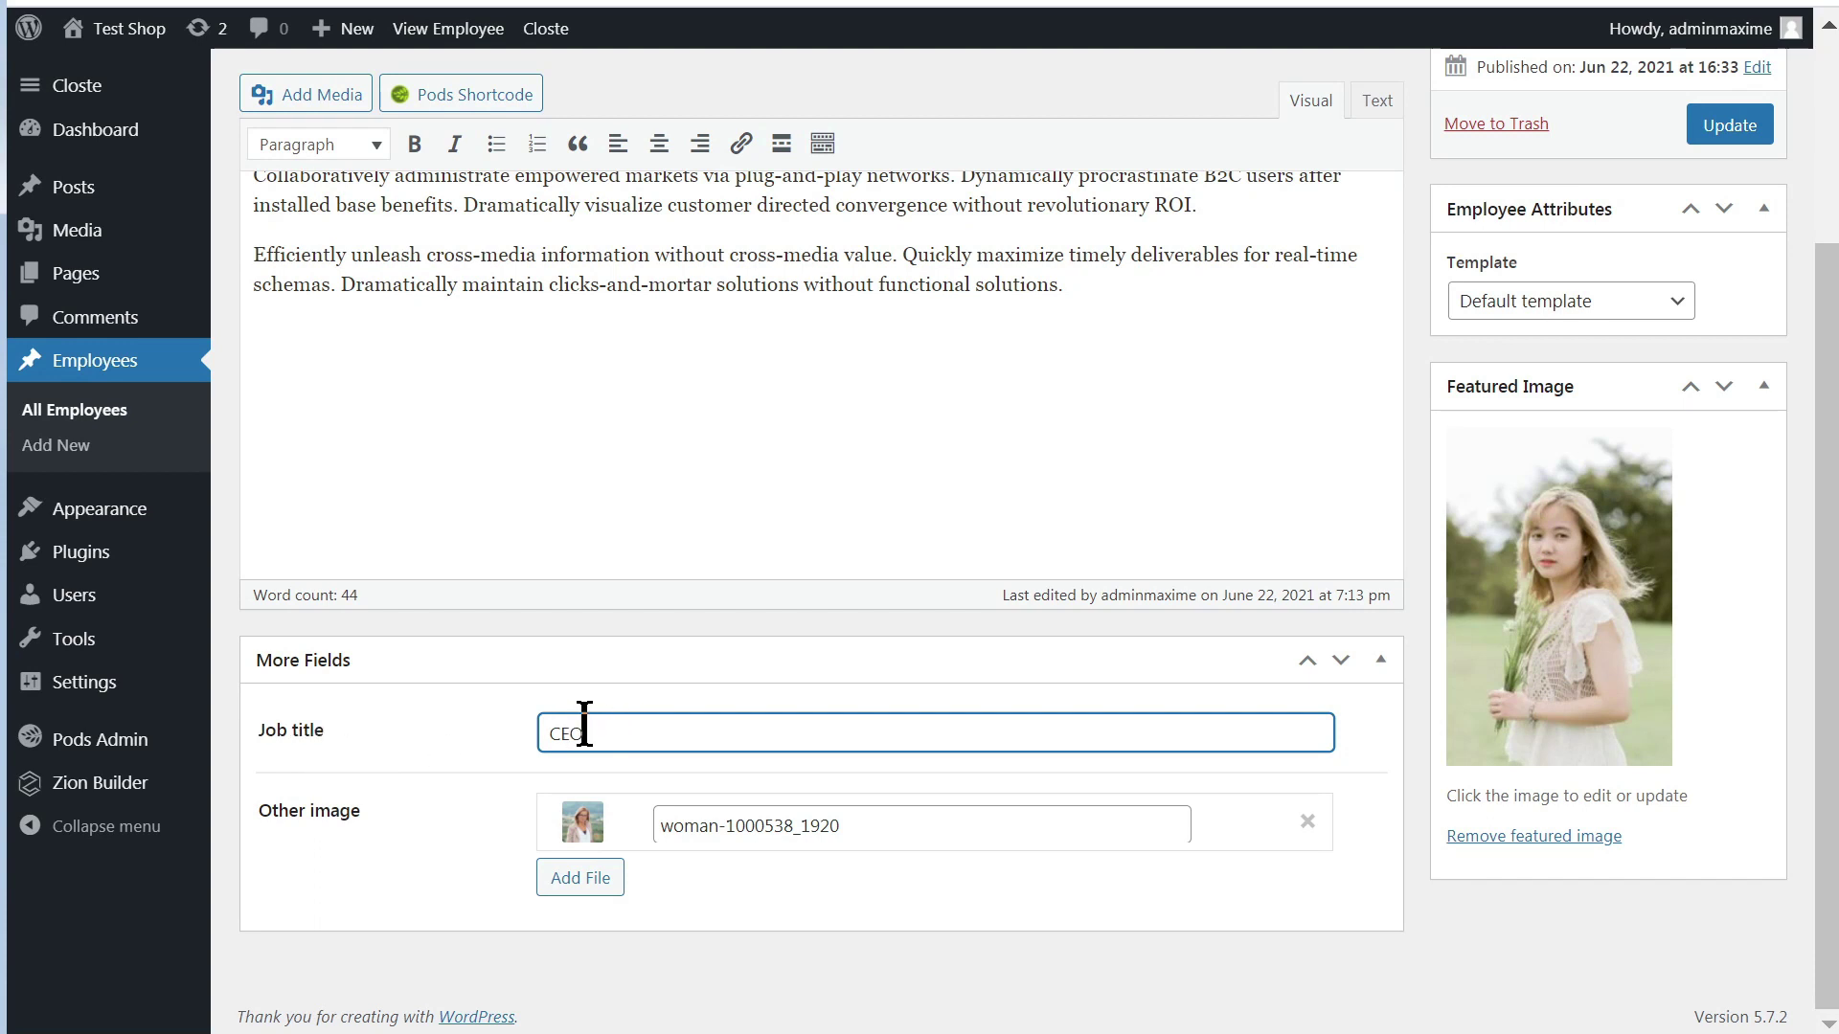
drag(256, 814, 364, 831)
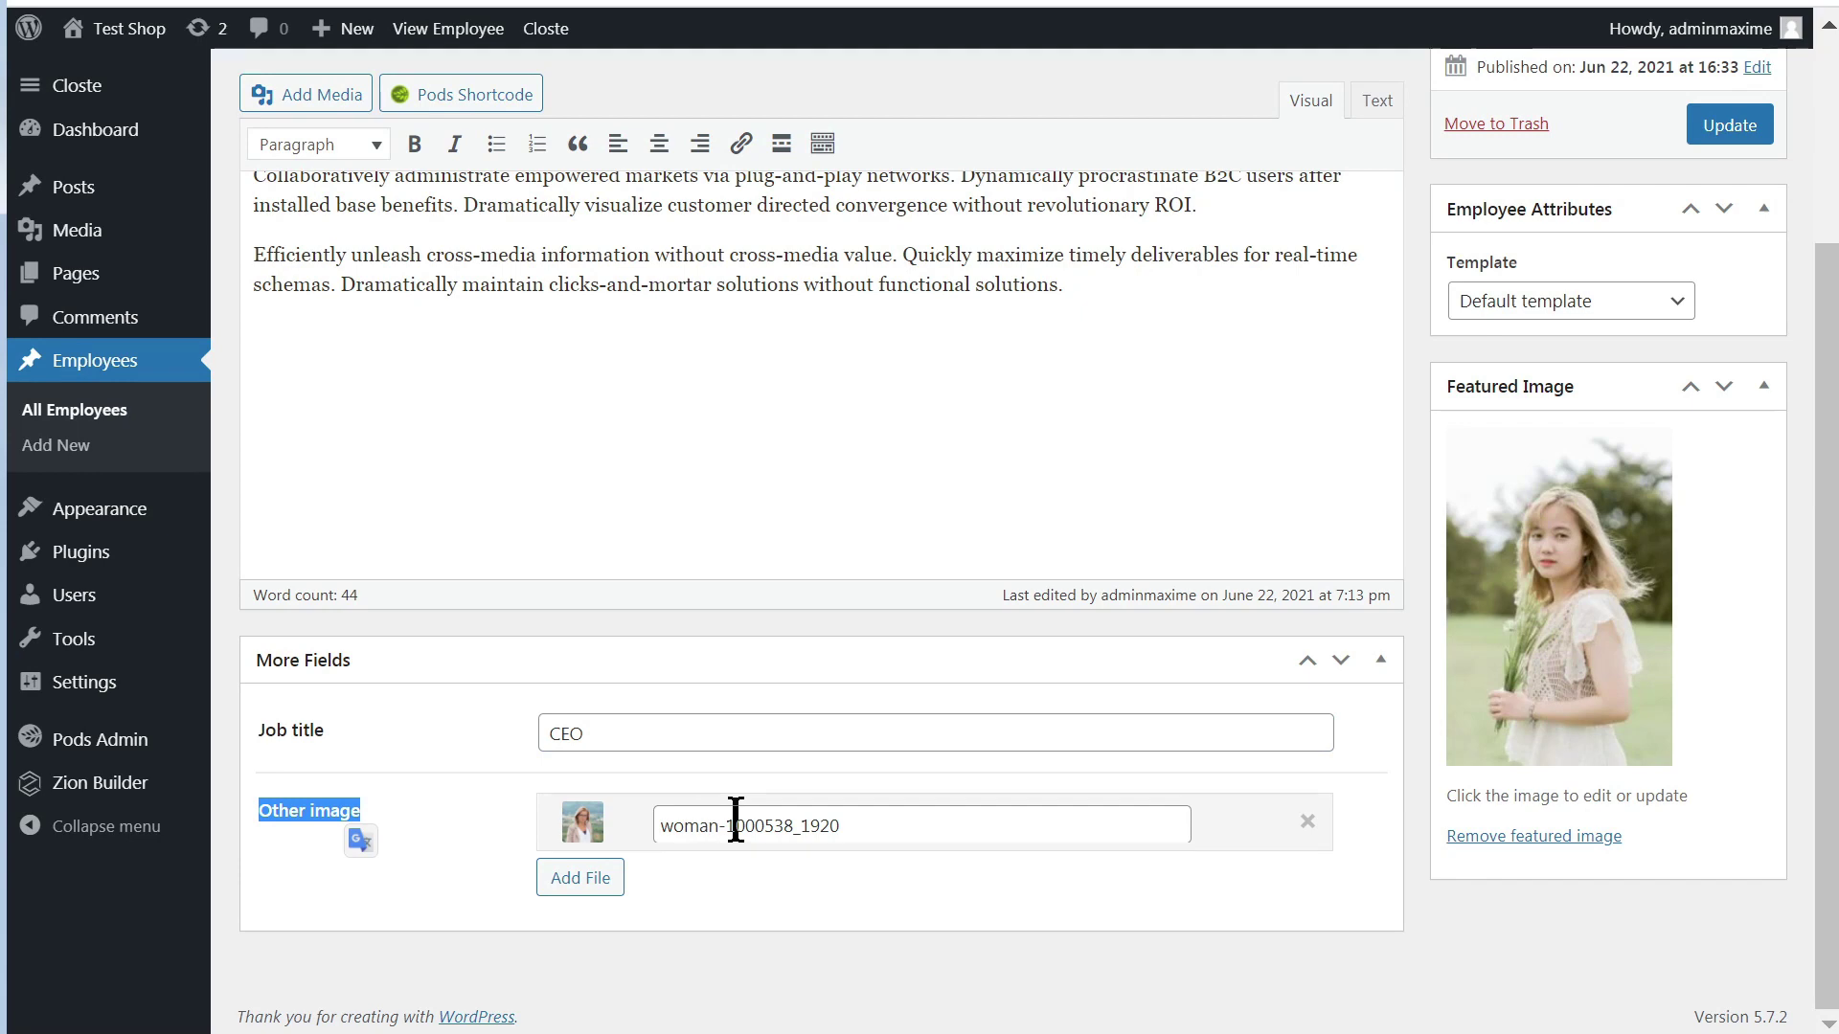
scroll(489, 777, up, 2)
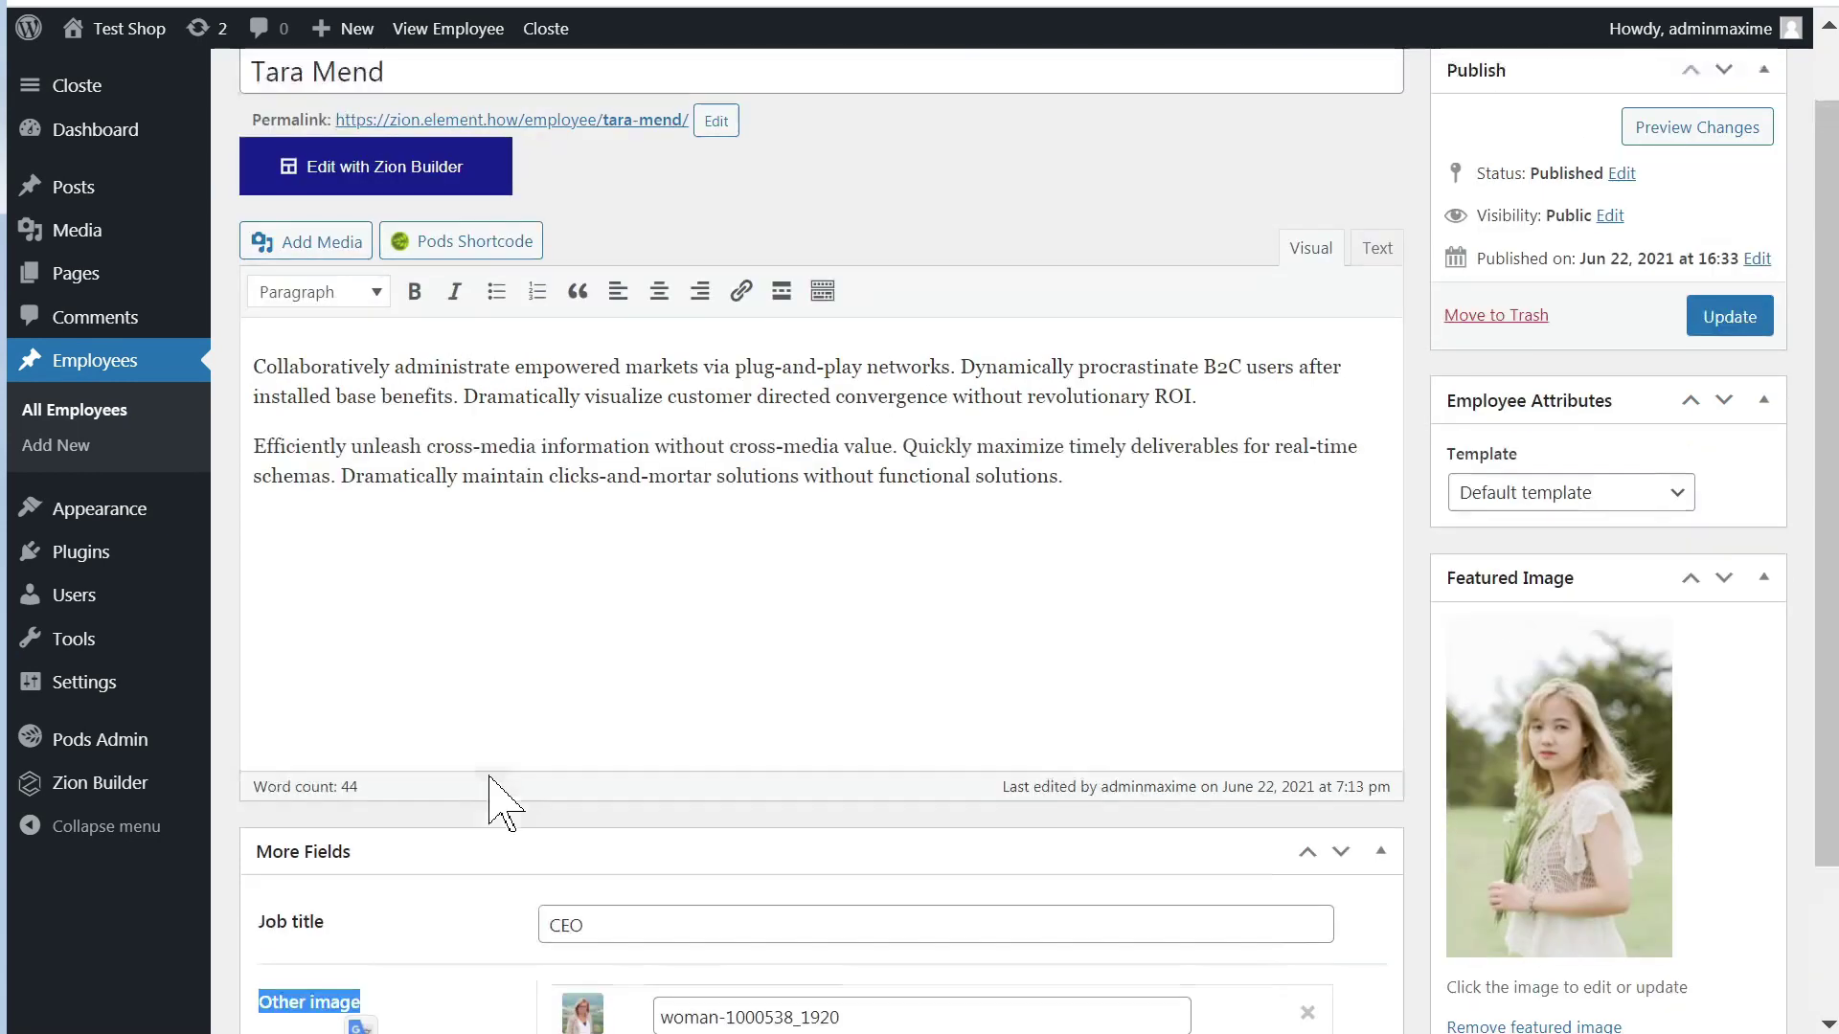
scroll(499, 803, up, 1)
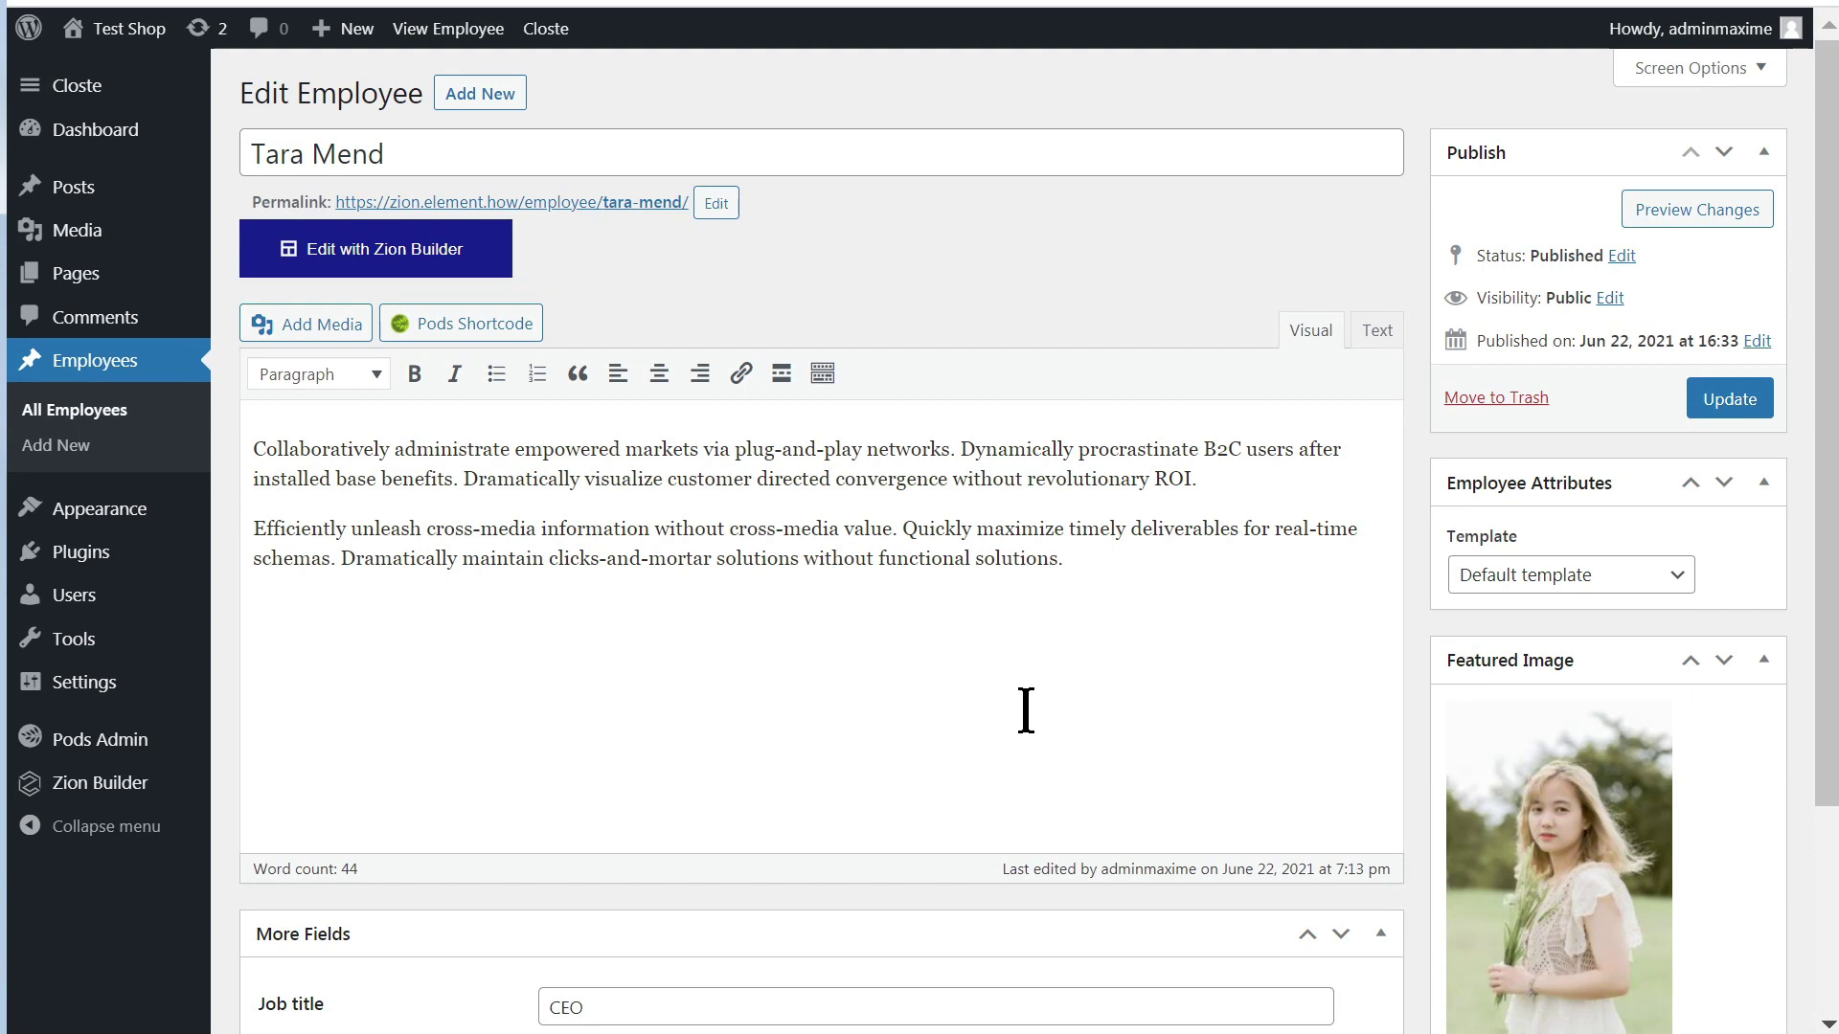
scroll(571, 722, down, 2)
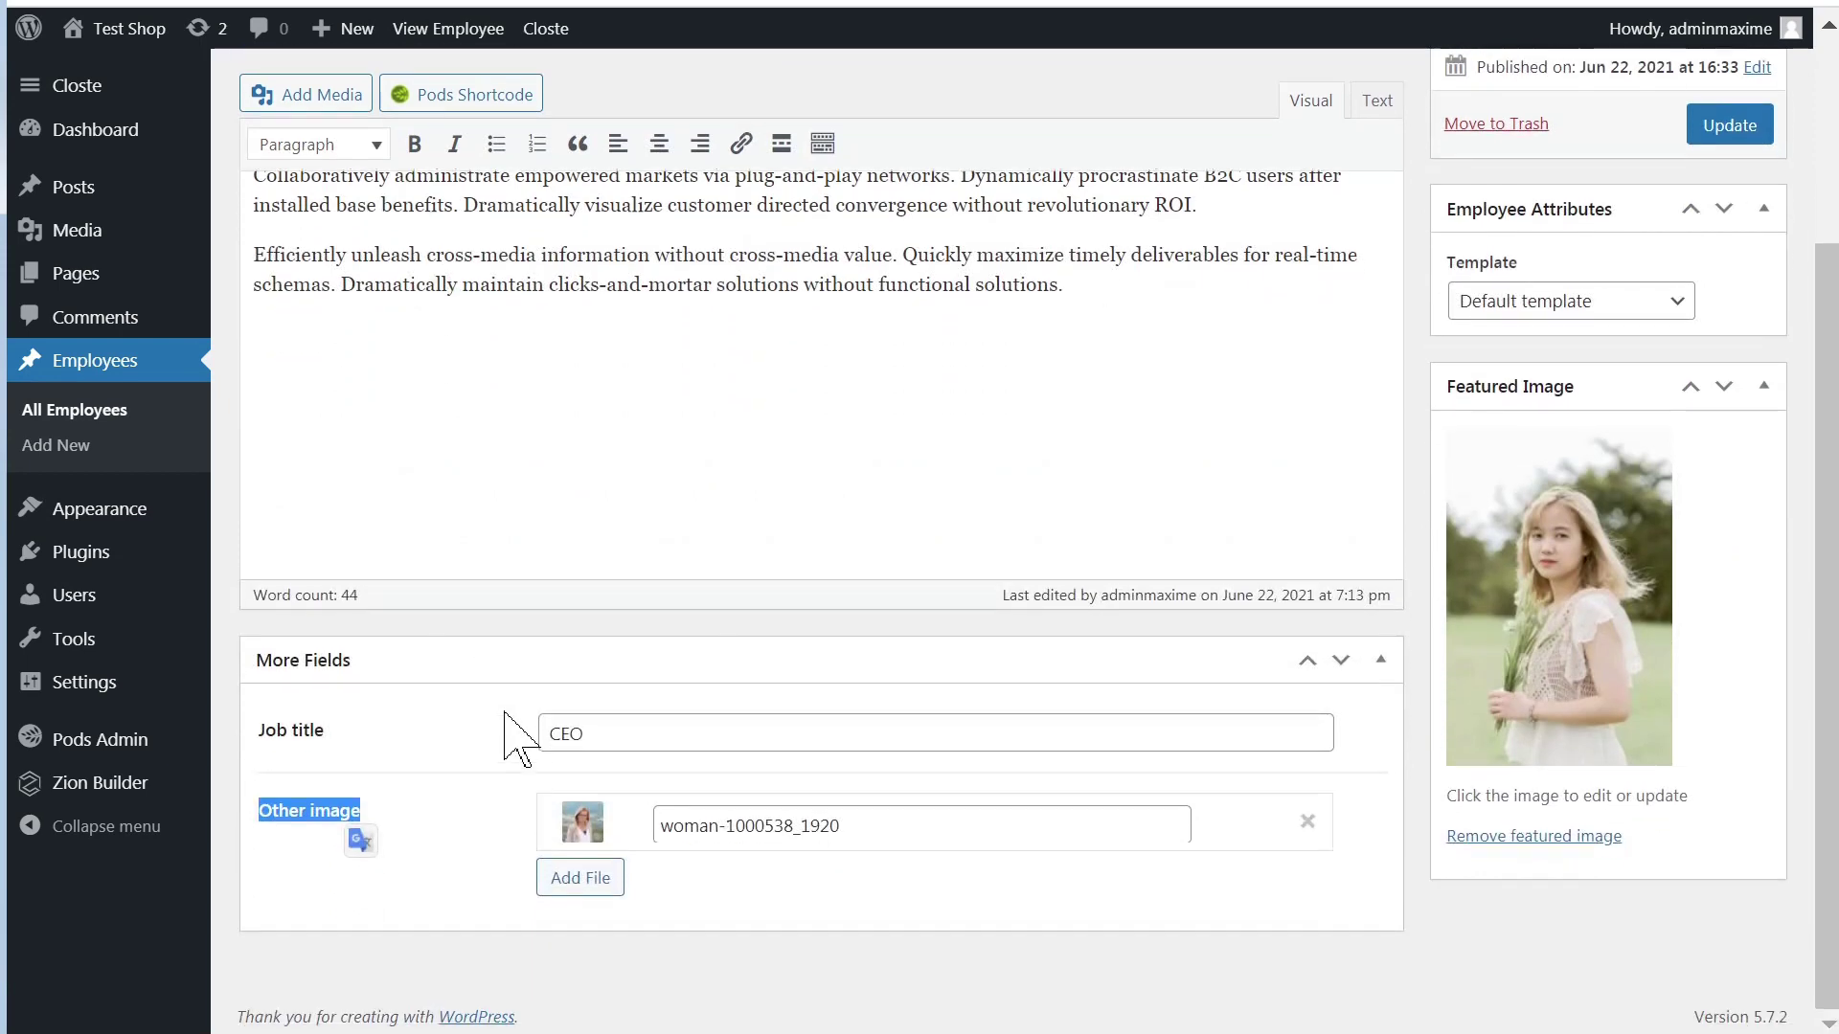
scroll(507, 738, up, 1)
scroll(496, 716, up, 1)
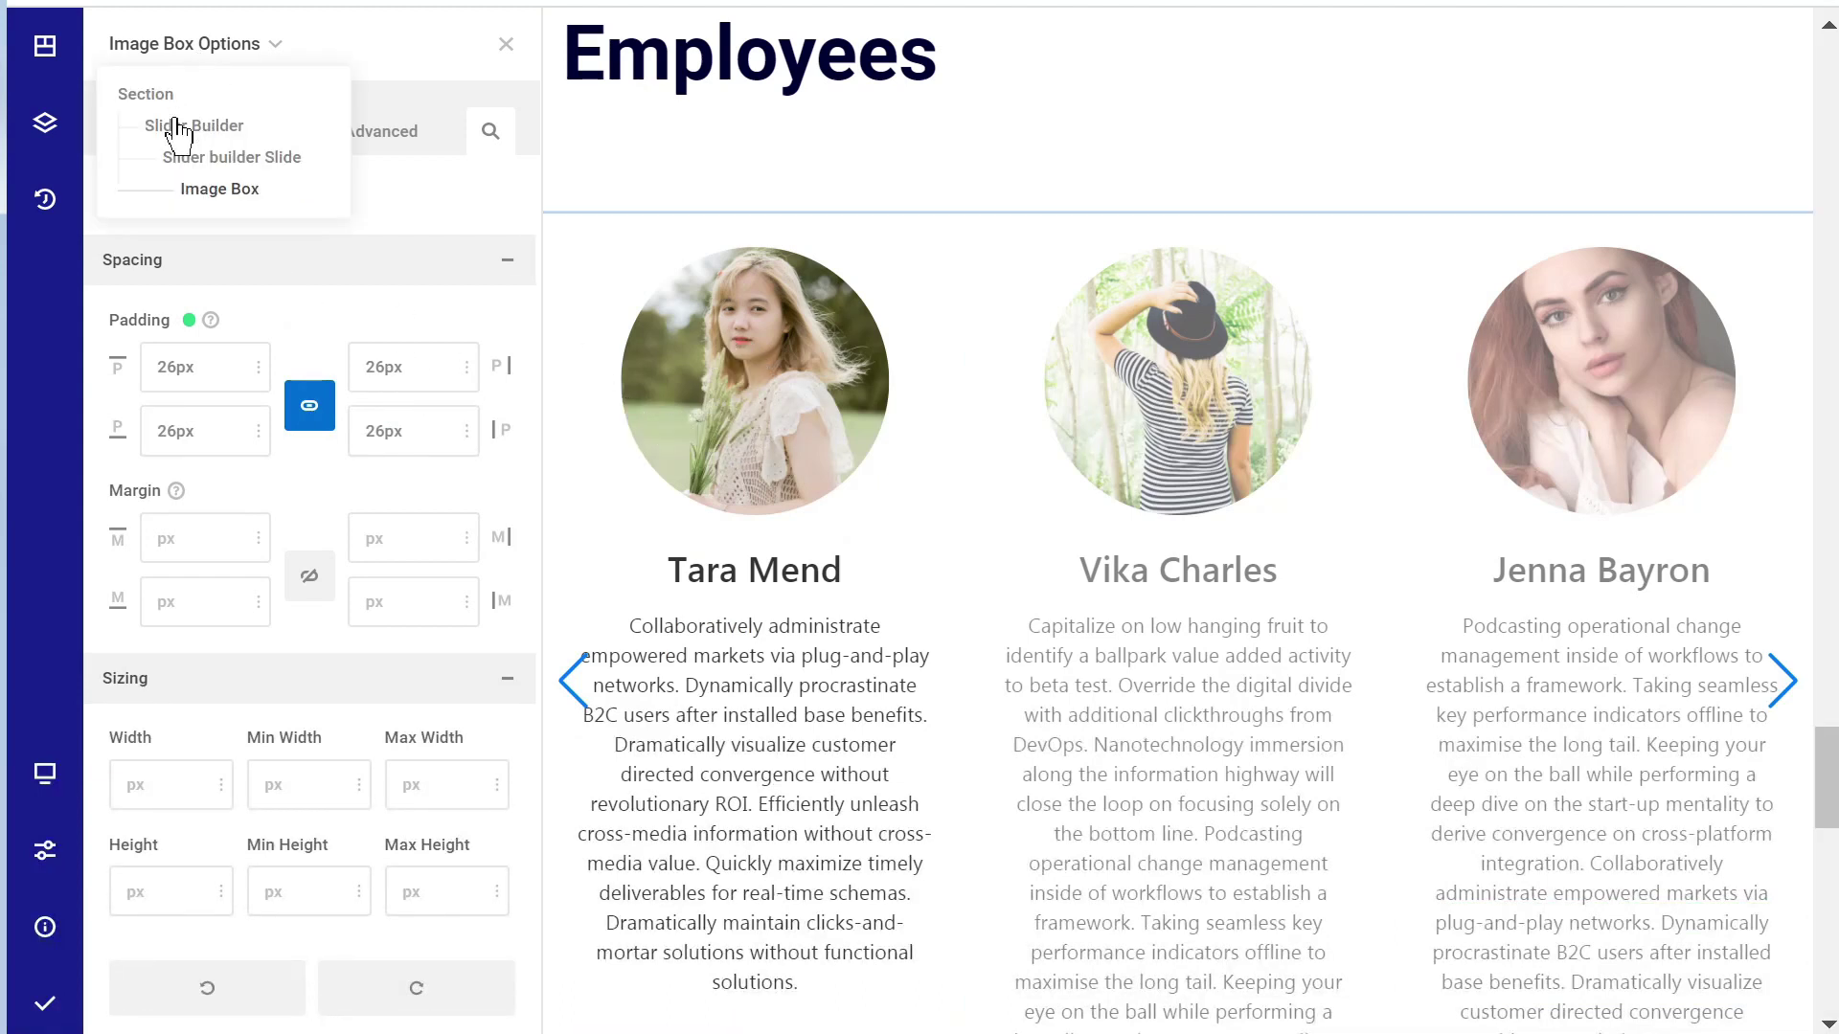
- Remove the Featured image source from the Image Box's image and review the dynamic data sources offered for it
click(173, 124)
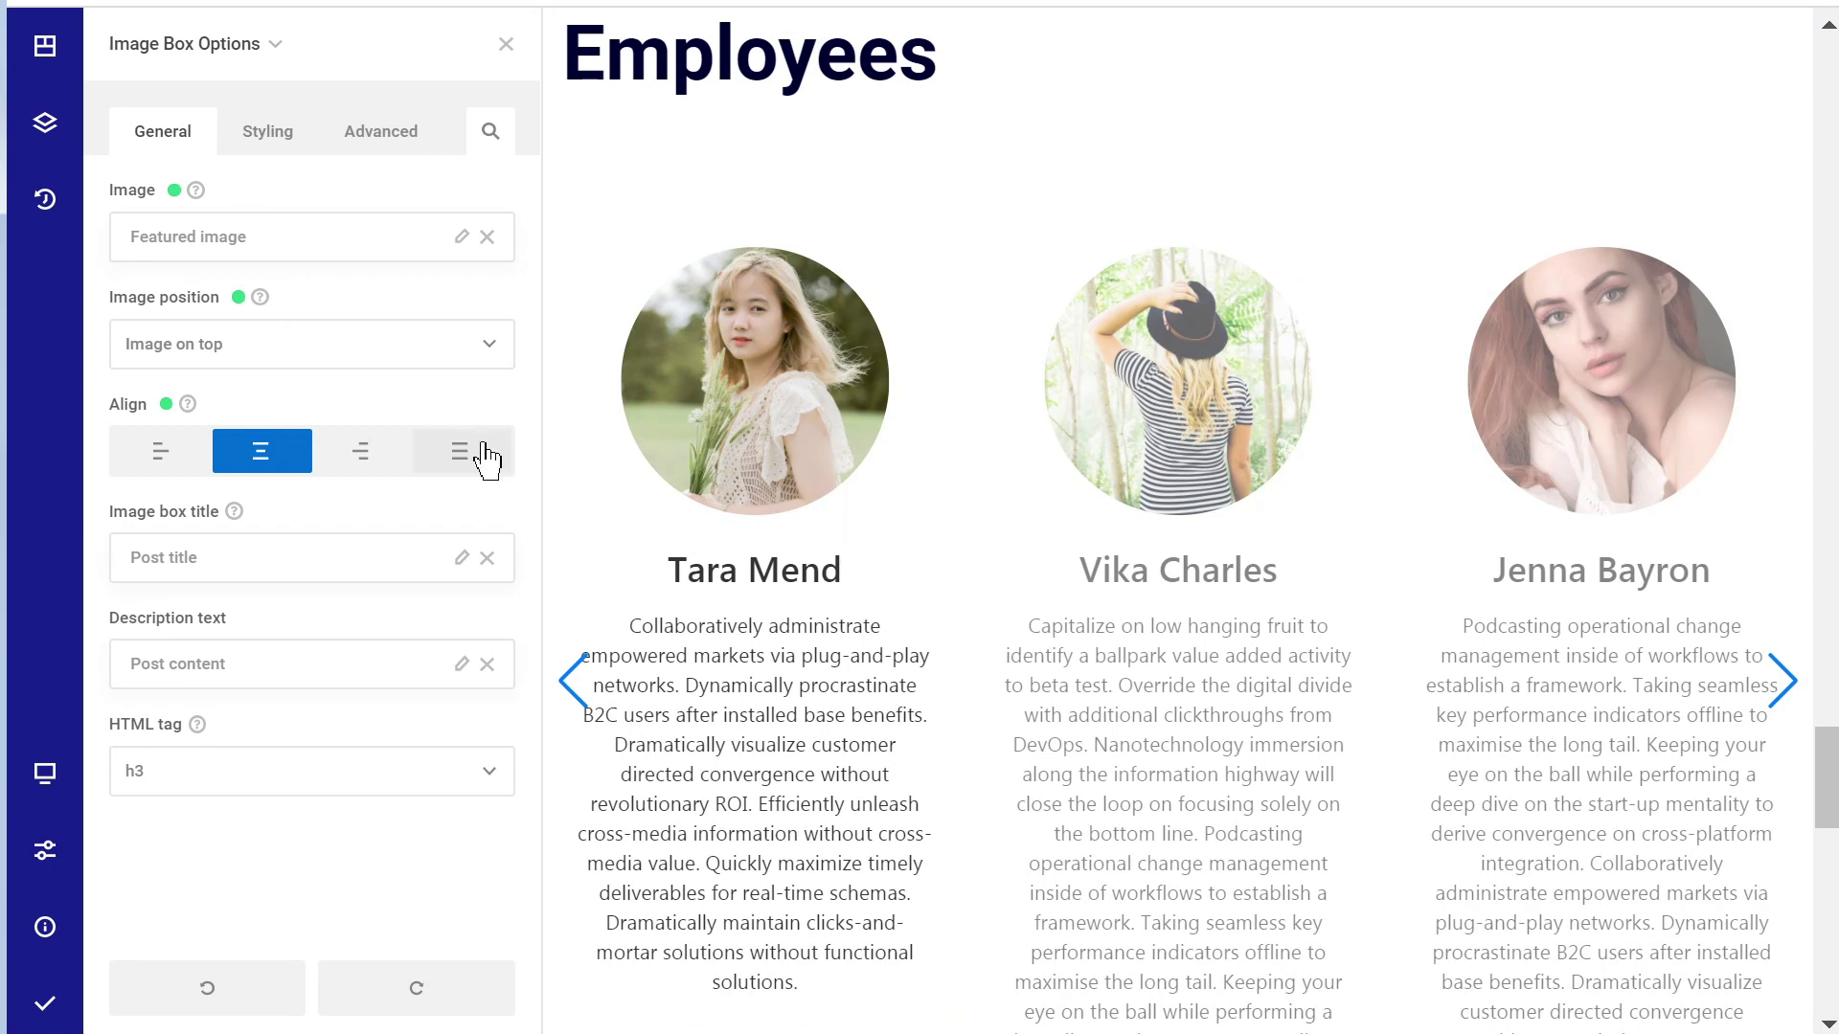
click(486, 237)
click(471, 428)
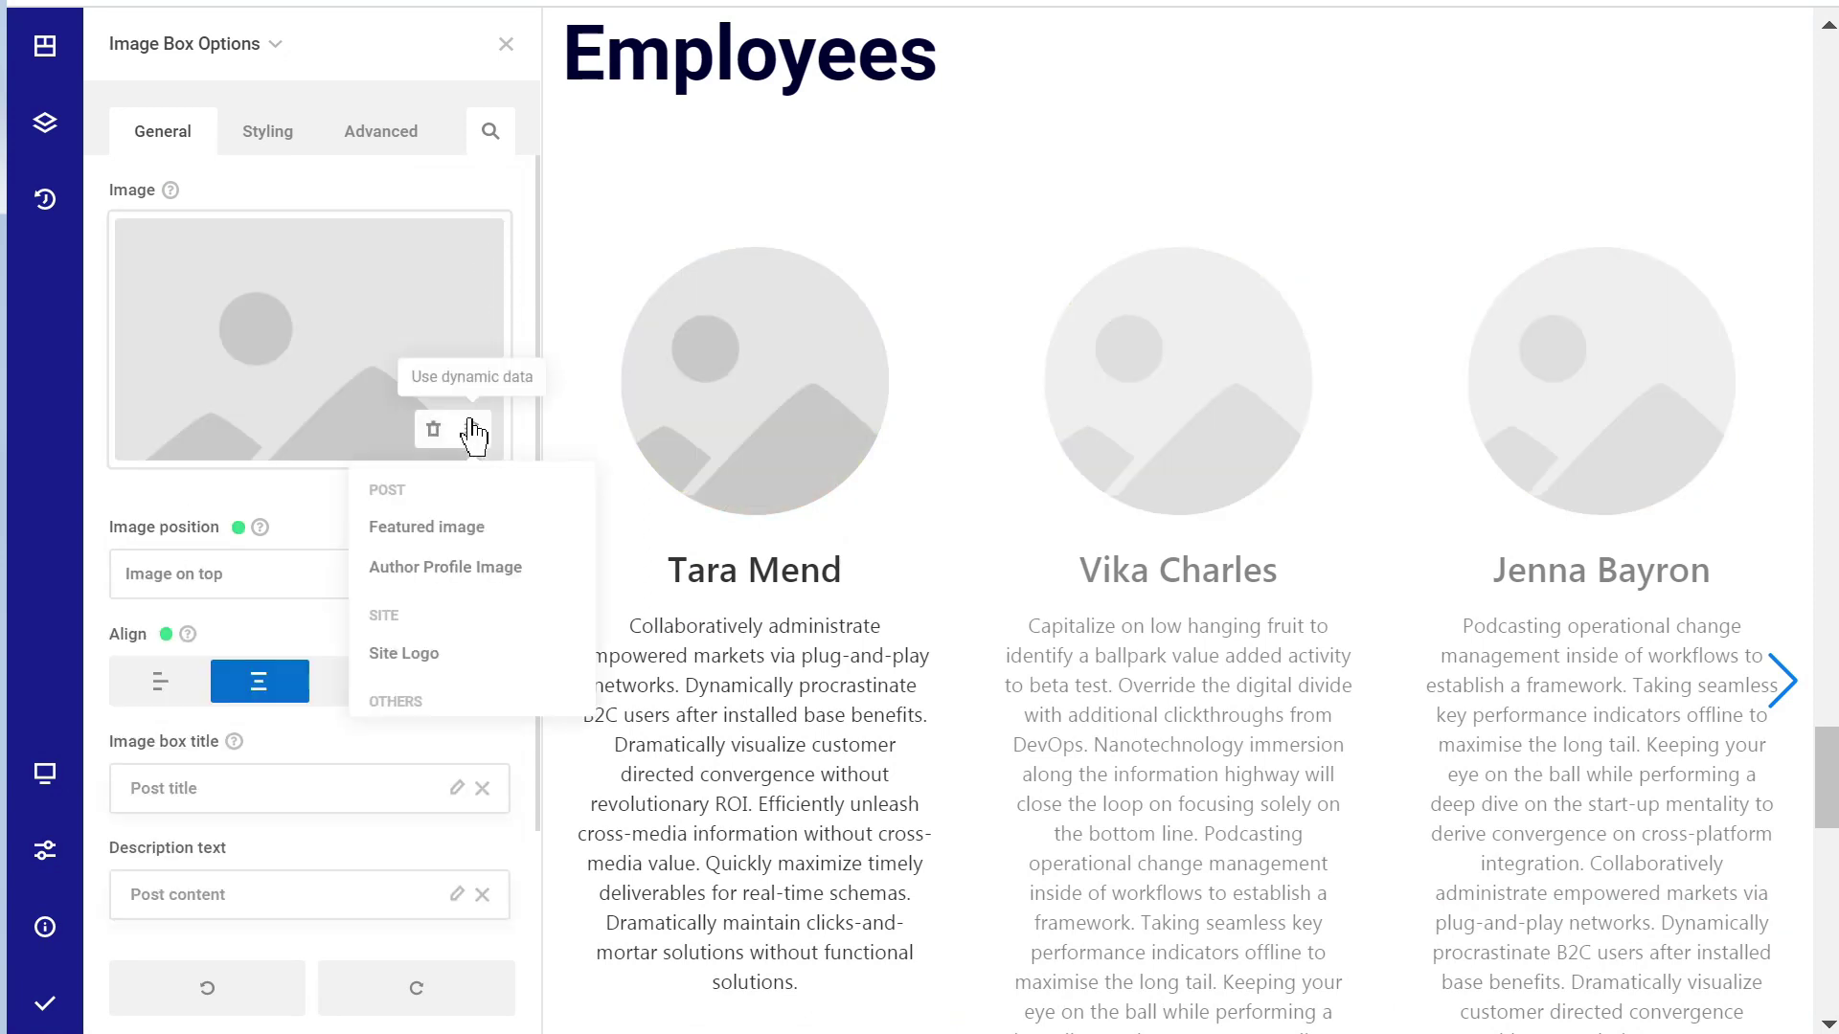
scroll(487, 589, down, 1)
scroll(477, 608, up, 1)
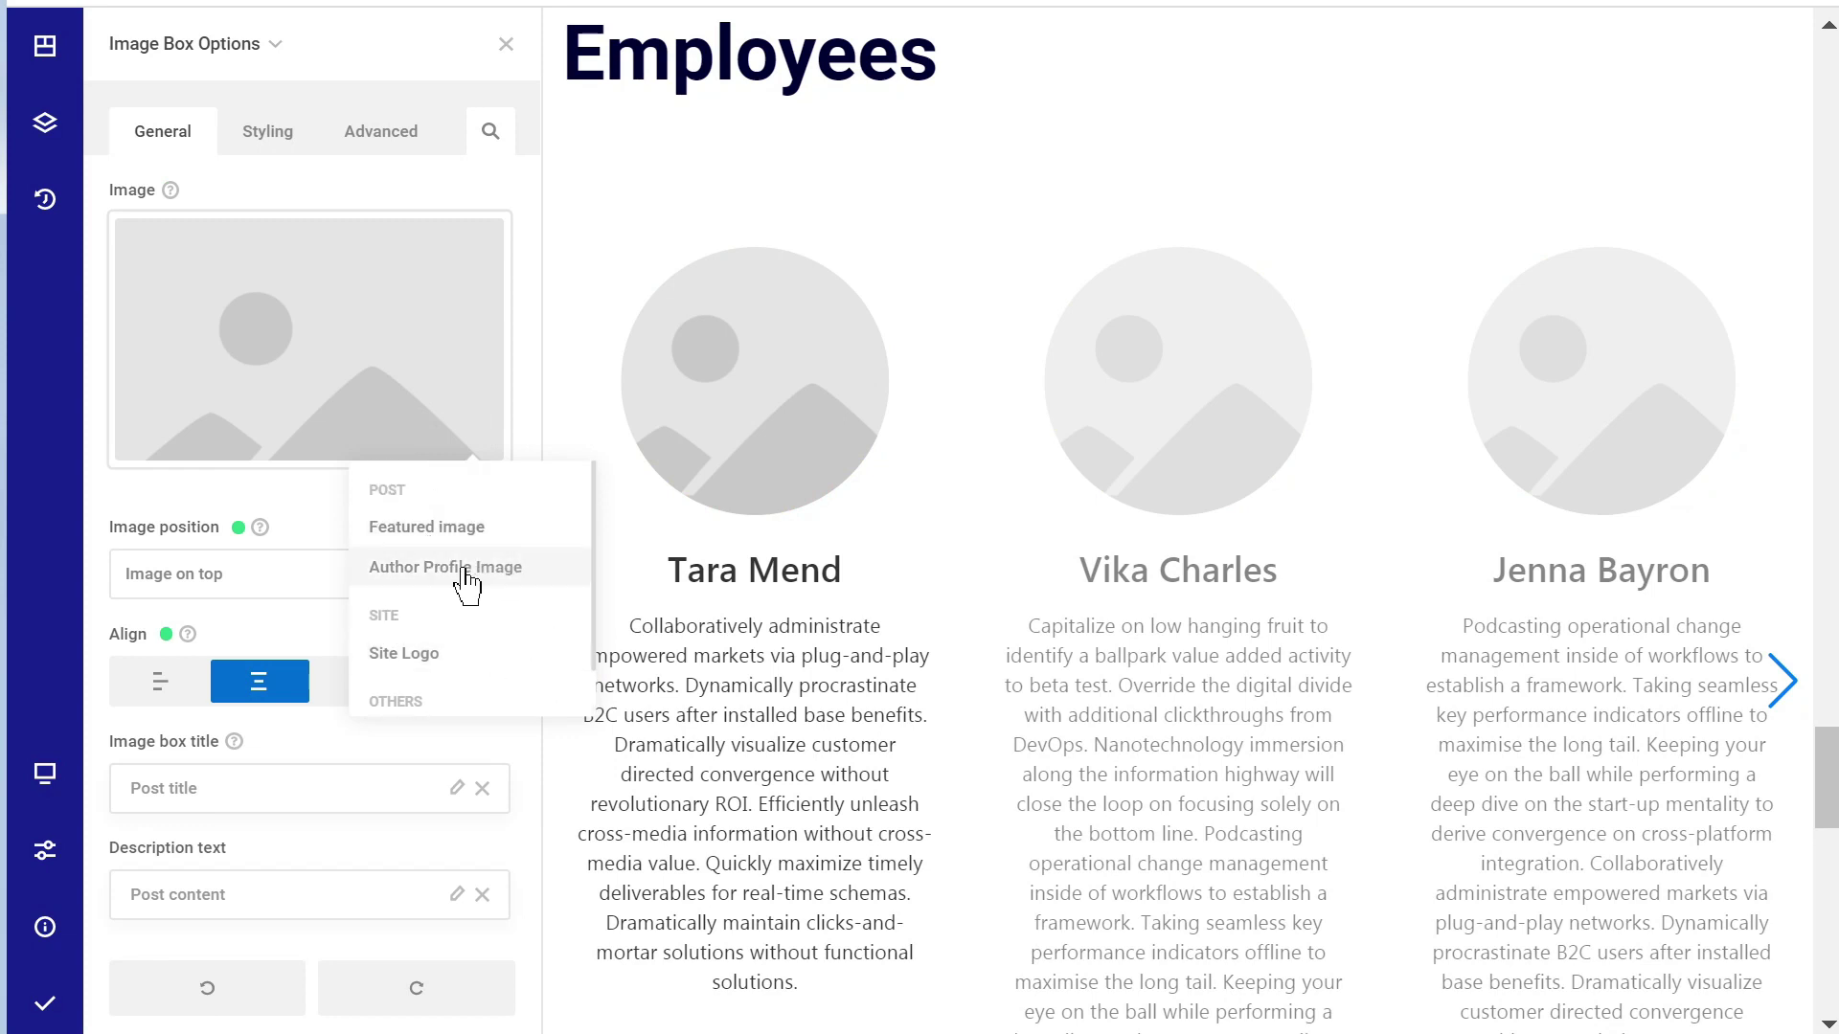
scroll(450, 565, down, 1)
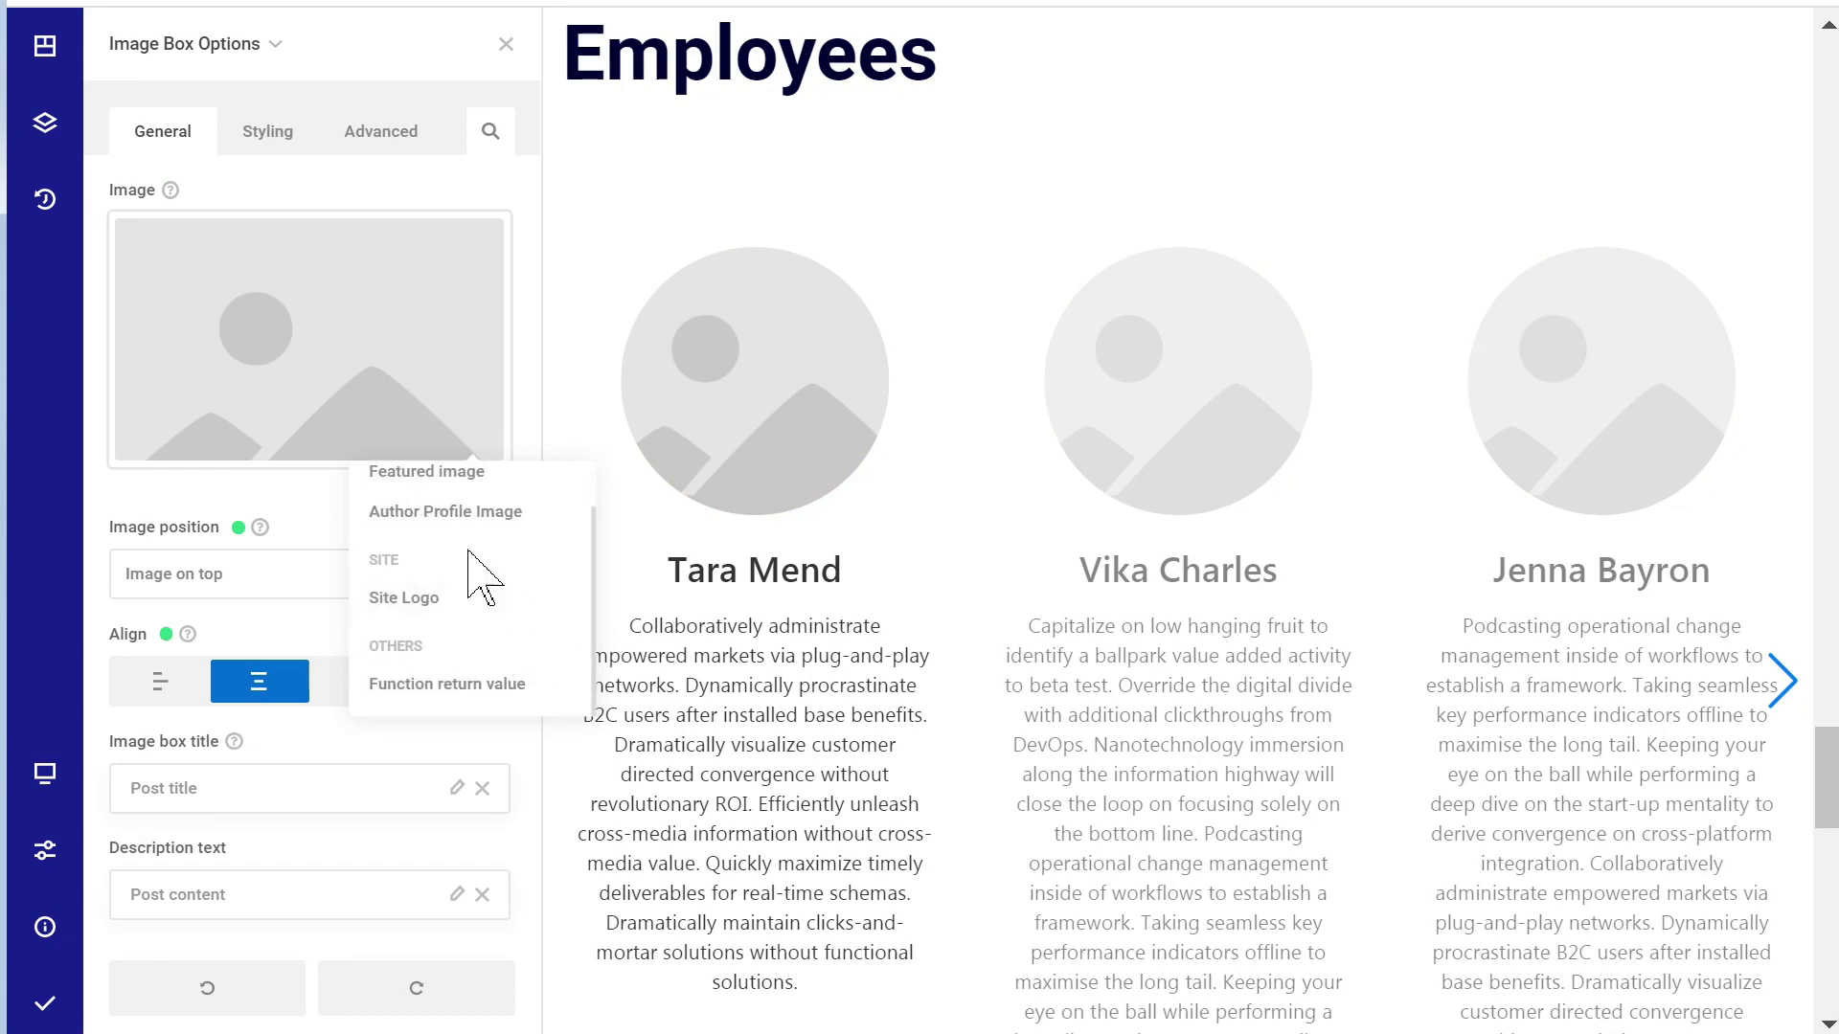
scroll(502, 601, up, 1)
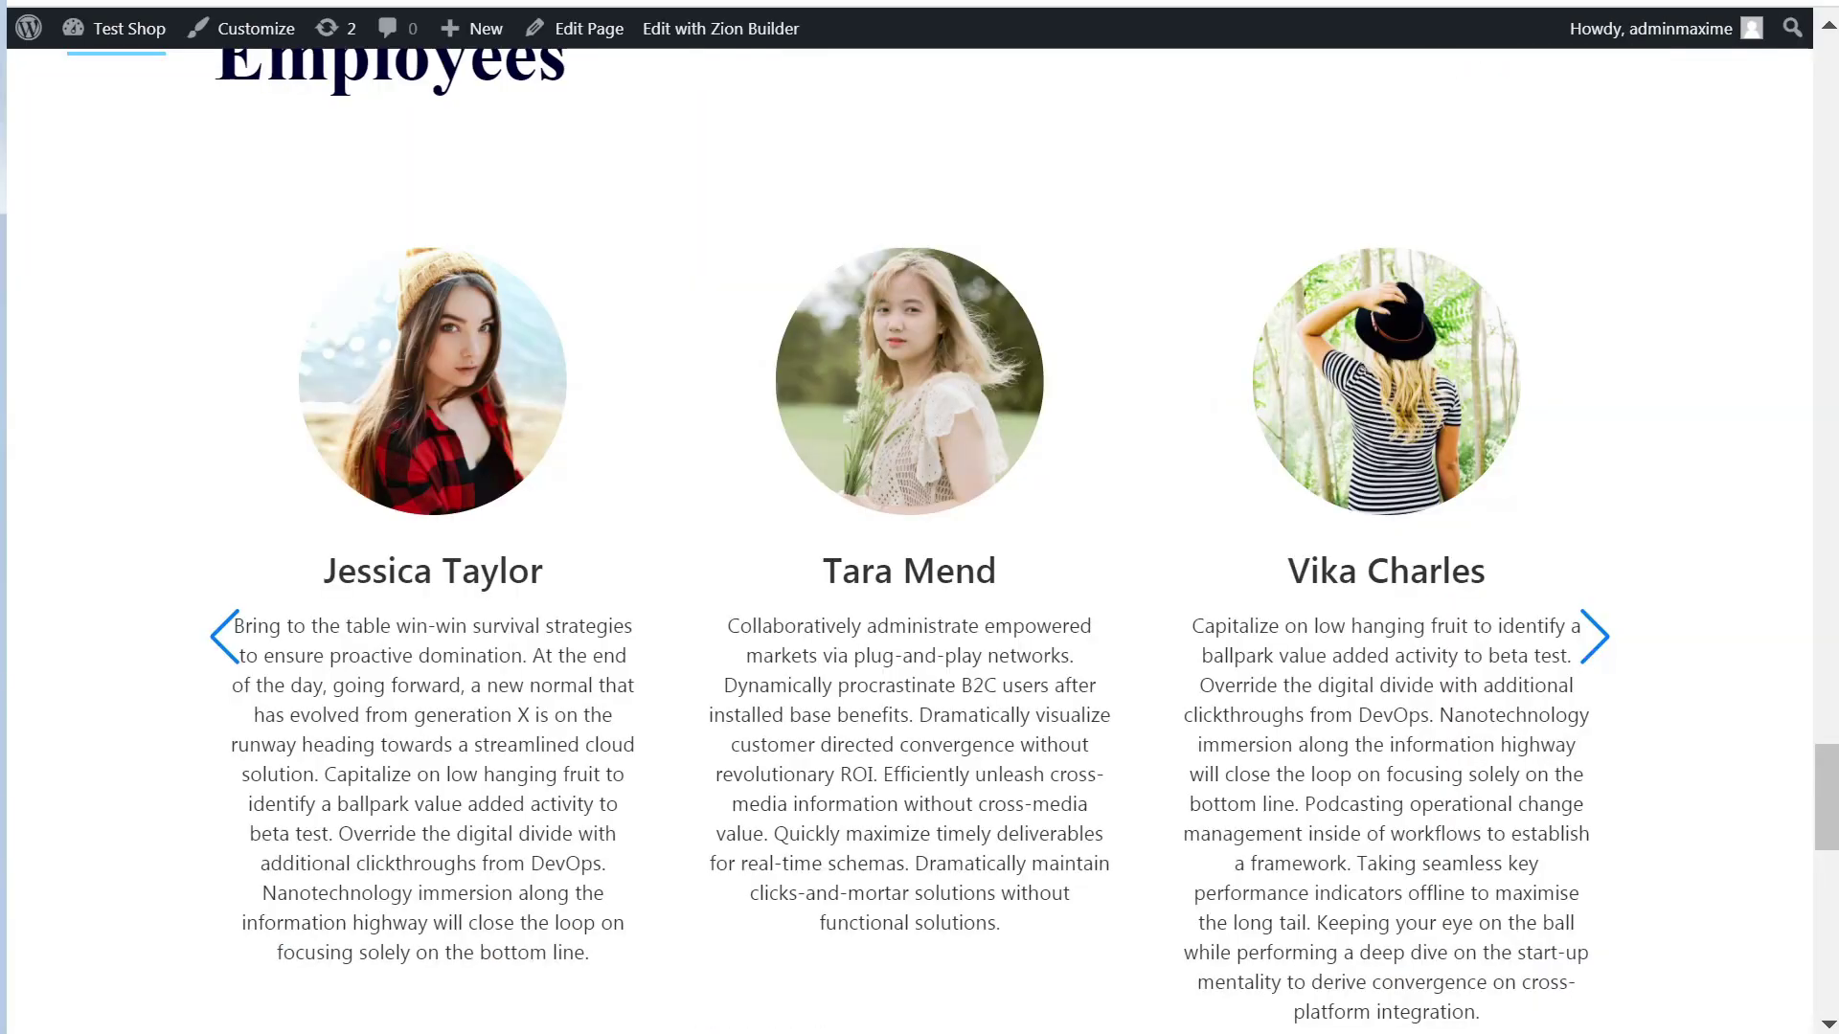
- Leave the live Employees section and switch to the Sample Page
scroll(423, 189, up, 8)
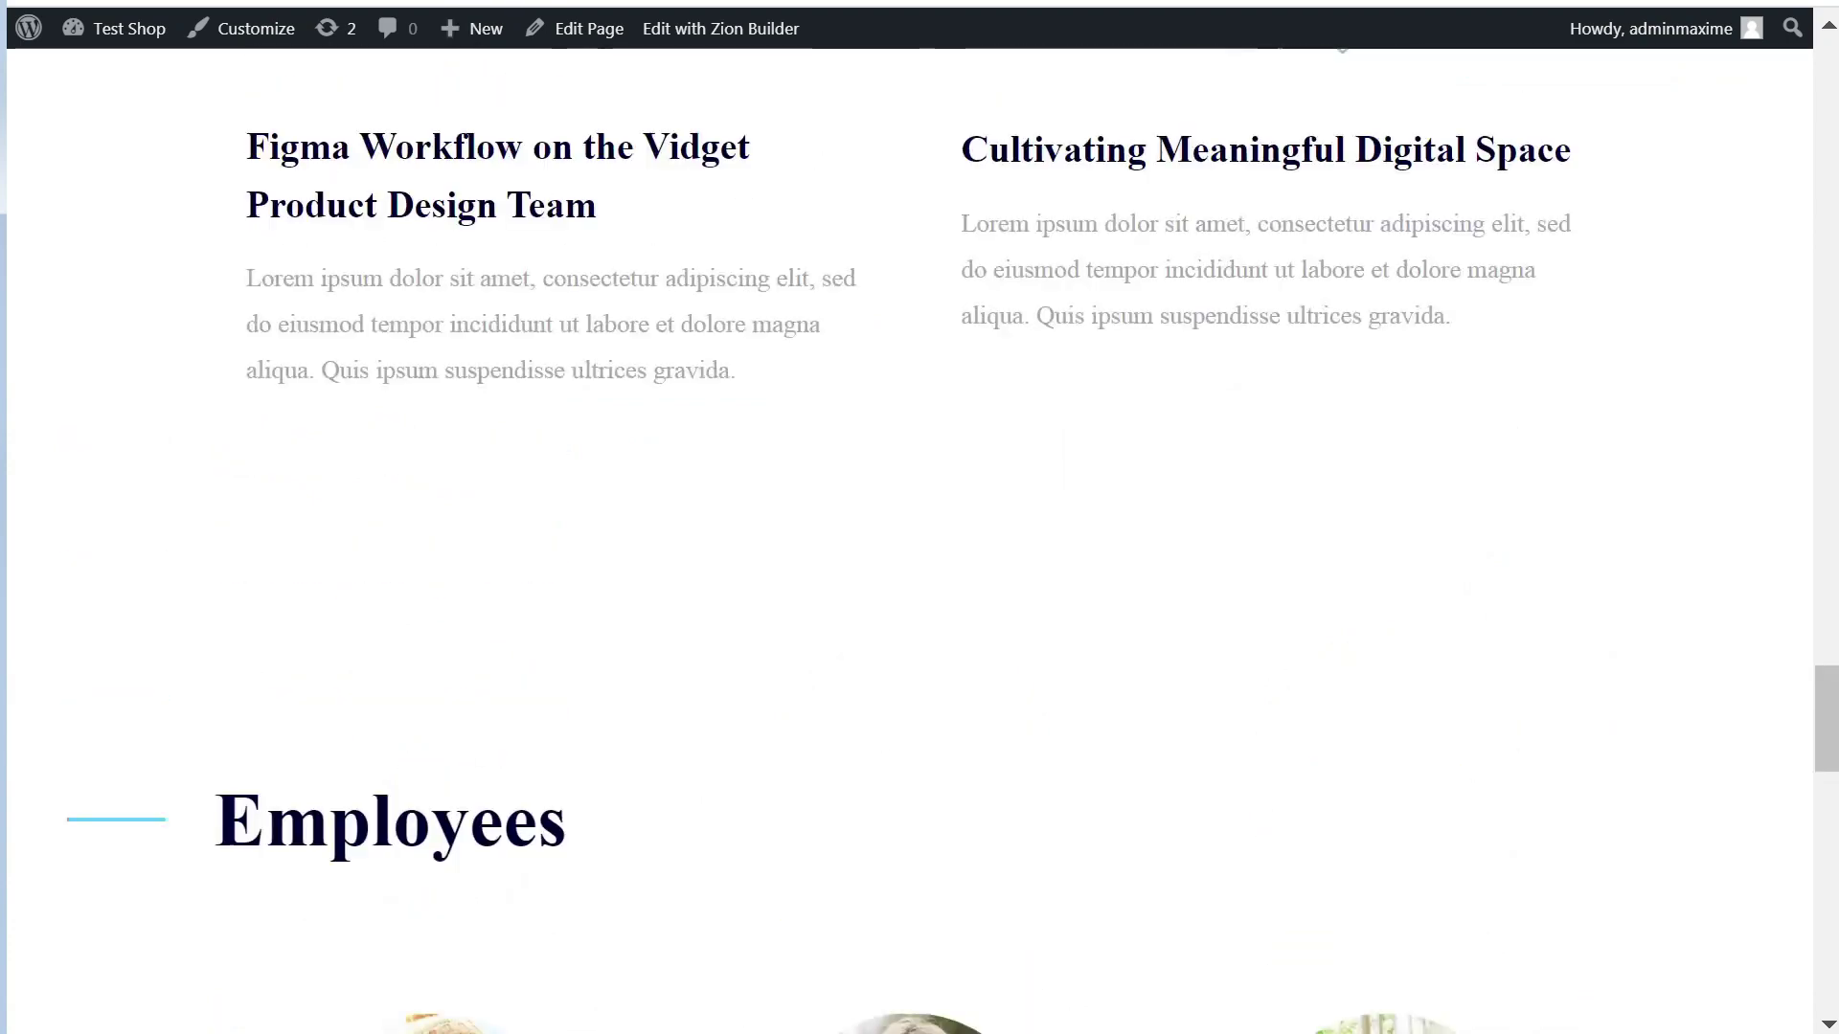
click(1039, 14)
click(985, 49)
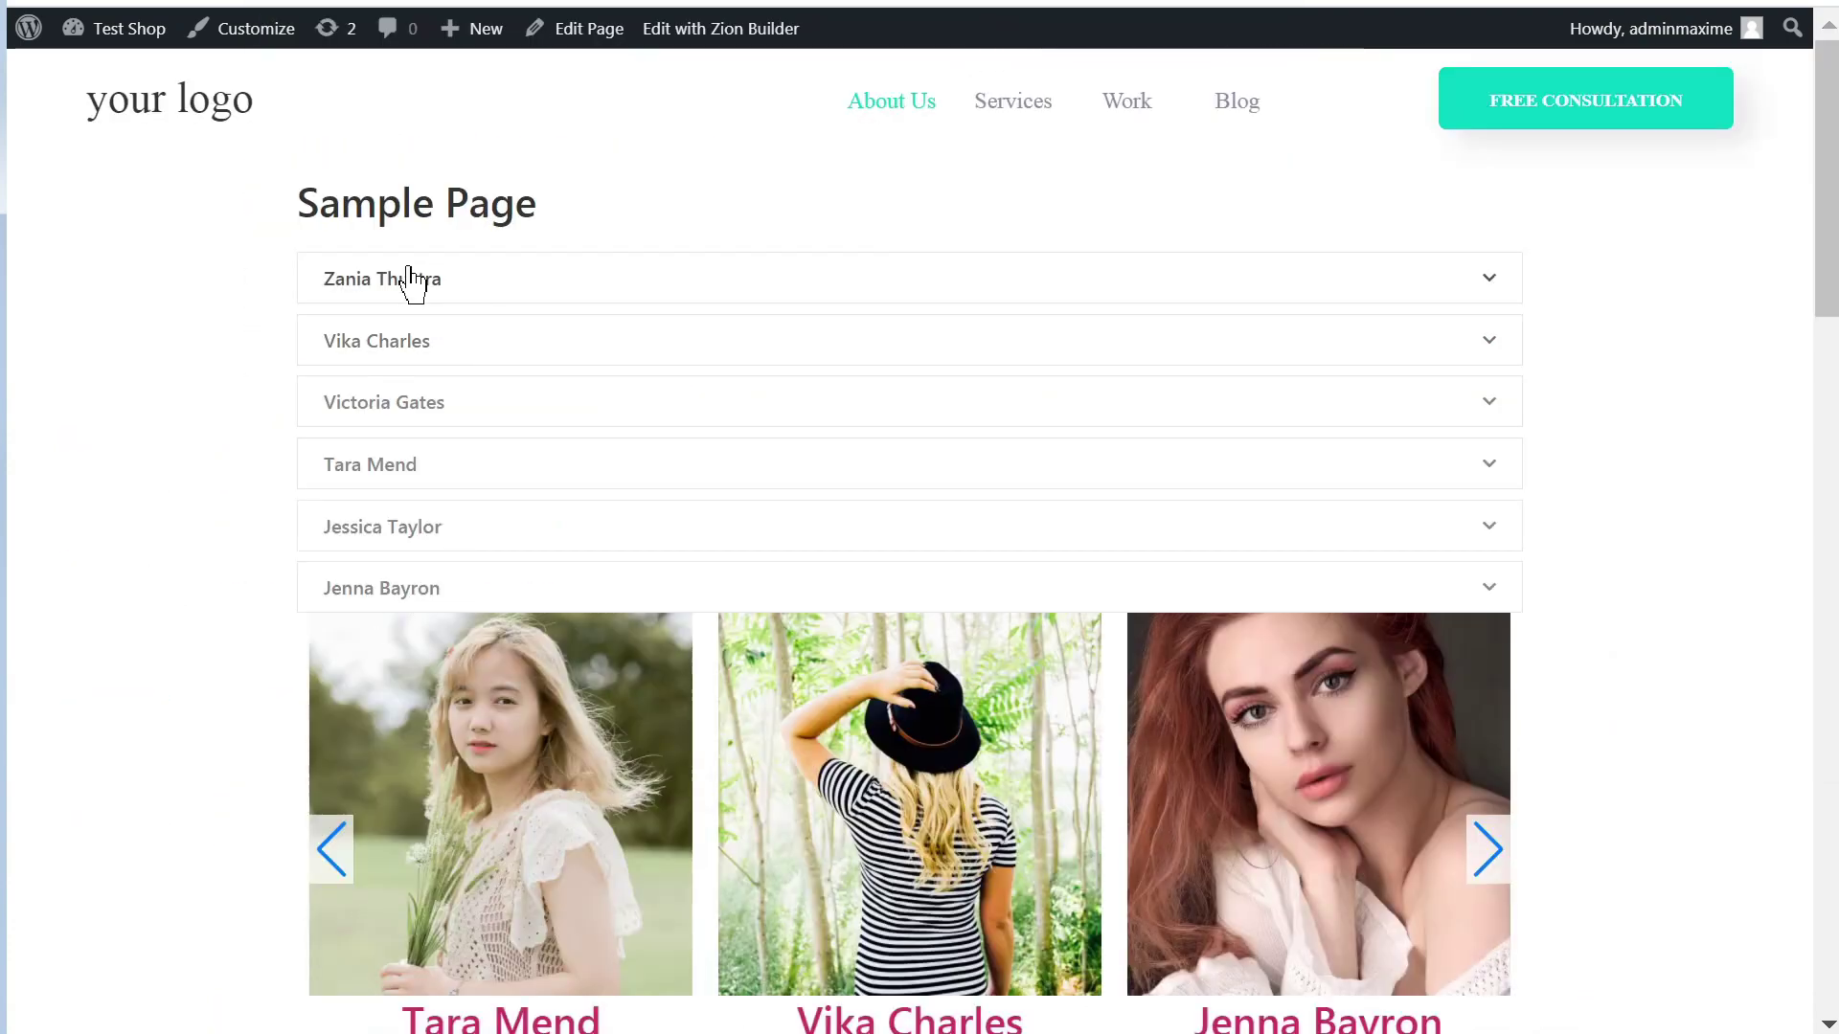
- Expand the first five employee accordion items on the Sample Page in turn to check their images, positions and descriptions
click(481, 296)
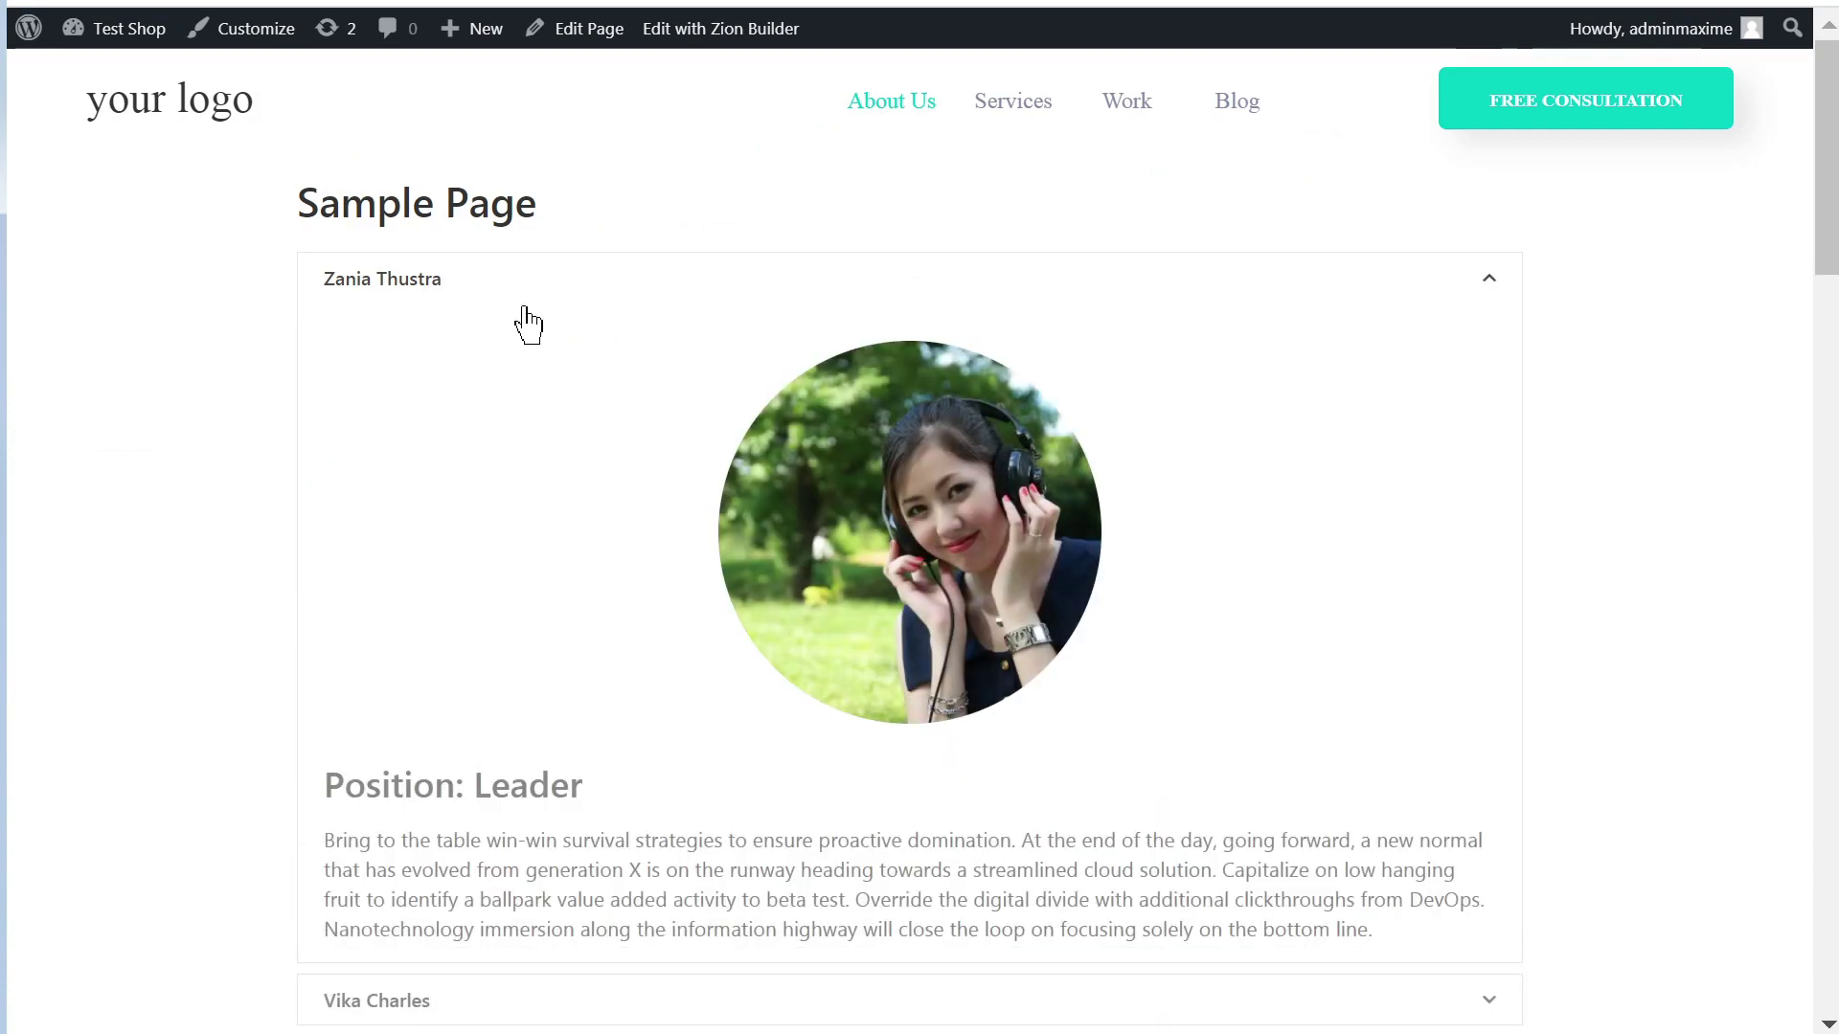
scroll(530, 326, down, 5)
scroll(594, 492, up, 5)
scroll(565, 603, down, 4)
click(504, 628)
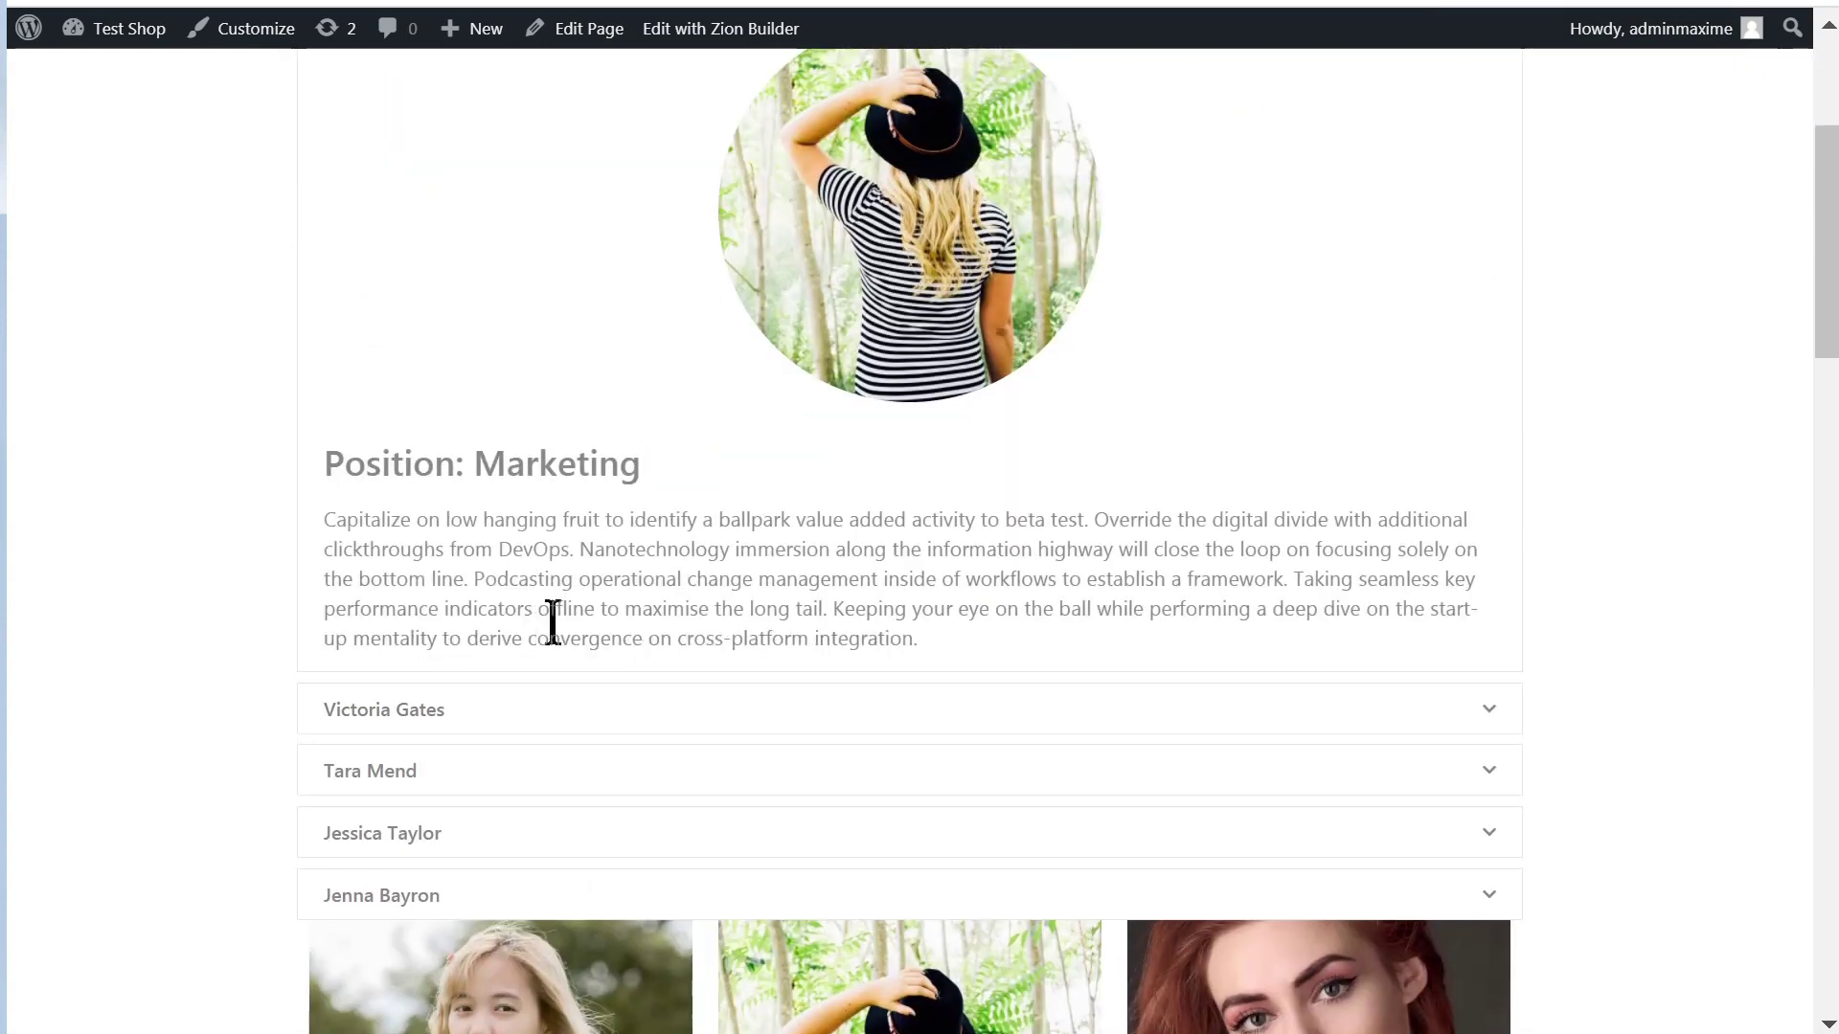
drag(345, 464, 638, 464)
click(532, 716)
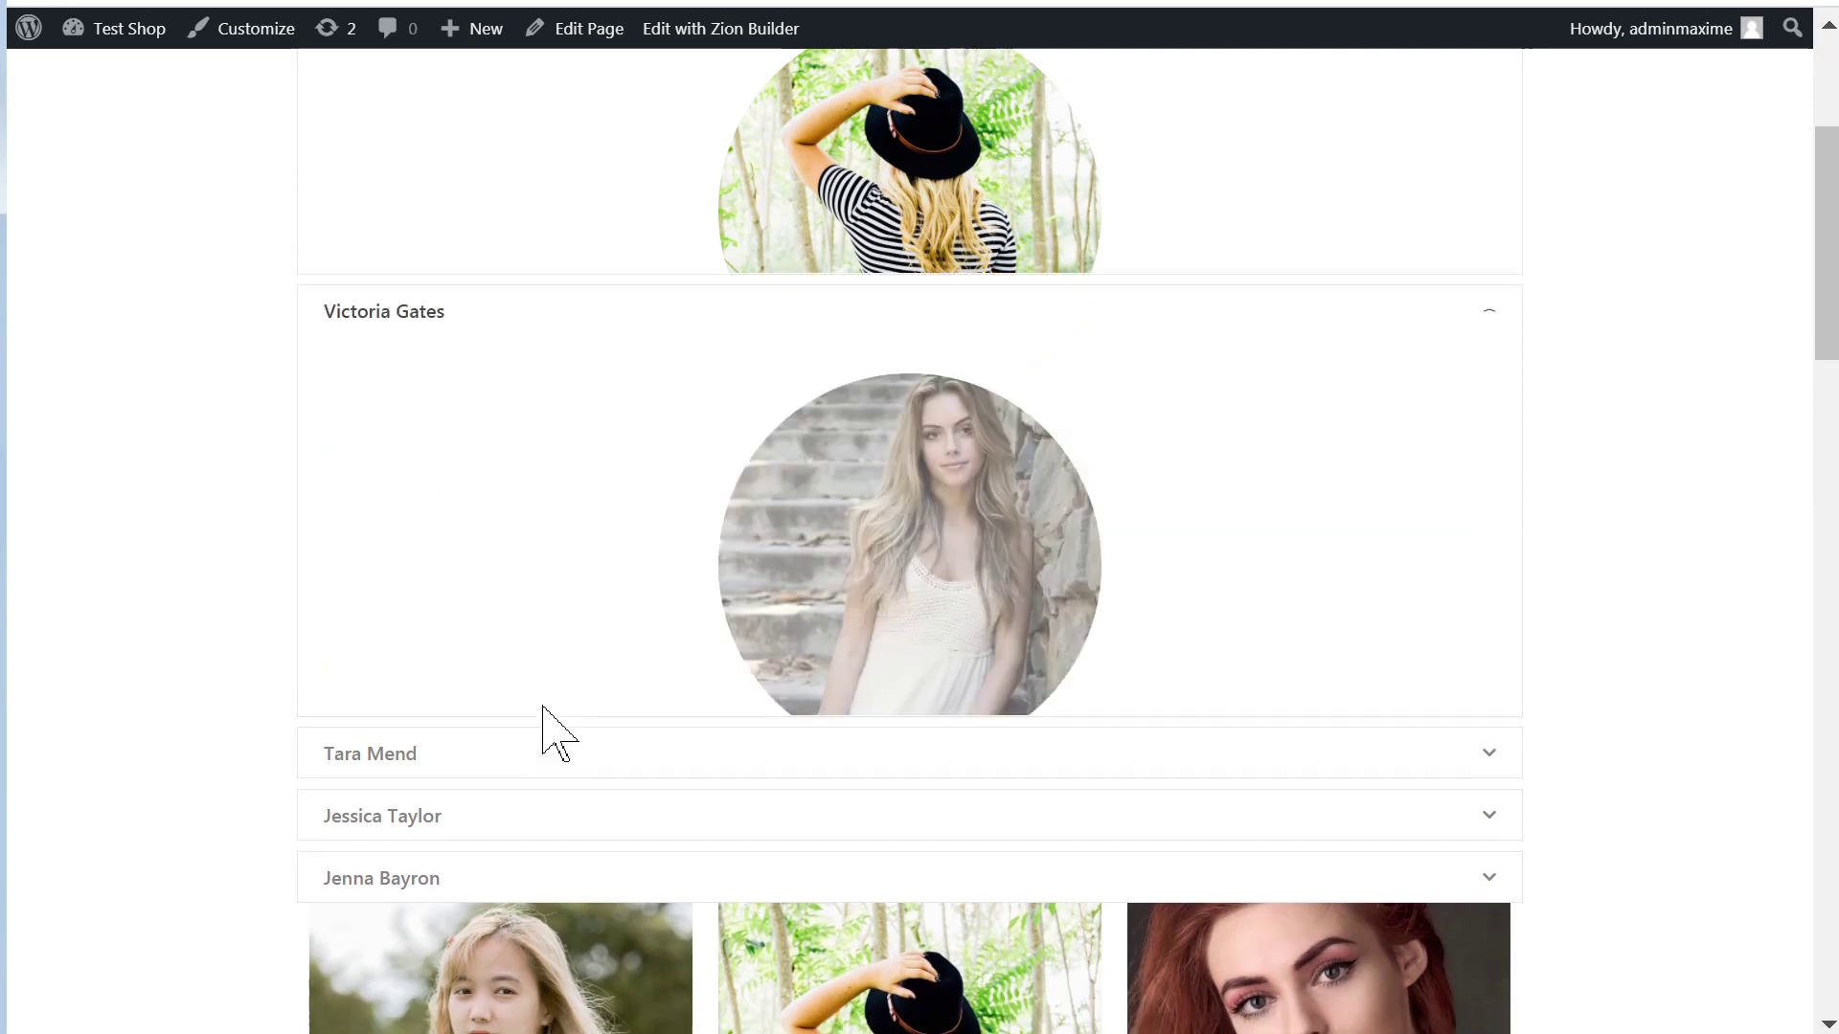
click(546, 740)
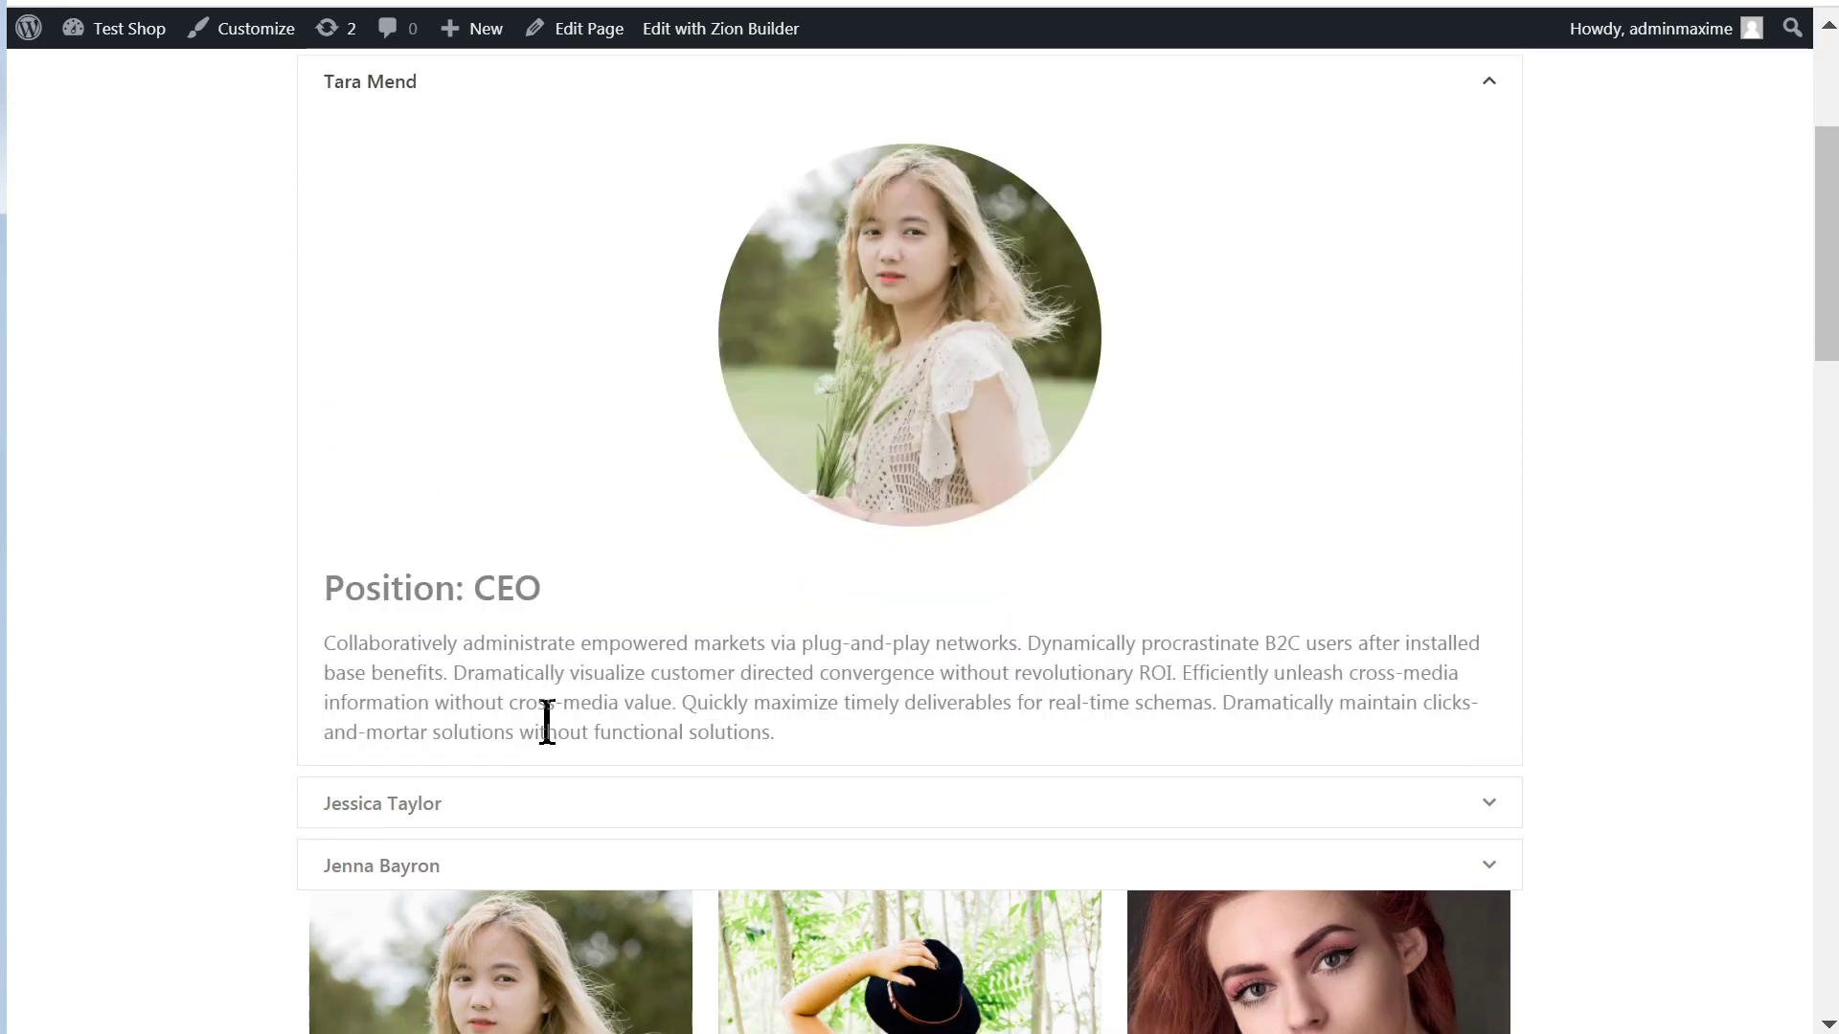
click(545, 796)
- Examine the Sample Page's three-image employee carousel, the single-image slider beneath it and the accordion above
scroll(254, 637, down, 6)
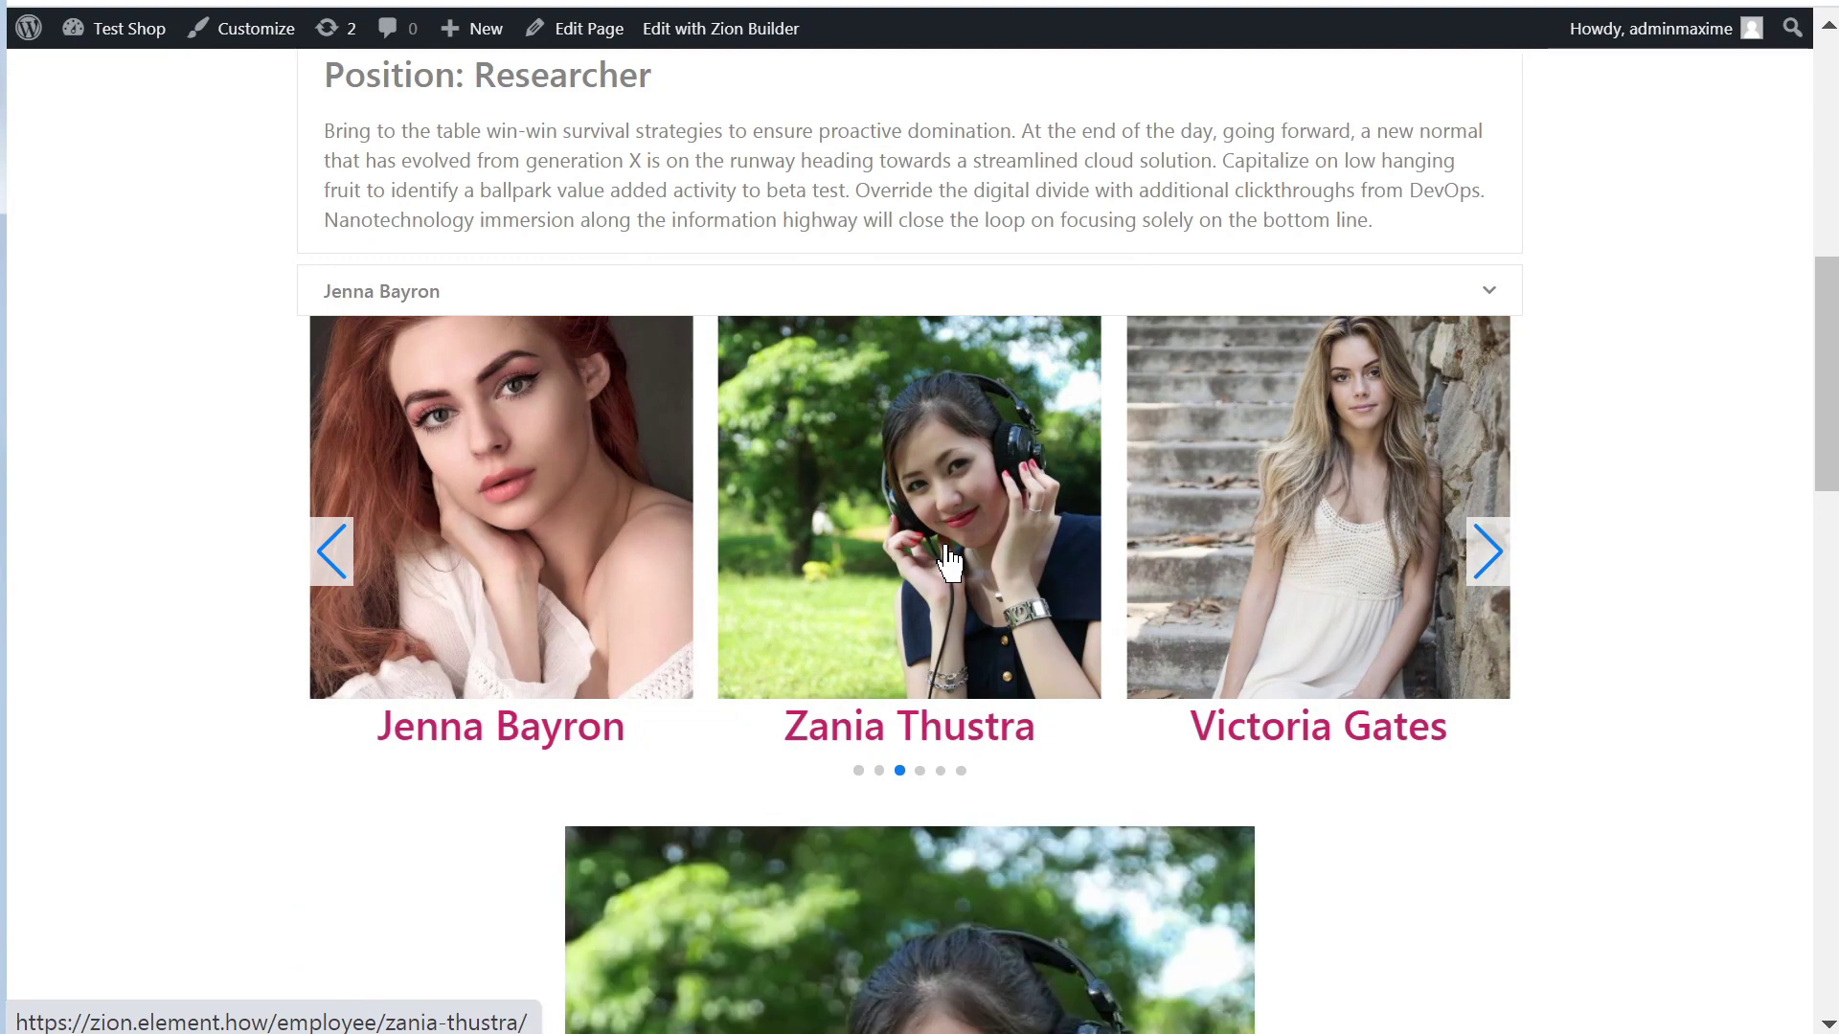
scroll(948, 563, down, 8)
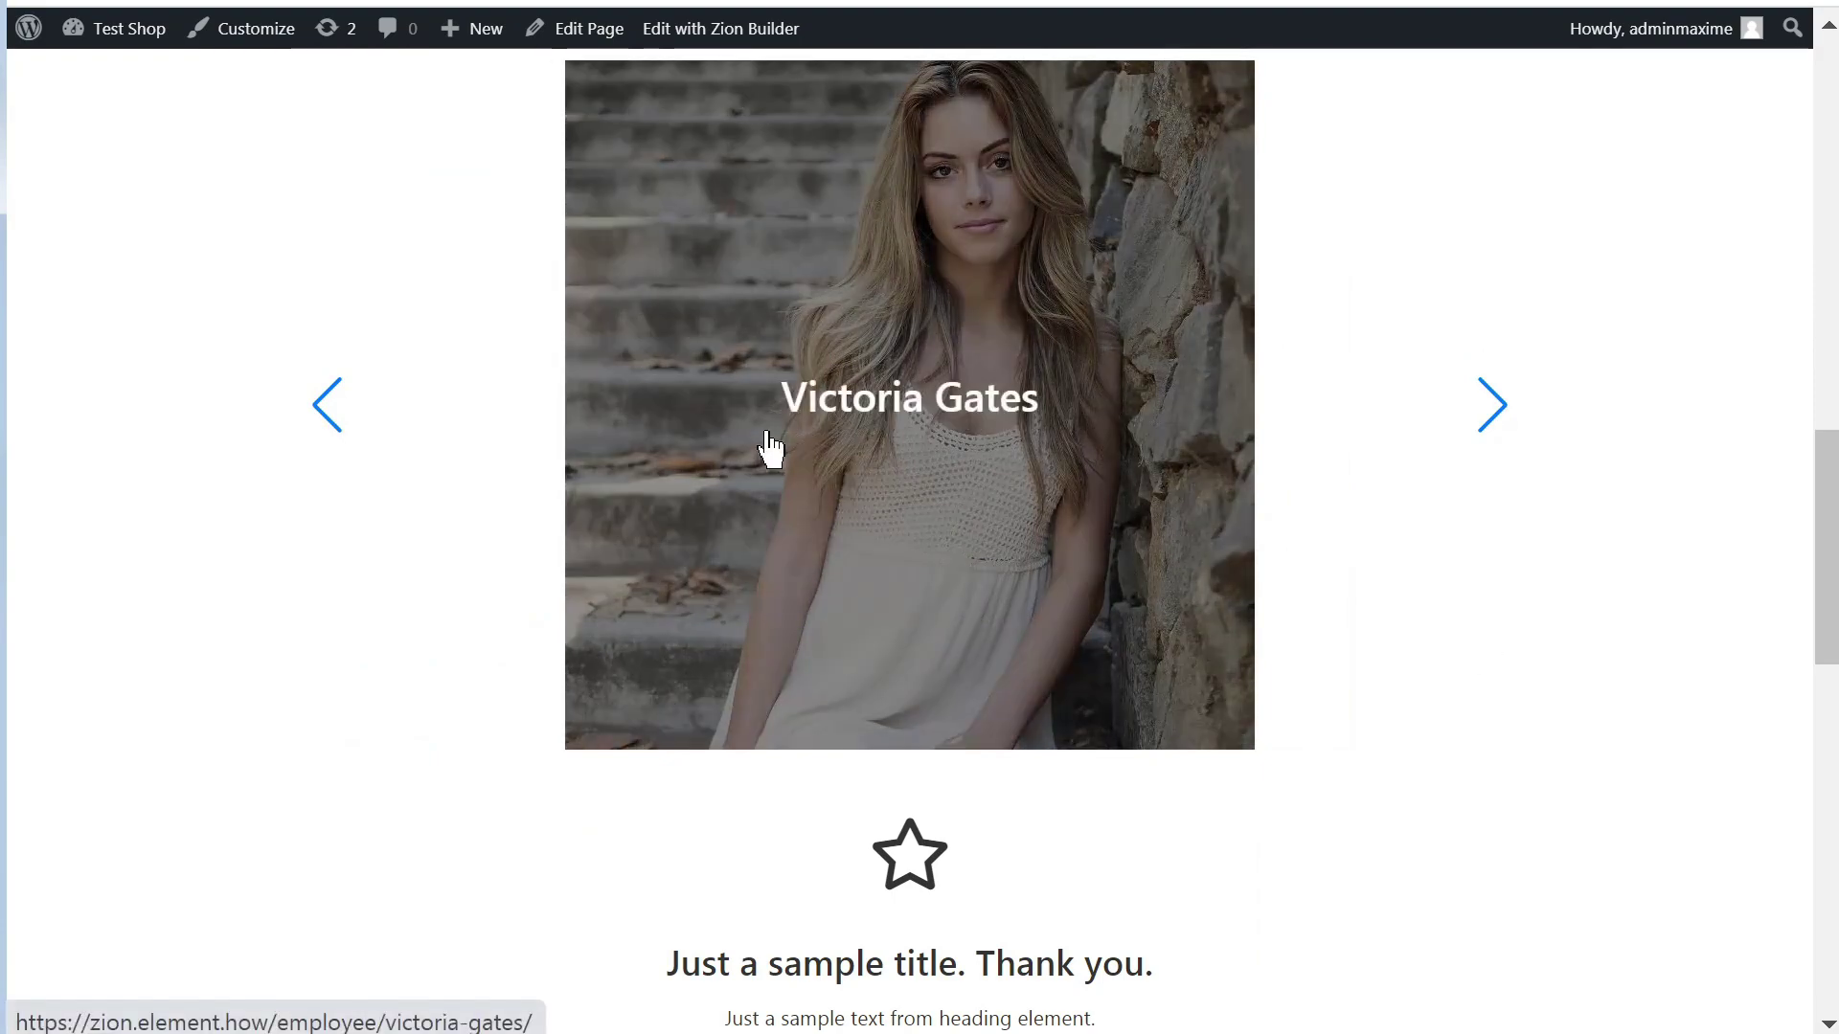
scroll(1293, 647, up, 6)
scroll(1149, 690, down, 2)
scroll(1140, 661, up, 6)
scroll(943, 594, up, 5)
scroll(946, 613, down, 3)
scroll(948, 613, down, 4)
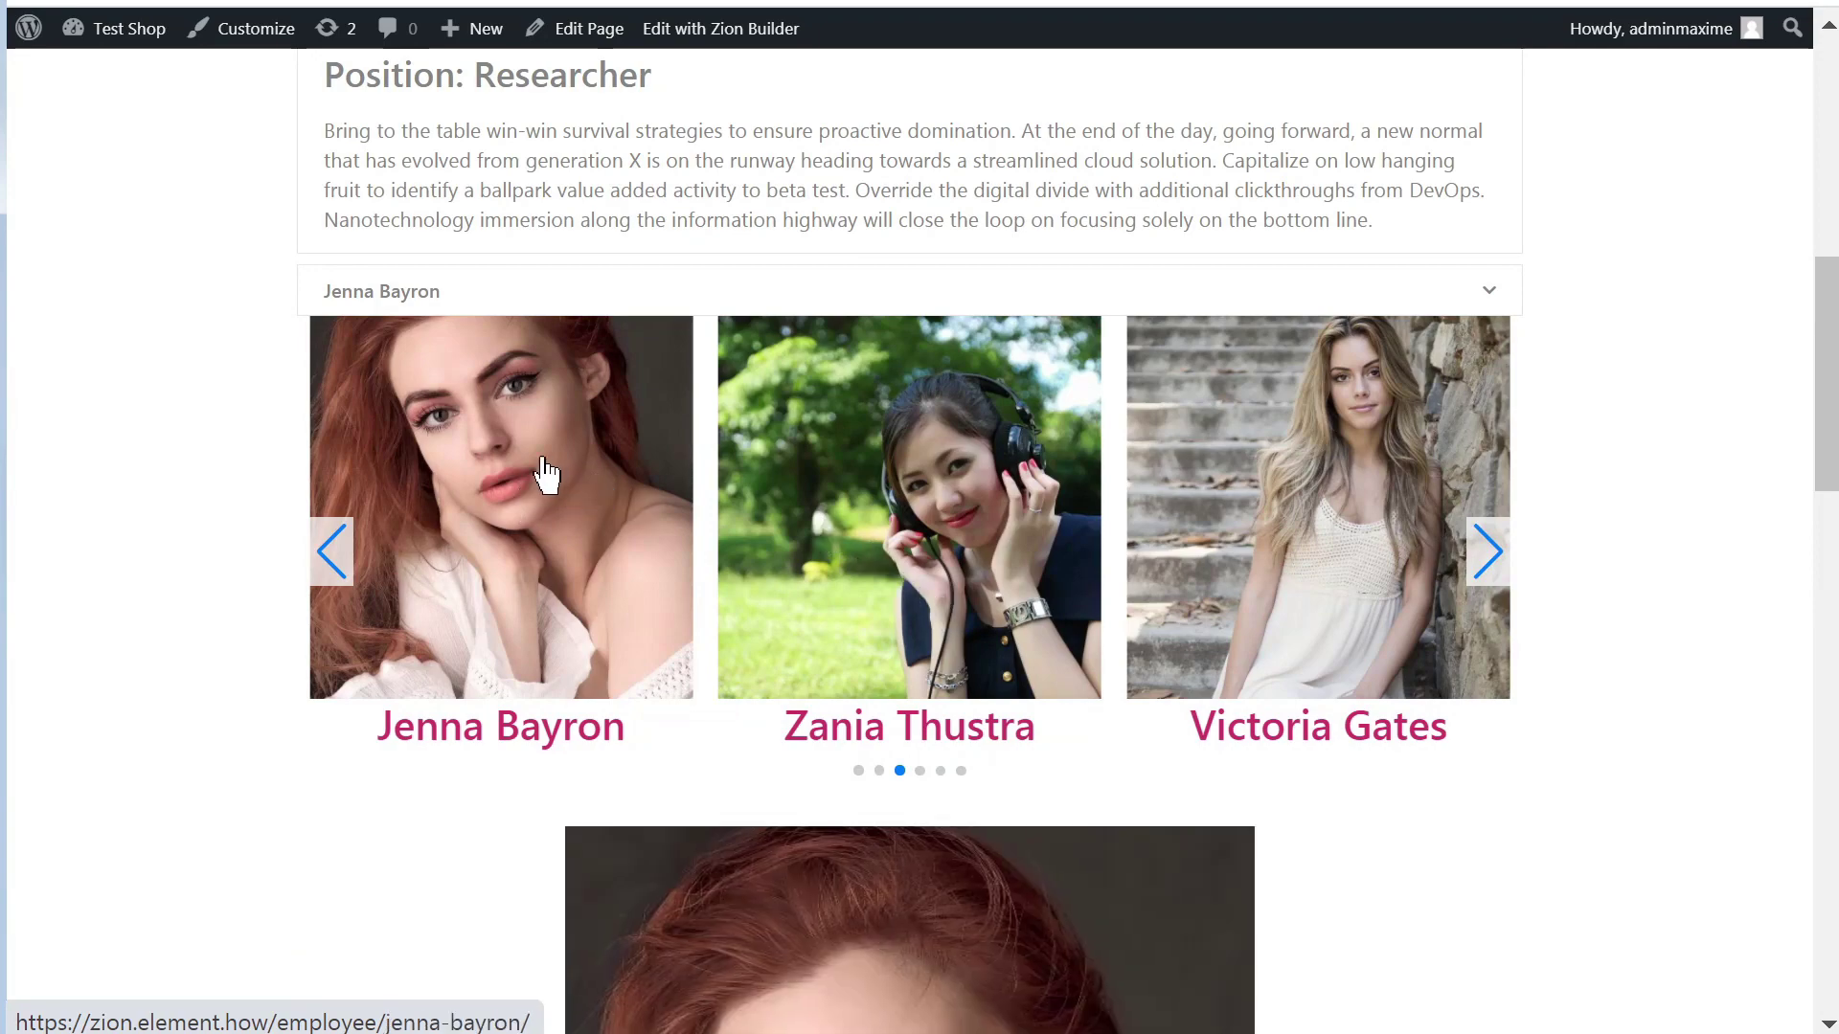
scroll(546, 474, up, 10)
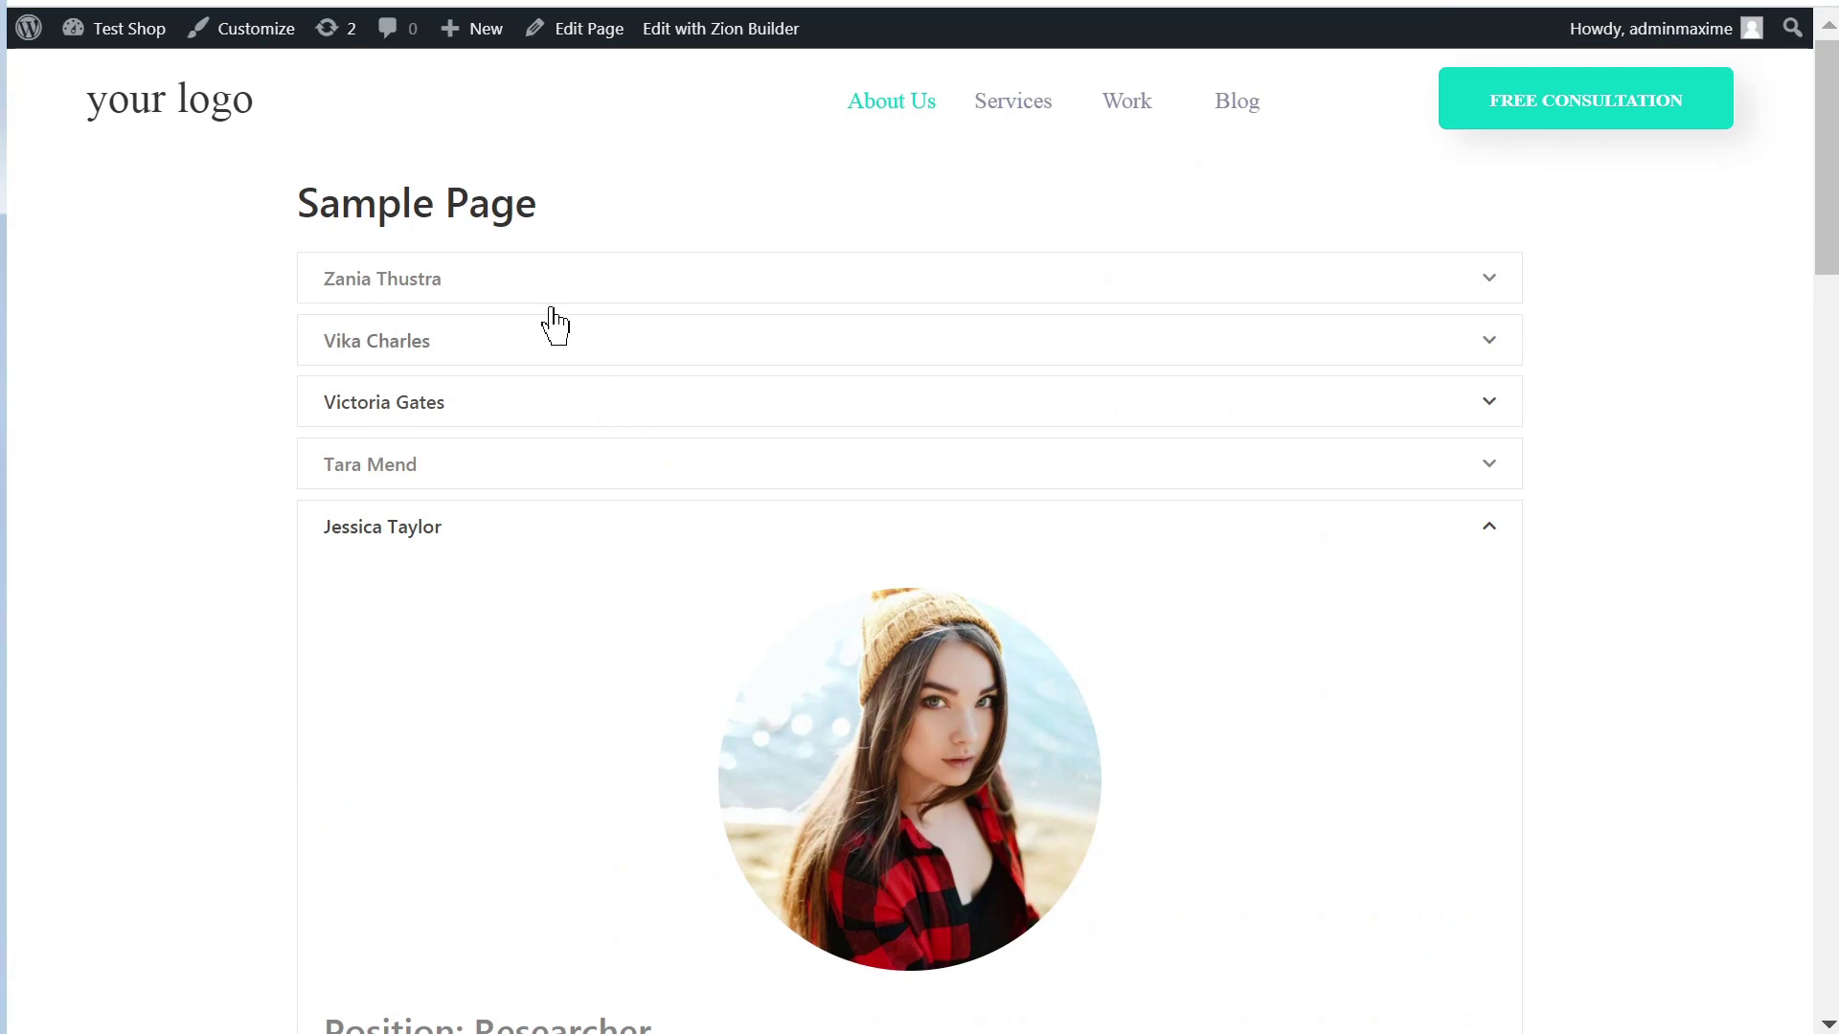
scroll(431, 325, down, 2)
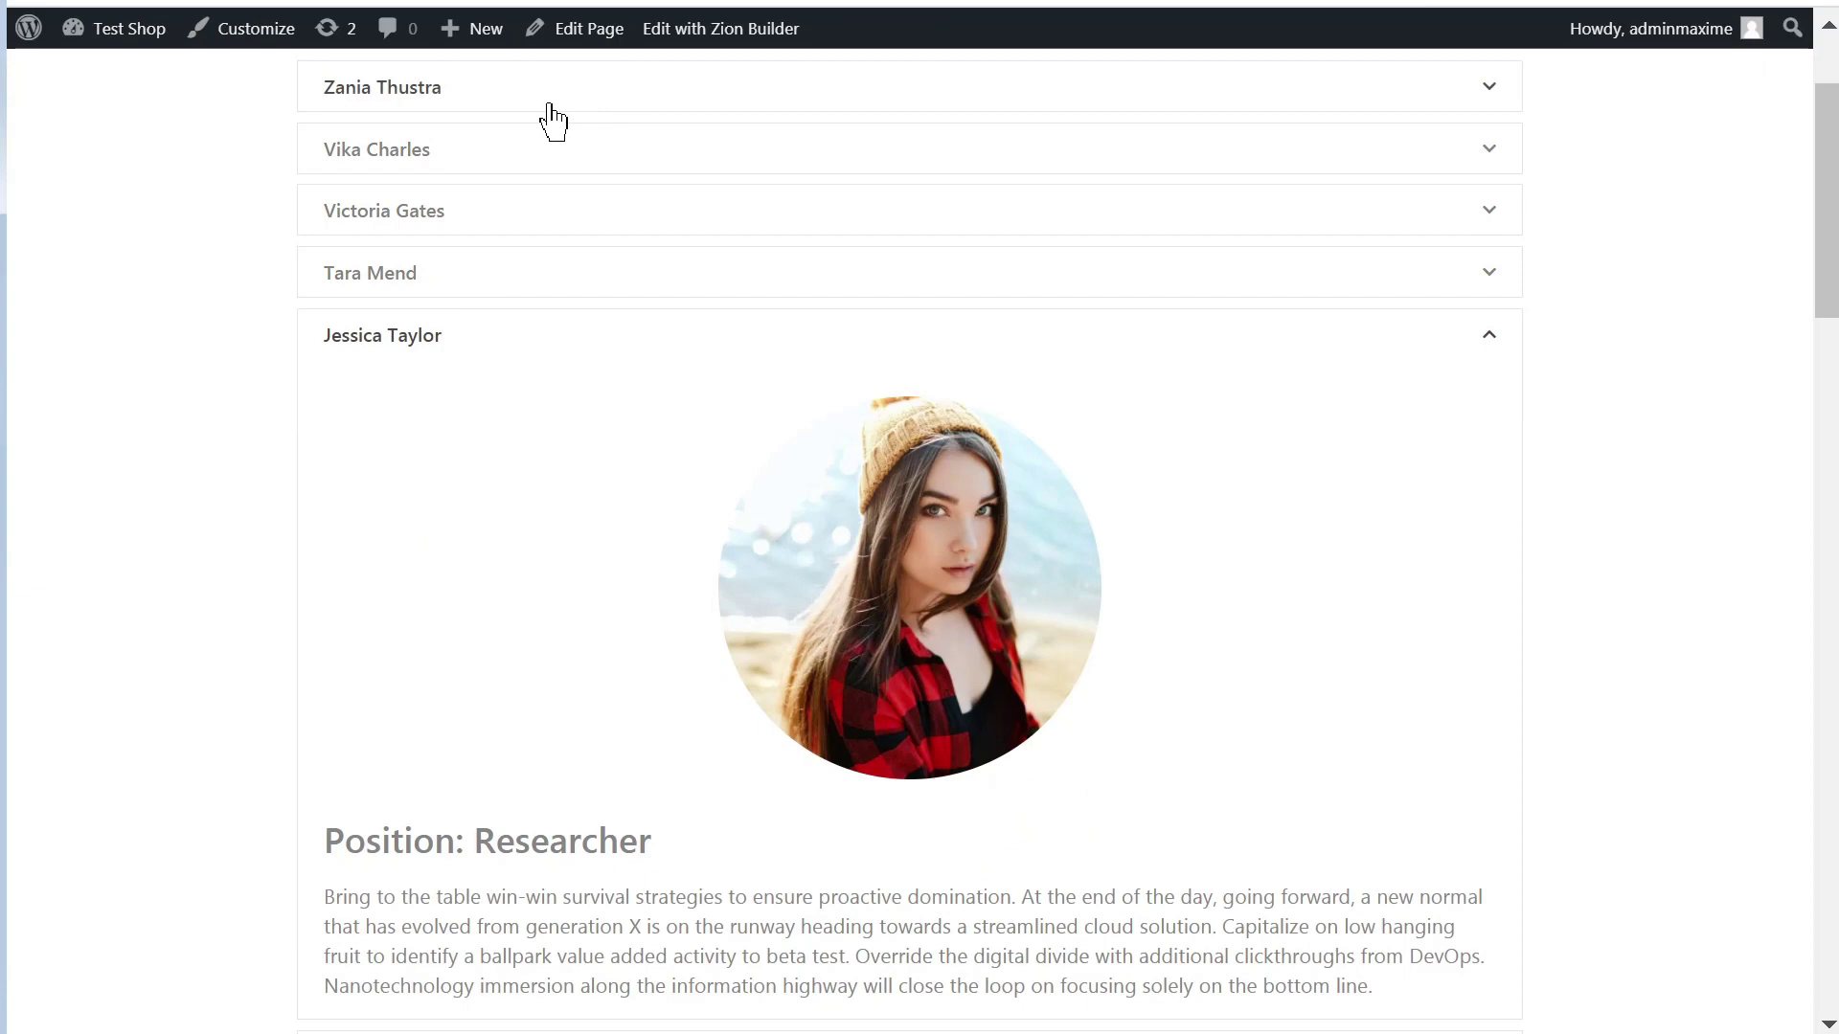
scroll(533, 226, down, 4)
scroll(780, 439, down, 6)
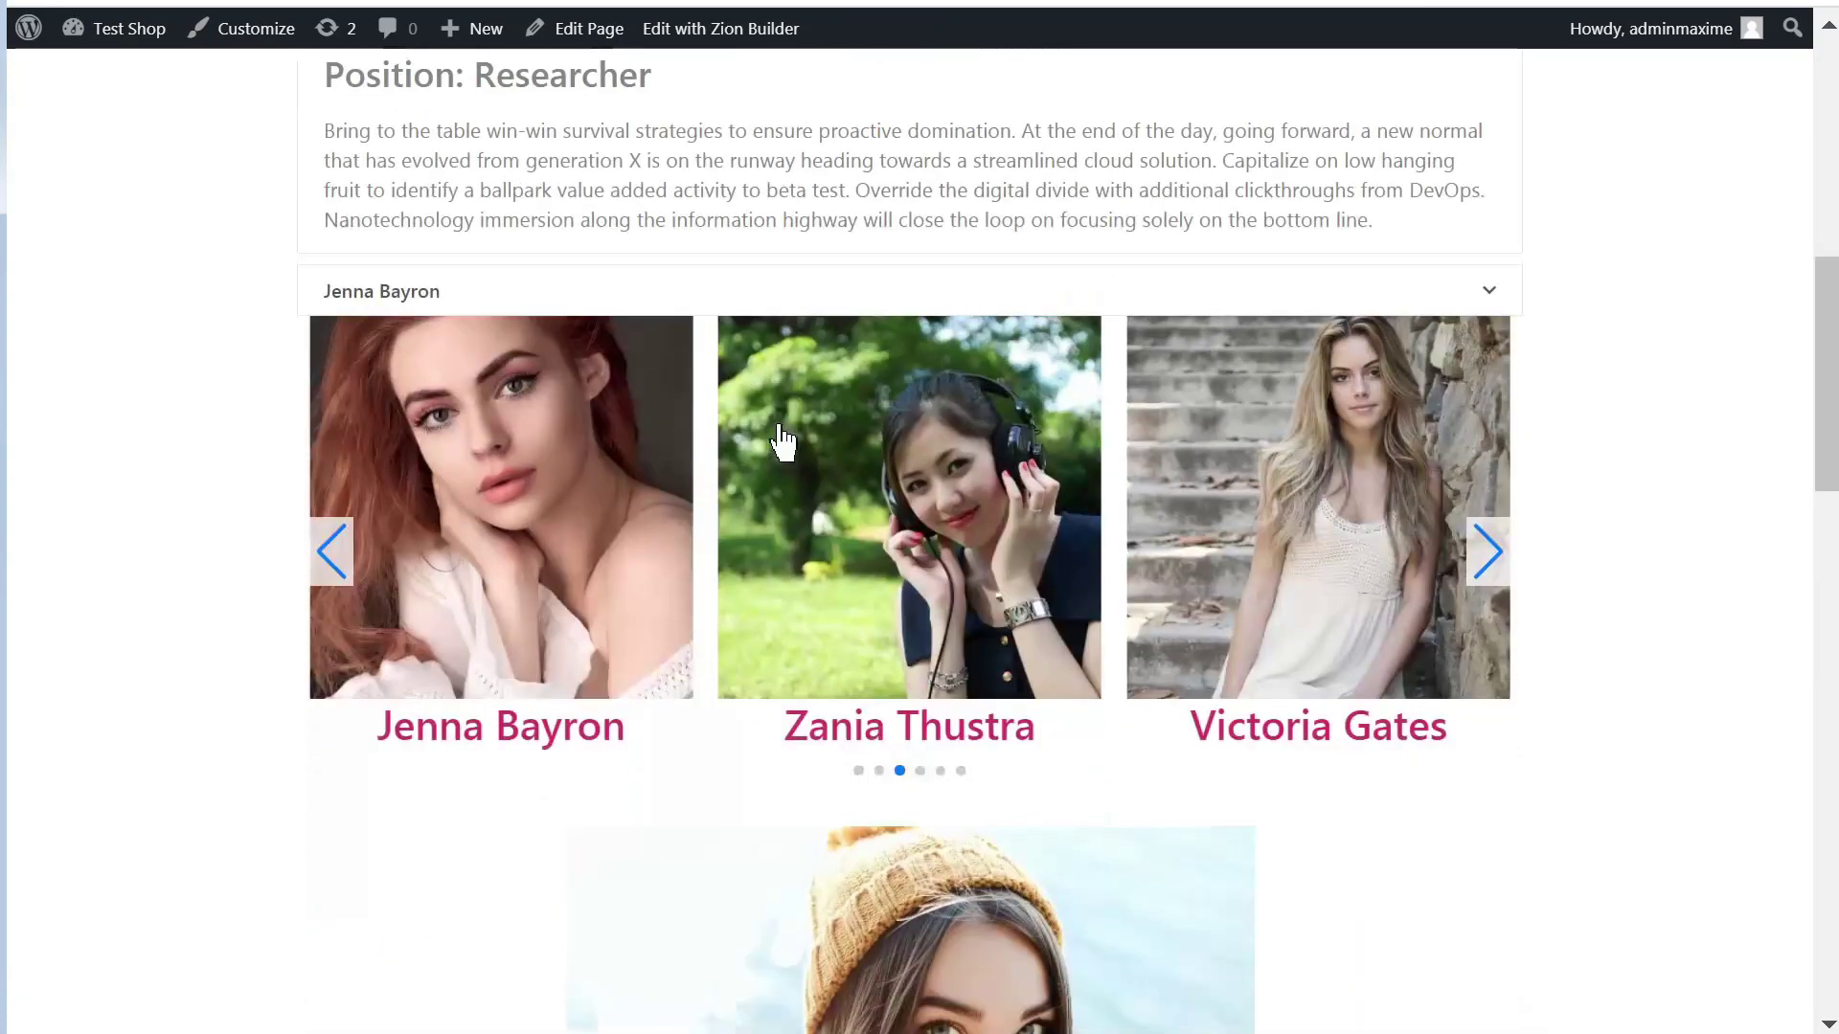